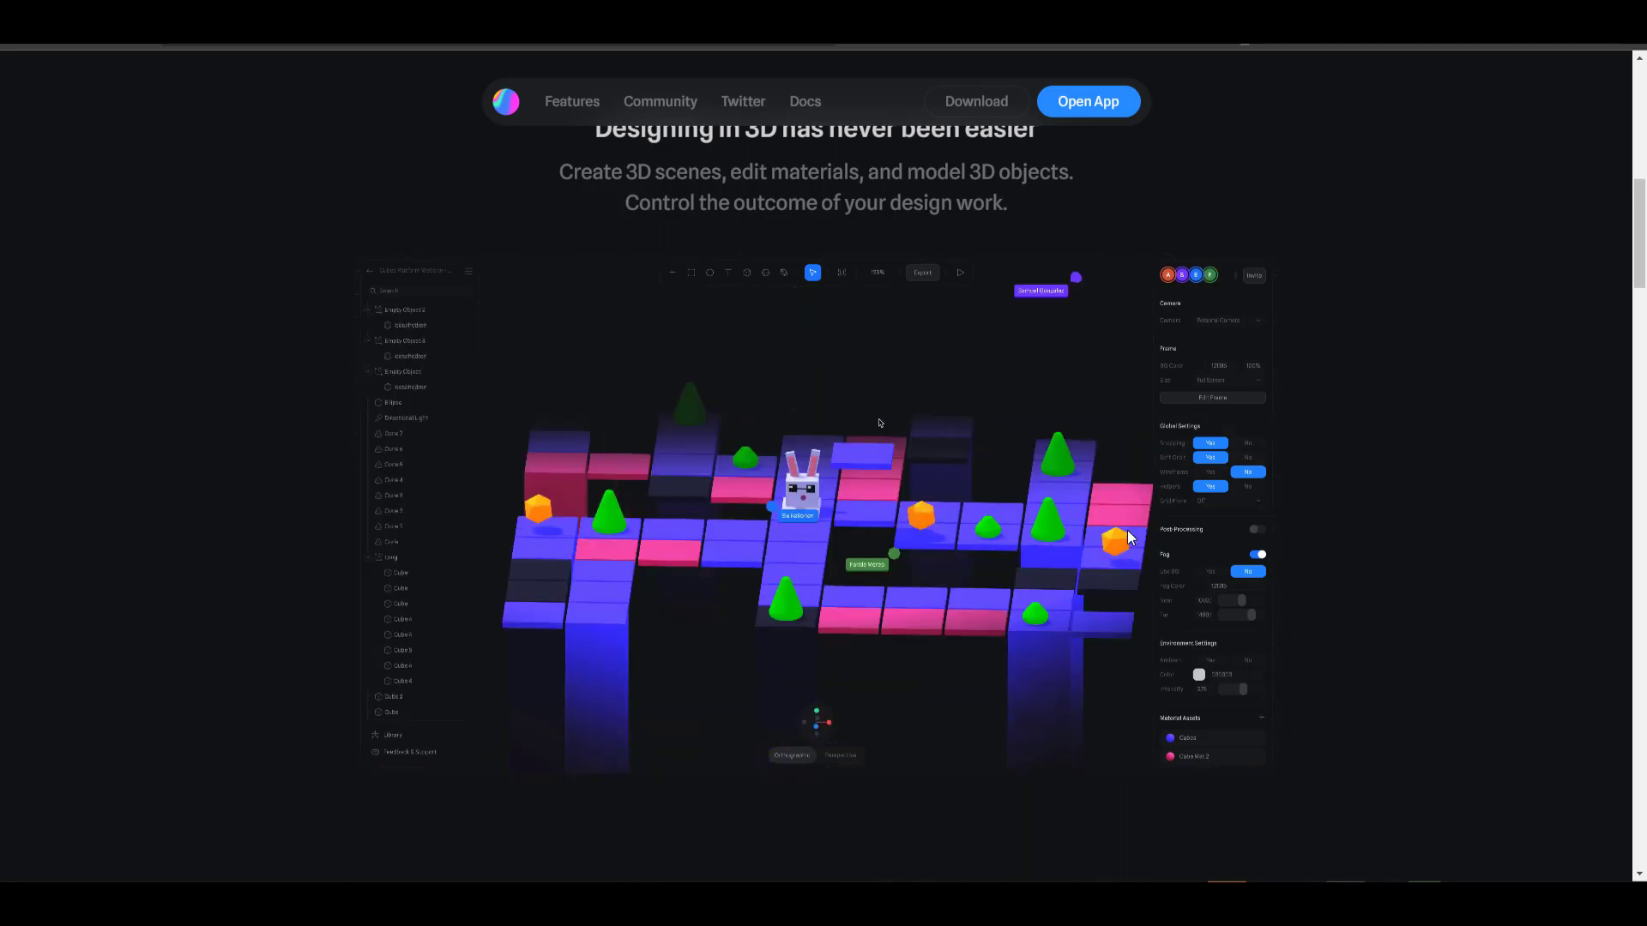
pyautogui.scroll(-3, 1335, 487)
pyautogui.scroll(-5, 1335, 496)
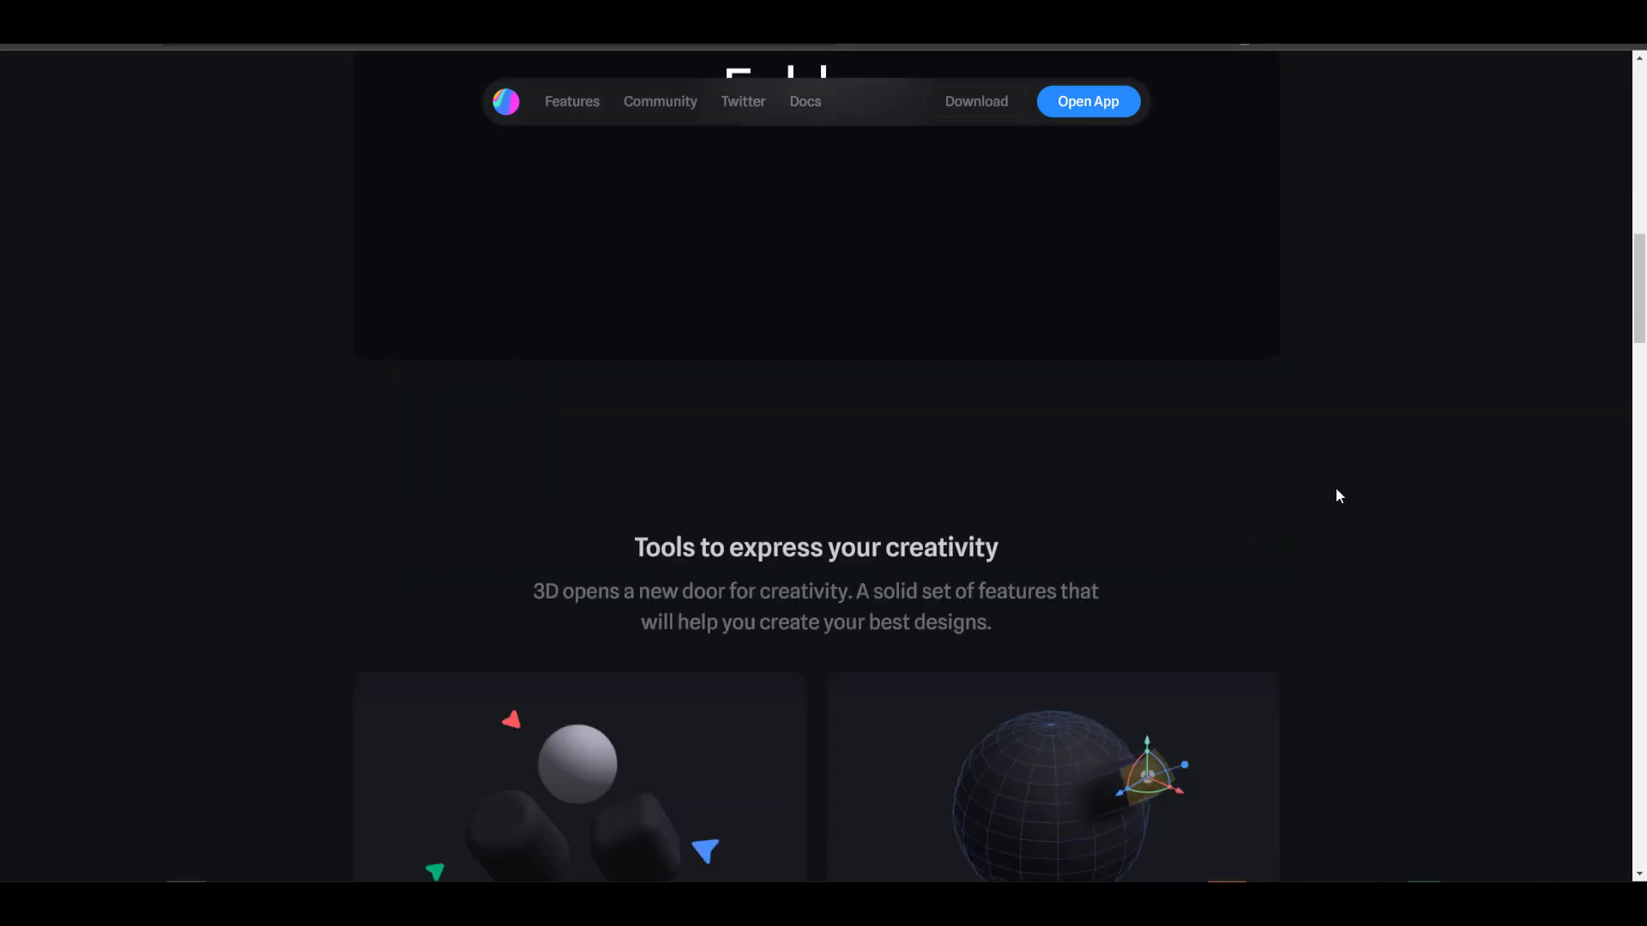
pyautogui.scroll(-1, 1115, 292)
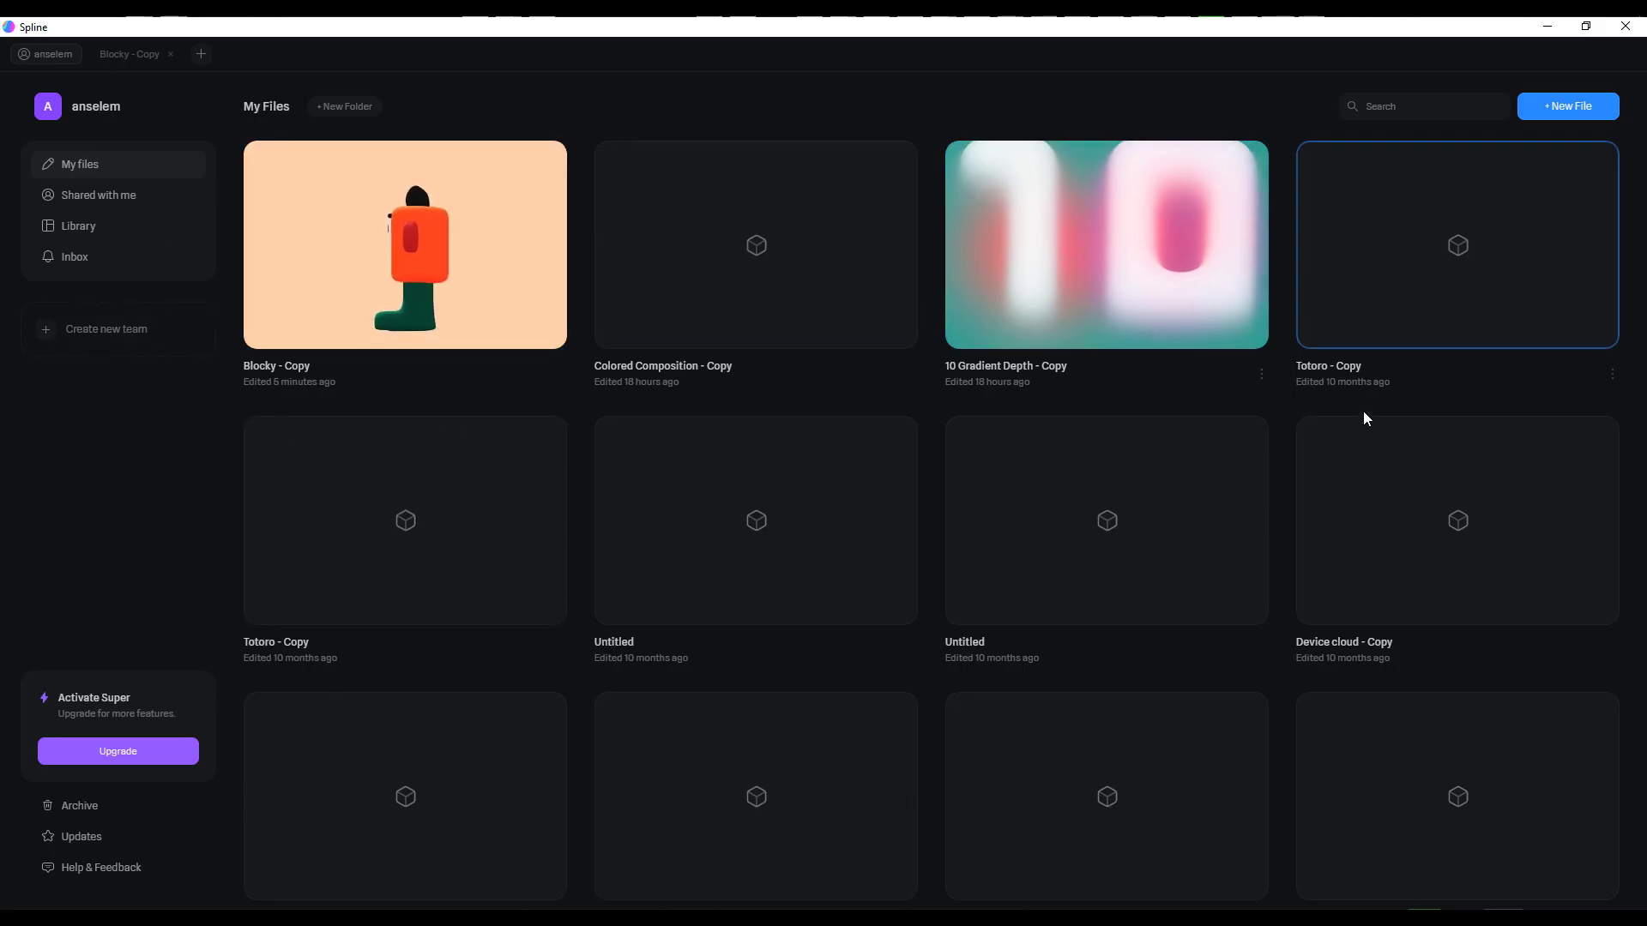
pyautogui.scroll(-1, 1354, 348)
pyautogui.scroll(1, 600, 583)
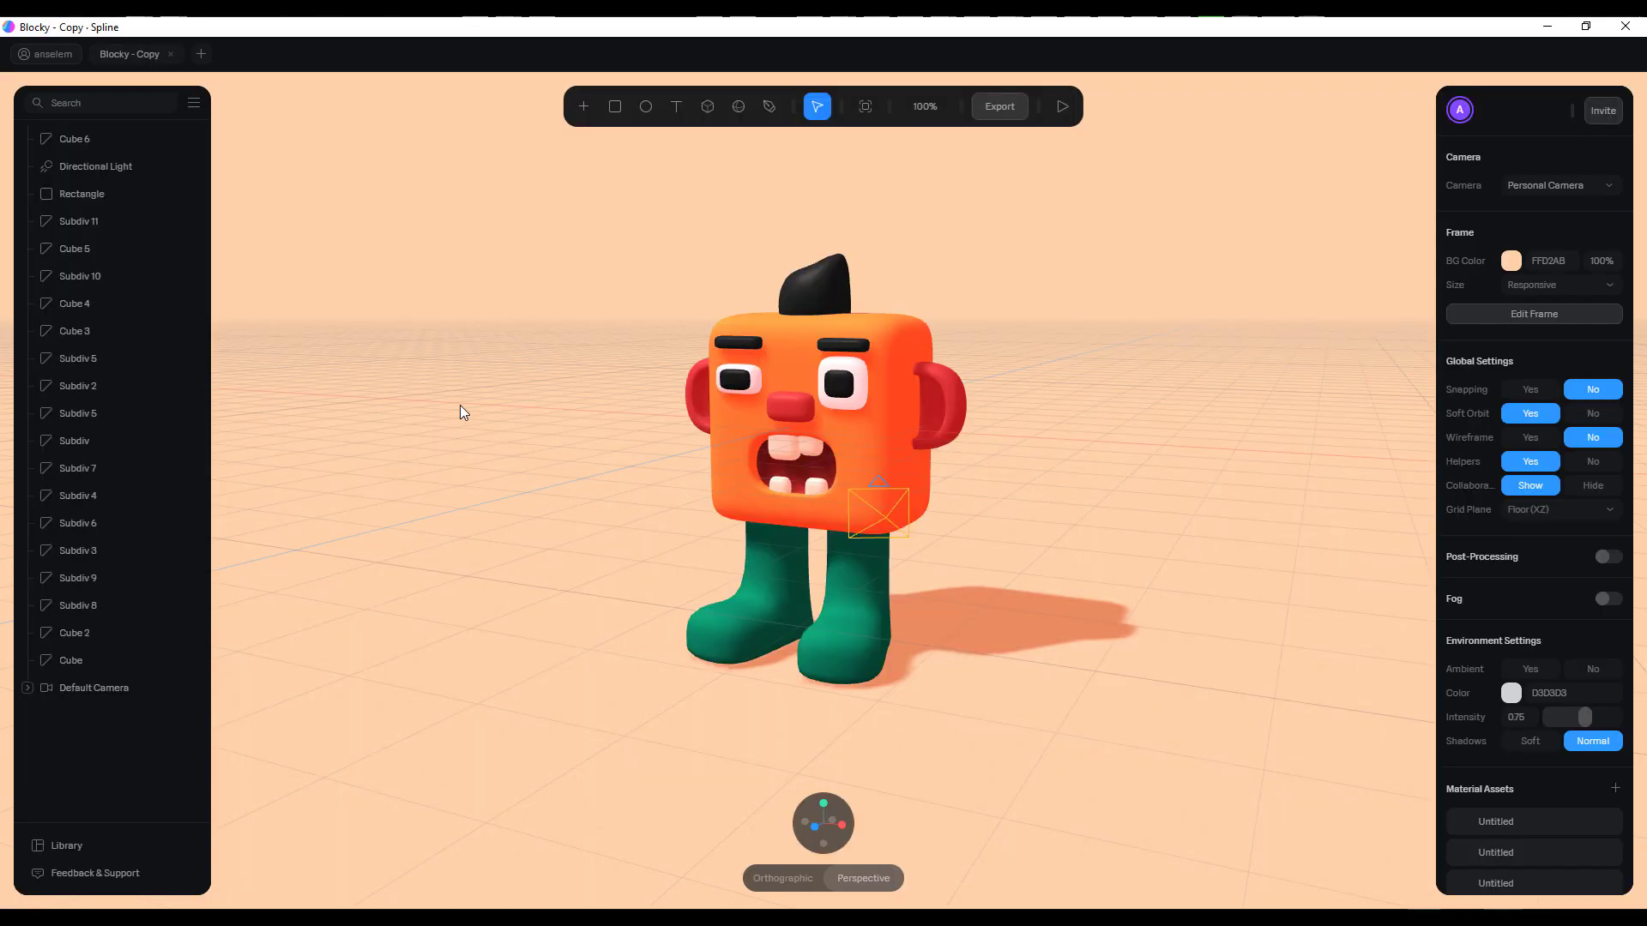
# Examine the blocky character model close up and from several angles
pyautogui.scroll(5, 955, 471)
pyautogui.scroll(-5, 955, 472)
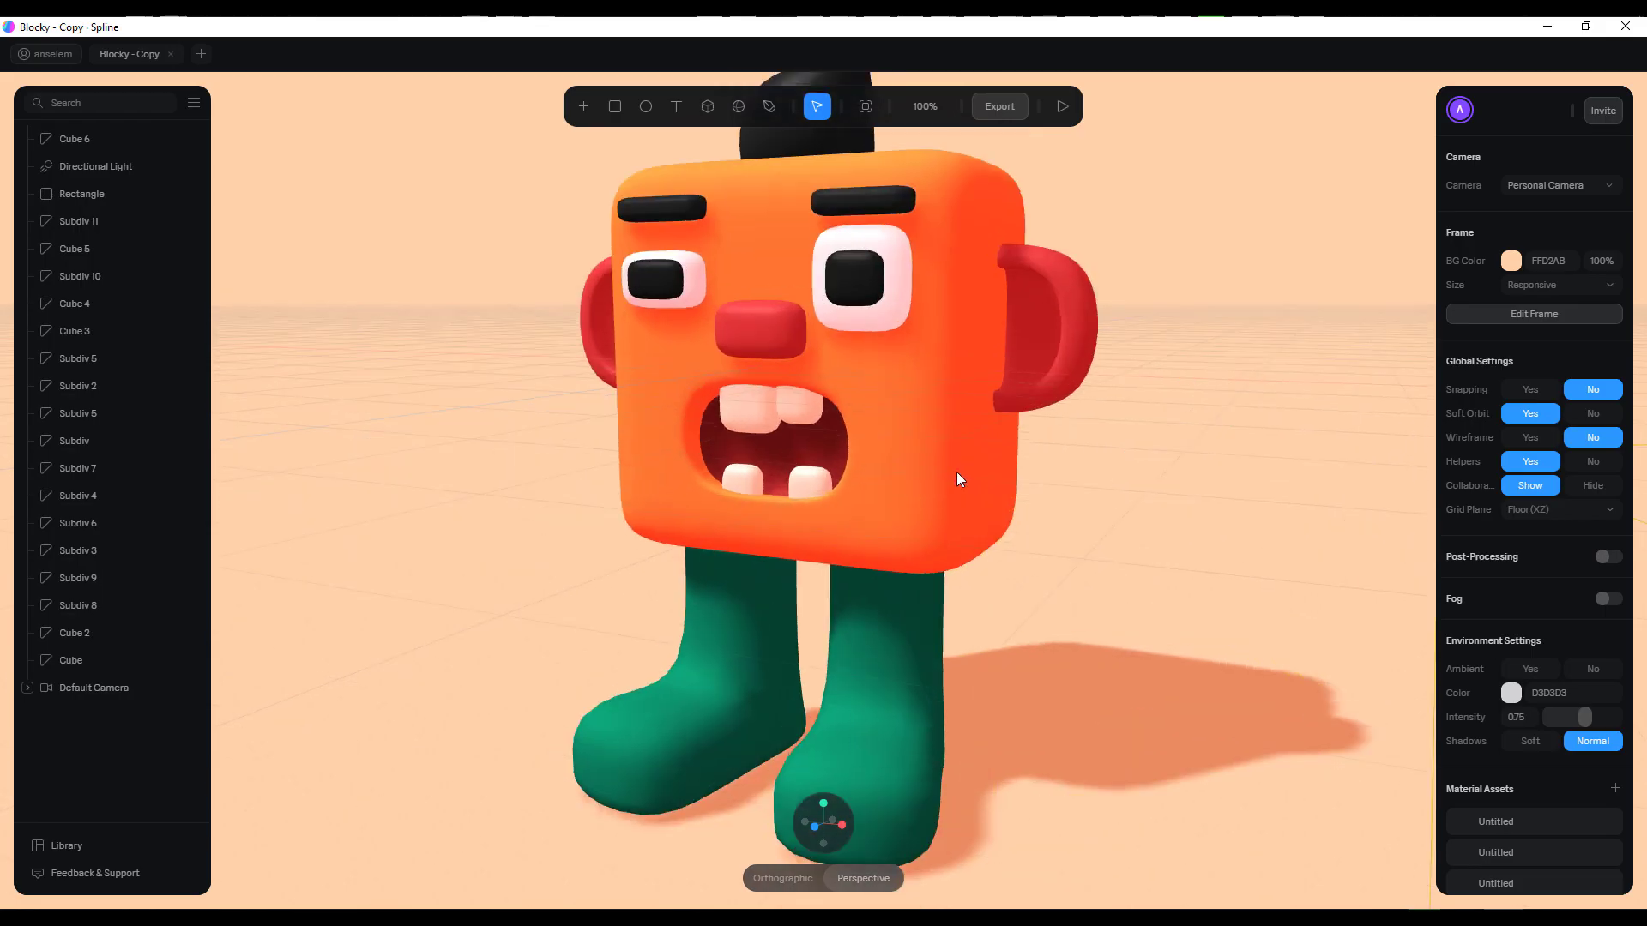
pyautogui.moveTo(957, 474); pyautogui.dragTo(626, 558, button='right')
pyautogui.scroll(5, 724, 499)
pyautogui.scroll(-5, 723, 500)
pyautogui.moveTo(992, 533); pyautogui.dragTo(899, 515, button='right')
pyautogui.click(898, 515)
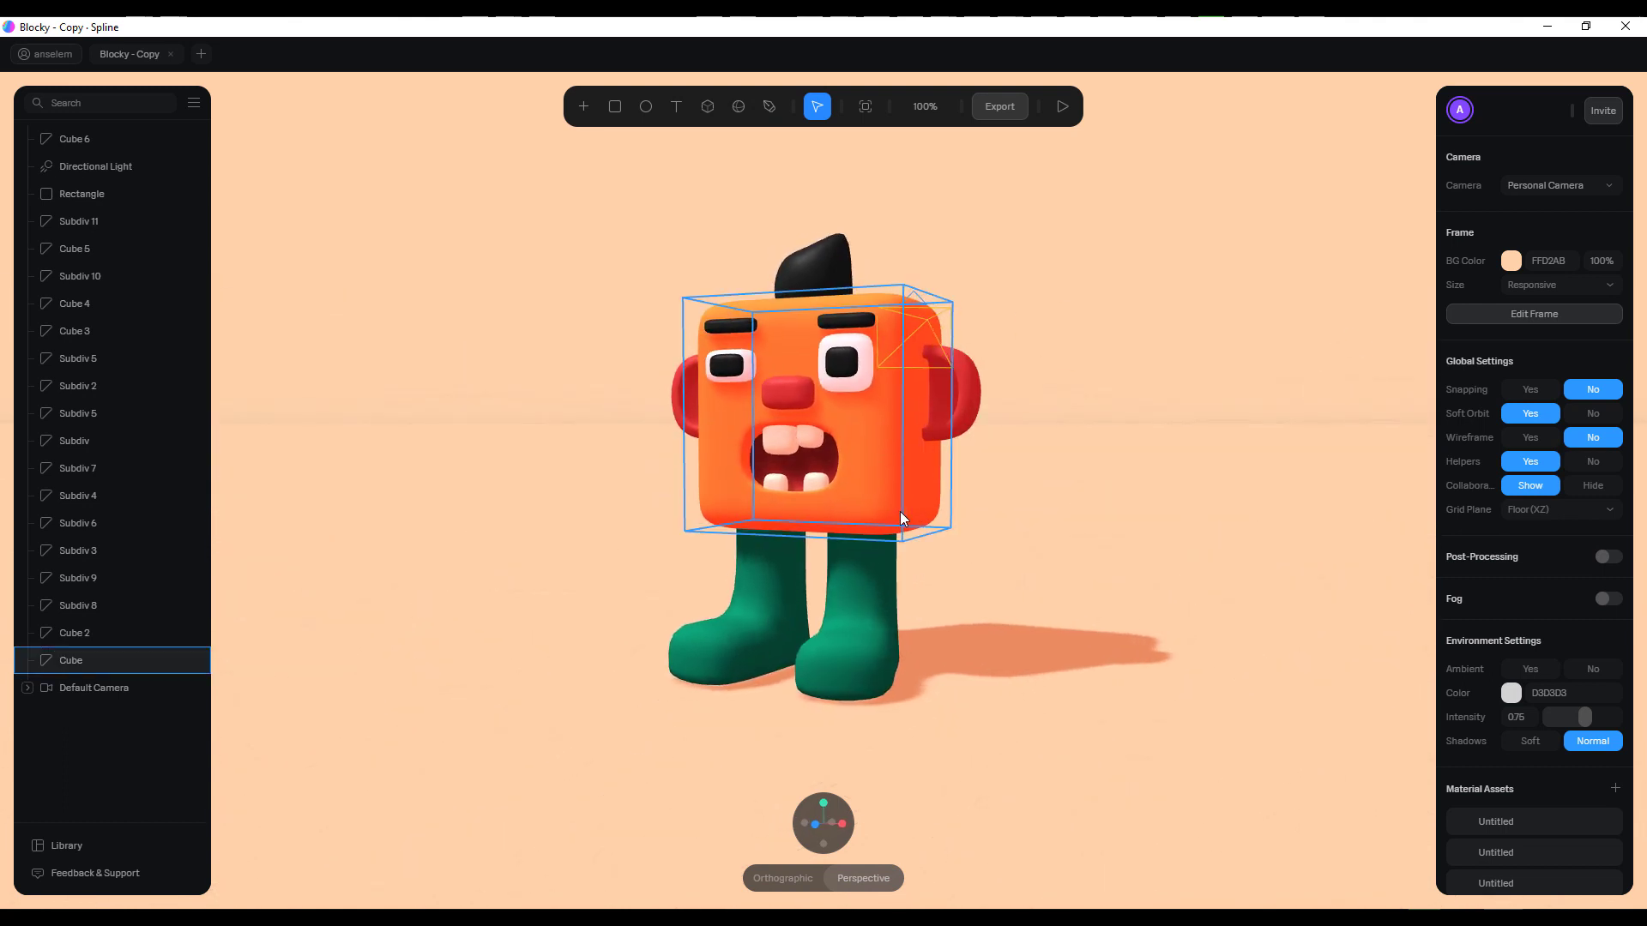
pyautogui.click(965, 488)
pyautogui.moveTo(1156, 502); pyautogui.dragTo(798, 648, button='right')
pyautogui.click(731, 527)
pyautogui.scroll(4, 940, 713)
pyautogui.scroll(-5, 935, 703)
pyautogui.scroll(6, 931, 660)
pyautogui.scroll(-5, 933, 650)
pyautogui.moveTo(933, 650); pyautogui.dragTo(848, 535, button='right')
pyautogui.click(981, 652)
pyautogui.scroll(4, 804, 549)
pyautogui.keyDown('alt'); pyautogui.moveTo(804, 549); pyautogui.dragTo(955, 564); pyautogui.keyUp('alt')
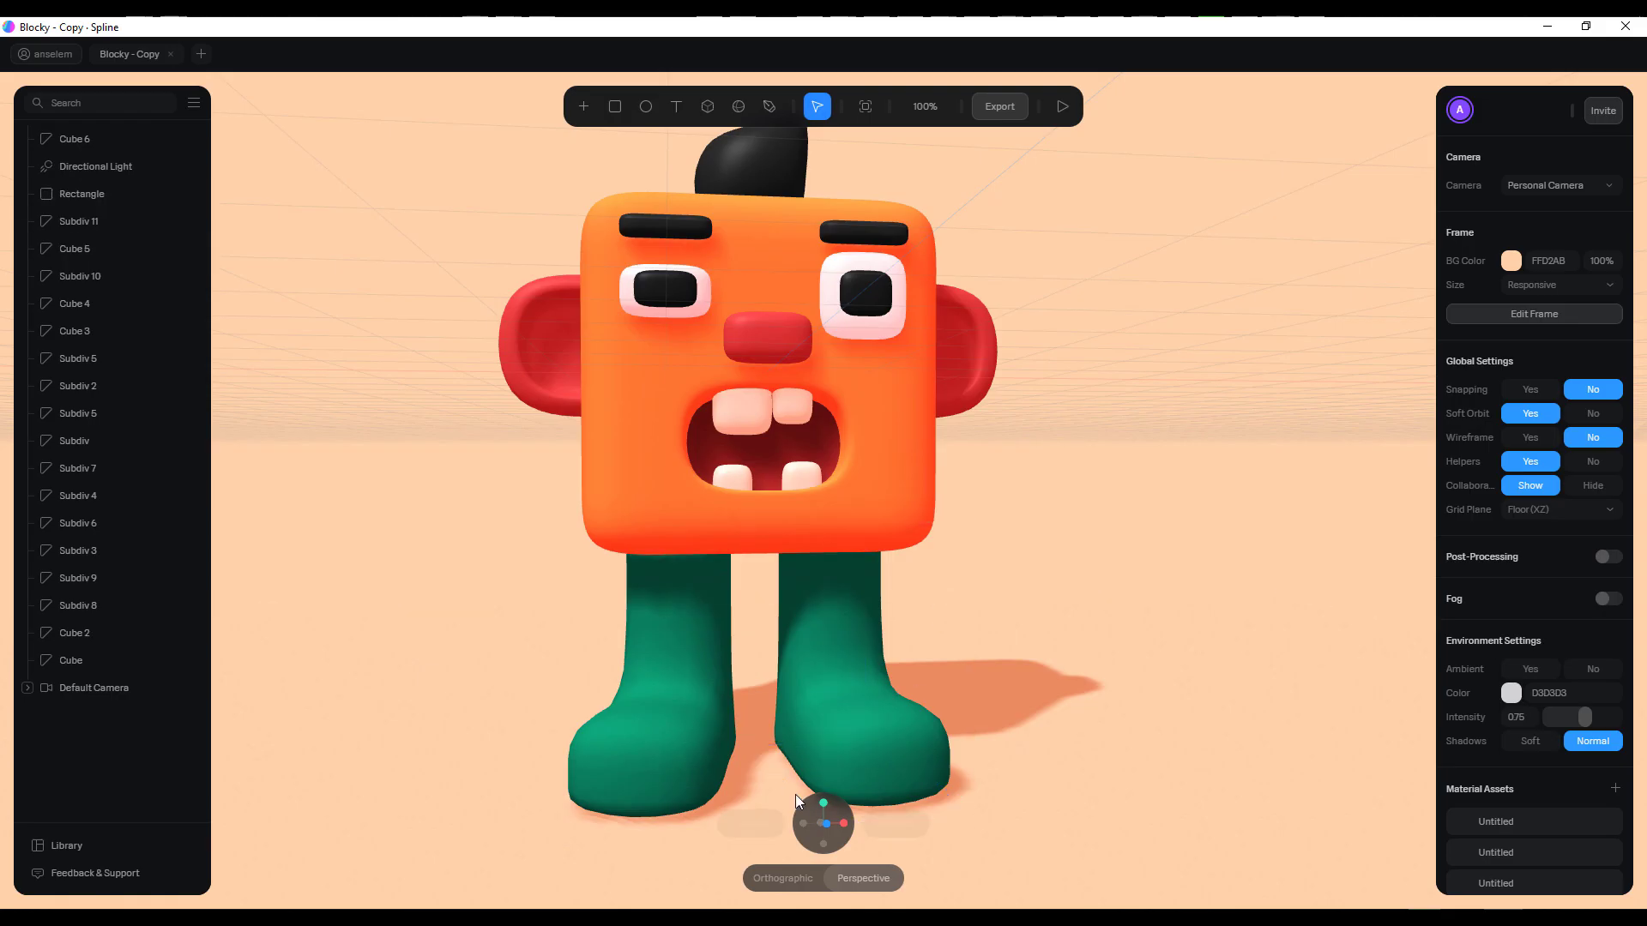
pyautogui.scroll(-3, 903, 835)
# Compare the character in orthographic and perspective projection, finishing in perspective
pyautogui.click(784, 882)
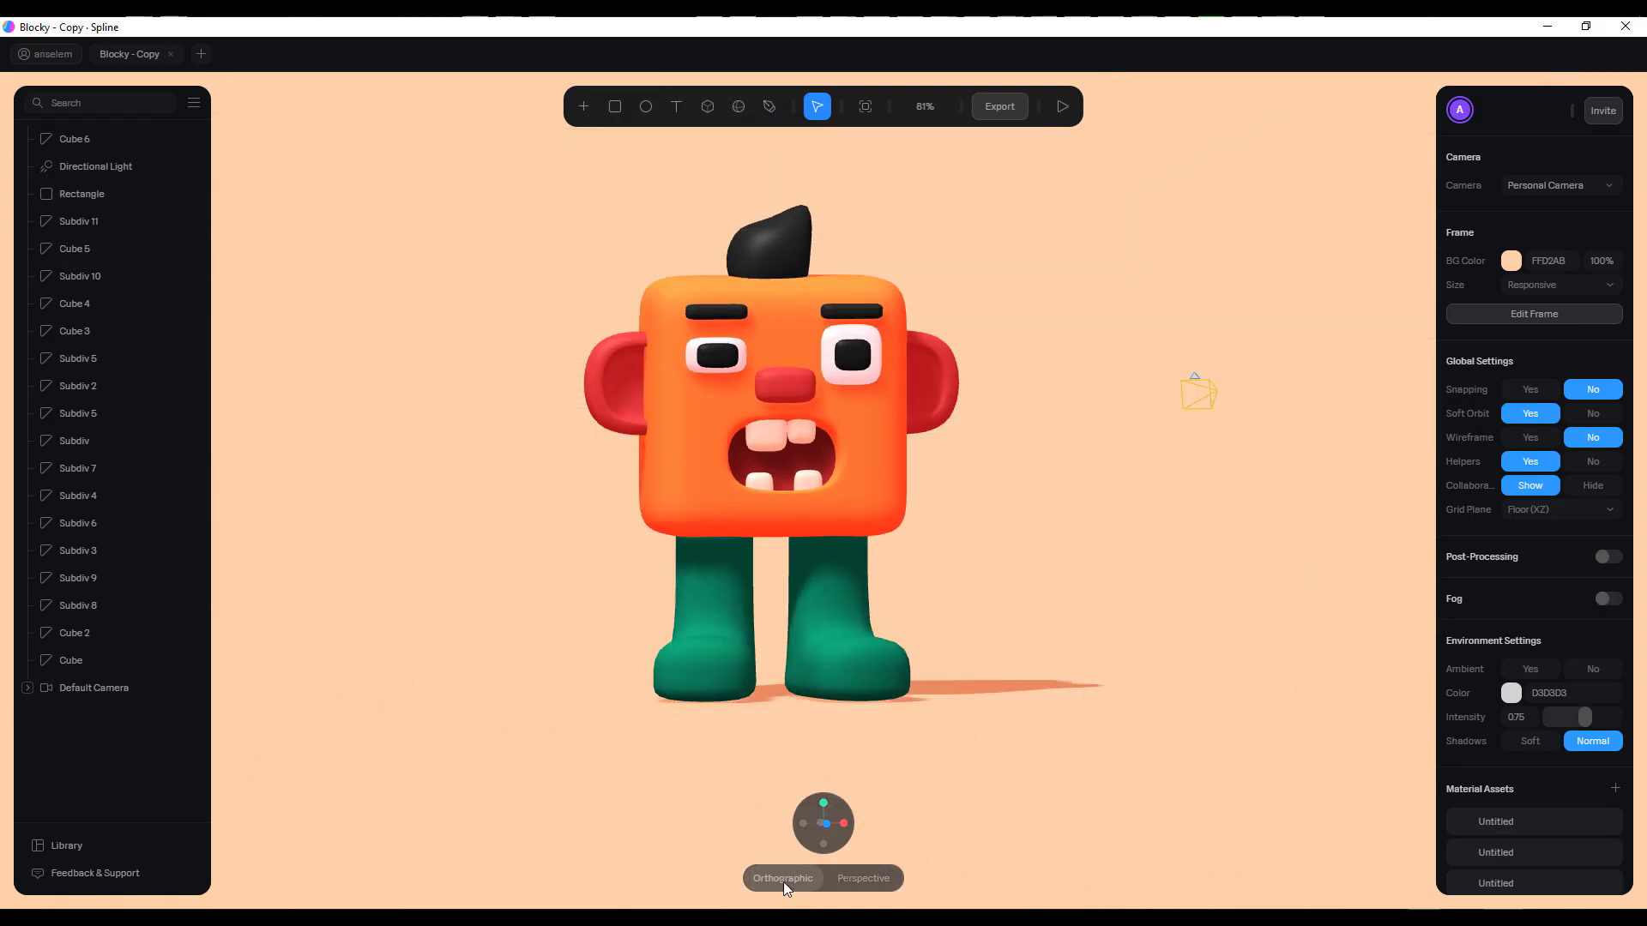
pyautogui.keyDown('alt'); pyautogui.moveTo(914, 638); pyautogui.dragTo(962, 614); pyautogui.keyUp('alt')
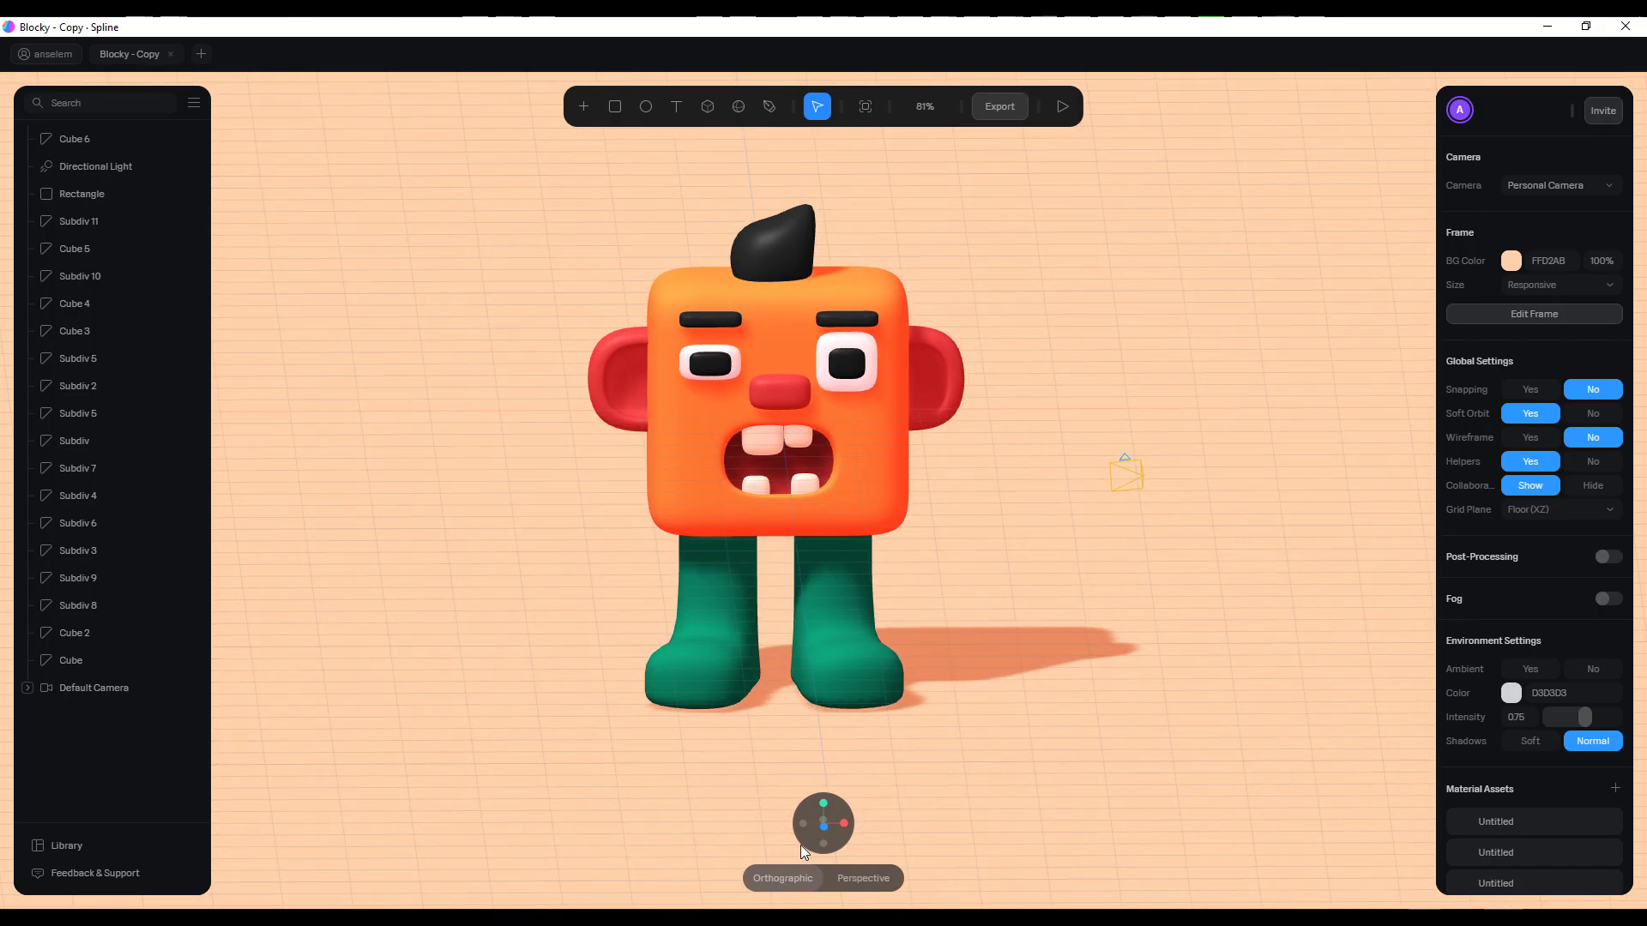
pyautogui.moveTo(835, 852)
pyautogui.keyDown('alt'); pyautogui.moveTo(928, 631); pyautogui.dragTo(872, 902); pyautogui.keyUp('alt')
pyautogui.click(863, 878)
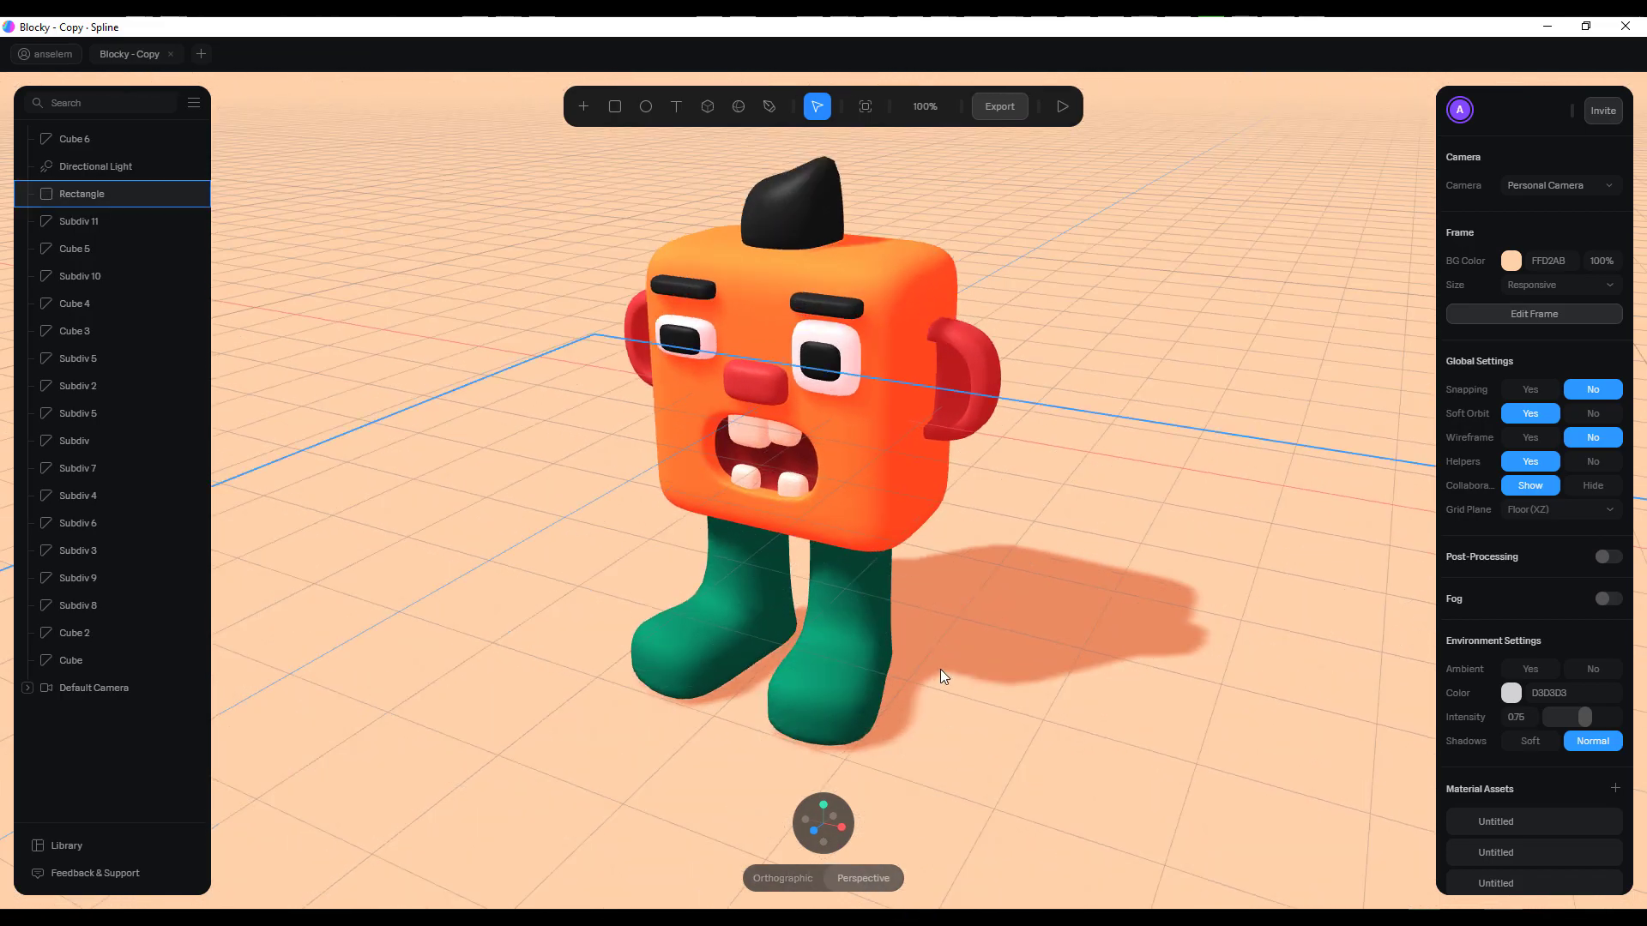
# Inspect the character from an axis-aligned side view, and orbit back to its front
pyautogui.click(844, 825)
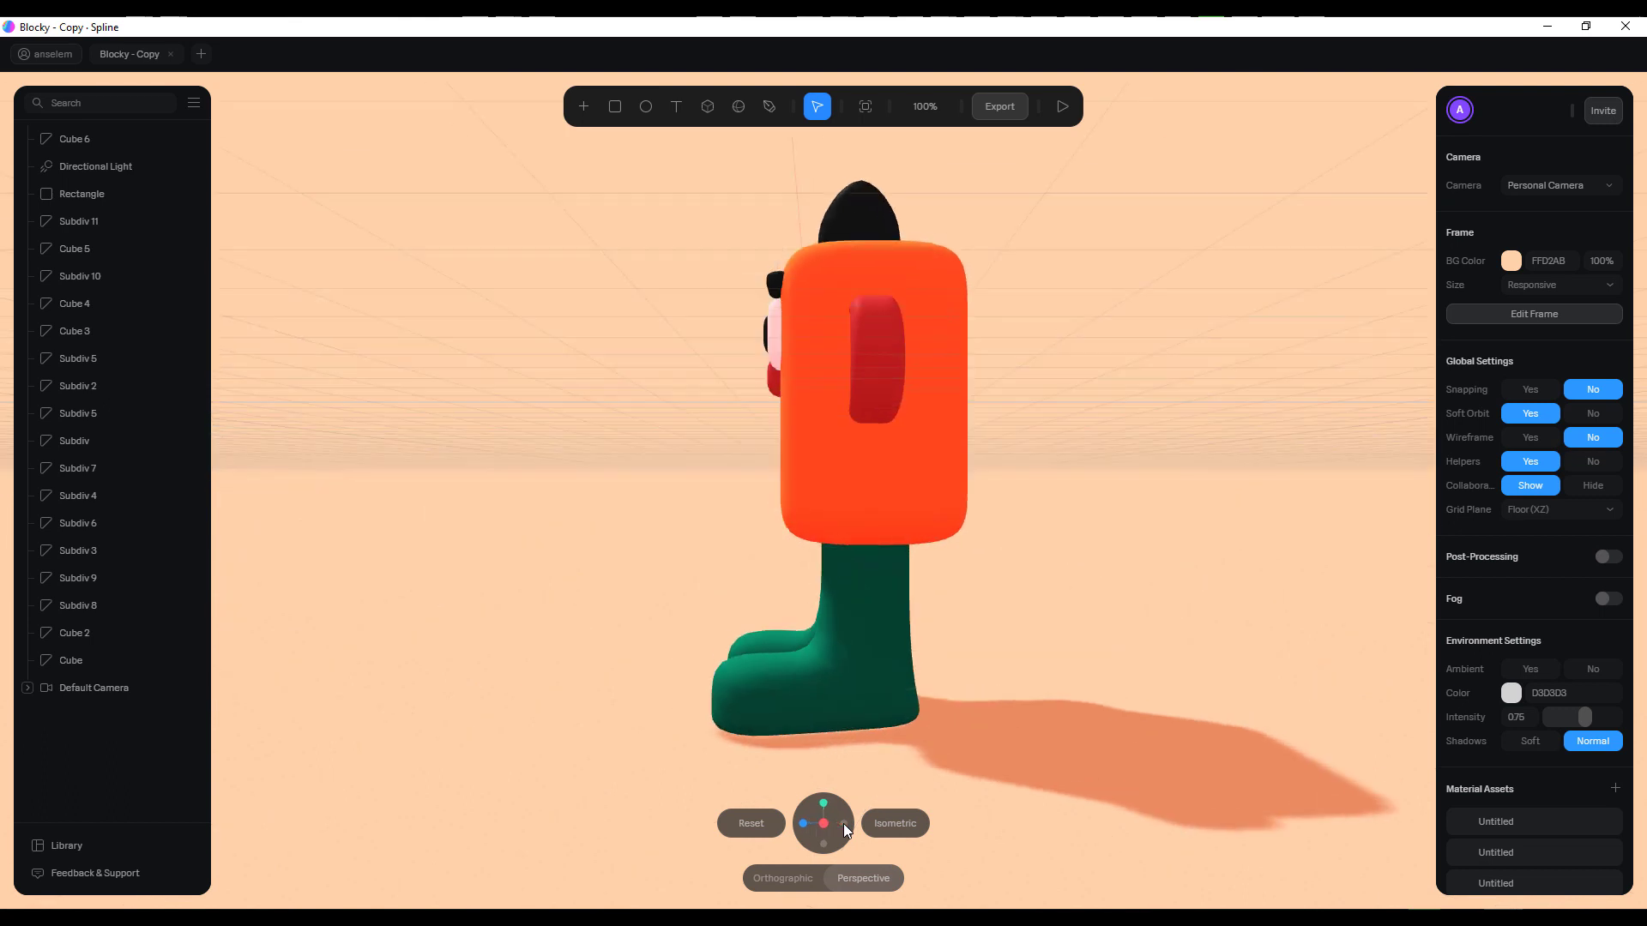
pyautogui.click(844, 825)
pyautogui.click(845, 826)
pyautogui.click(845, 825)
pyautogui.click(845, 825)
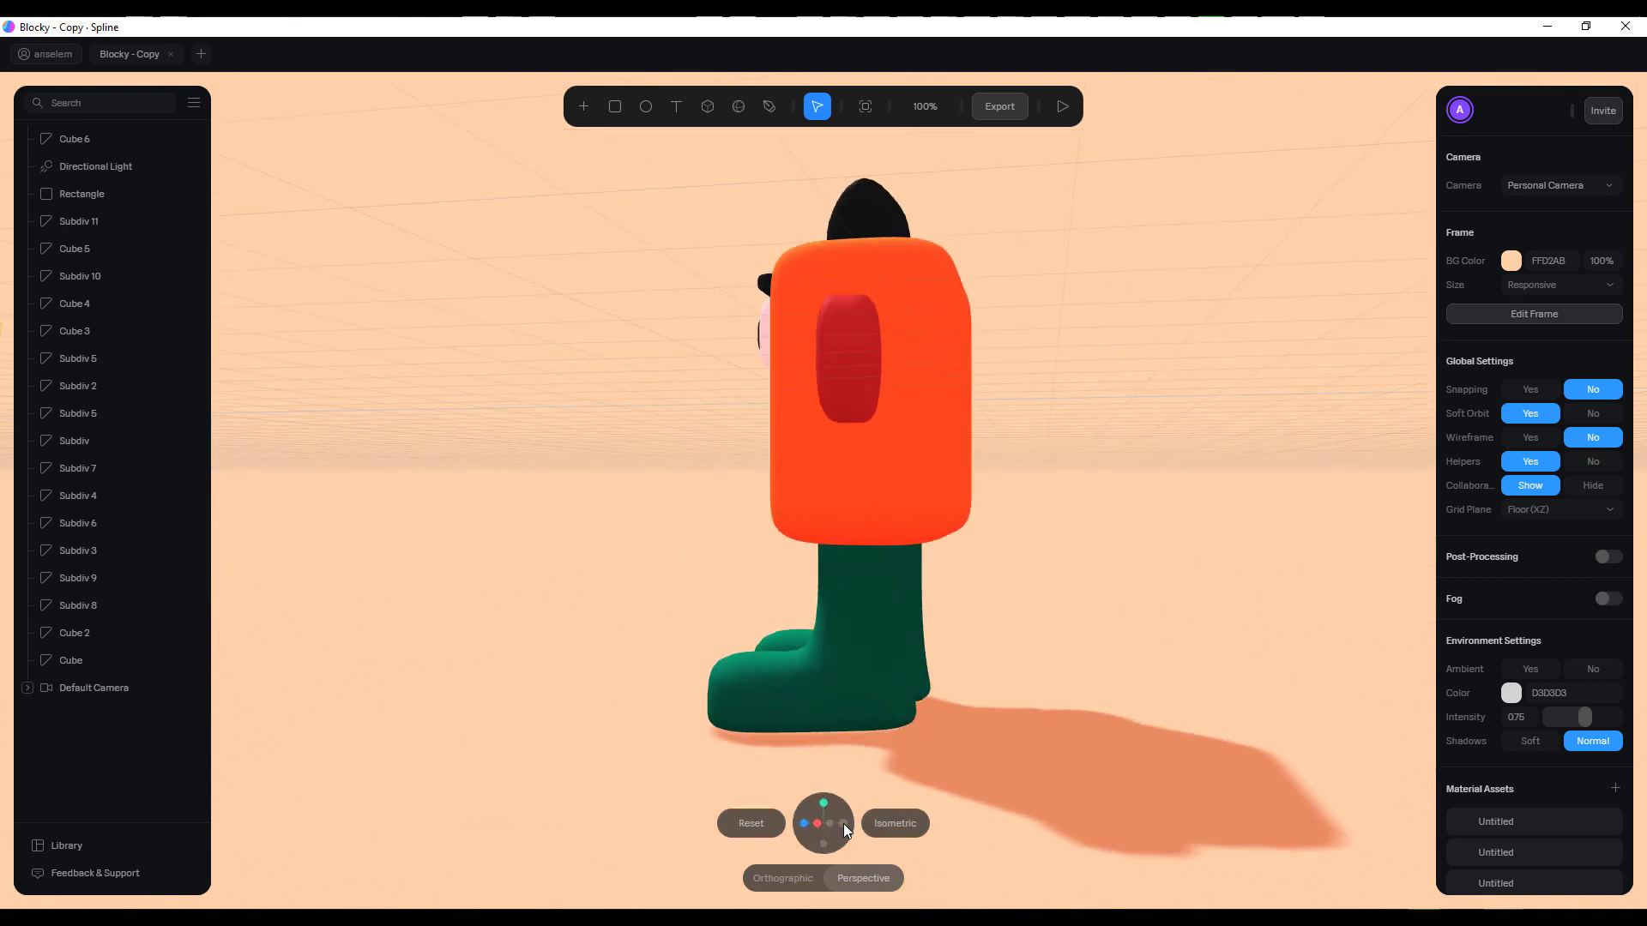
pyautogui.click(845, 825)
pyautogui.moveTo(960, 762); pyautogui.dragTo(748, 697)
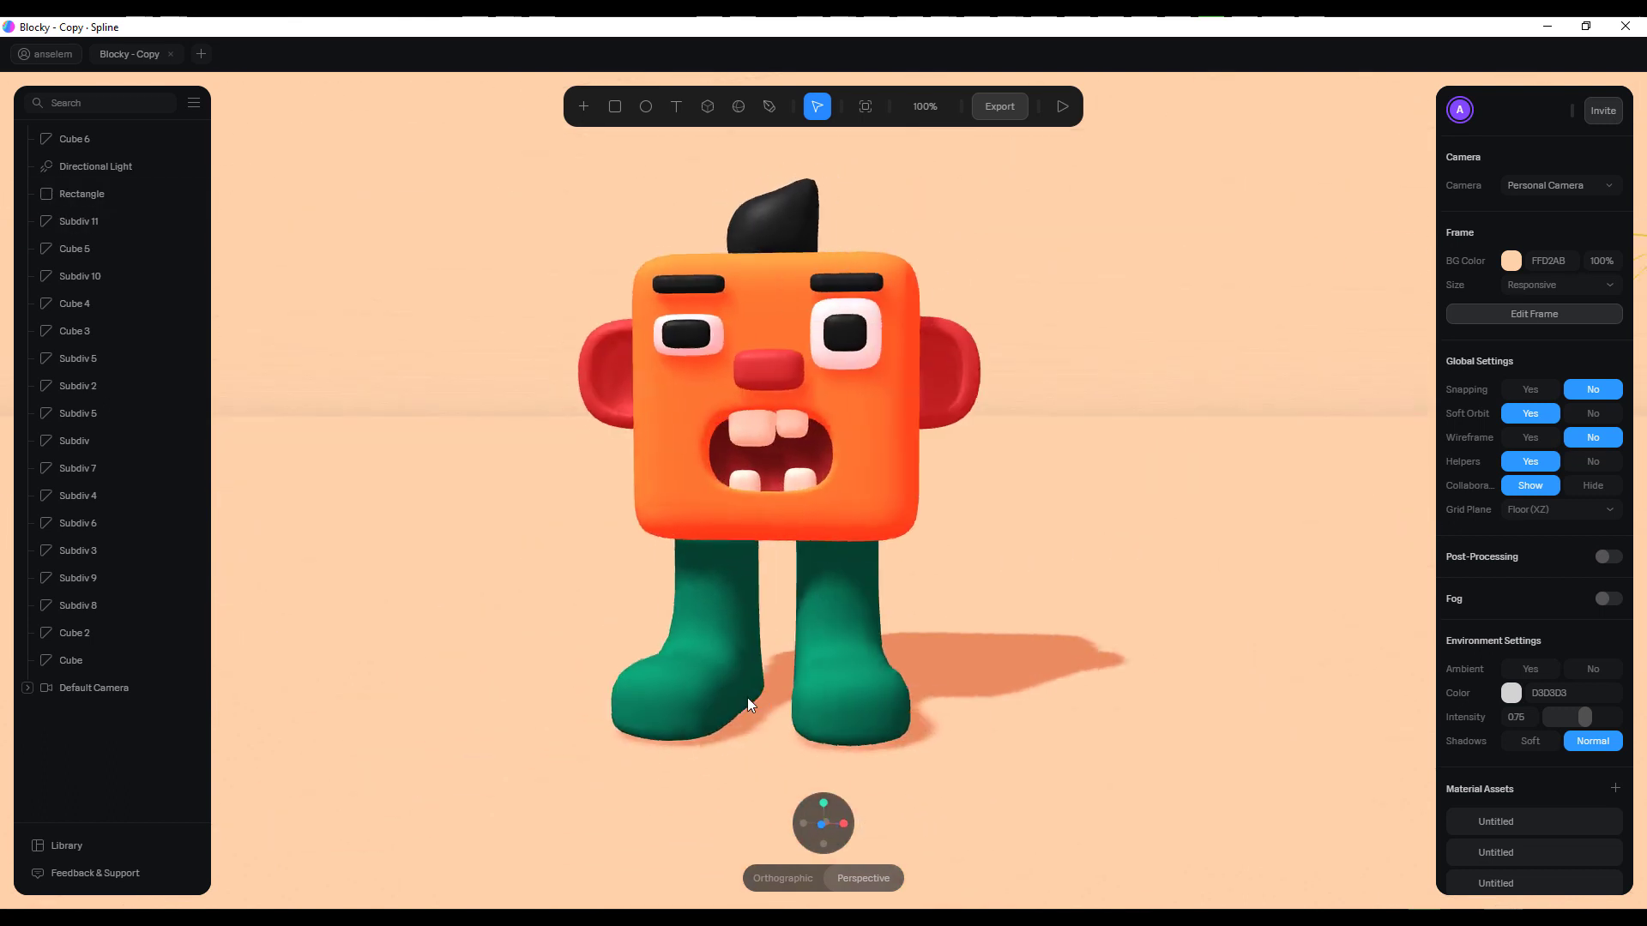
# Review the character scene's global, environment and material asset settings with nothing selected
pyautogui.click(846, 670)
pyautogui.click(1157, 705)
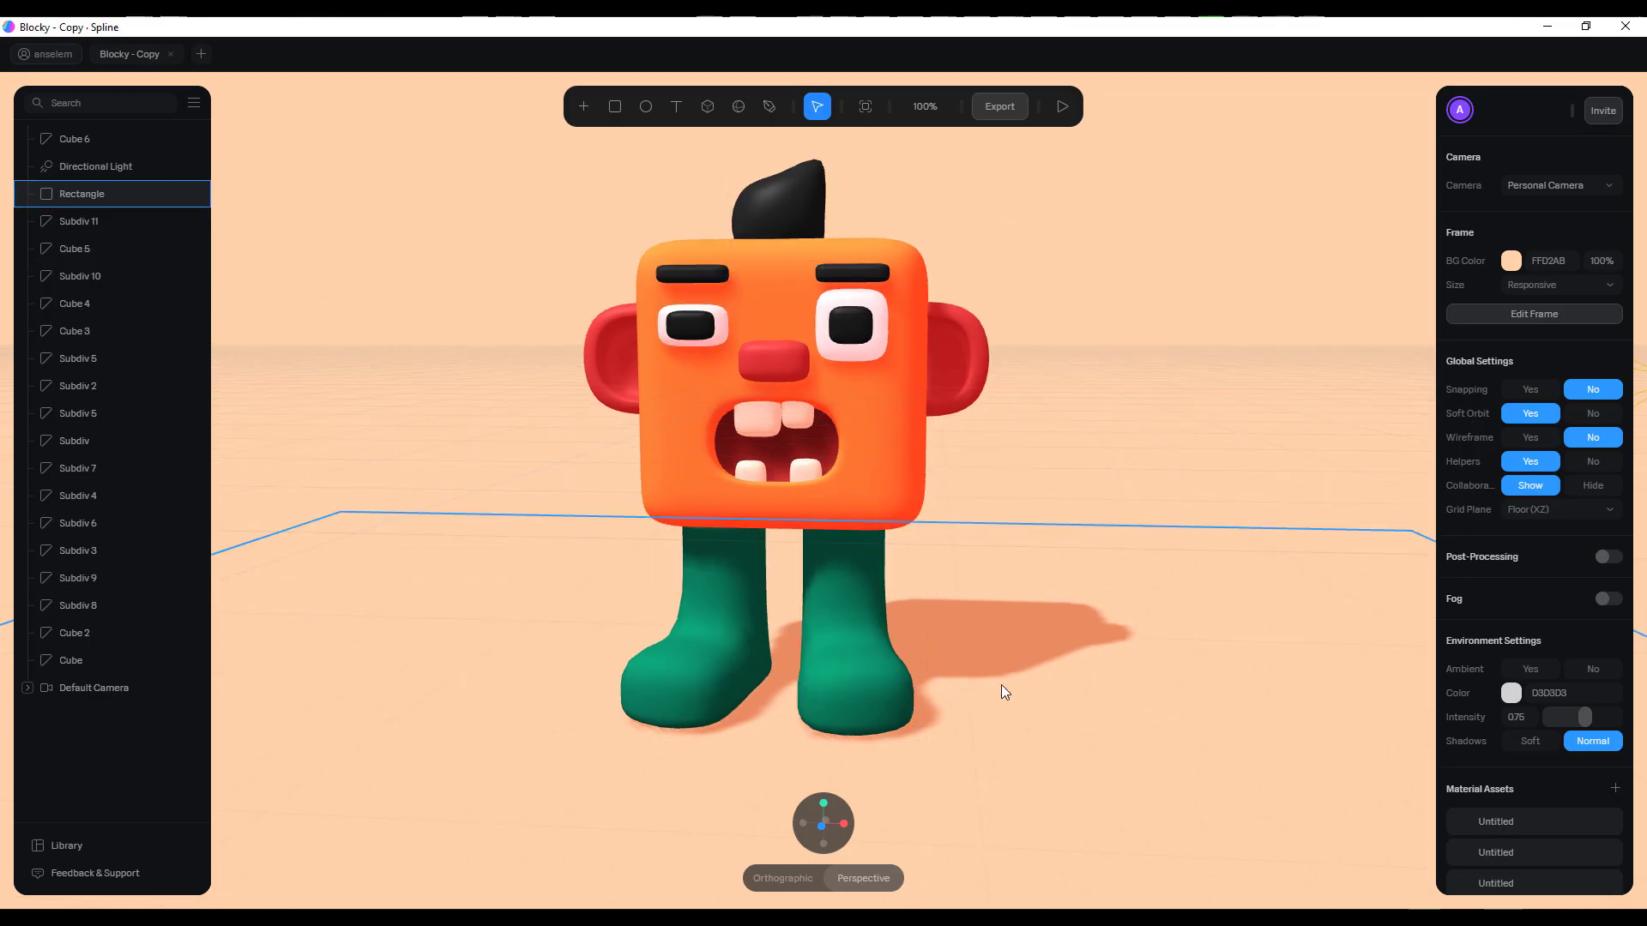
pyautogui.press('Escape')
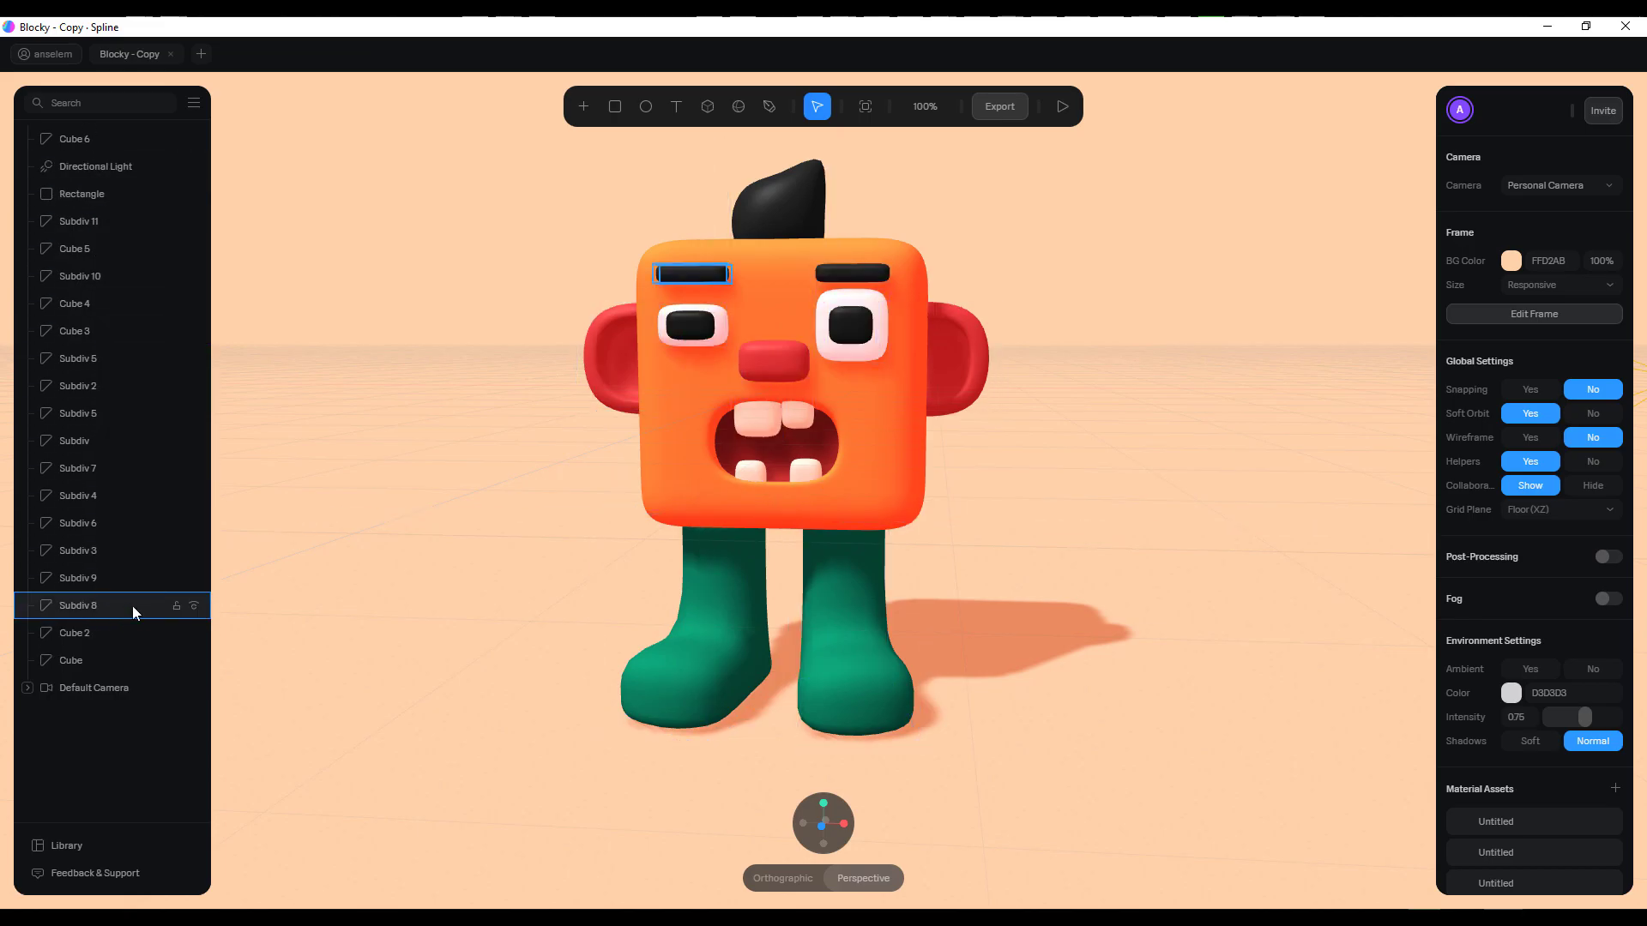
pyautogui.scroll(-3, 1544, 601)
pyautogui.scroll(3, 1541, 613)
pyautogui.scroll(-2, 1528, 553)
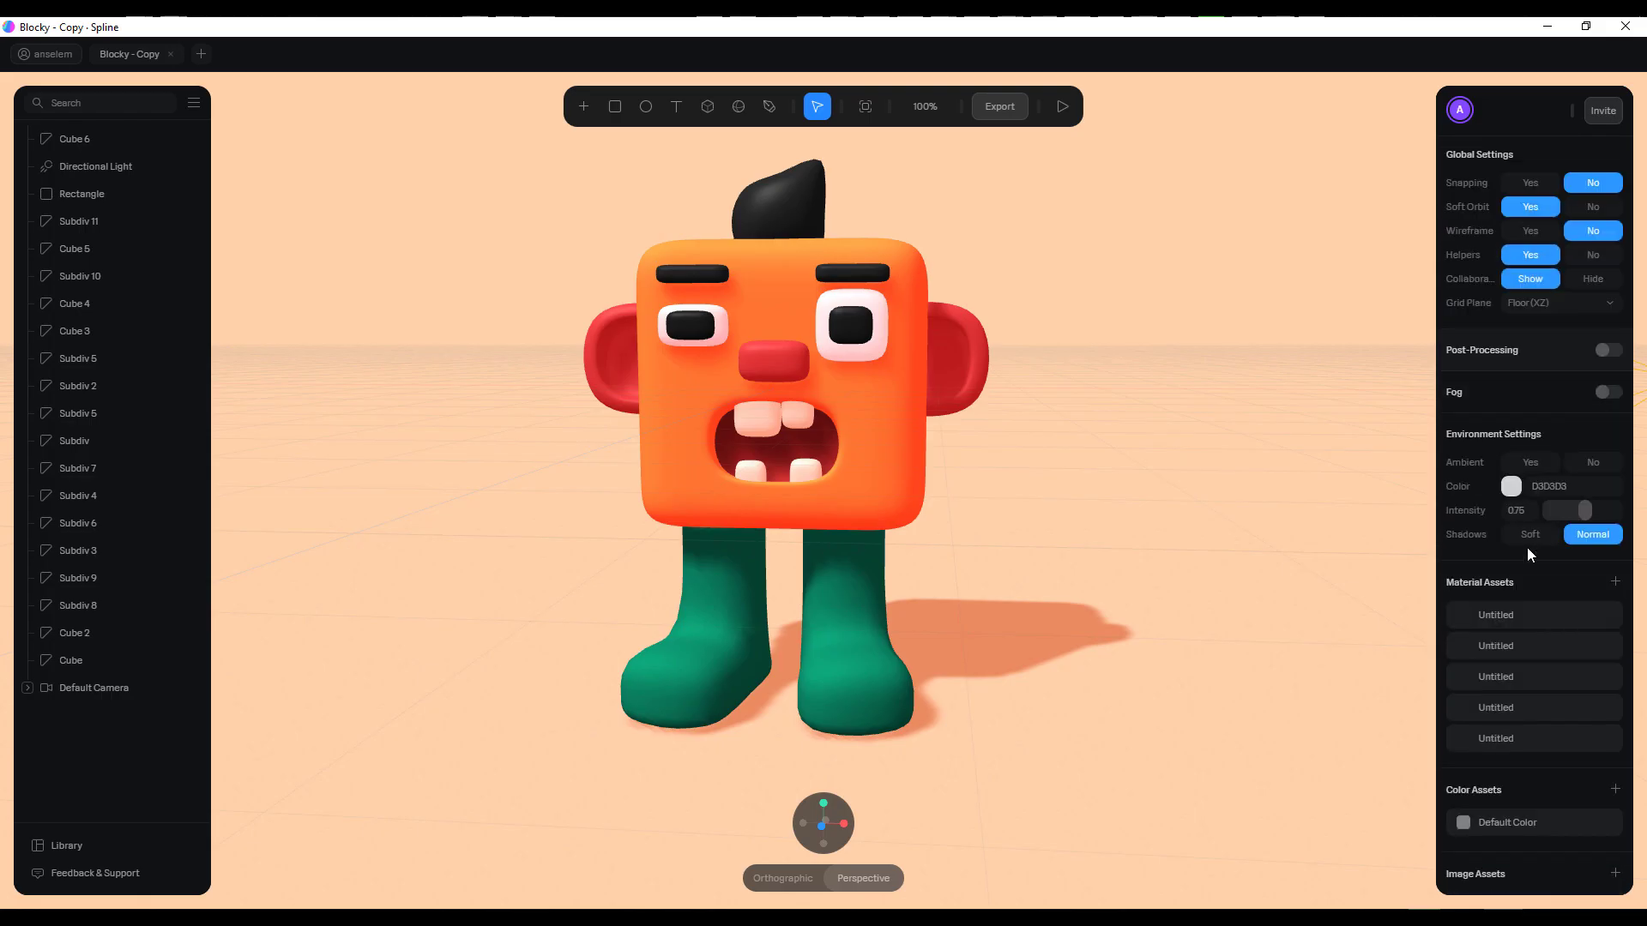
pyautogui.moveTo(1176, 465); pyautogui.dragTo(717, 426)
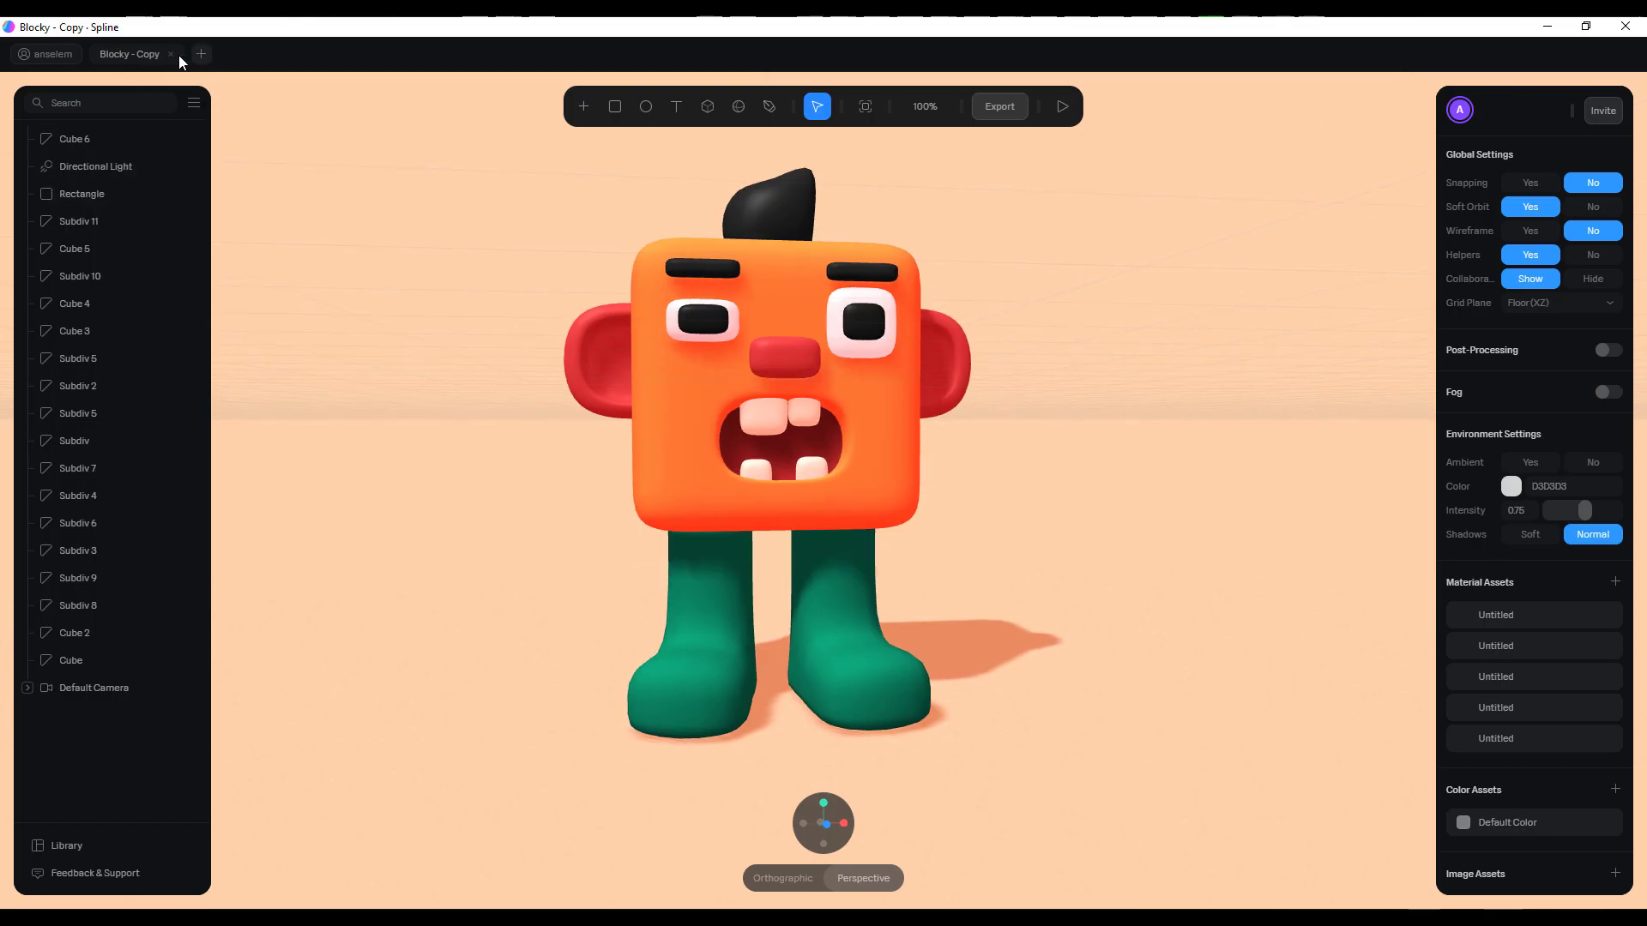
# Create a new file from My Files and switch its view to perspective projection
pyautogui.click(53, 54)
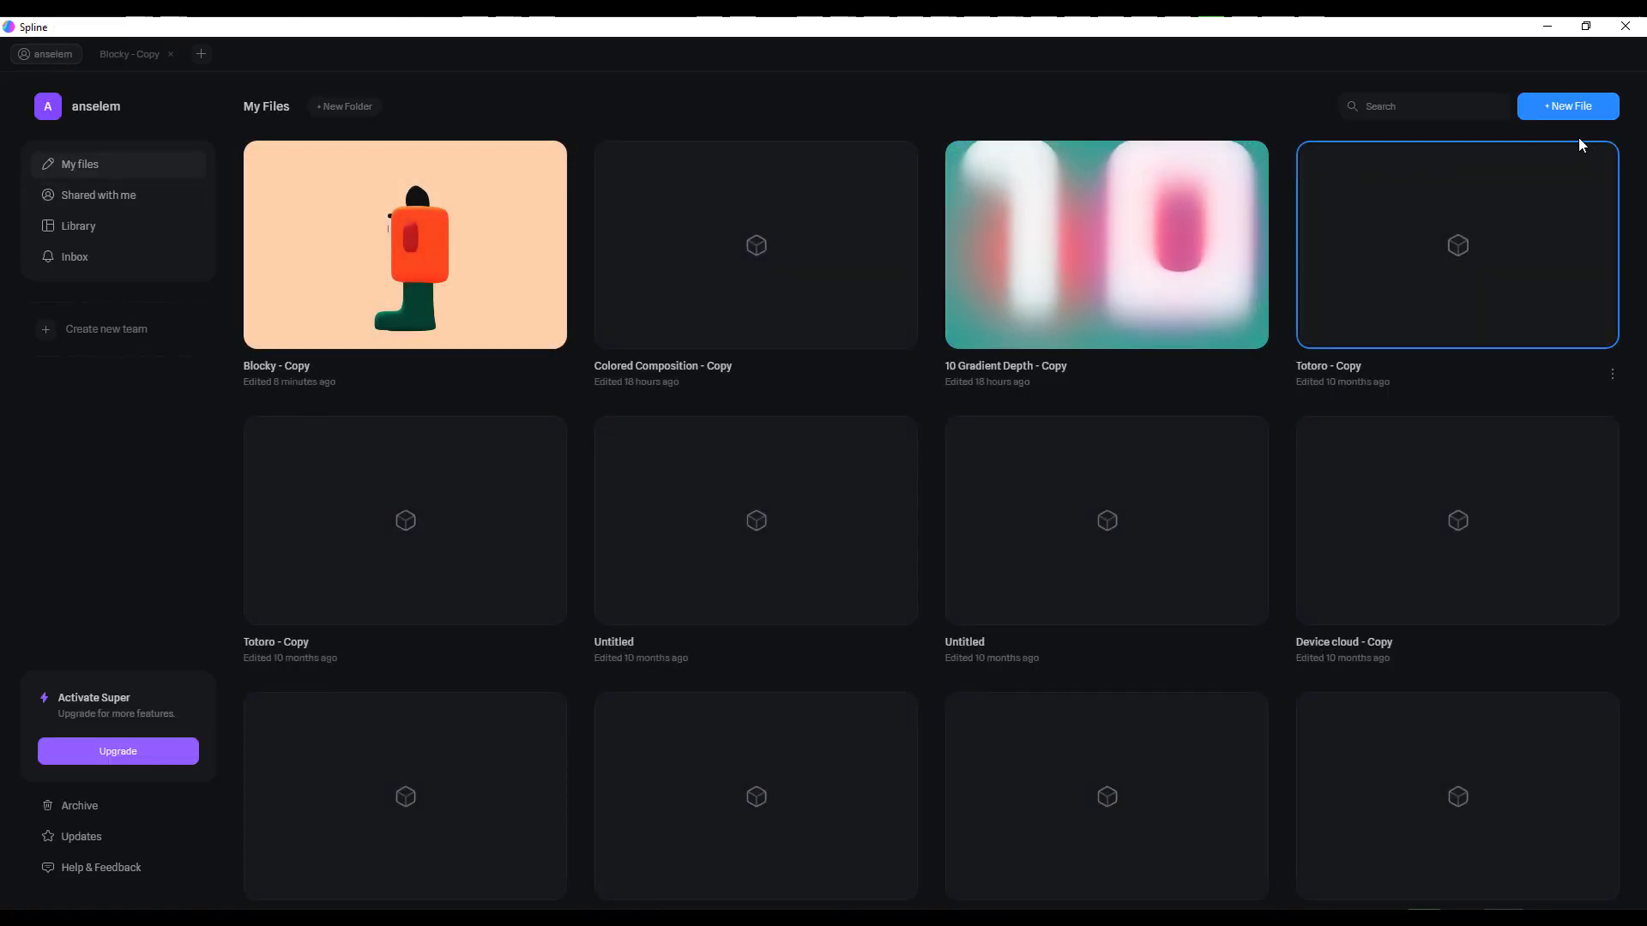
pyautogui.click(1562, 108)
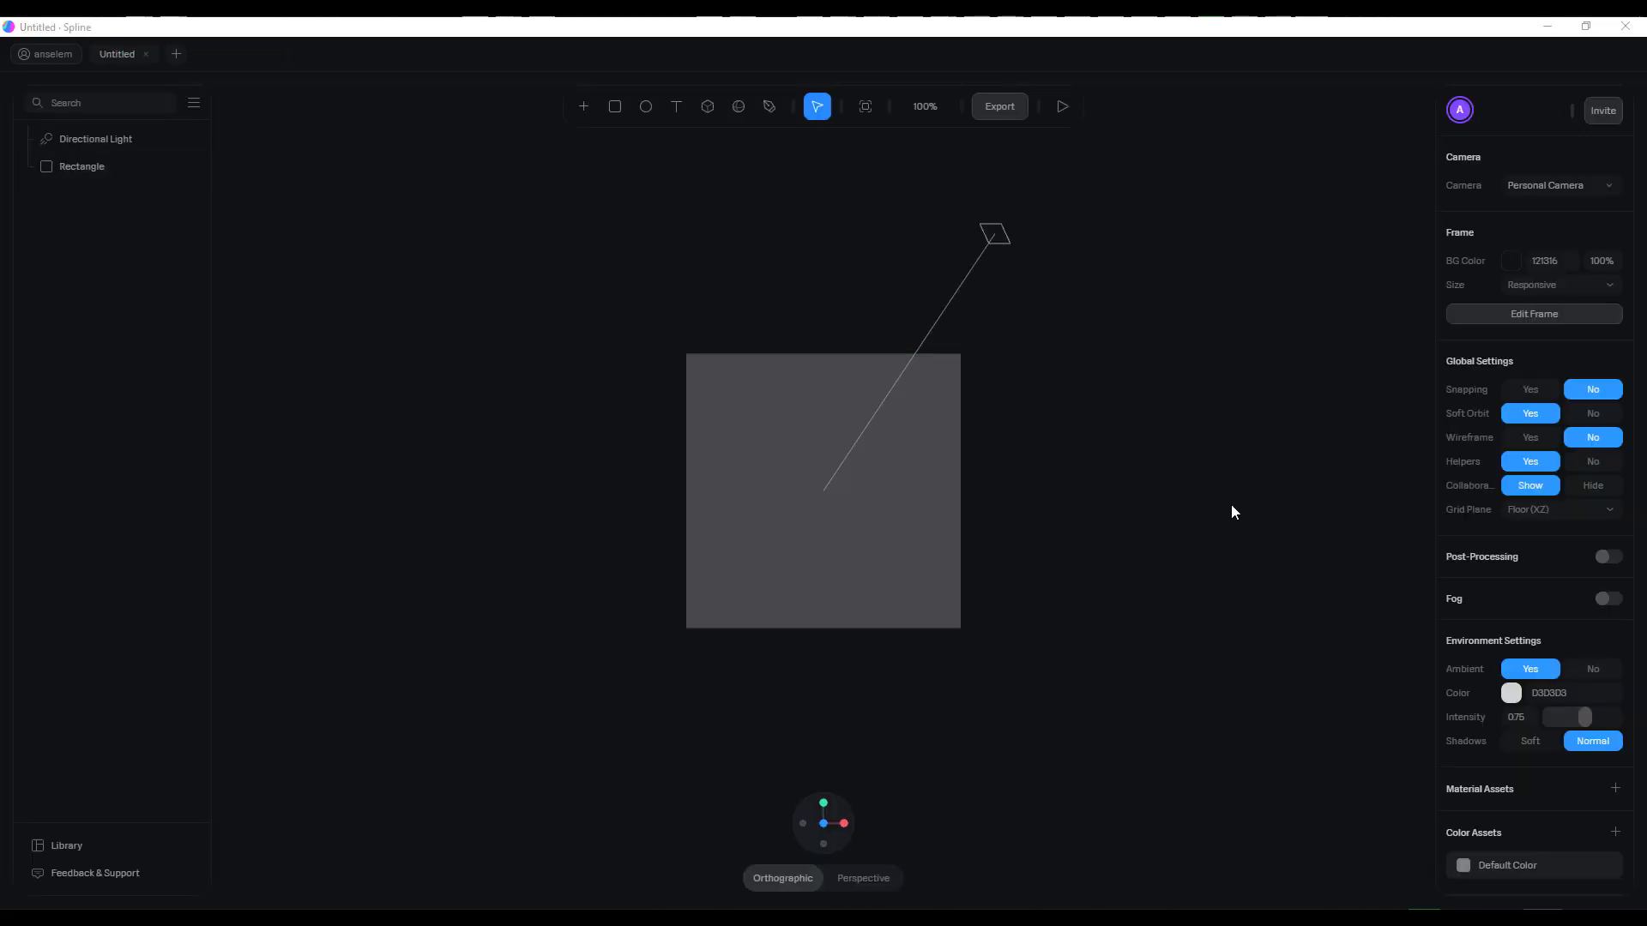
pyautogui.moveTo(1205, 557); pyautogui.dragTo(1100, 548, button='middle')
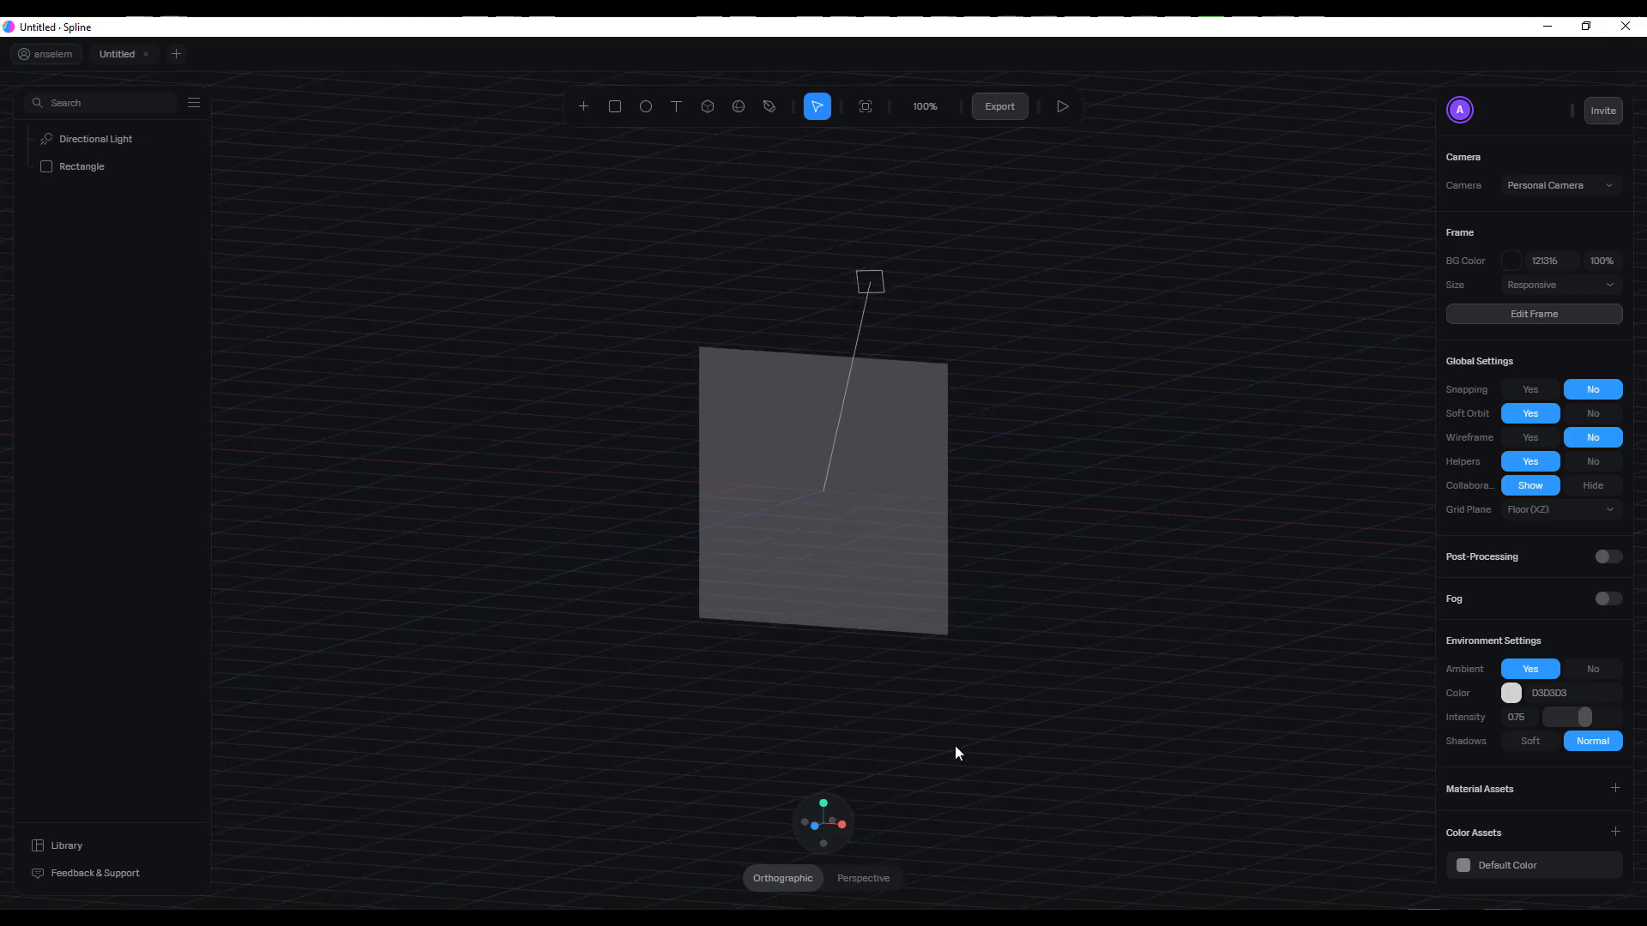
pyautogui.click(876, 878)
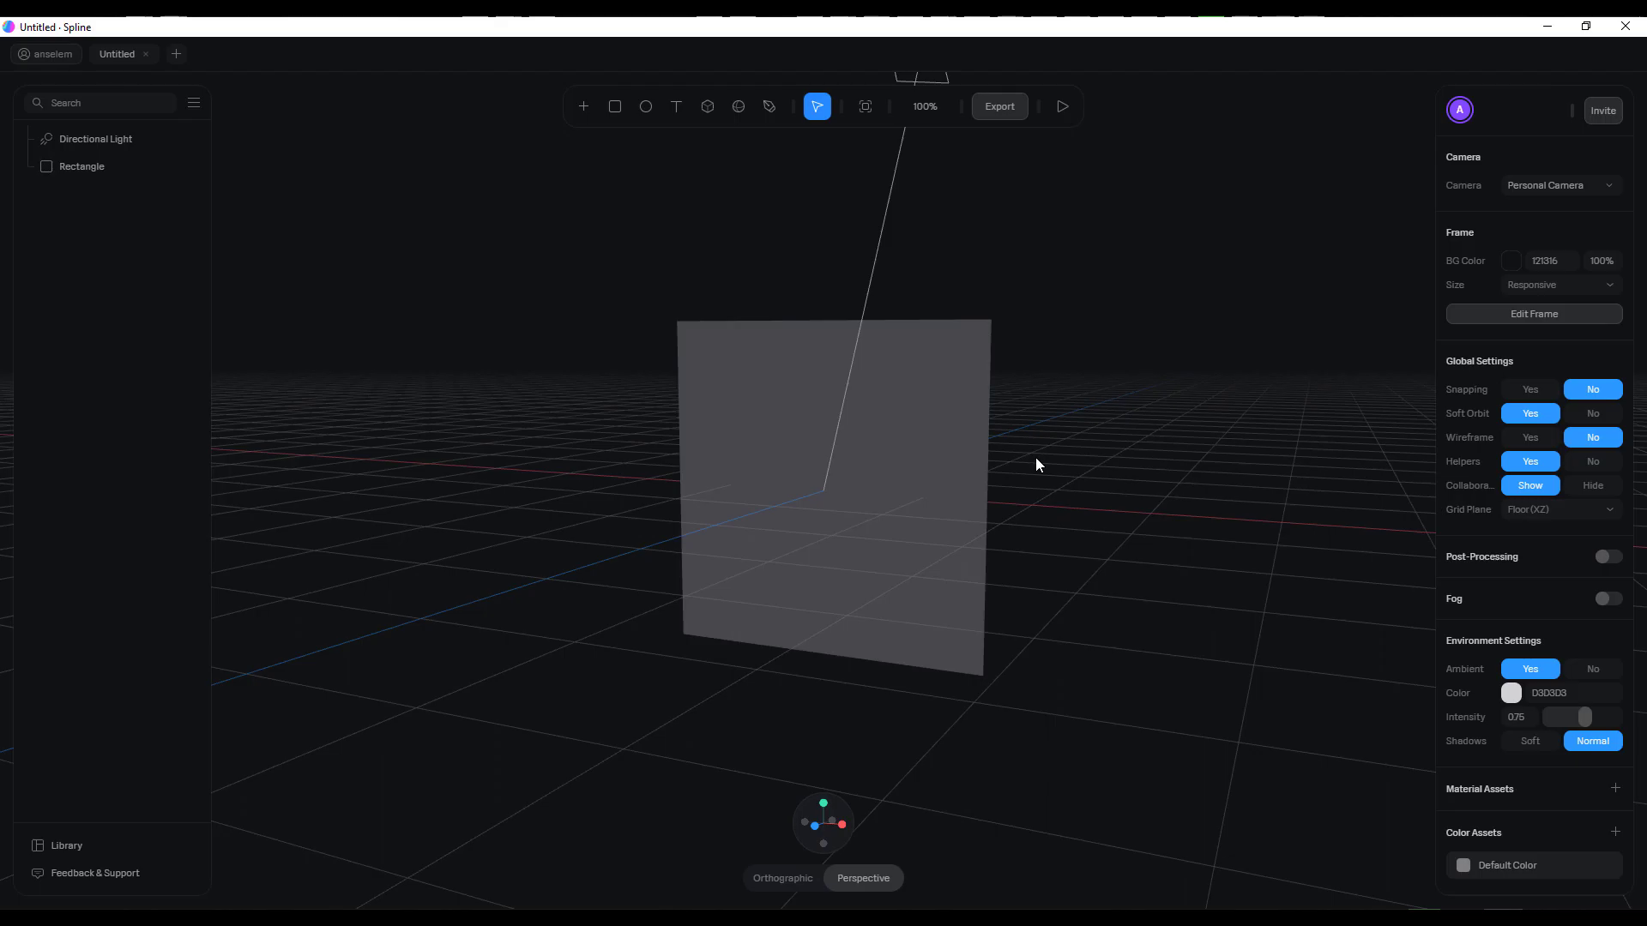
pyautogui.click(964, 466)
pyautogui.click(1043, 366)
pyautogui.moveTo(1088, 357); pyautogui.dragTo(1041, 454, button='middle')
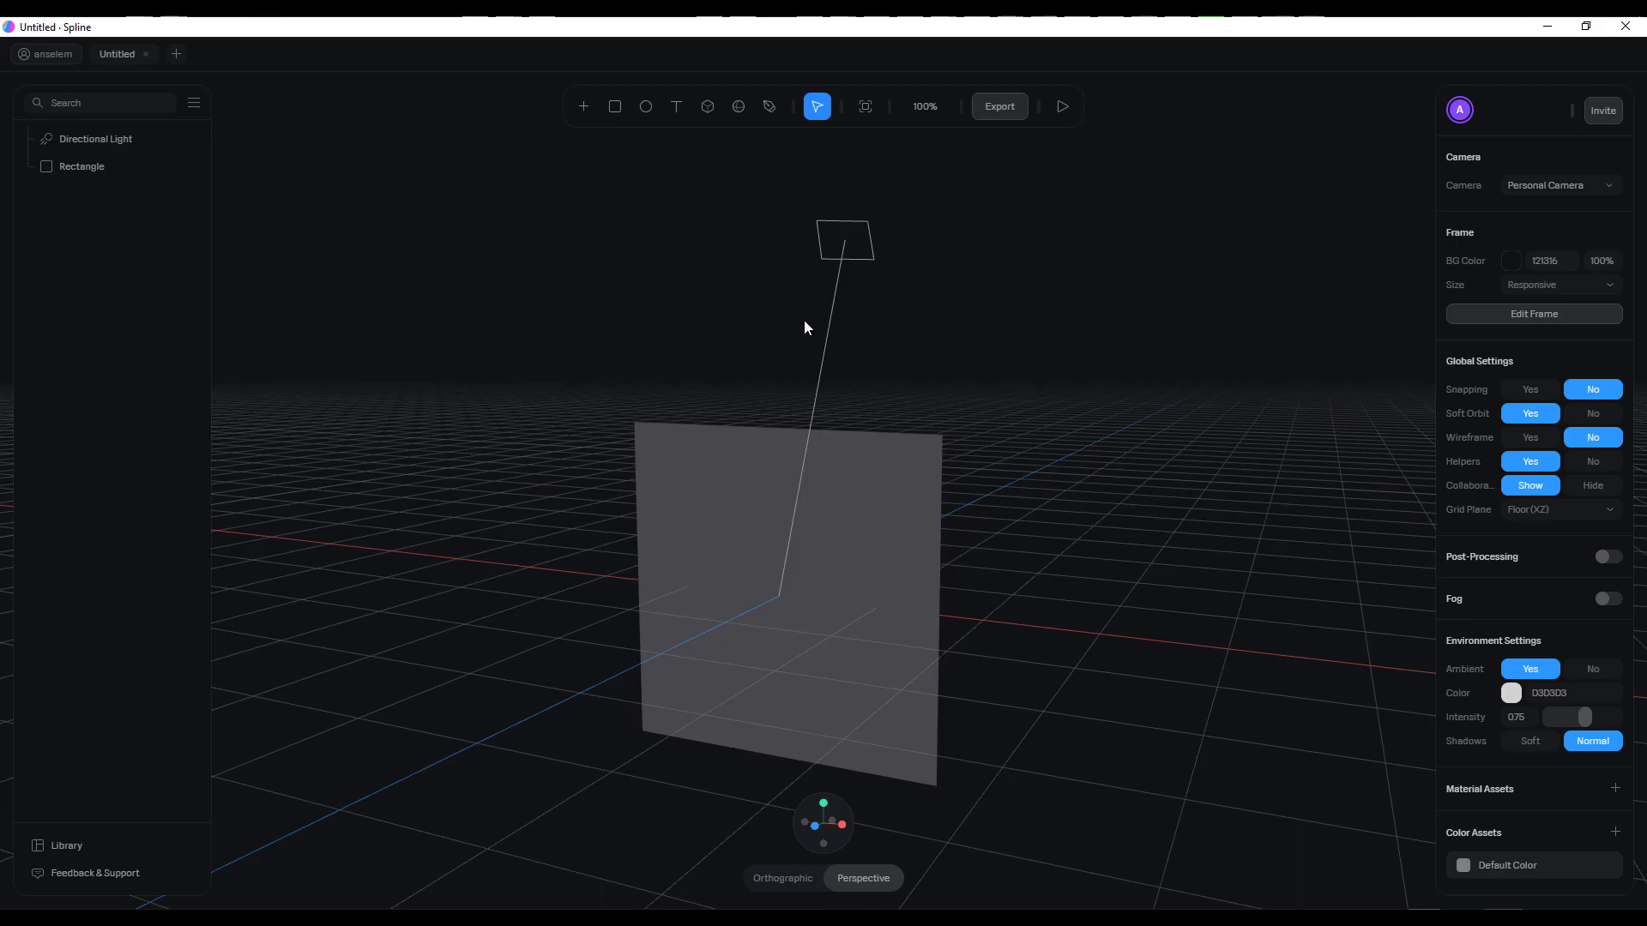
# Select the default rectangle and enter its point editing mode
pyautogui.click(876, 497)
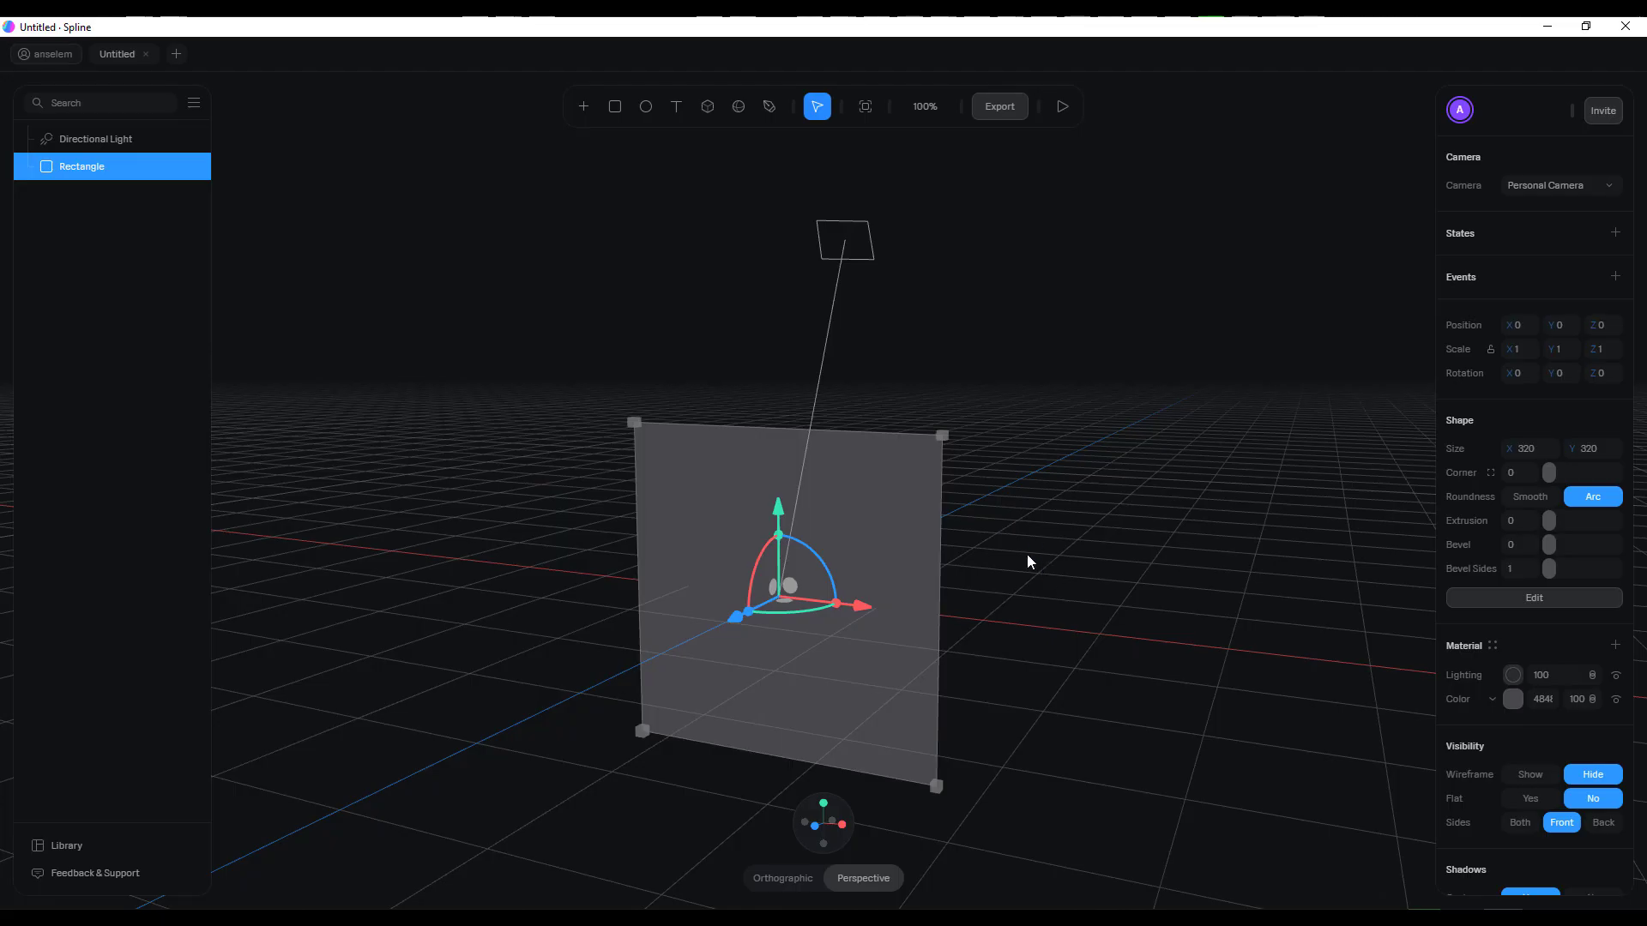
pyautogui.moveTo(1003, 569); pyautogui.dragTo(1037, 569, button='middle')
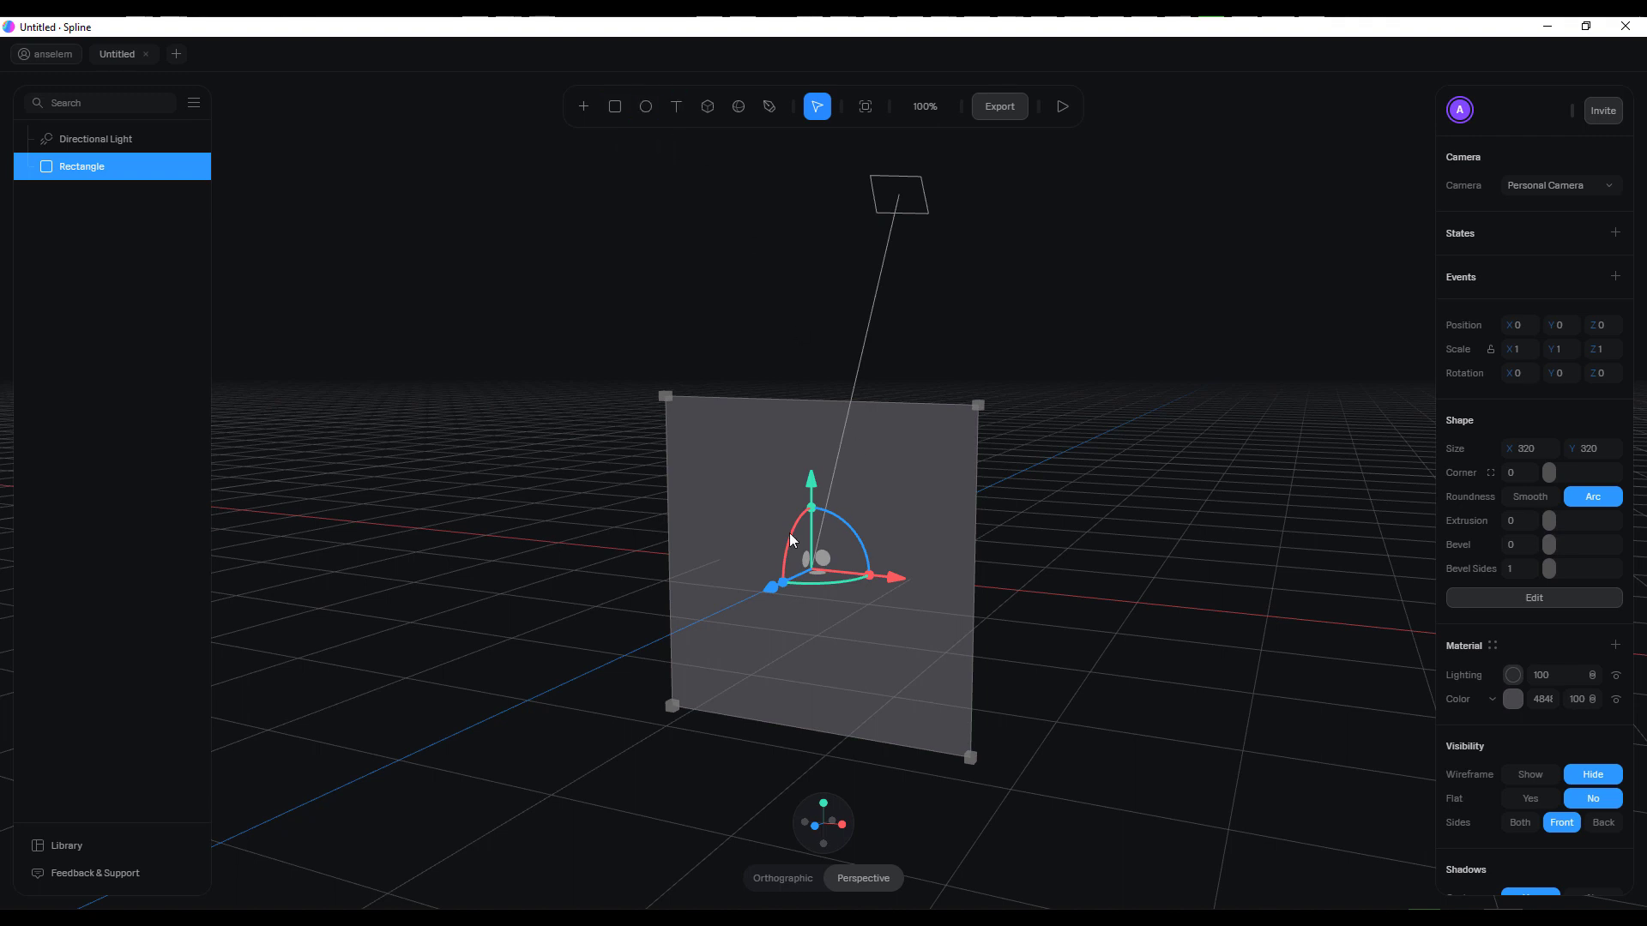
pyautogui.moveTo(1042, 564); pyautogui.dragTo(1107, 518, button='middle')
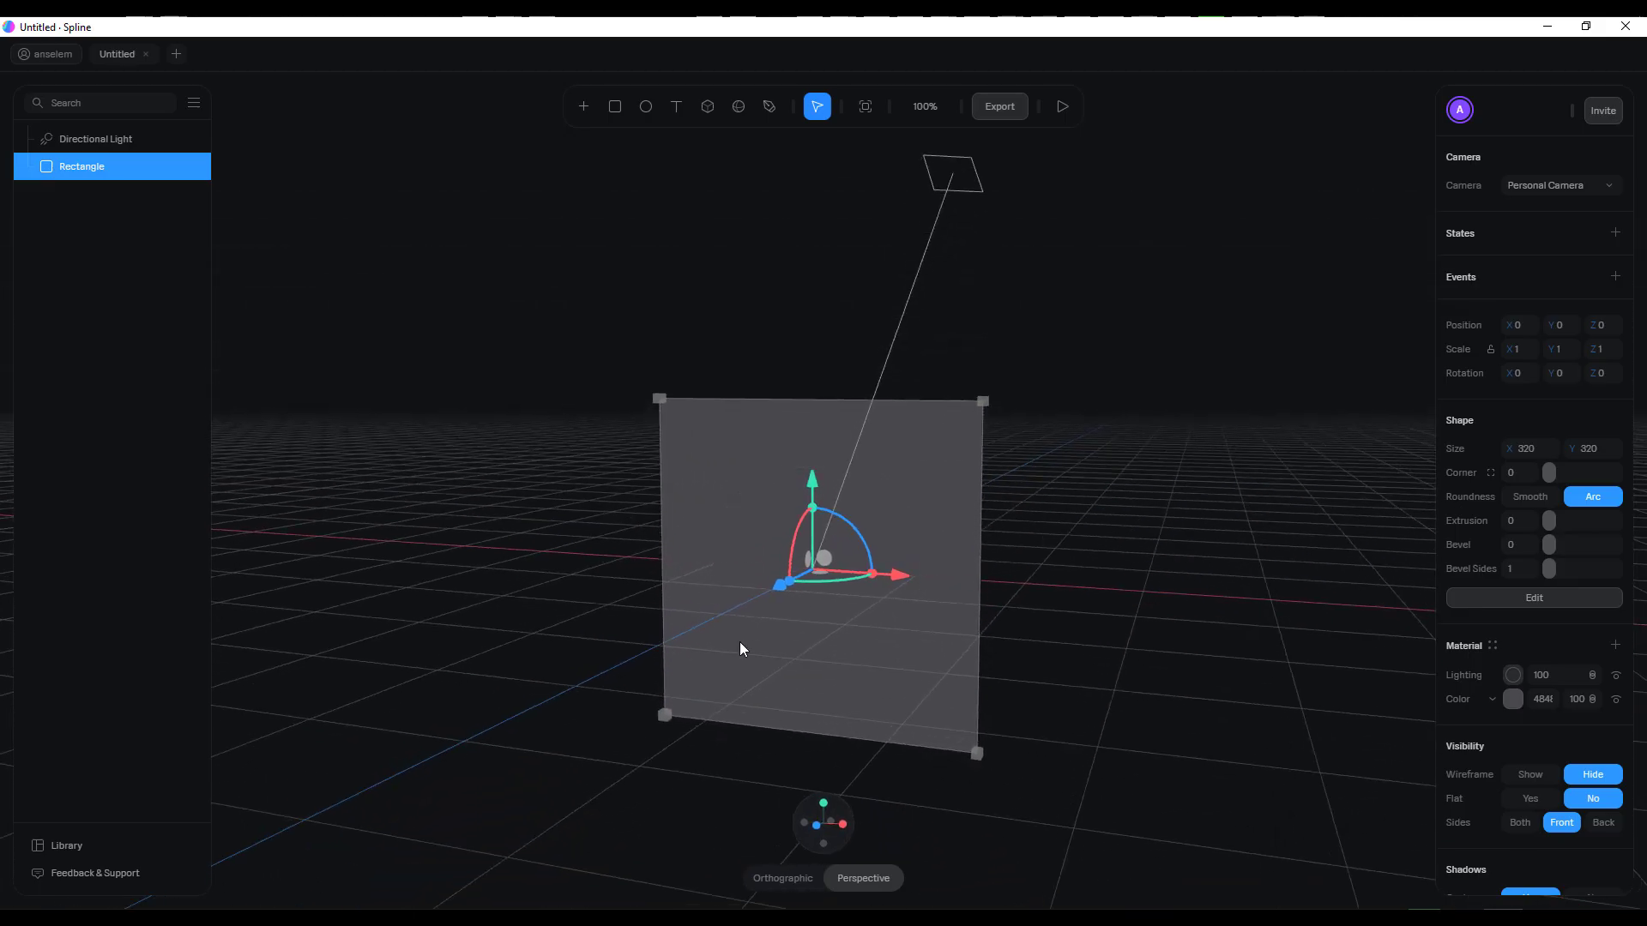
pyautogui.click(771, 106)
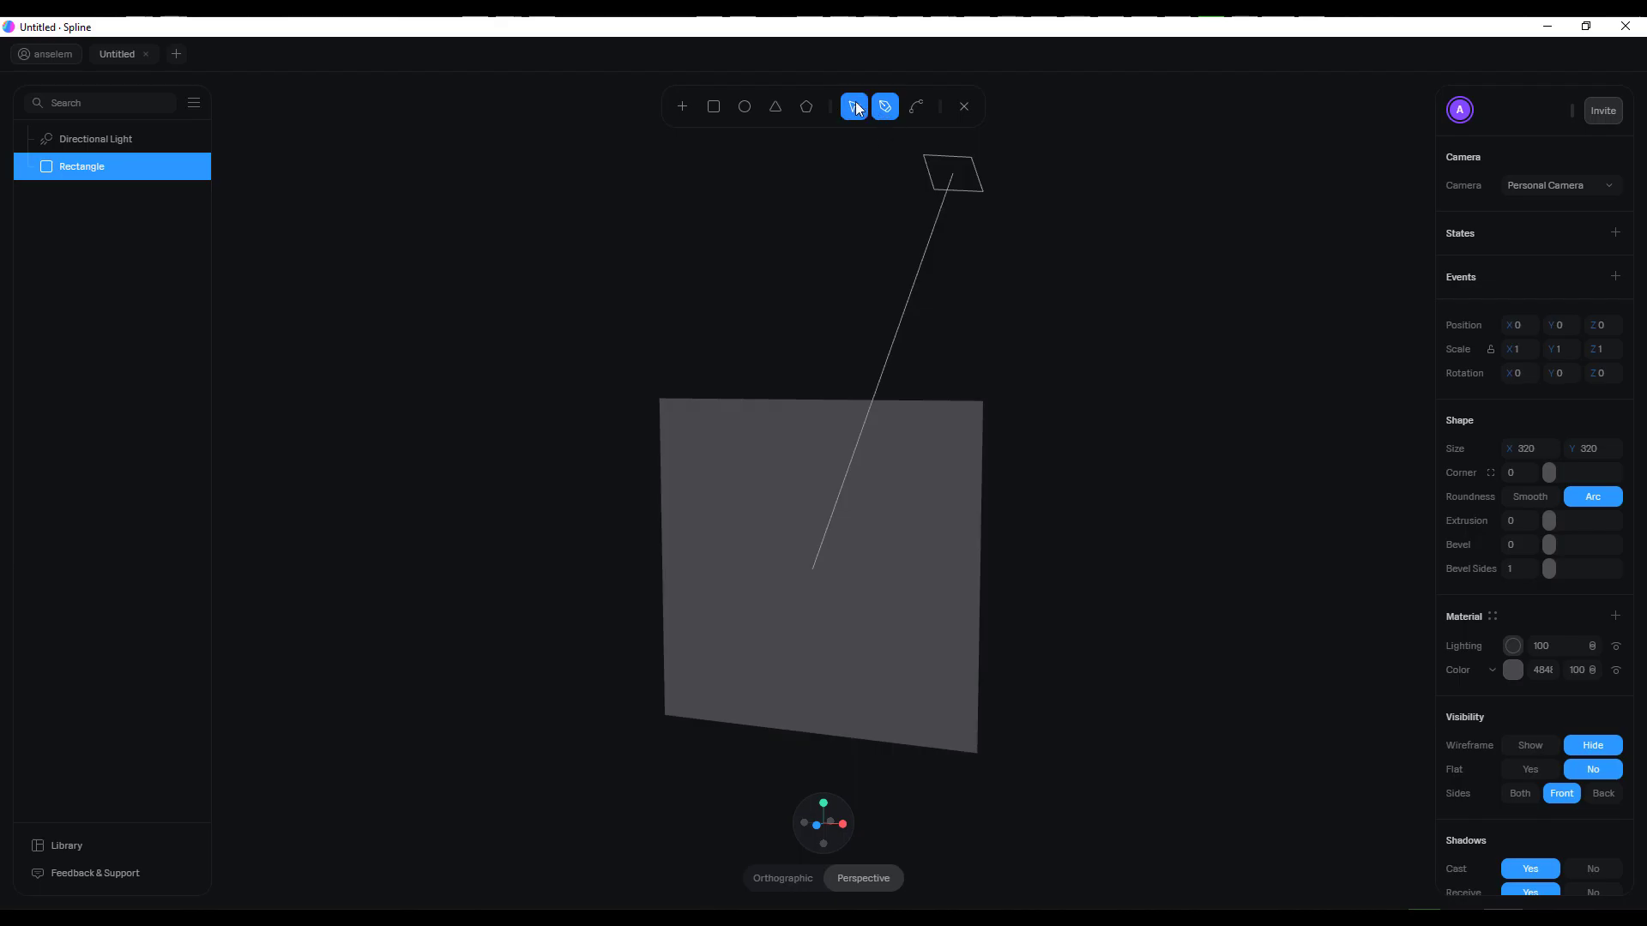
pyautogui.click(964, 106)
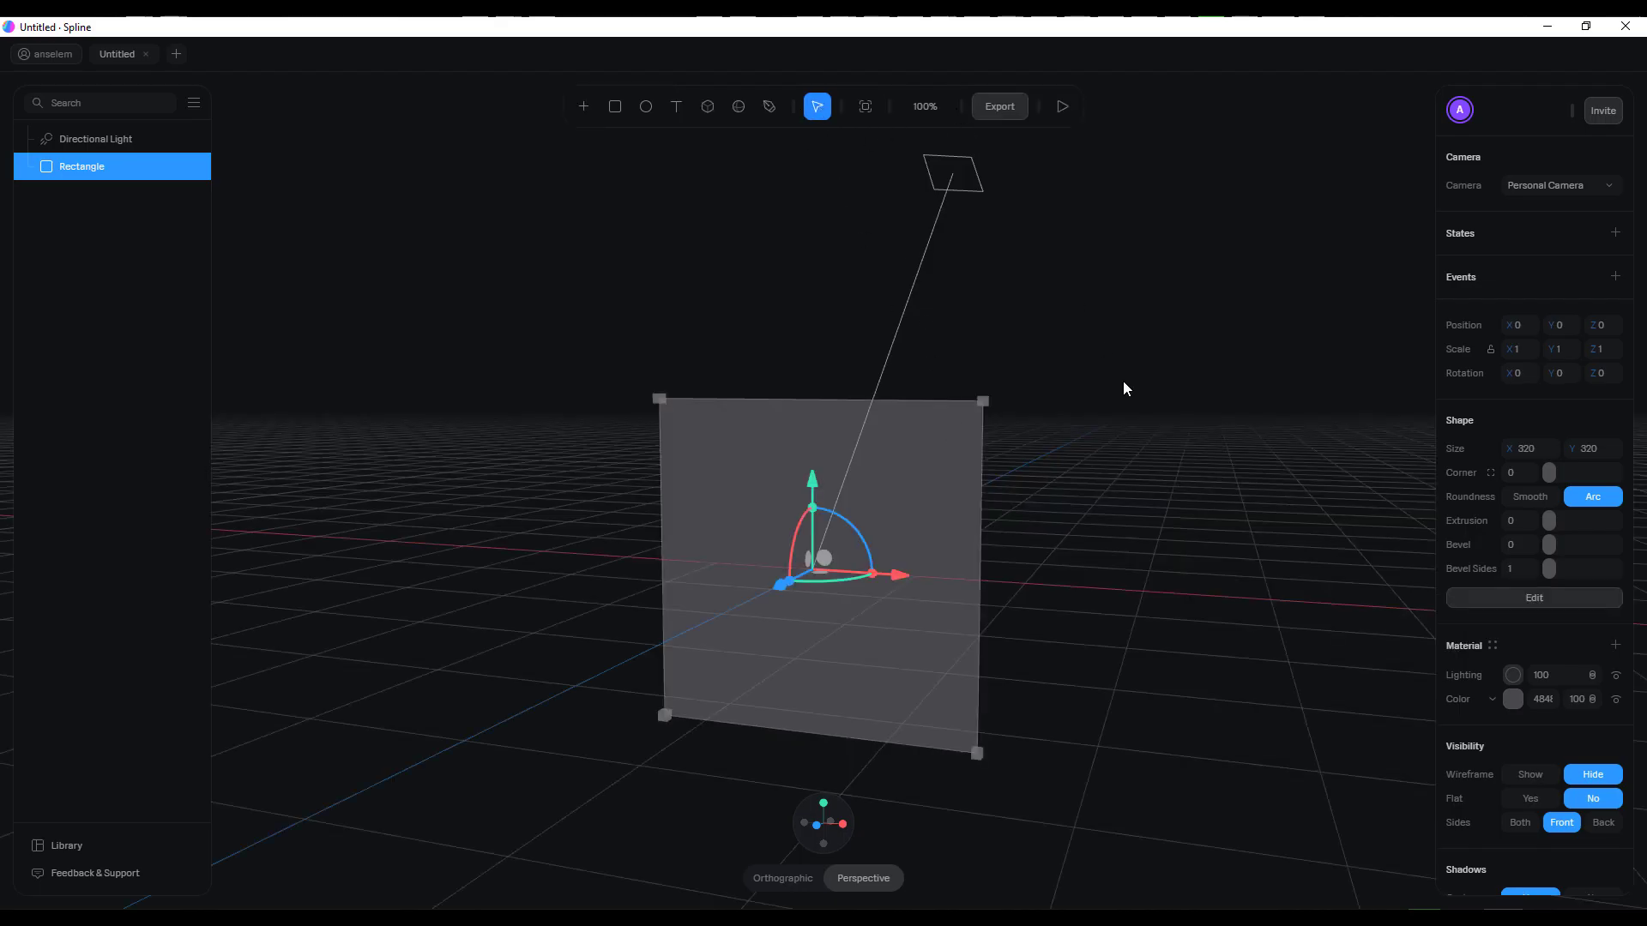
pyautogui.click(1534, 599)
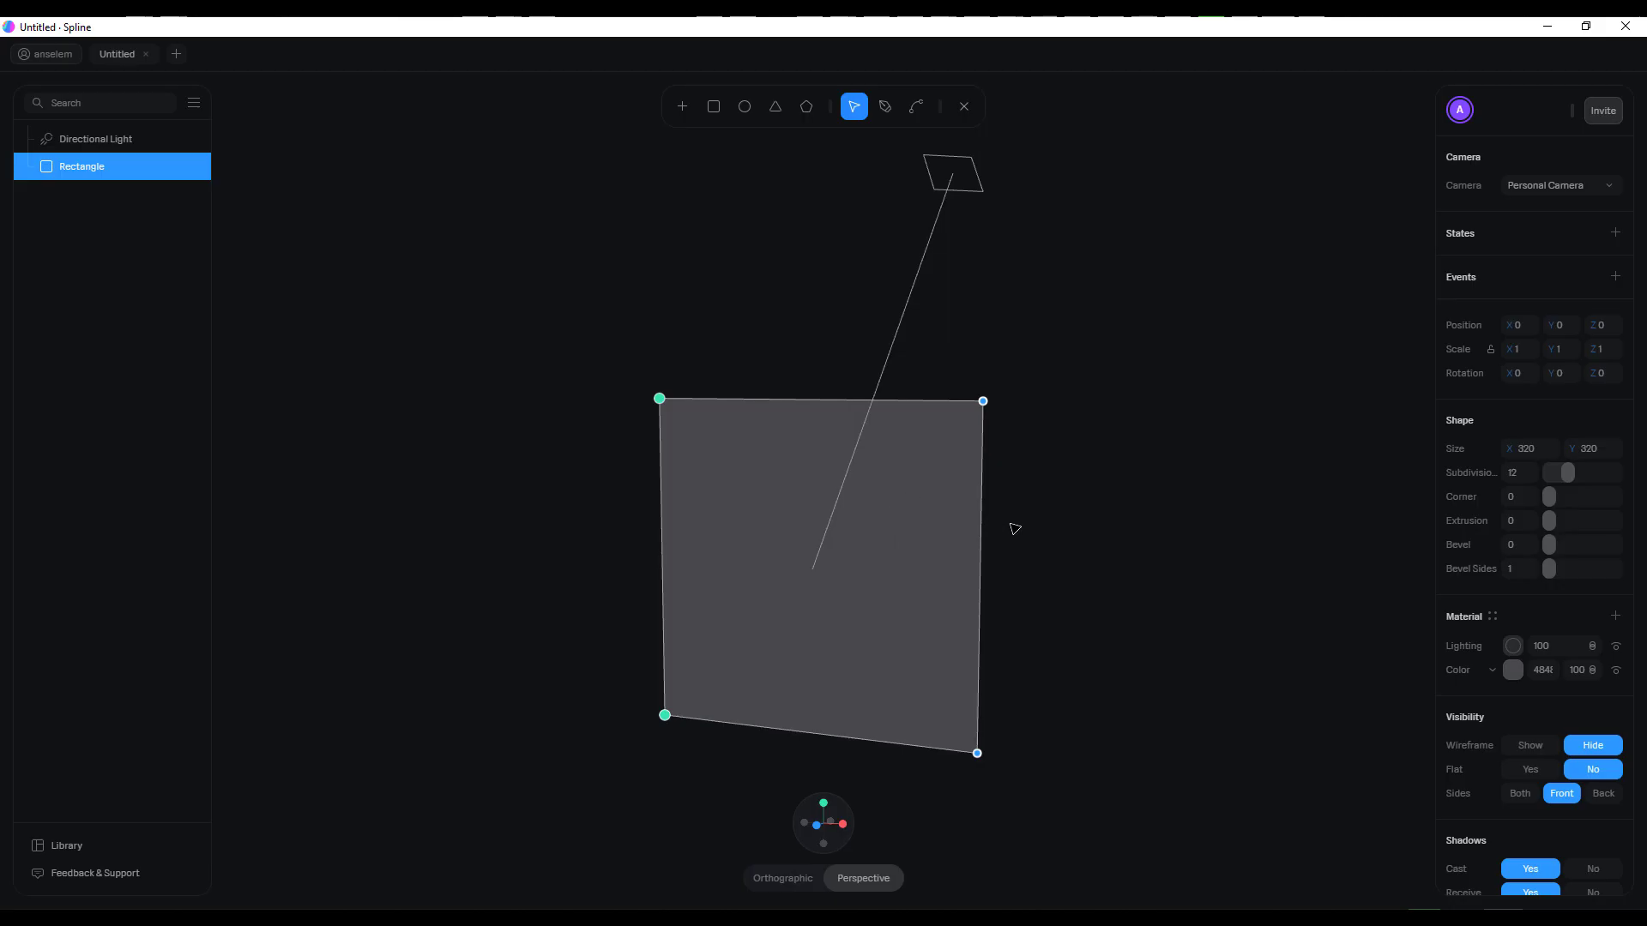
# Move the rectangle's upper-right corner point inward to about X -10, Y -25
pyautogui.moveTo(1075, 626); pyautogui.dragTo(1095, 430, button='middle')
pyautogui.scroll(2, 1007, 431)
pyautogui.scroll(-1, 1008, 432)
pyautogui.click(1047, 366)
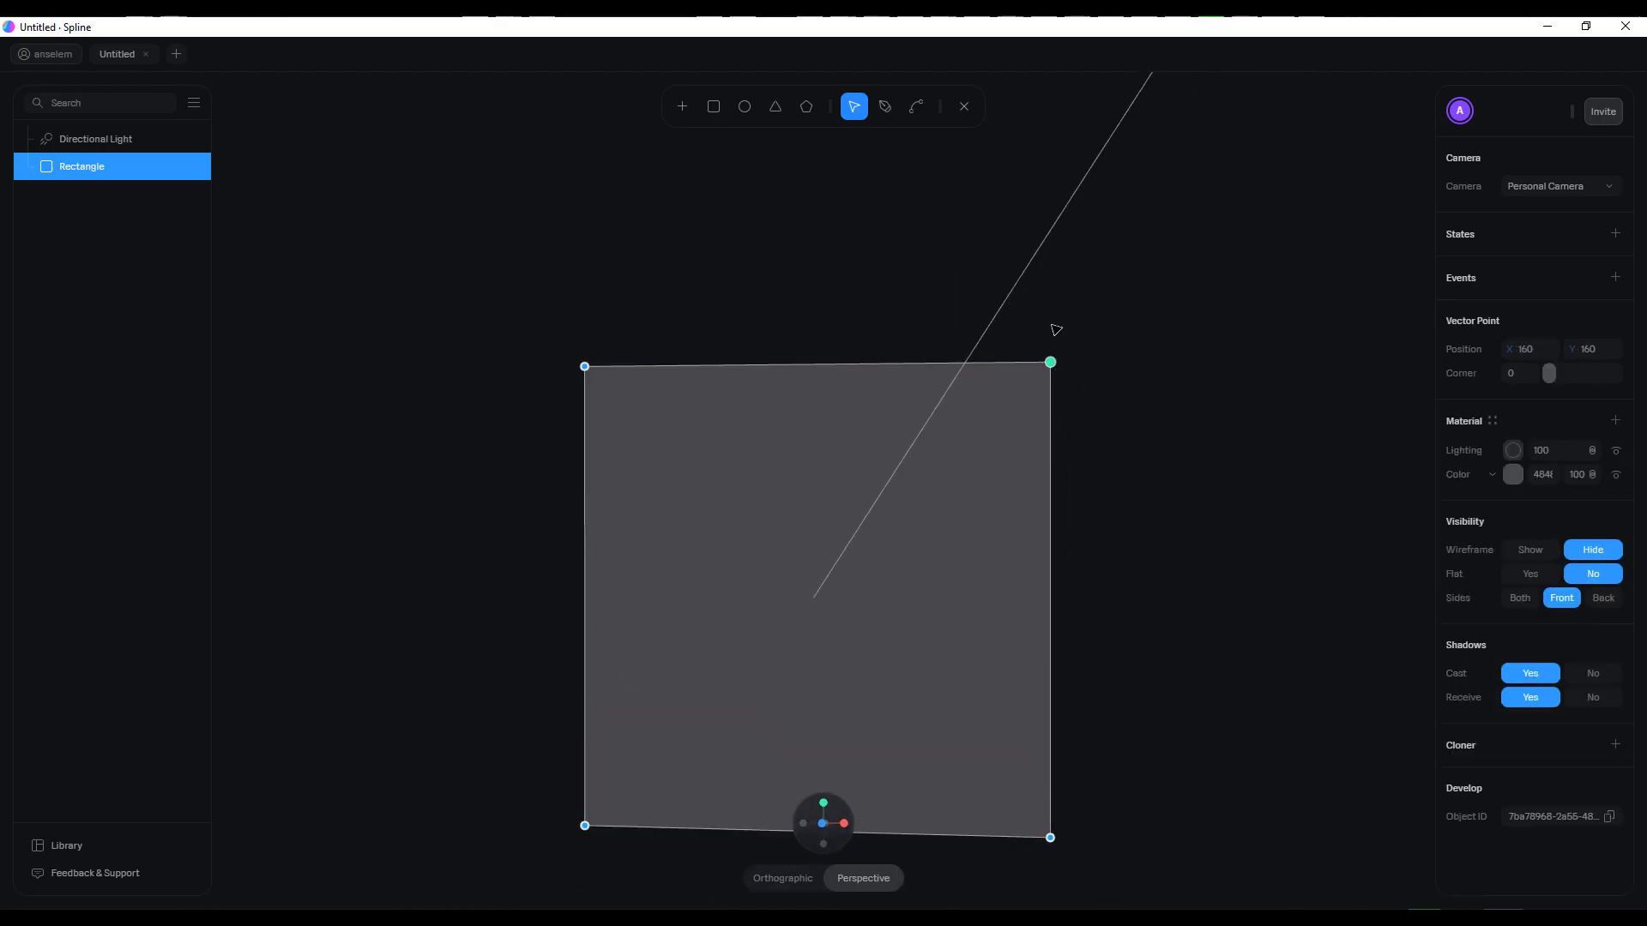
pyautogui.moveTo(1052, 366); pyautogui.dragTo(800, 636)
pyautogui.moveTo(1115, 564); pyautogui.dragTo(1101, 519, button='middle')
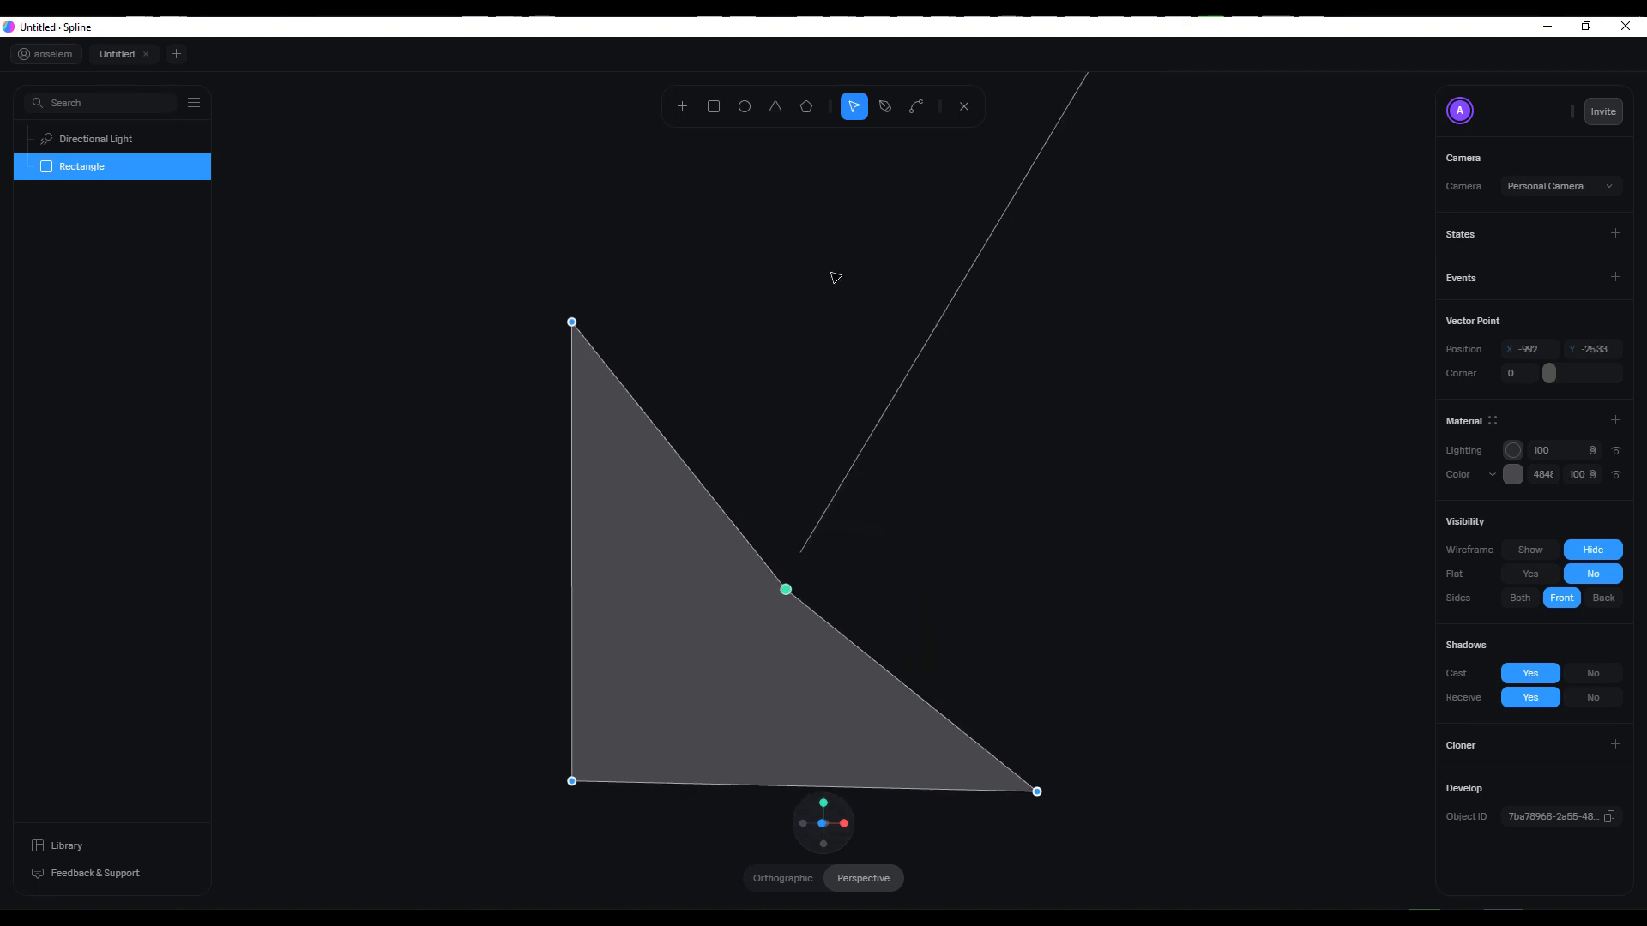
# Add a point on each sloped edge and move them to about X -53, Y 160 and X 162, Y -87
pyautogui.click(886, 109)
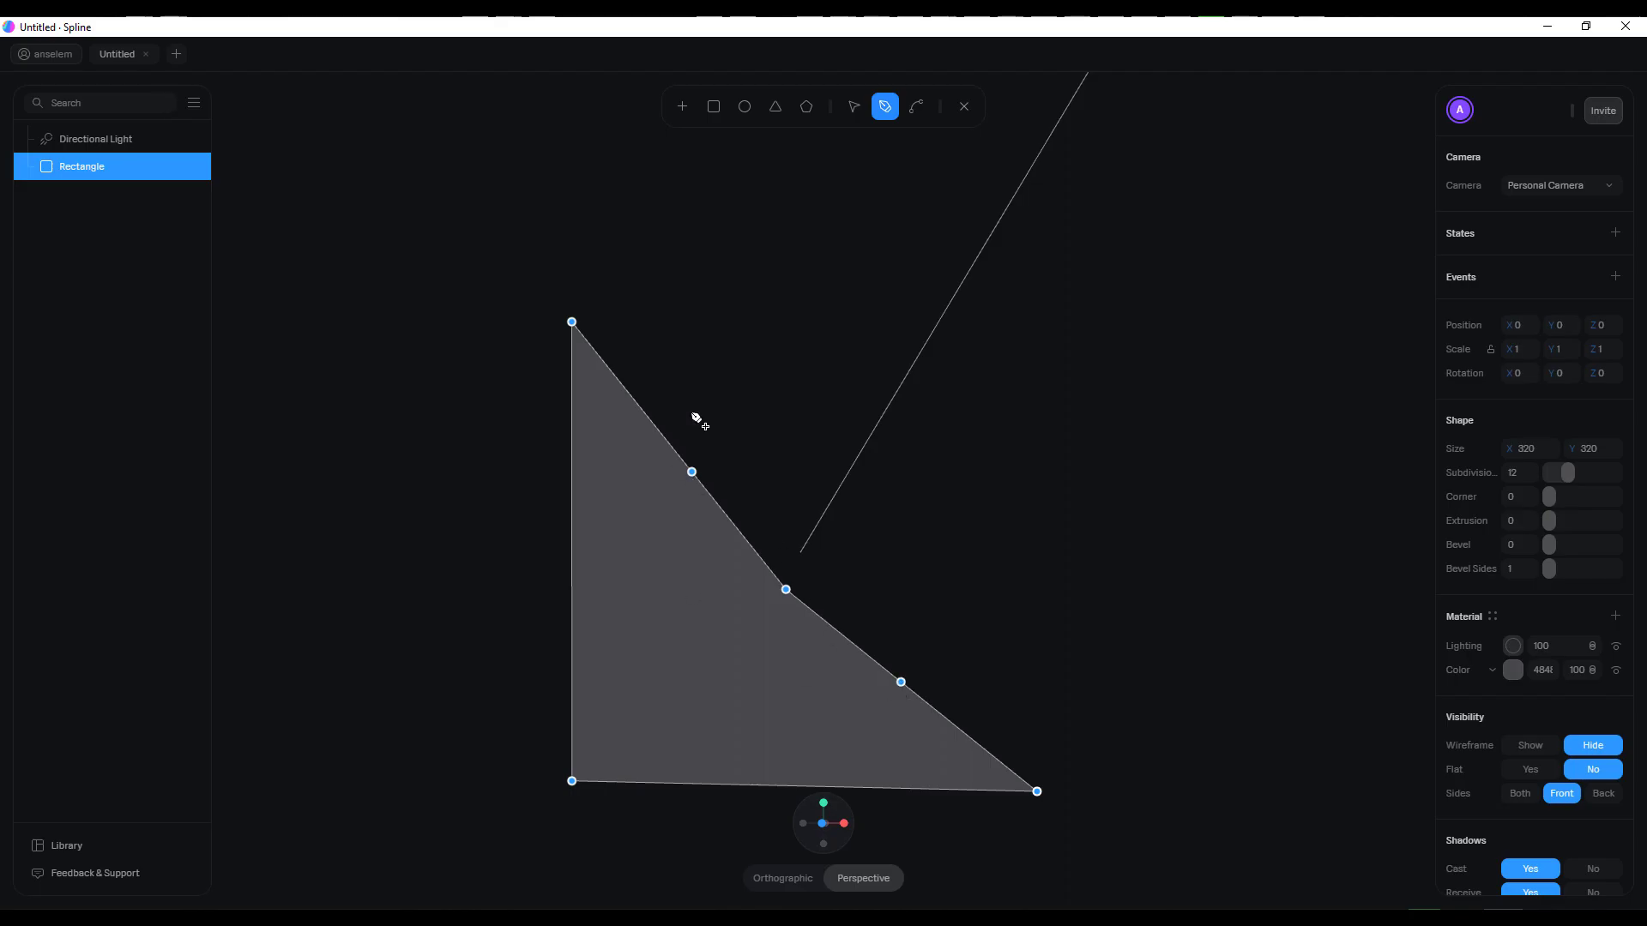
pyautogui.press('v')
pyautogui.moveTo(691, 472); pyautogui.dragTo(725, 321)
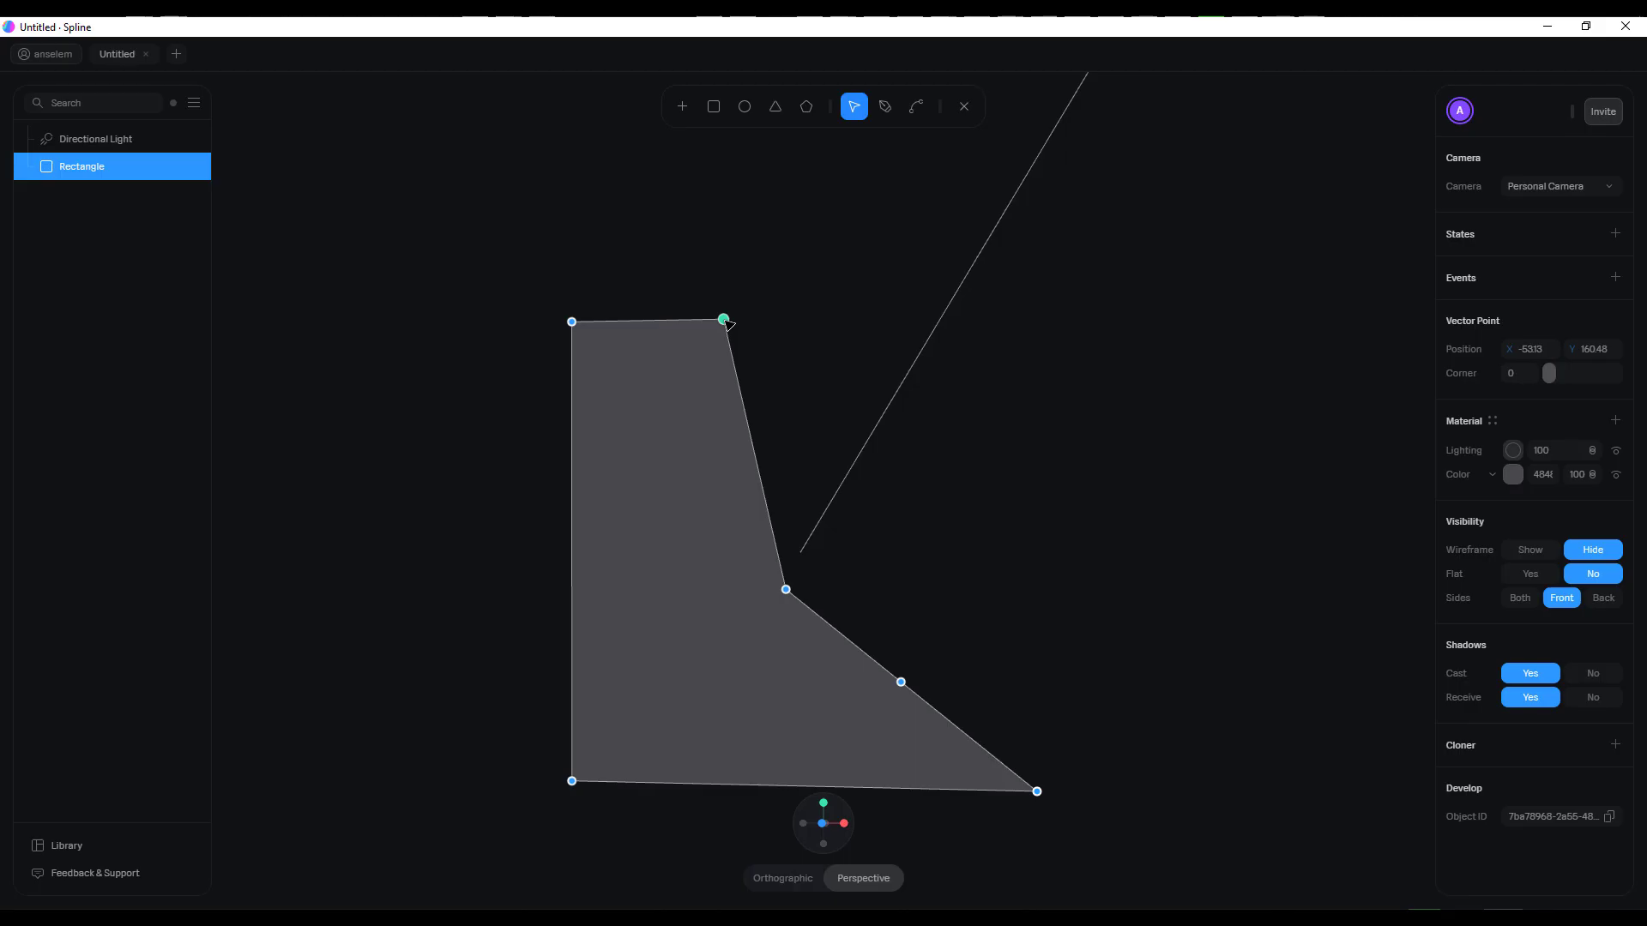
pyautogui.moveTo(908, 686); pyautogui.dragTo(1045, 689)
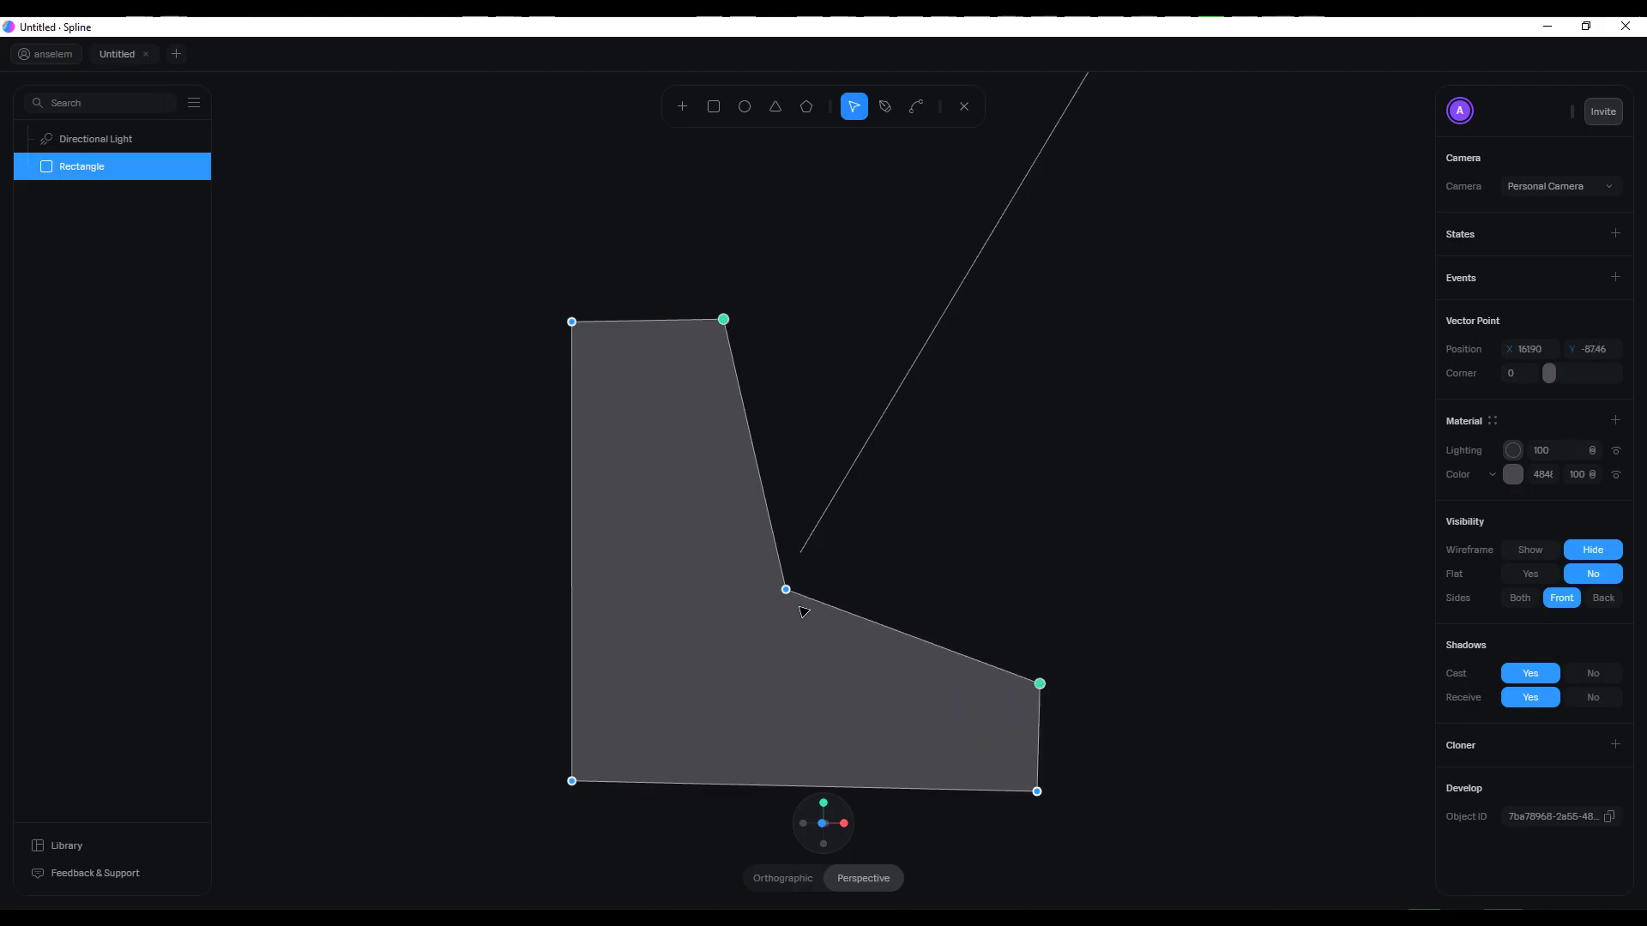
# Square up the L shape by moving its inner corner to about X -49, Y -86 and its upper-right point to about X -50, Y 161
pyautogui.moveTo(786, 591); pyautogui.dragTo(735, 682)
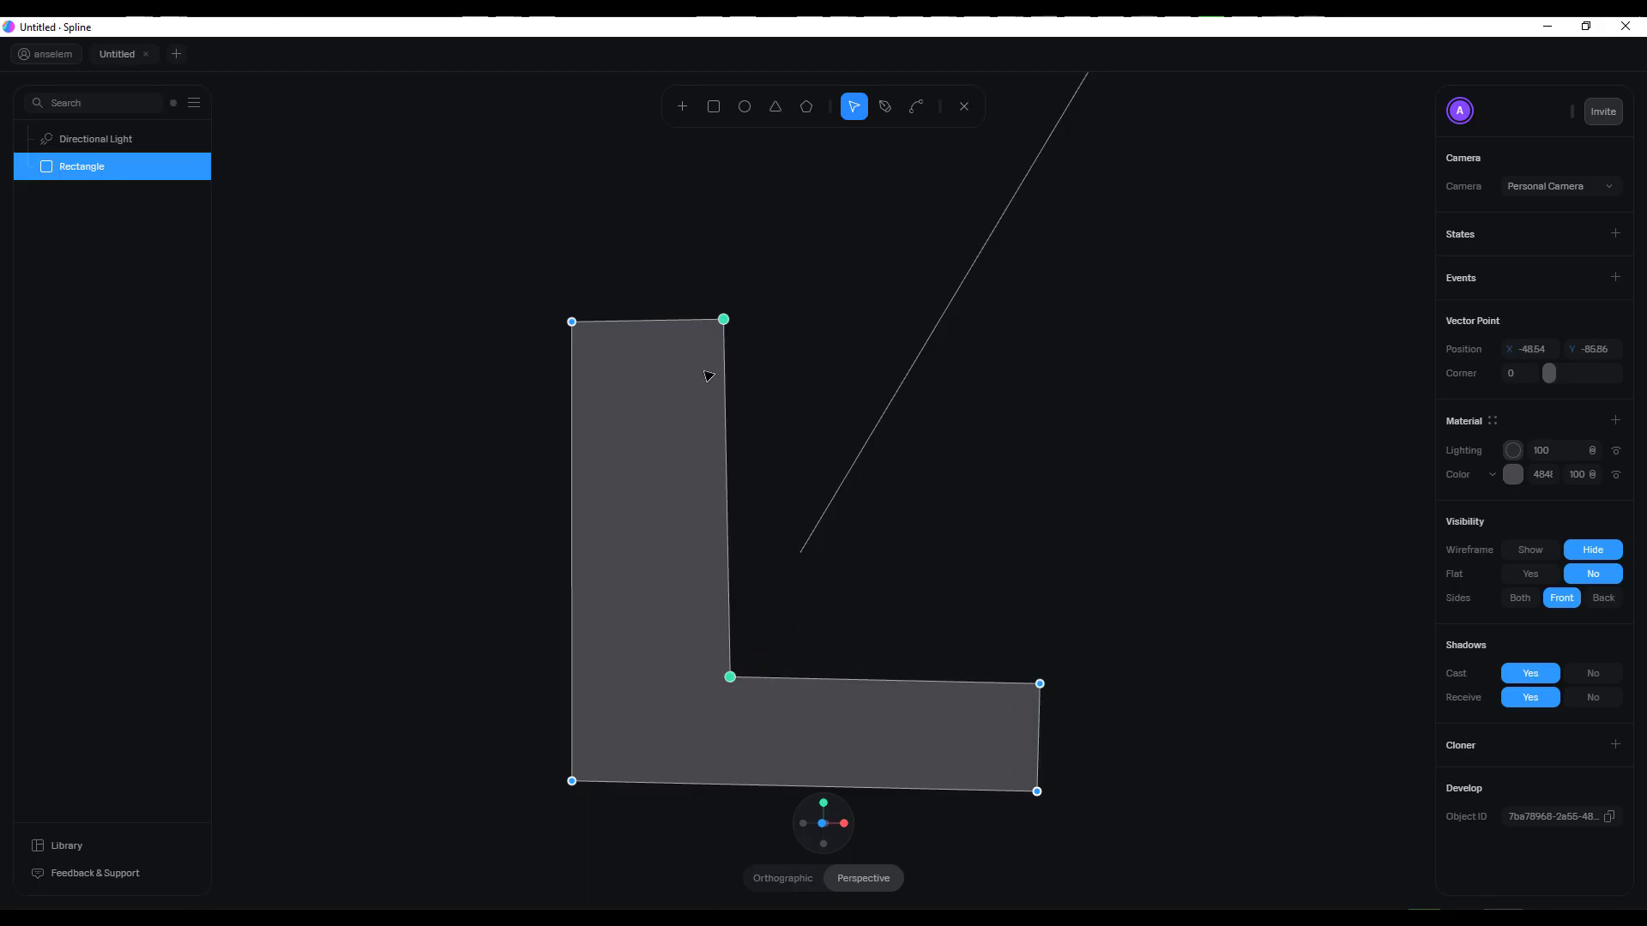
pyautogui.moveTo(731, 326); pyautogui.dragTo(735, 322)
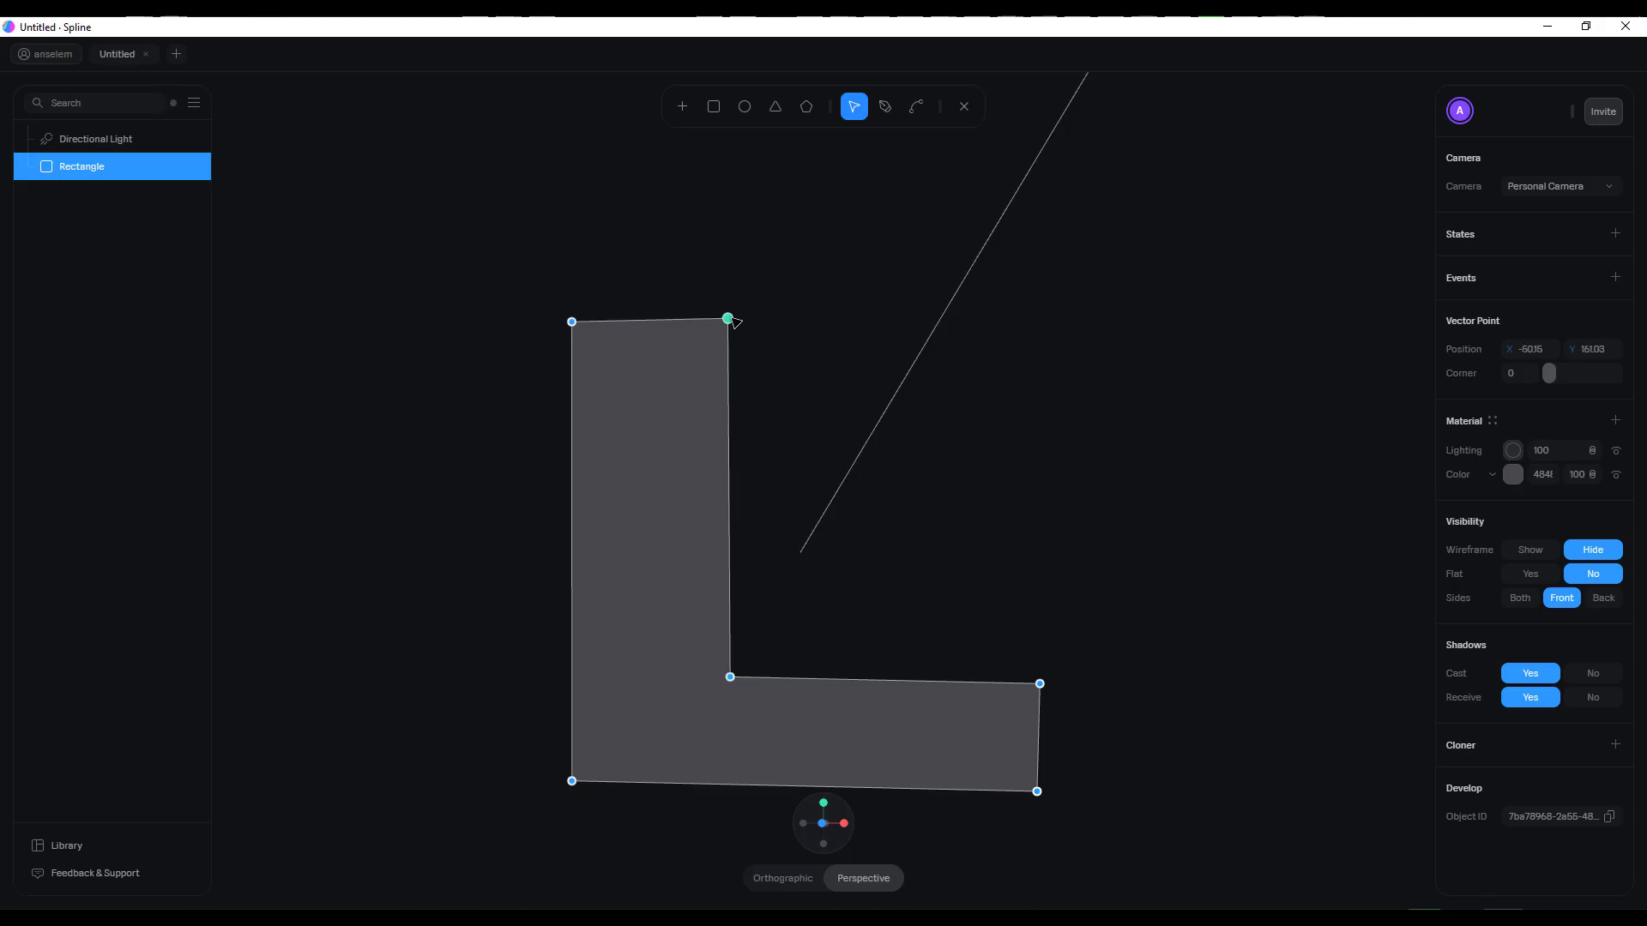
pyautogui.moveTo(1059, 447); pyautogui.dragTo(1153, 492, button='middle')
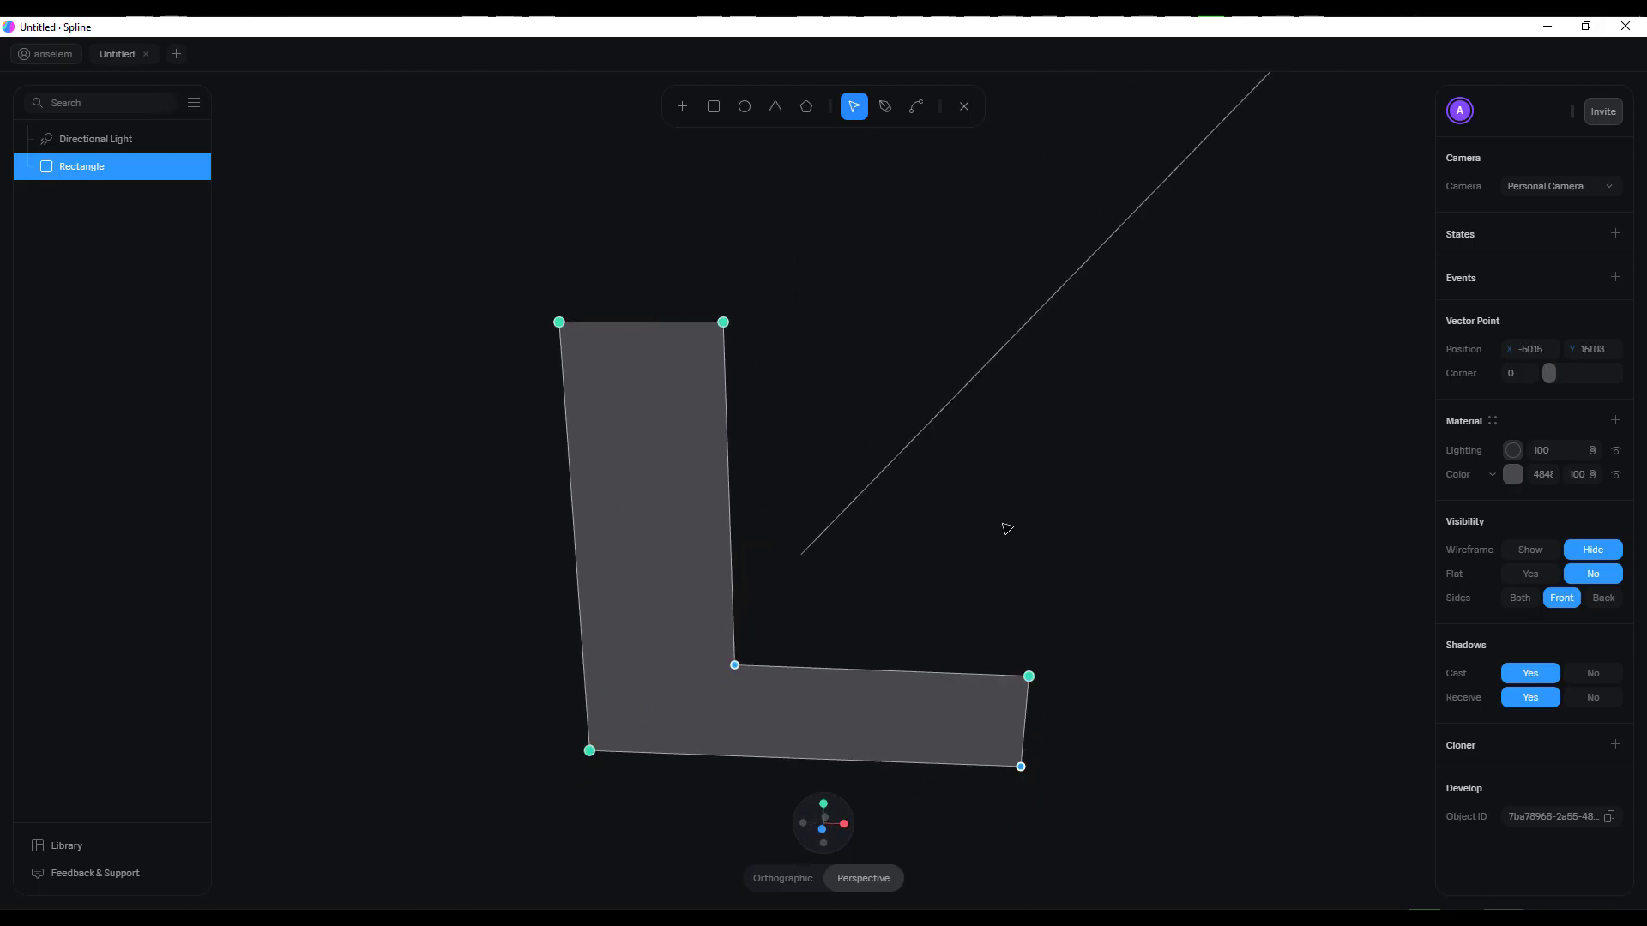
# Curve the inner corner of the L shape with the Bend tool and leave point editing
pyautogui.click(916, 112)
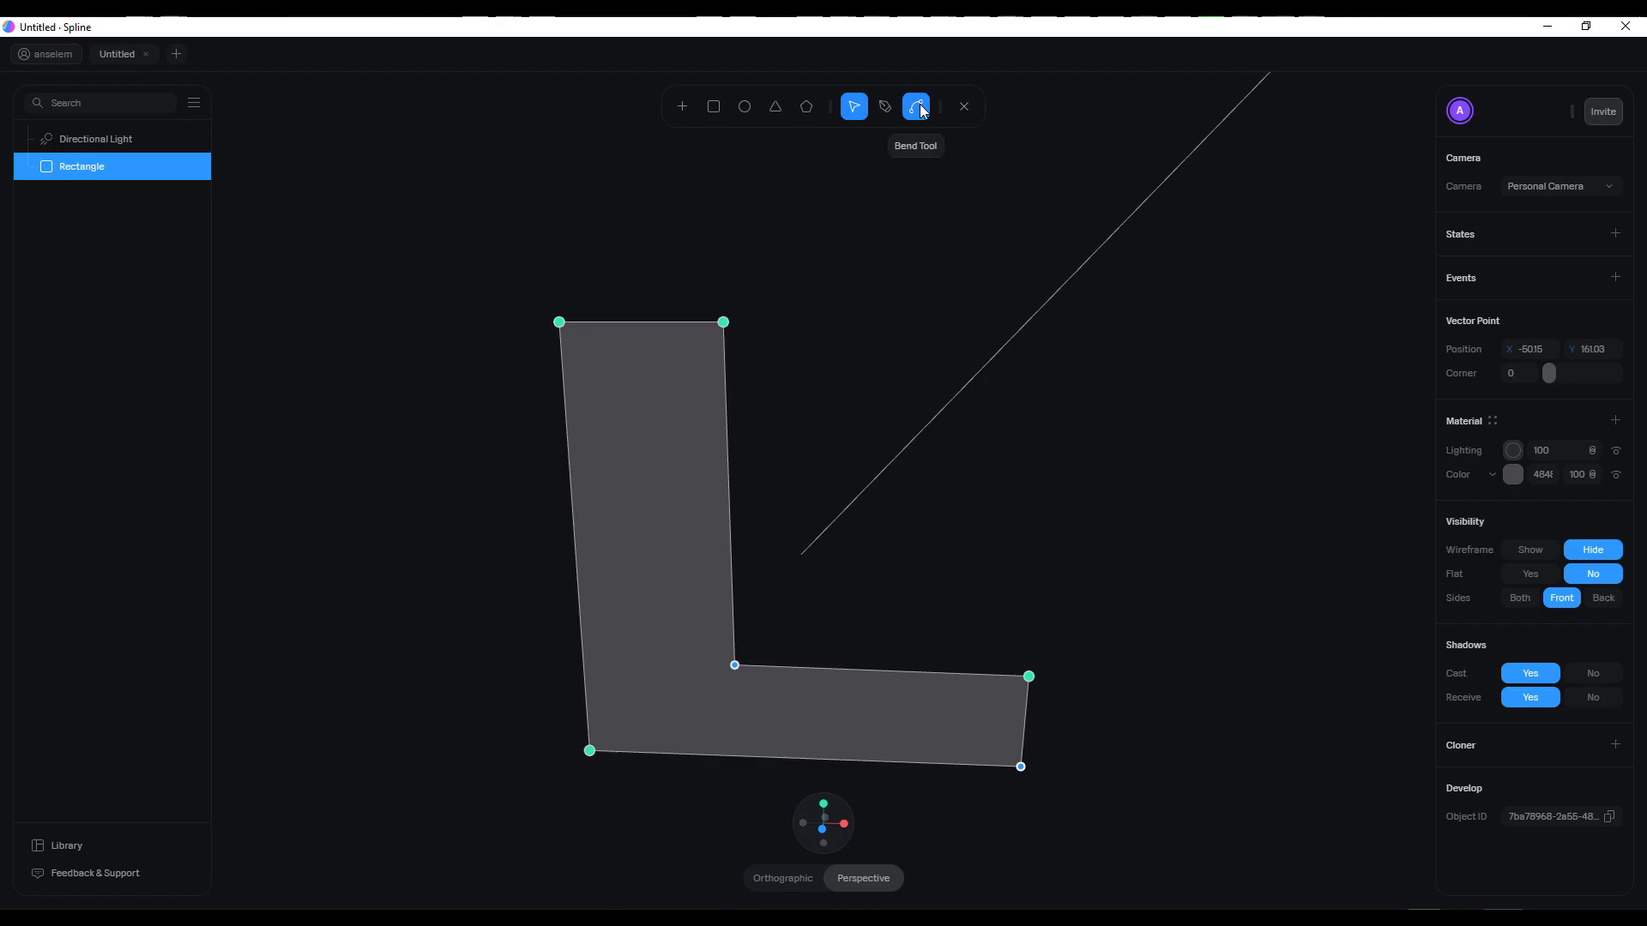
pyautogui.click(918, 107)
pyautogui.scroll(-2, 819, 605)
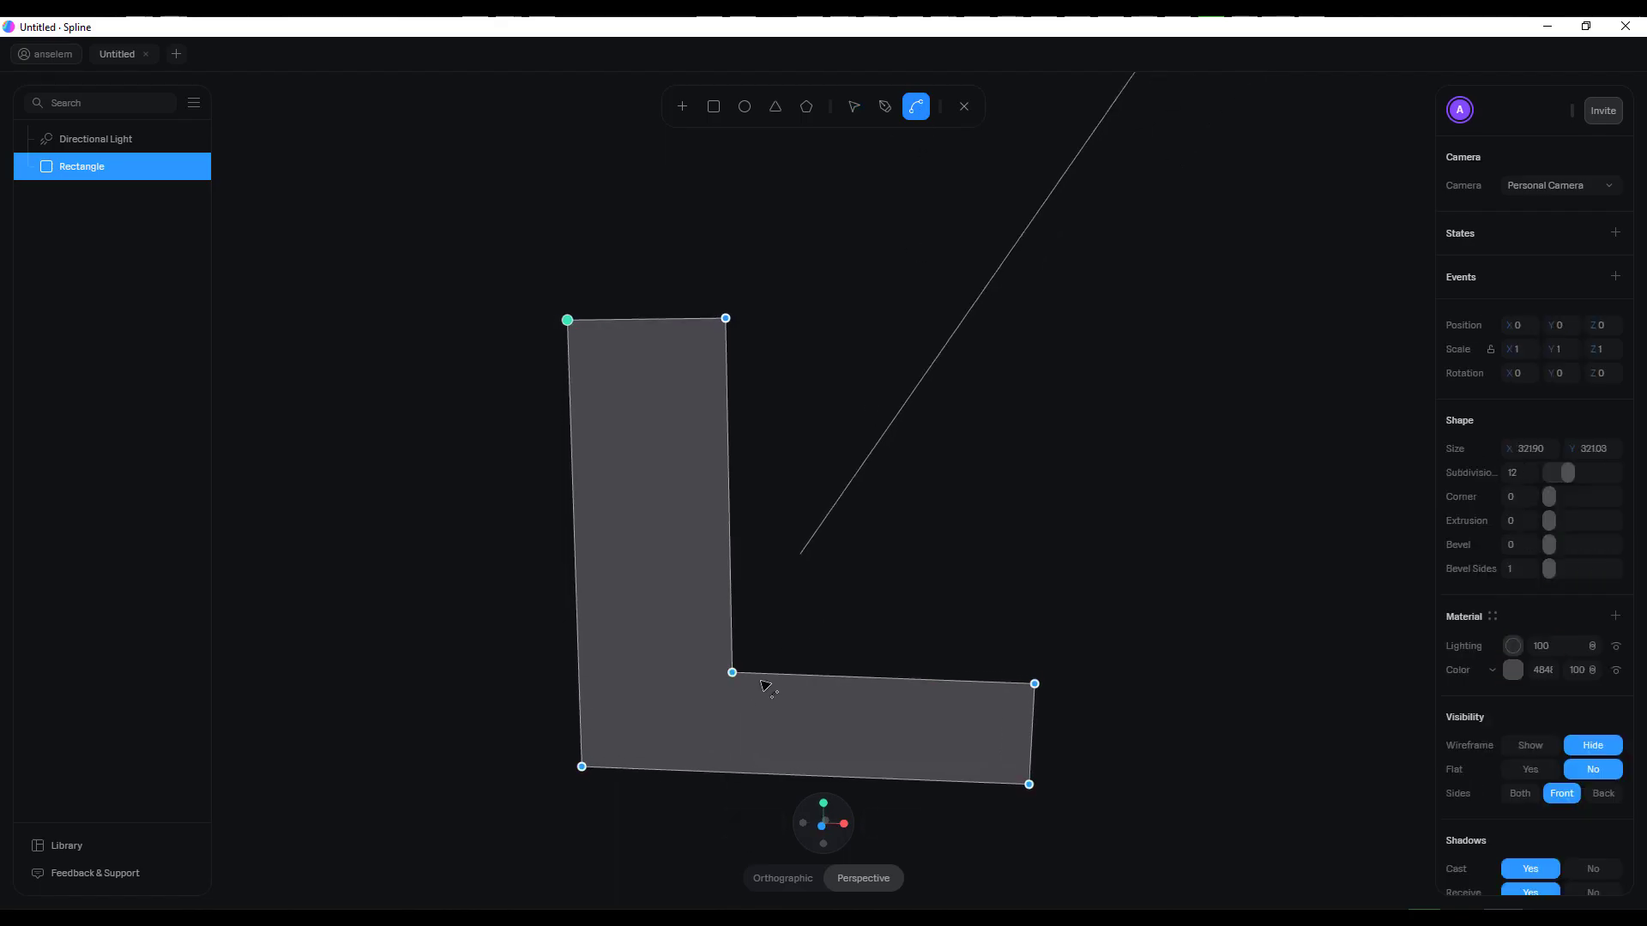
pyautogui.moveTo(731, 672); pyautogui.dragTo(793, 713)
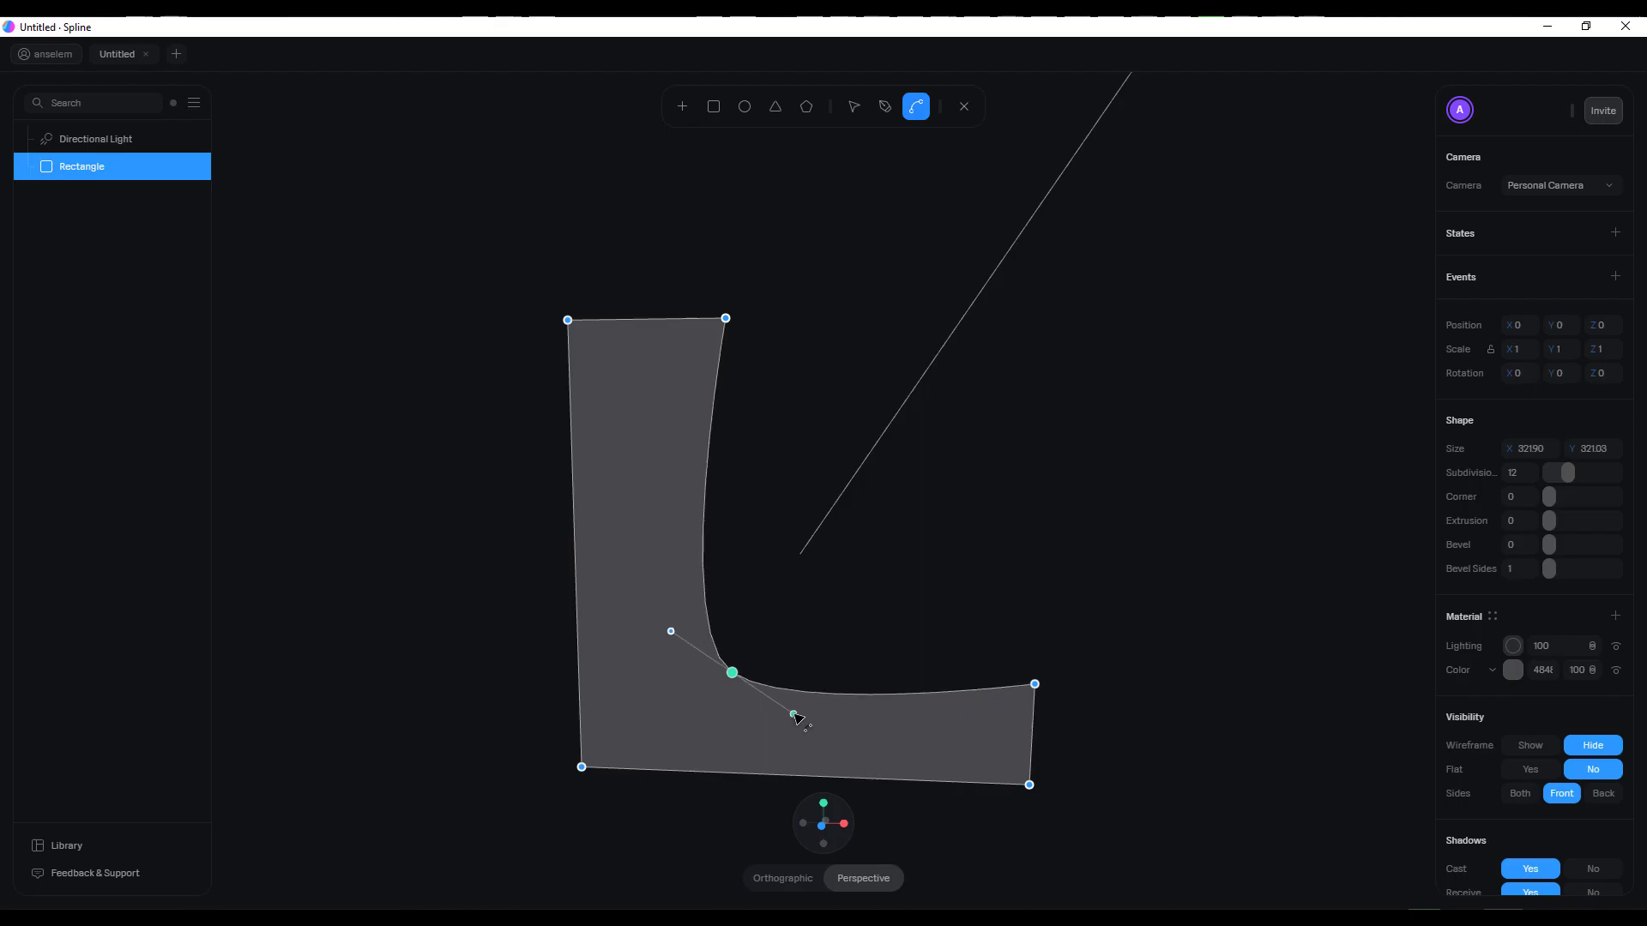
pyautogui.click(964, 106)
pyautogui.click(1230, 363)
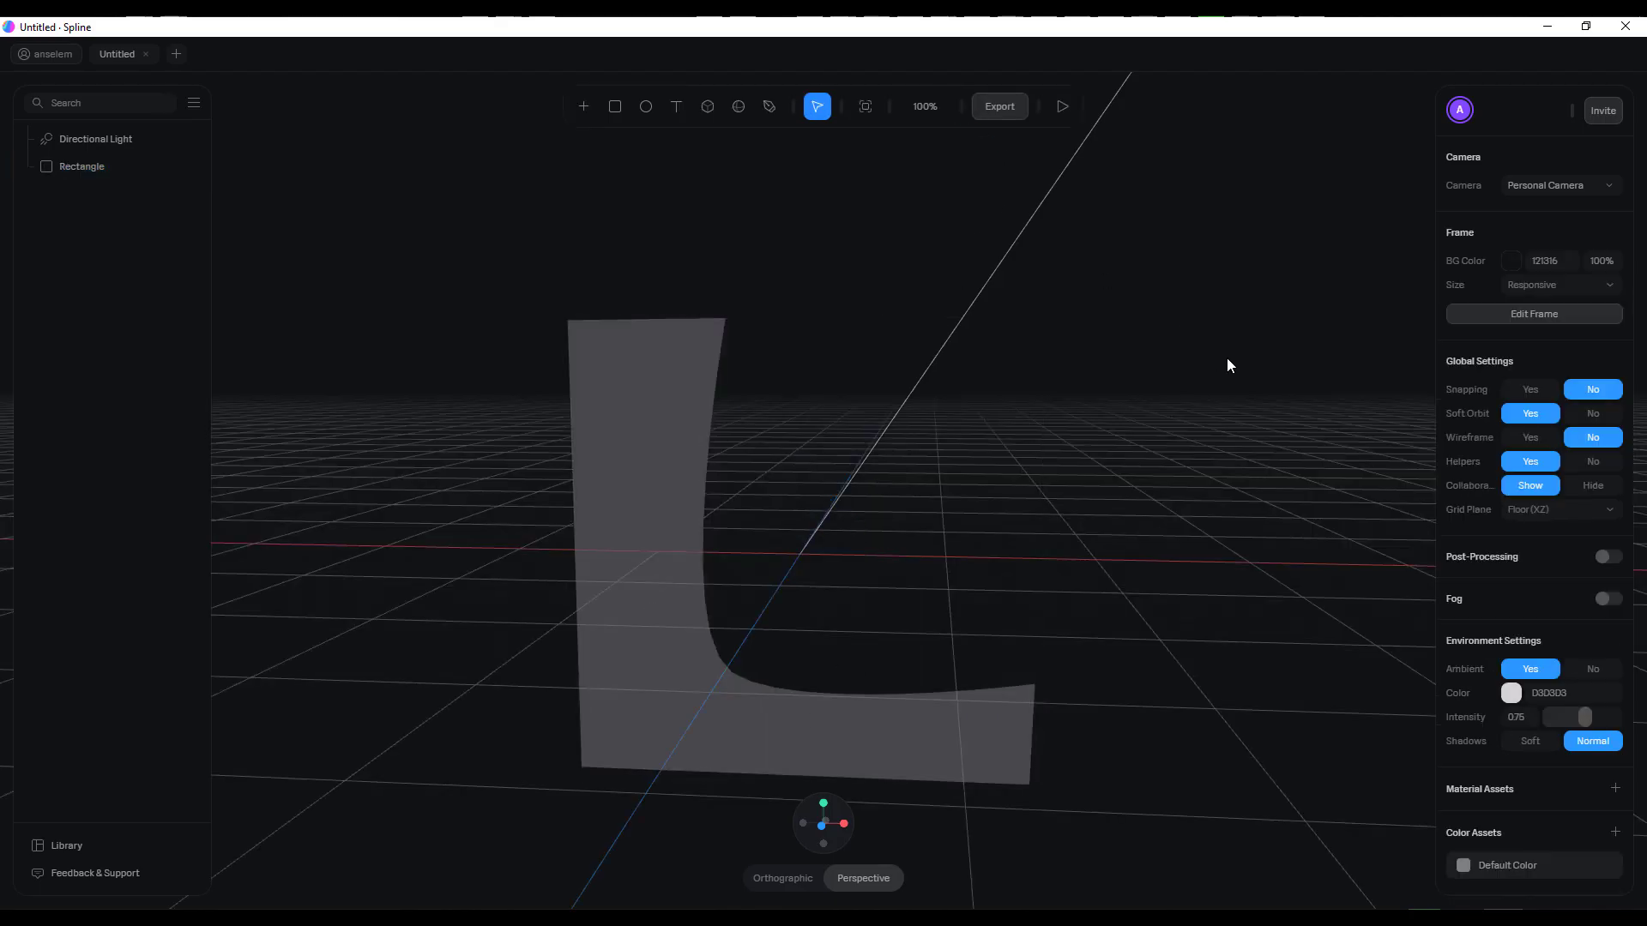
# Raise the L shape to about Y 159 so it stands on the floor grid
pyautogui.click(579, 474)
pyautogui.moveTo(822, 483); pyautogui.dragTo(806, 235)
pyautogui.moveTo(905, 568); pyautogui.dragTo(904, 792, button='middle')
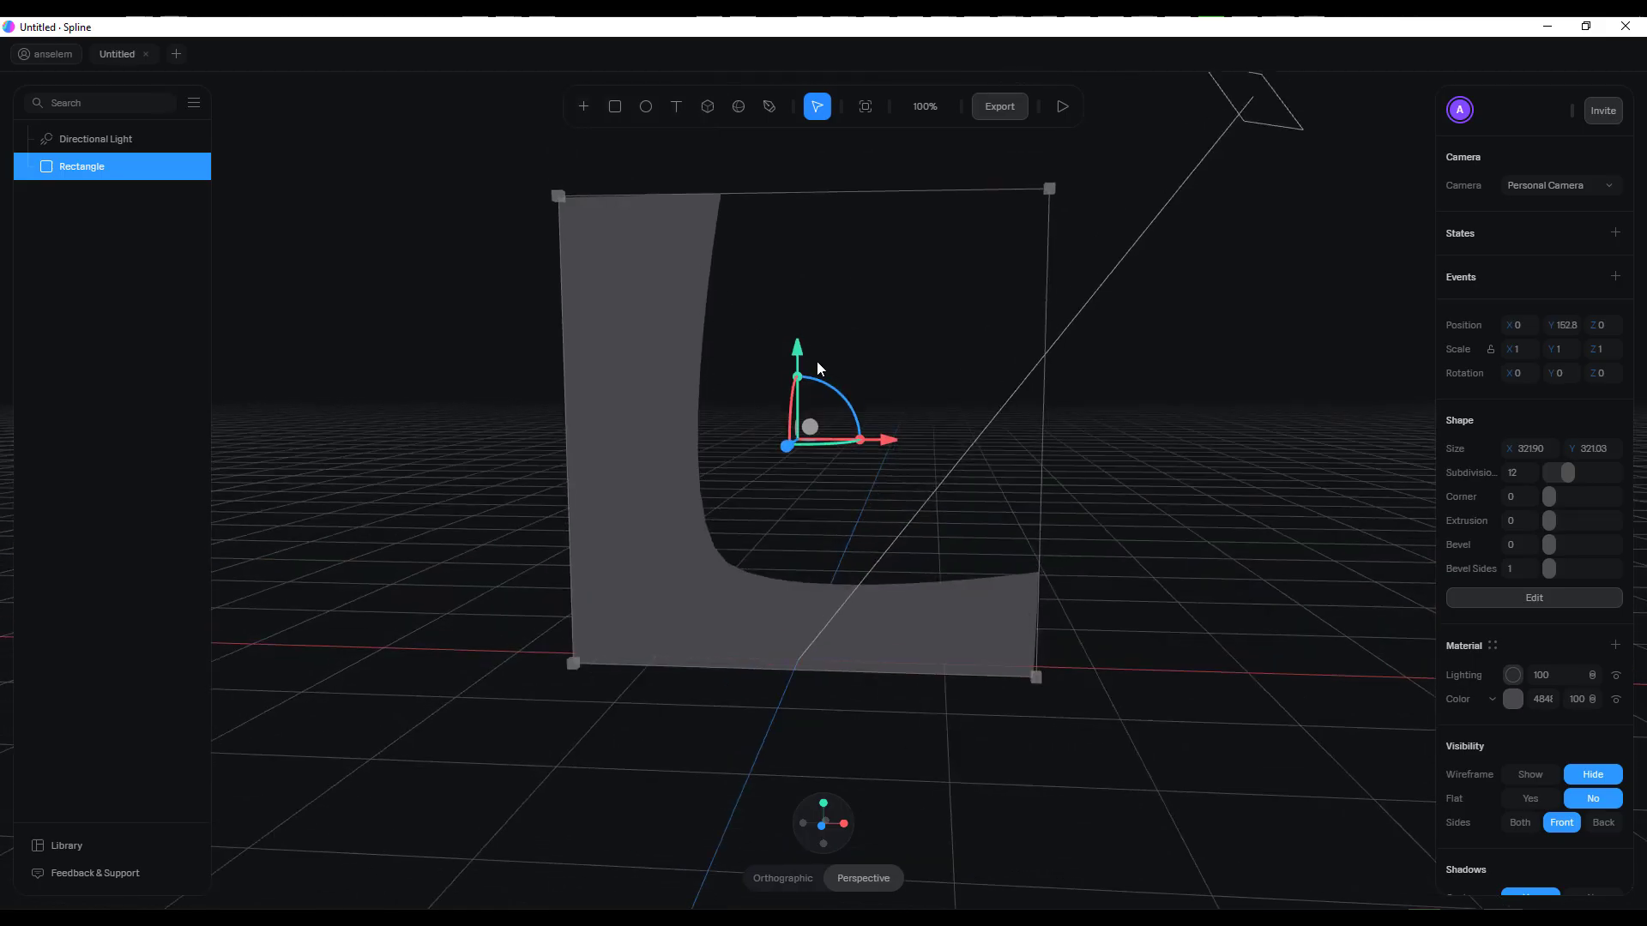
pyautogui.moveTo(801, 352); pyautogui.dragTo(813, 342)
pyautogui.moveTo(1145, 553); pyautogui.dragTo(942, 444, button='middle')
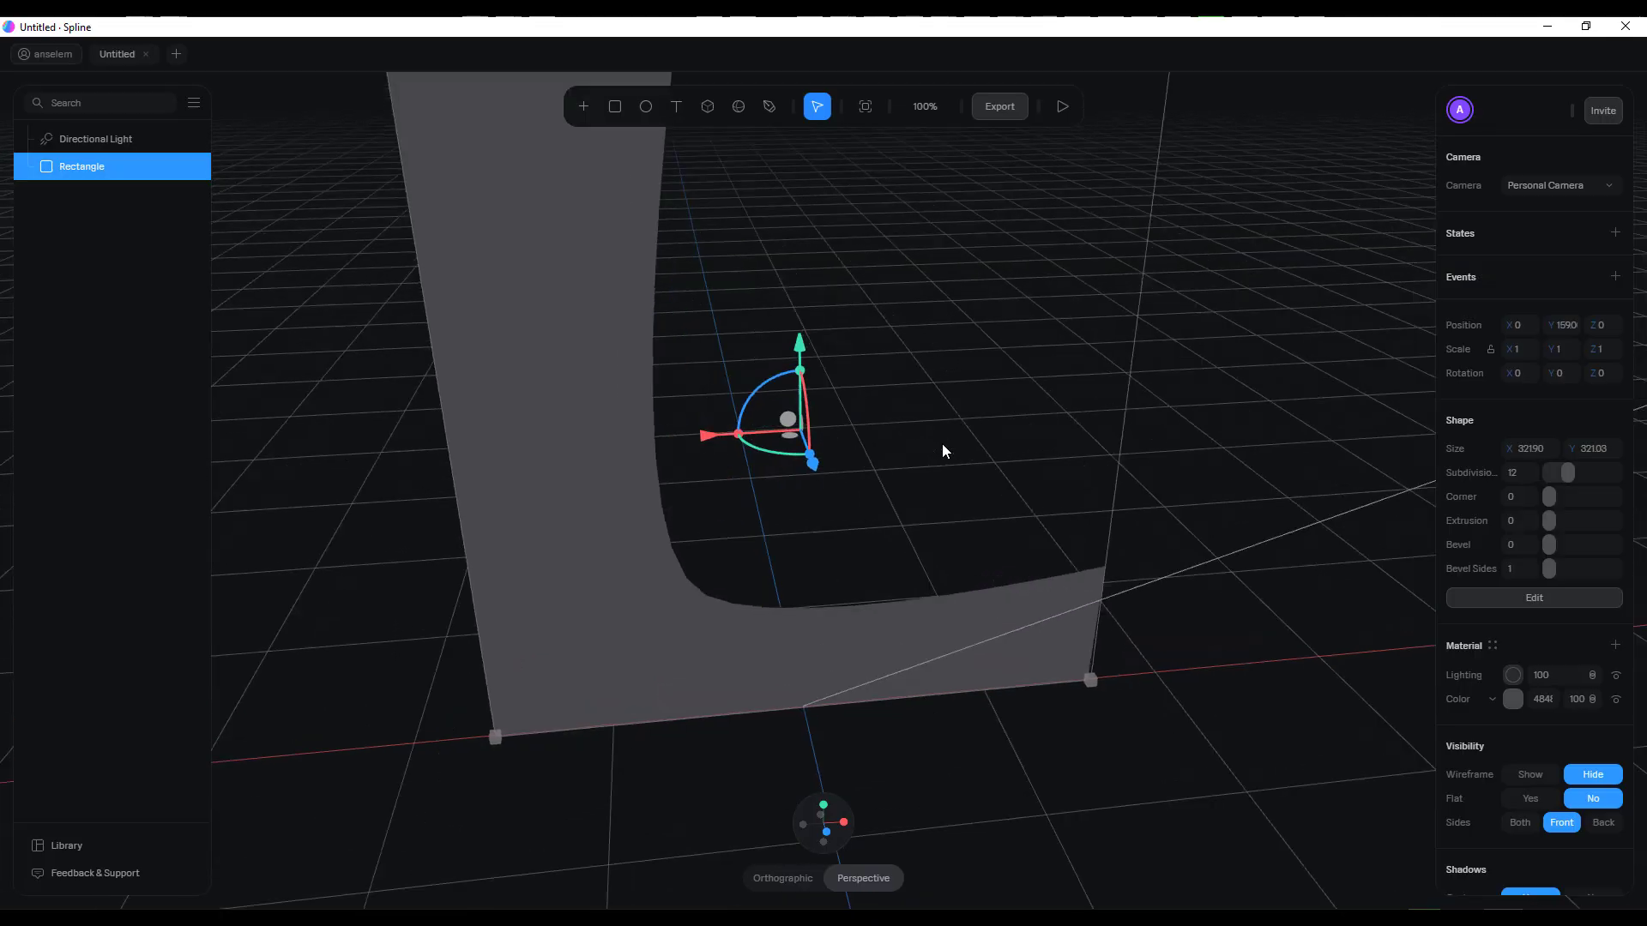
pyautogui.moveTo(769, 380); pyautogui.dragTo(784, 381)
pyautogui.hotkey('ctrl', 'z')
pyautogui.moveTo(736, 435); pyautogui.dragTo(827, 469)
pyautogui.hotkey('ctrl', 'z')
pyautogui.hotkey('ctrl', 'z')
pyautogui.keyDown('alt'); pyautogui.moveTo(1113, 525); pyautogui.dragTo(1060, 608); pyautogui.keyUp('alt')
pyautogui.hotkey('ctrl', 'z')
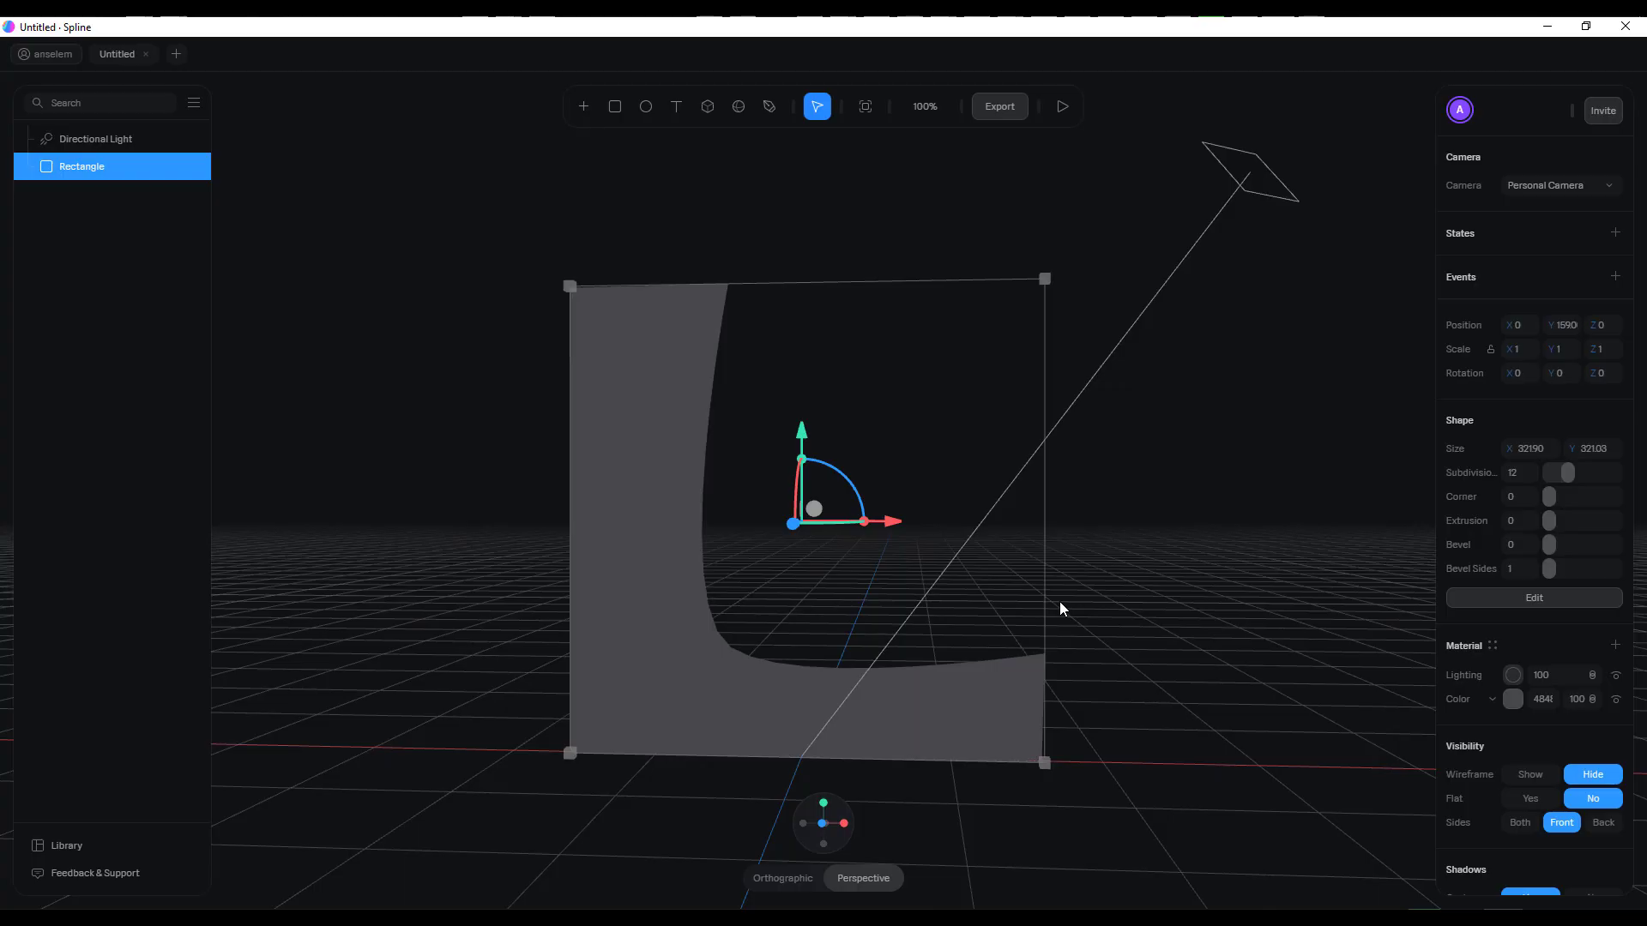
# Extrude the L shape to a depth of 54
pyautogui.keyDown('alt'); pyautogui.moveTo(1177, 629); pyautogui.dragTo(909, 523); pyautogui.keyUp('alt')
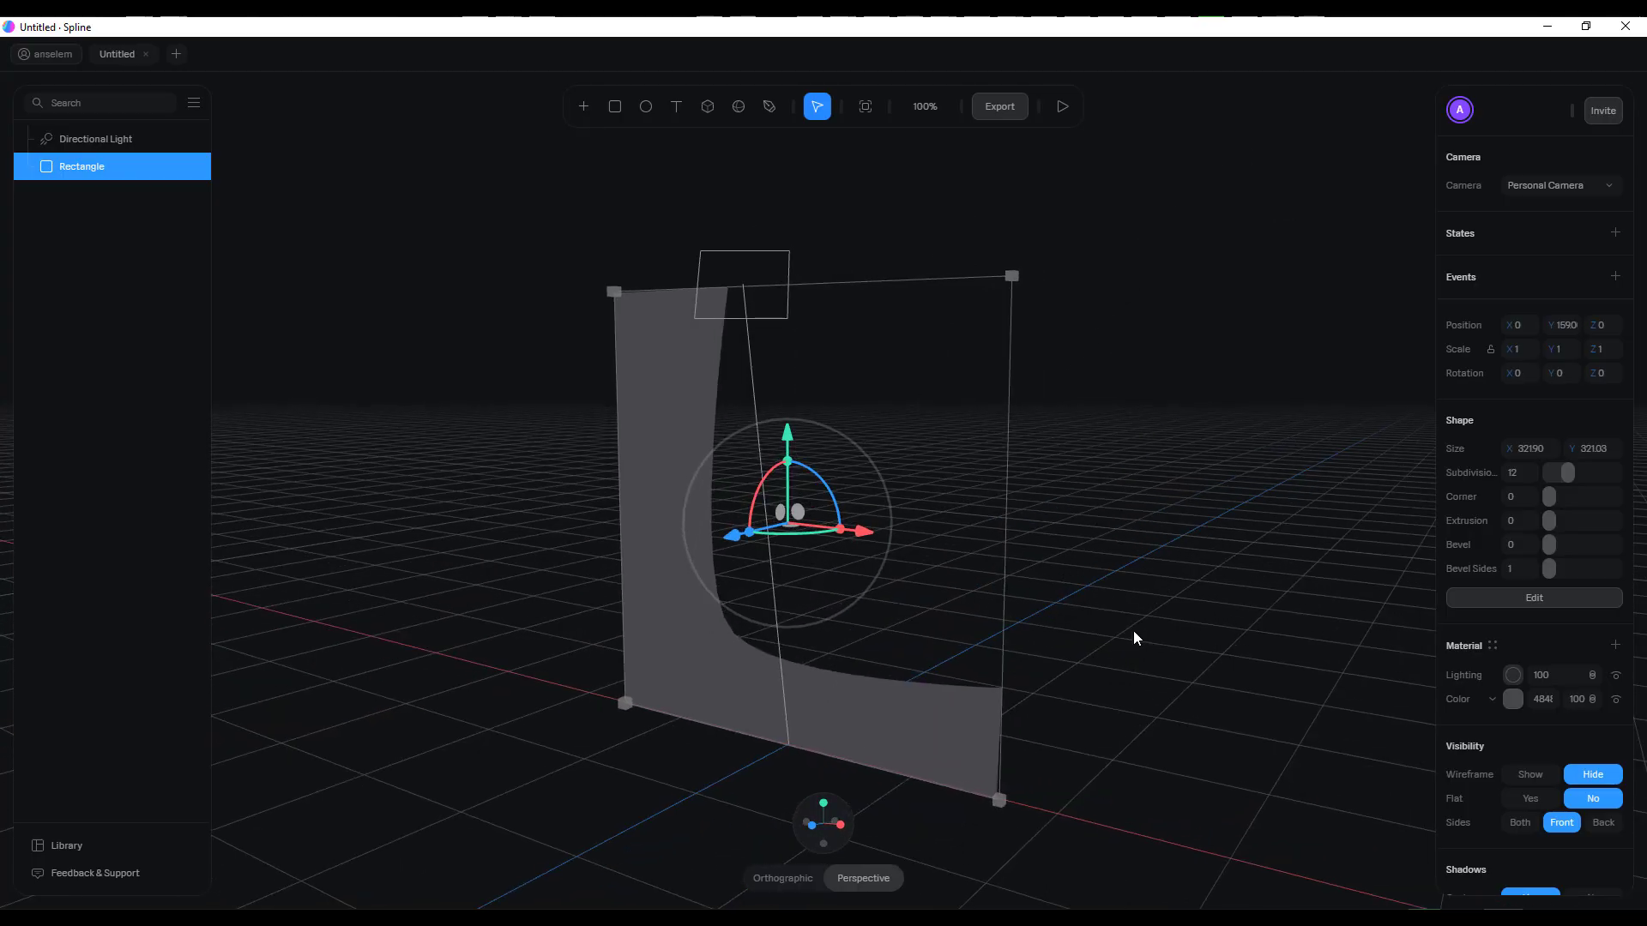
pyautogui.moveTo(1550, 526); pyautogui.dragTo(1576, 526)
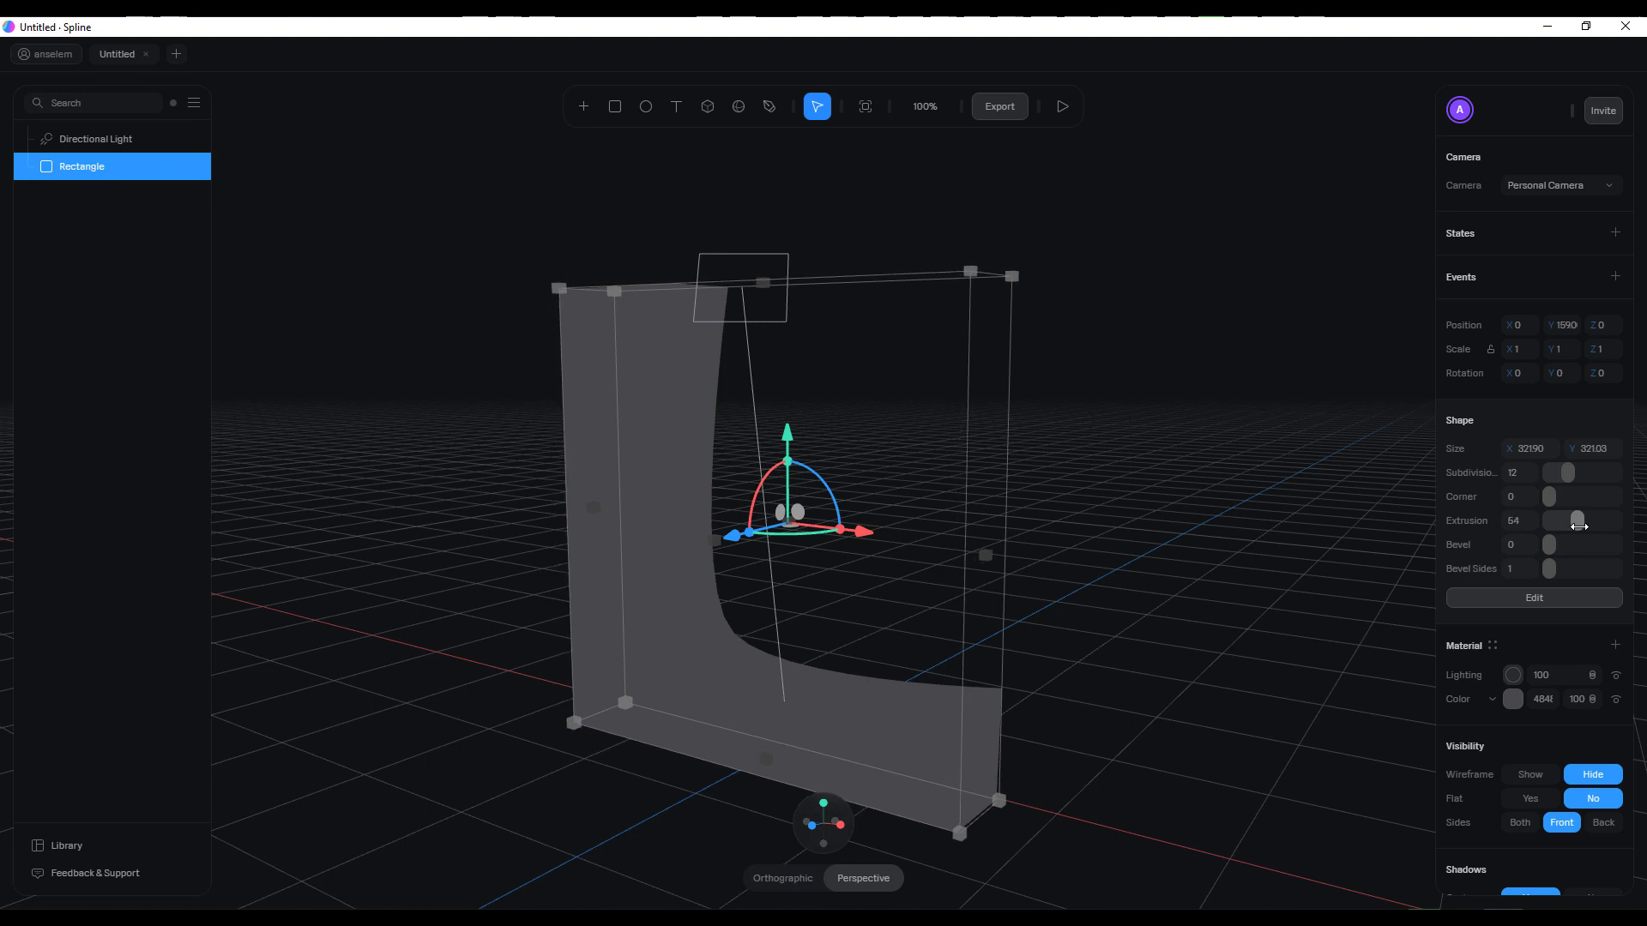
pyautogui.keyDown('alt'); pyautogui.moveTo(1237, 499); pyautogui.dragTo(1301, 538); pyautogui.keyUp('alt')
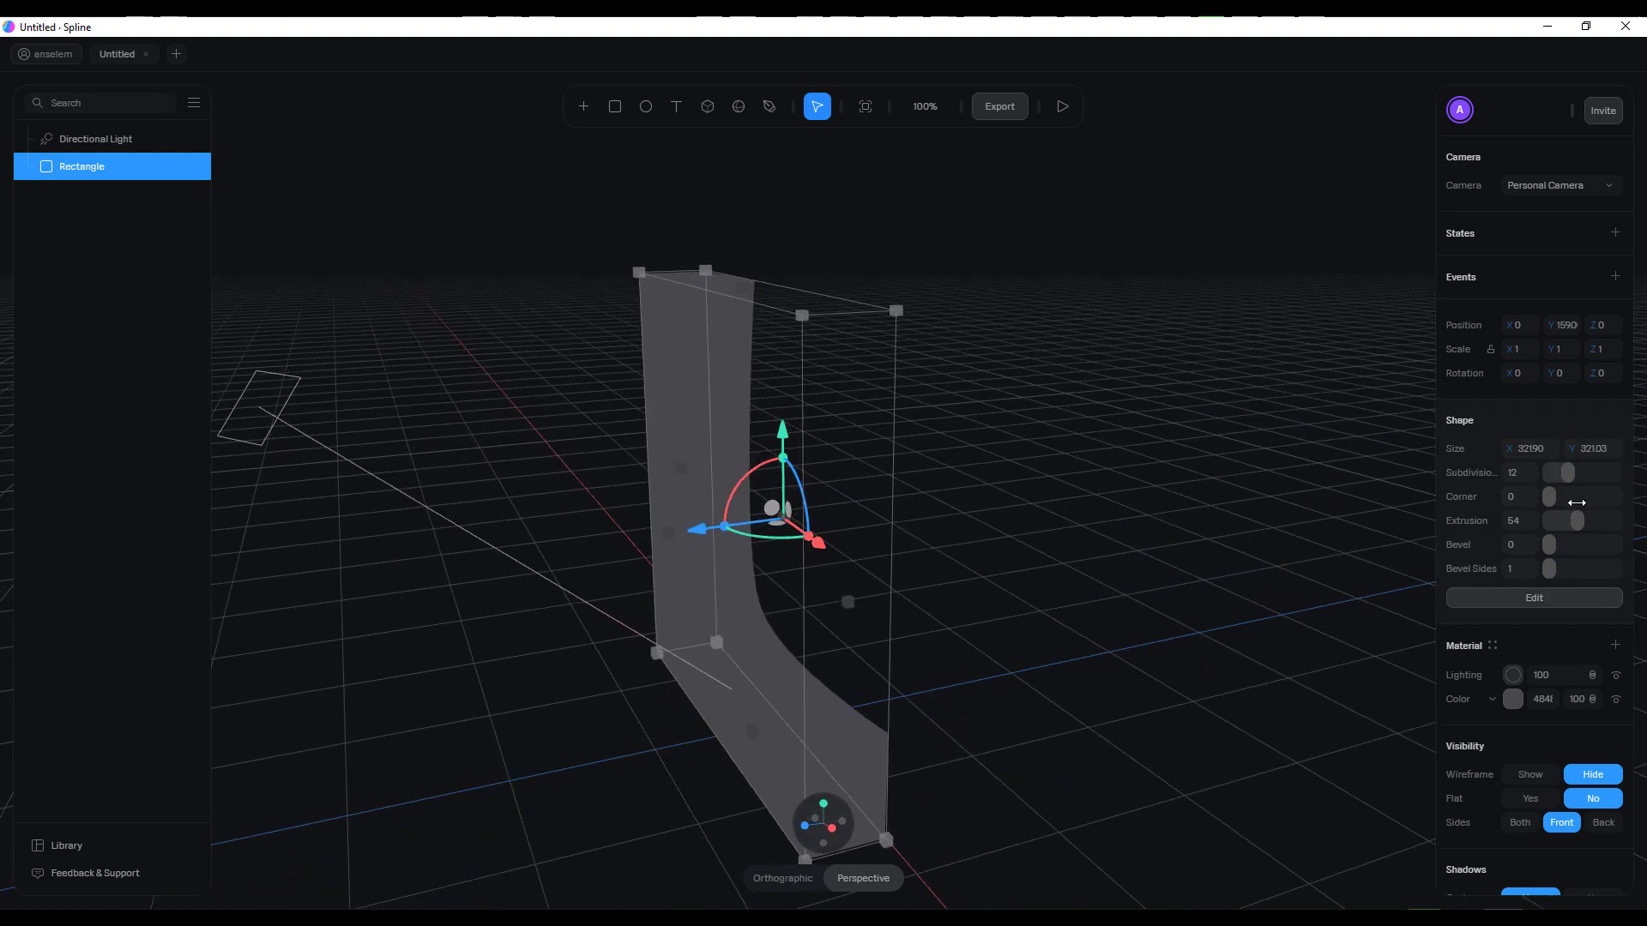
pyautogui.moveTo(1568, 473)
pyautogui.mouseDown()
pyautogui.moveTo(1597, 473)
pyautogui.moveTo(1567, 474)
pyautogui.mouseUp()
pyautogui.scroll(-1, 945, 469)
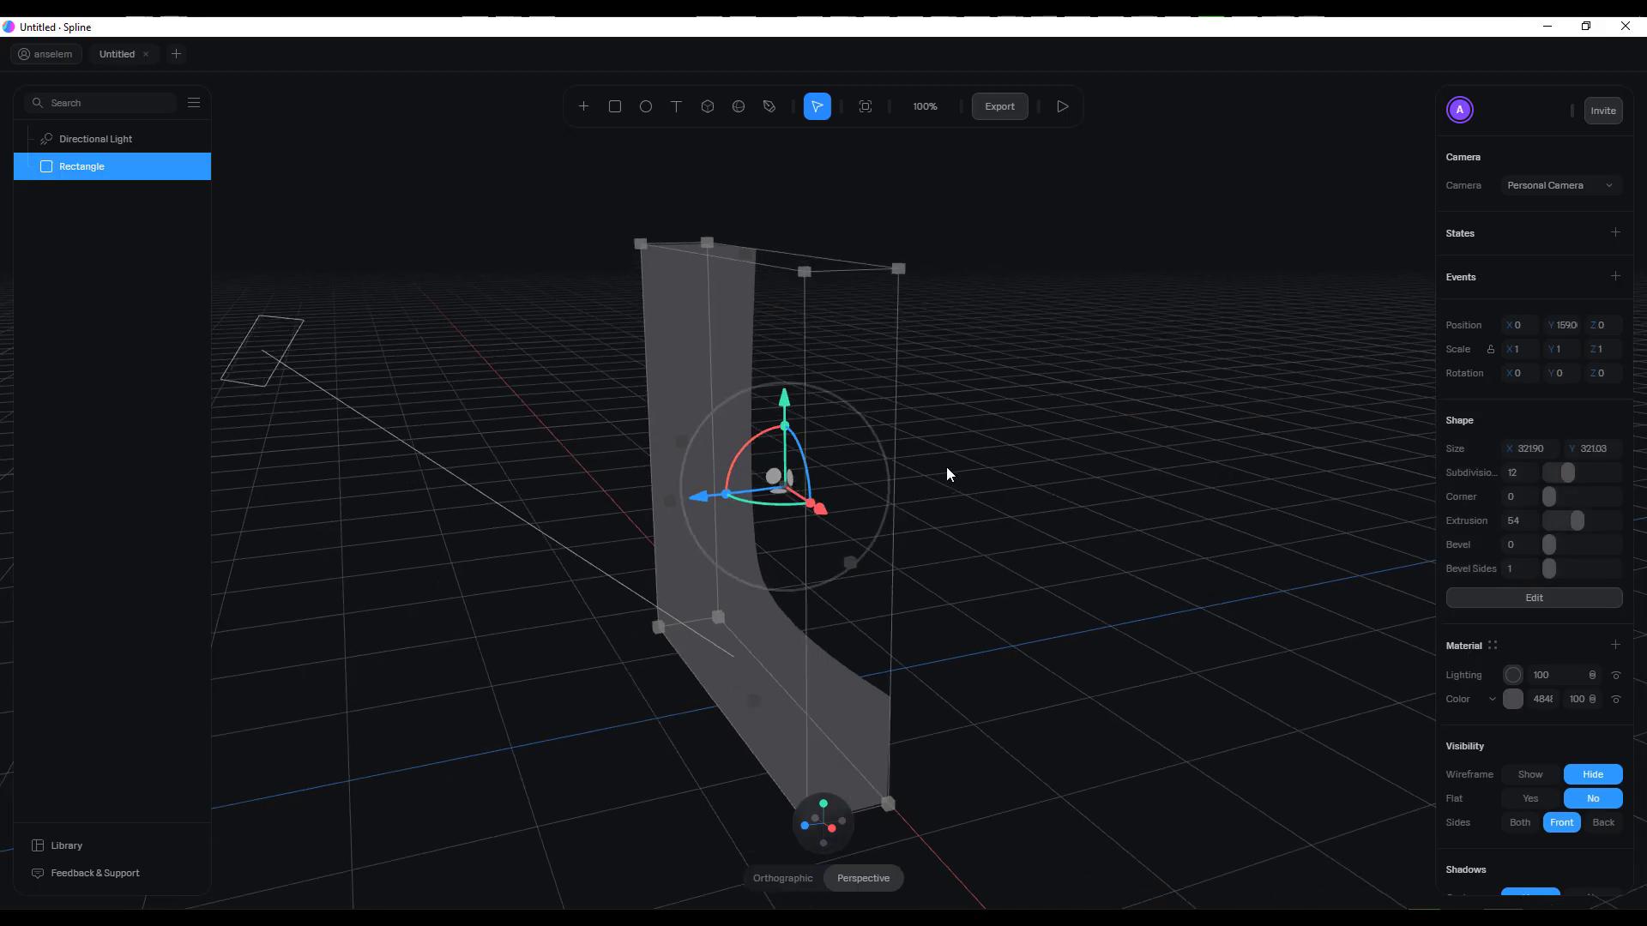
# Round the L shape's edges with a bevel of 8, 3 bevel sides and a corner value of 38
pyautogui.moveTo(1548, 545)
pyautogui.mouseDown()
pyautogui.moveTo(1574, 544)
pyautogui.moveTo(1557, 545)
pyautogui.moveTo(1566, 567)
pyautogui.mouseUp()
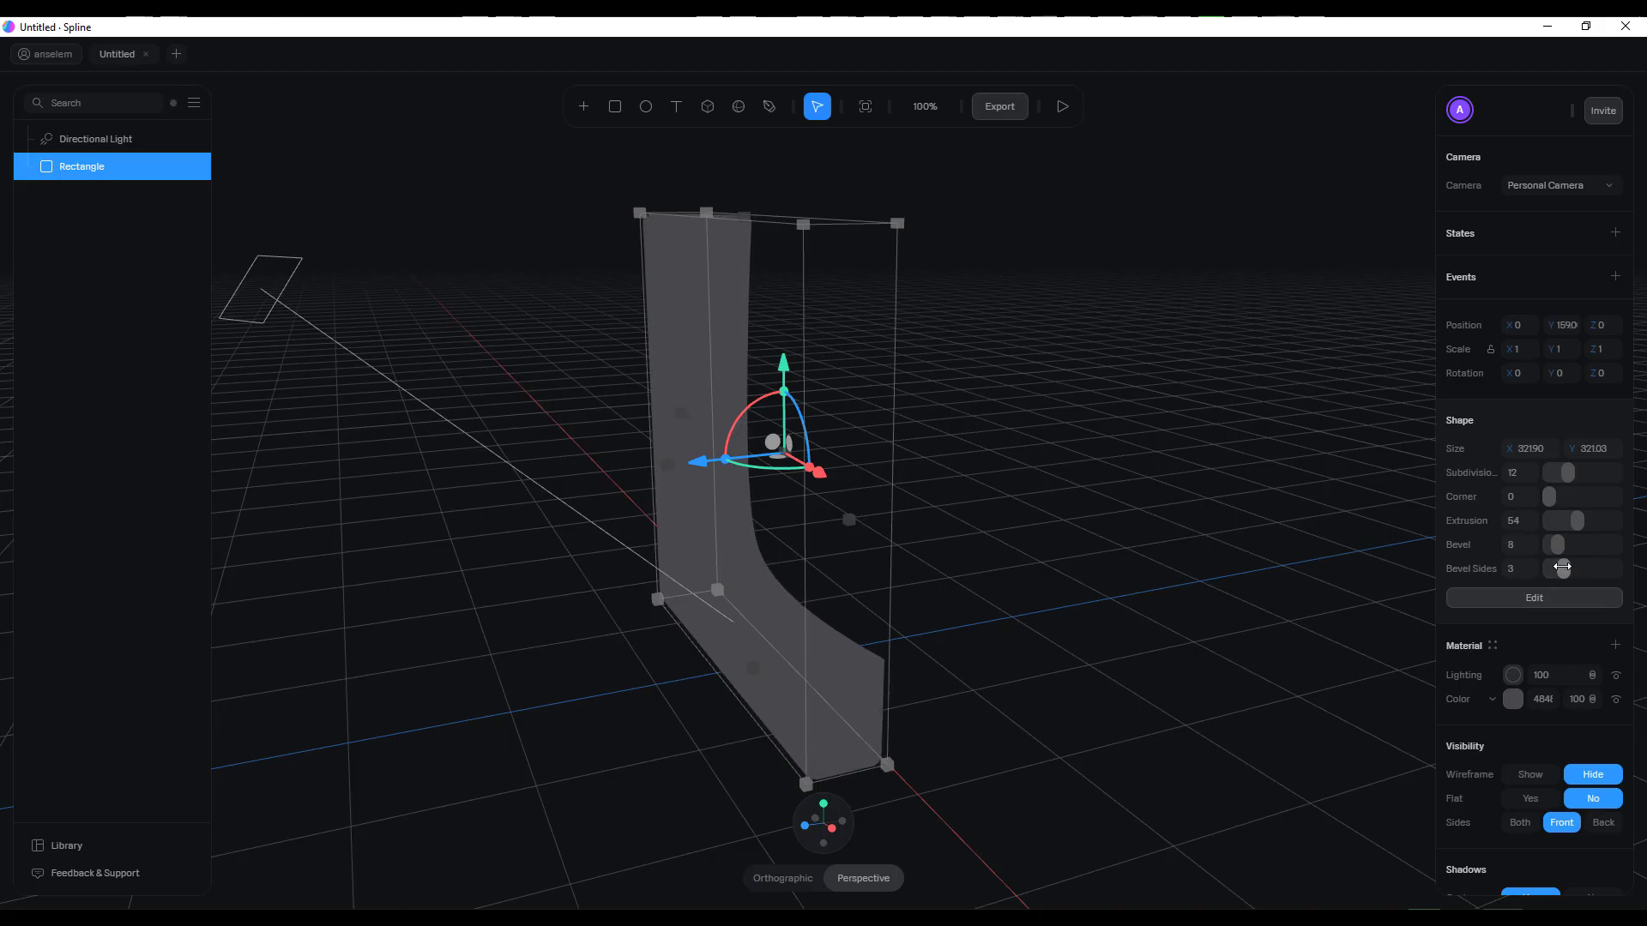
pyautogui.moveTo(1549, 496); pyautogui.dragTo(1561, 496)
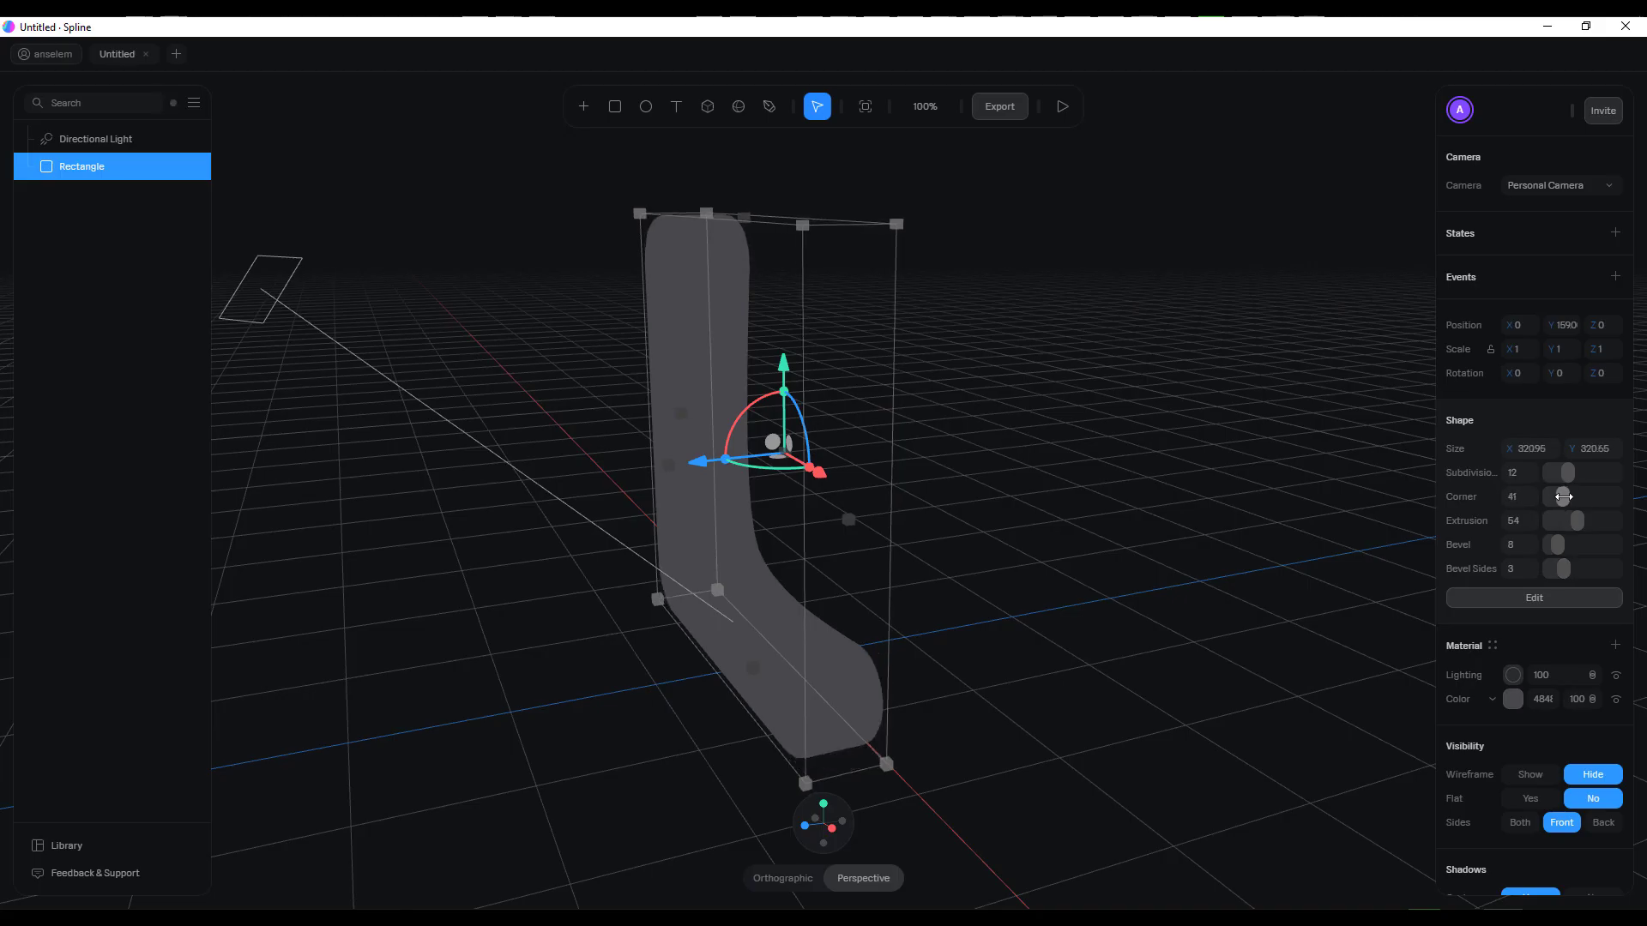
pyautogui.moveTo(1109, 569); pyautogui.dragTo(877, 549, button='middle')
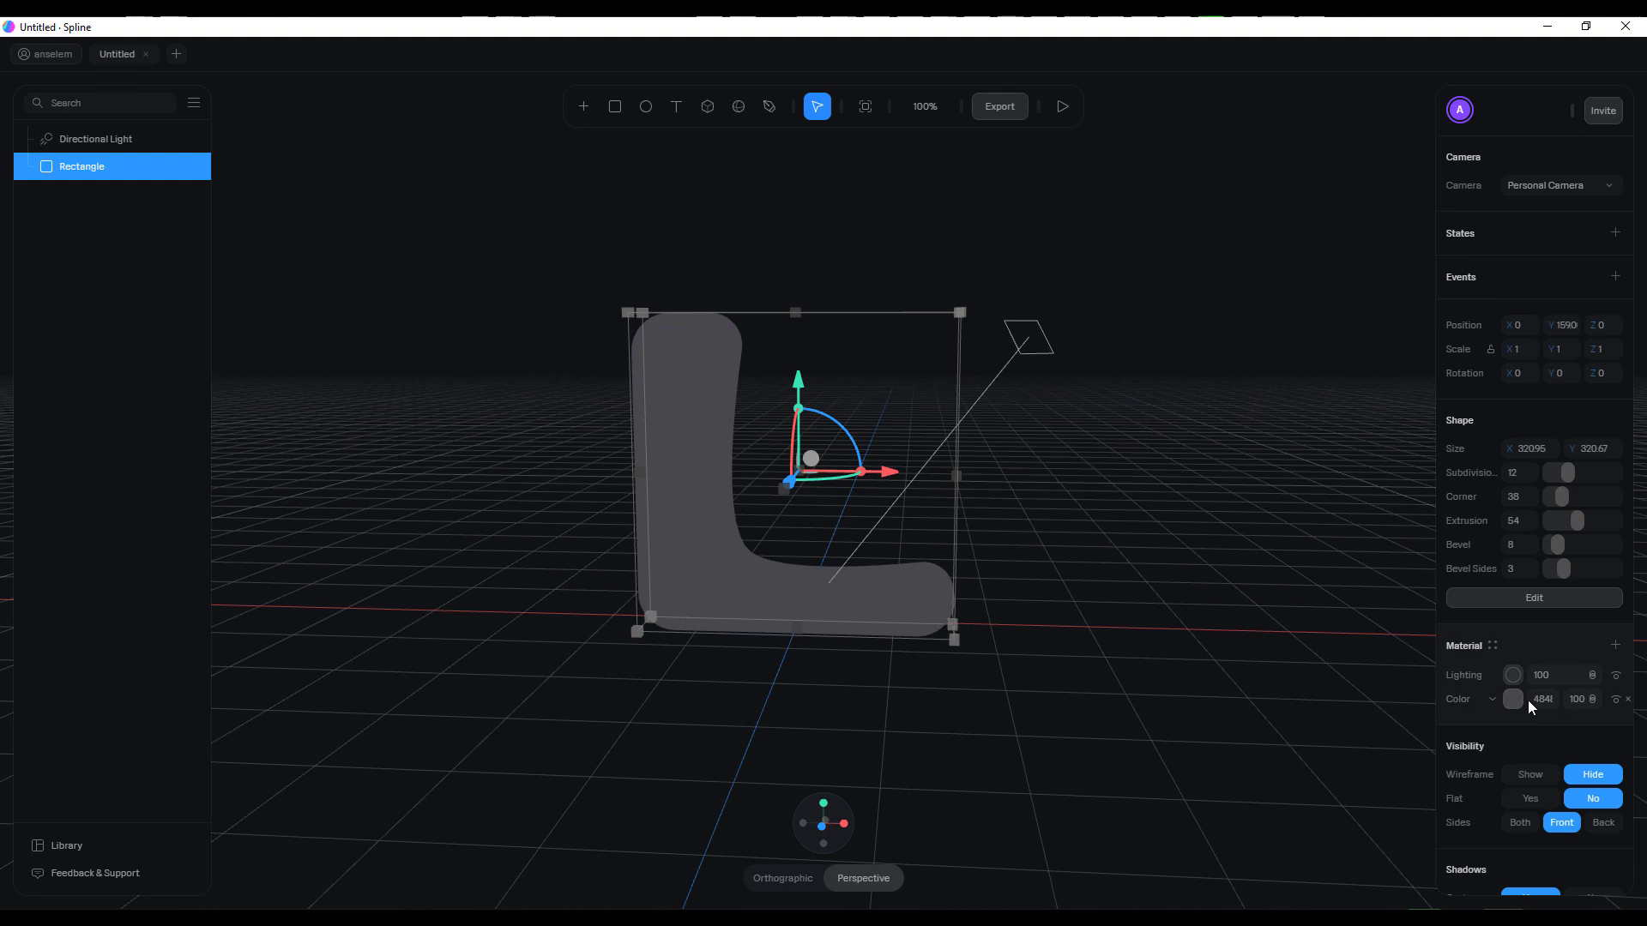
# Try the None, Phong, Physical and Toon lighting types on the L shape's material
pyautogui.click(1515, 679)
pyautogui.click(1554, 703)
pyautogui.click(1554, 738)
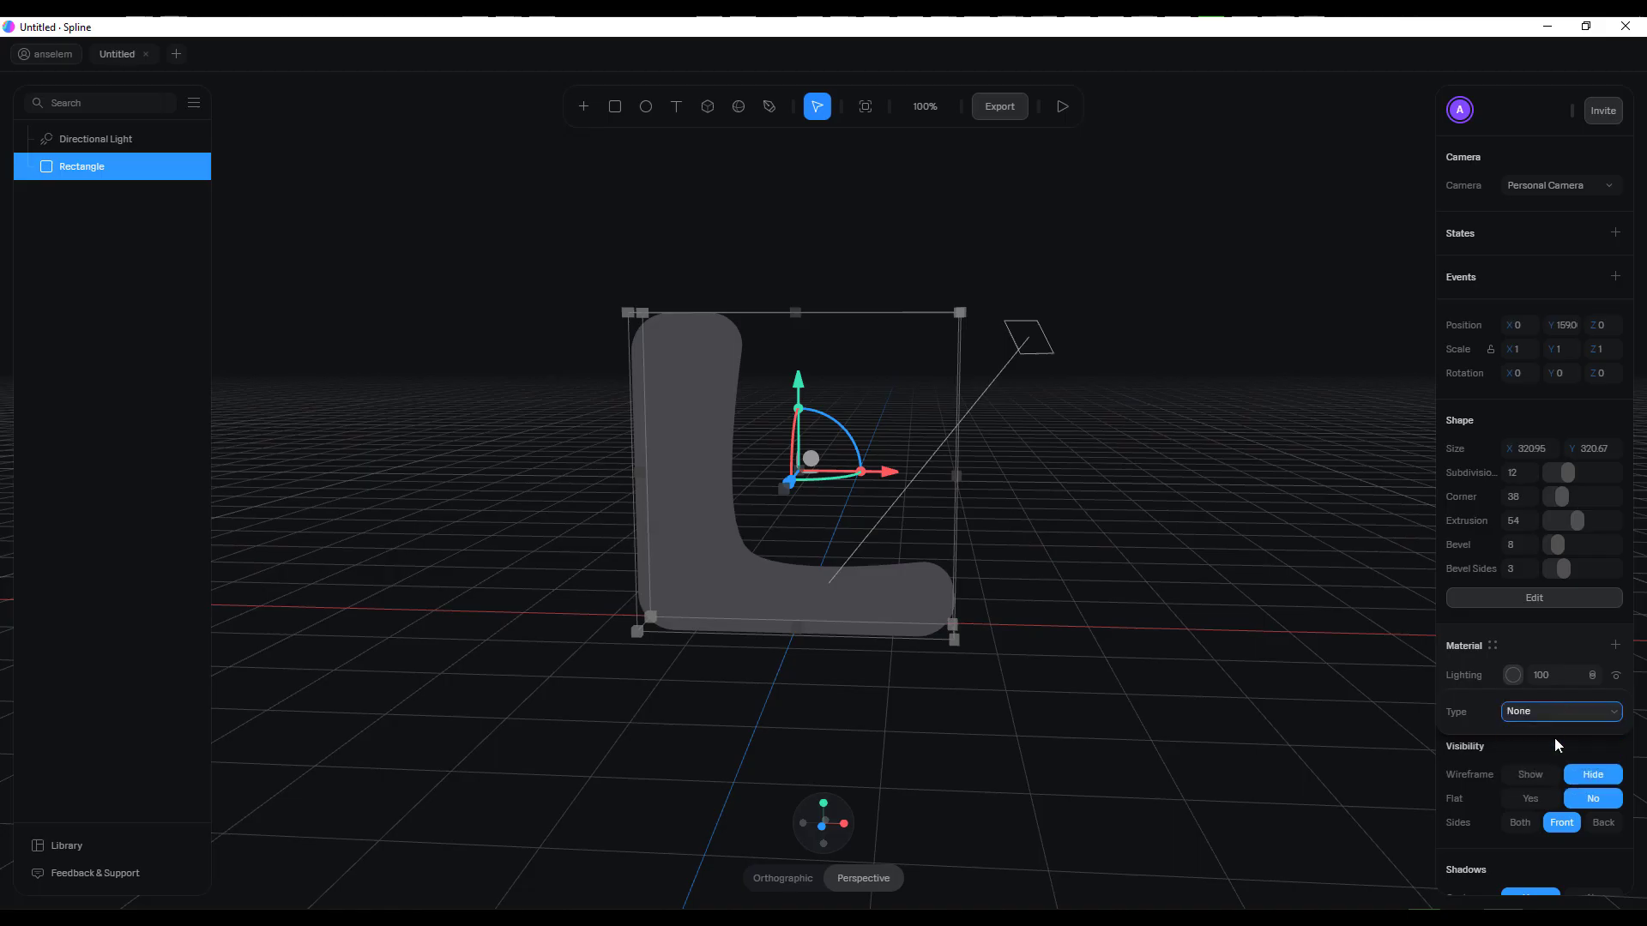
pyautogui.click(1547, 711)
pyautogui.click(1540, 755)
pyautogui.click(1545, 712)
pyautogui.click(1540, 766)
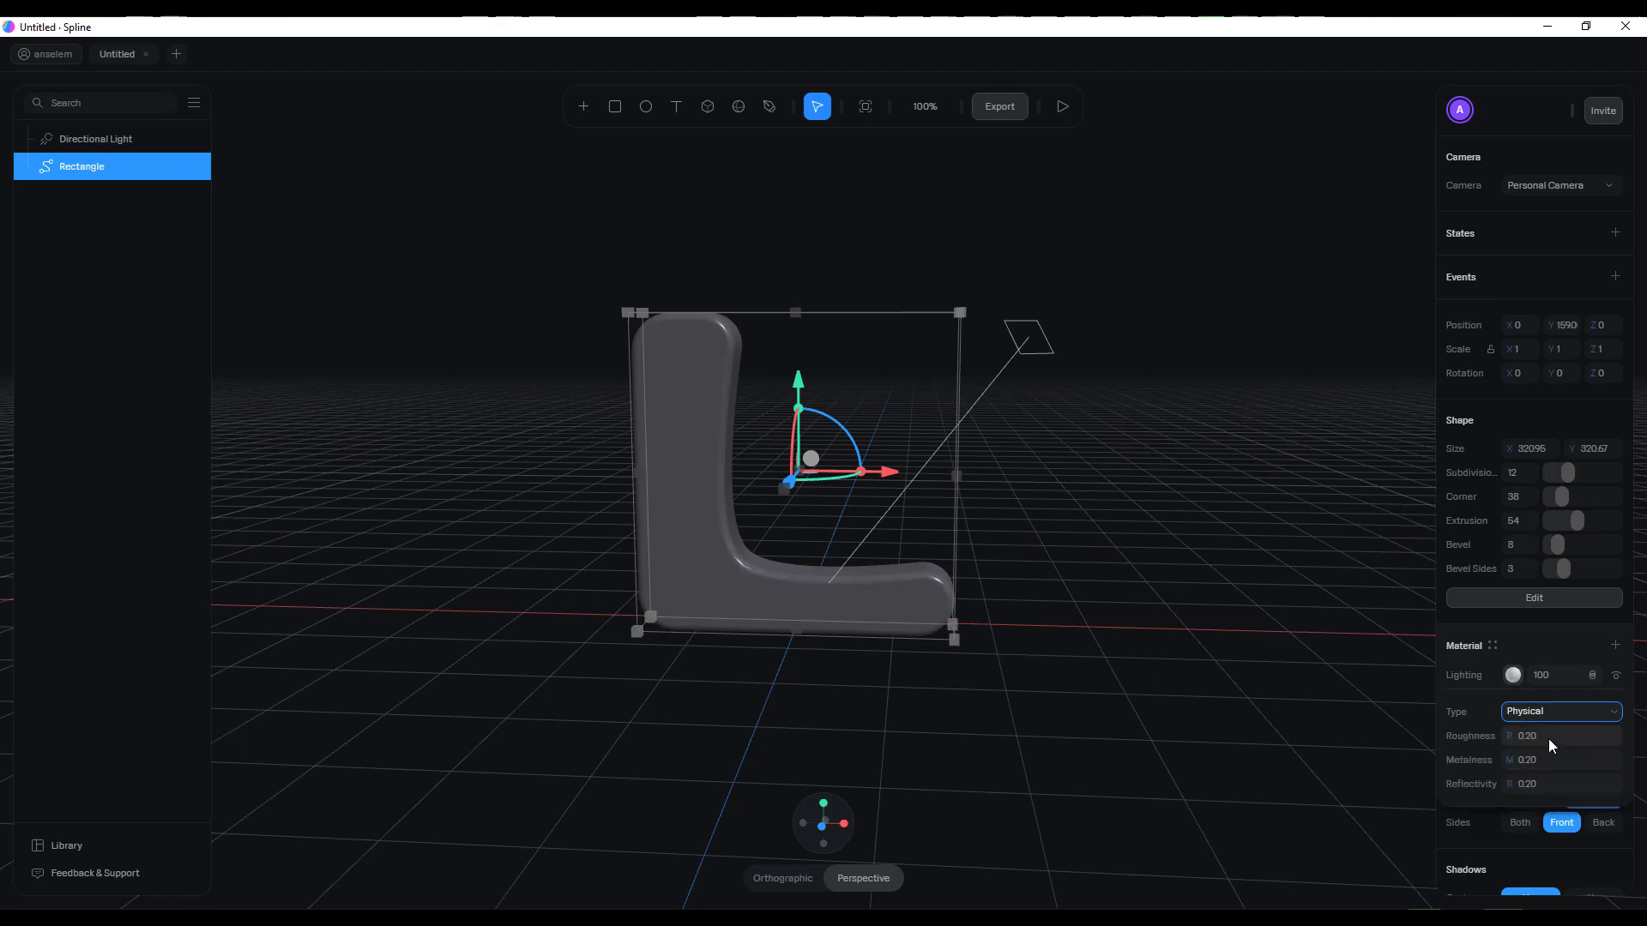
pyautogui.click(1551, 709)
pyautogui.click(1546, 776)
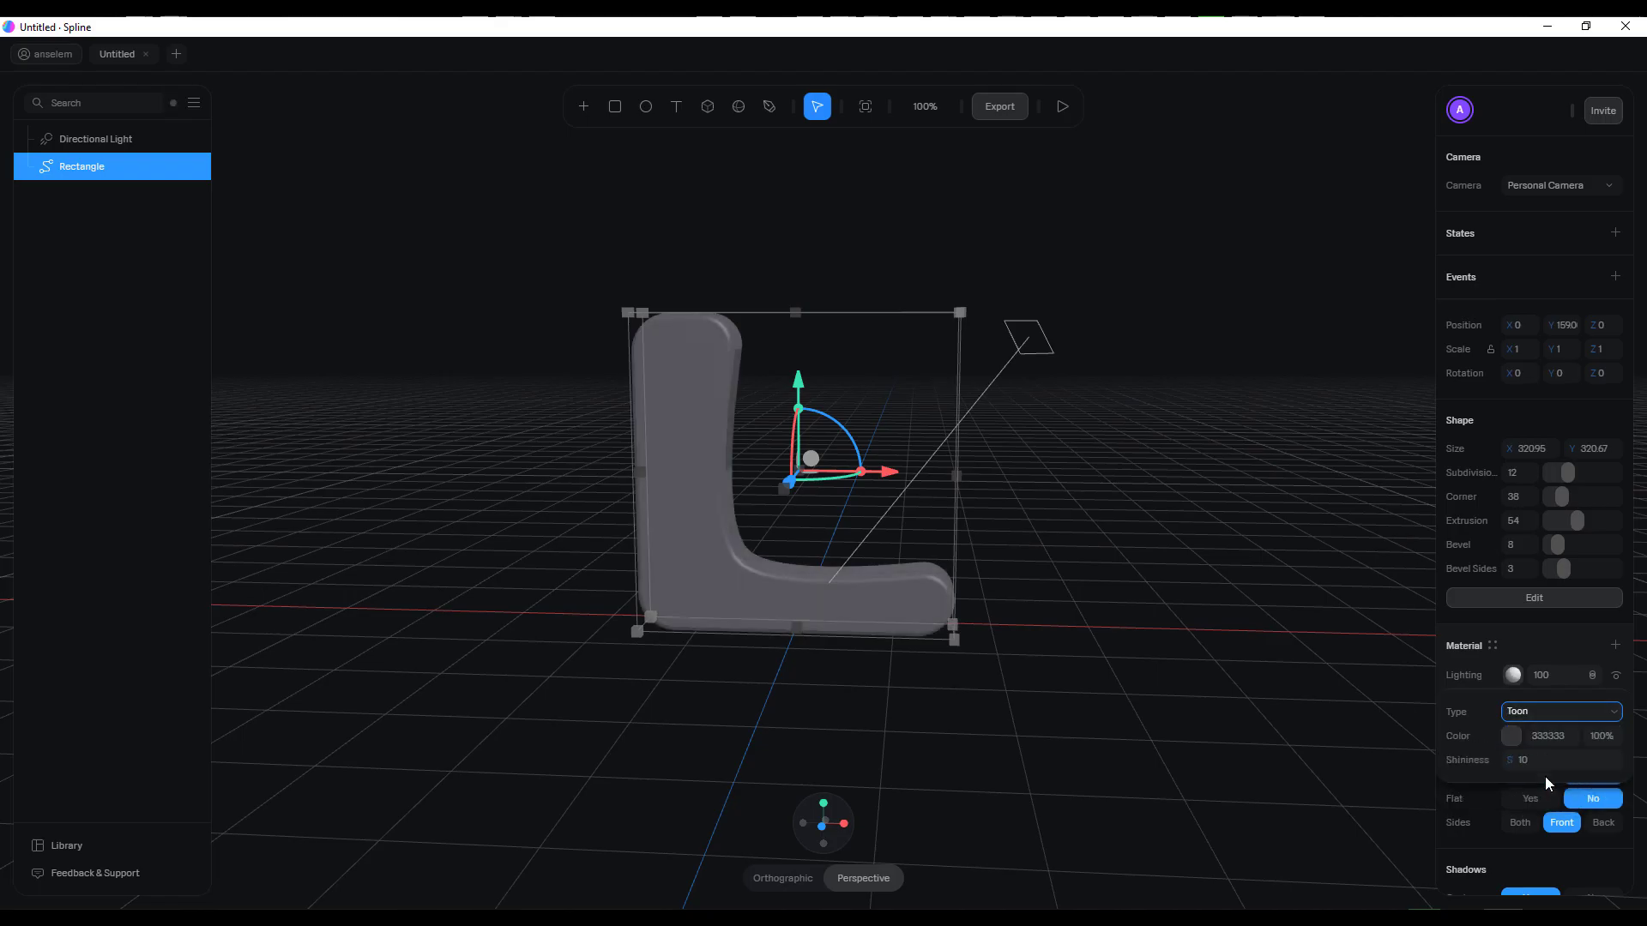
# Set the material's lighting type to Lambert and deselect the L shape
pyautogui.click(1542, 714)
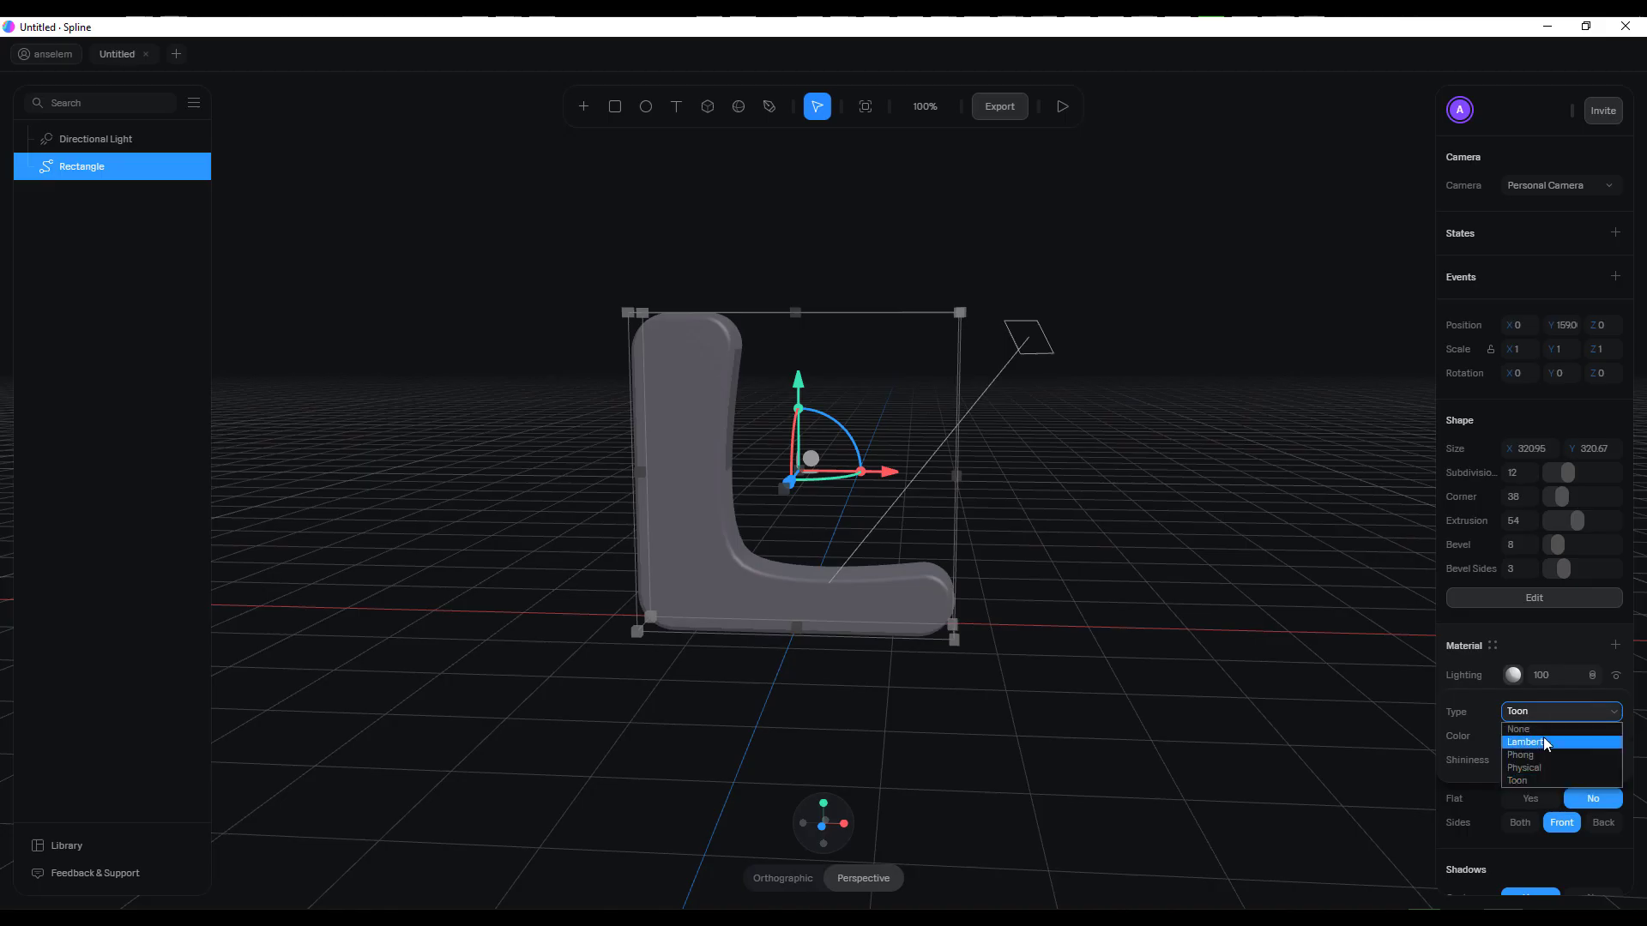
pyautogui.click(1542, 742)
pyautogui.moveTo(1094, 612); pyautogui.dragTo(1253, 650, button='right')
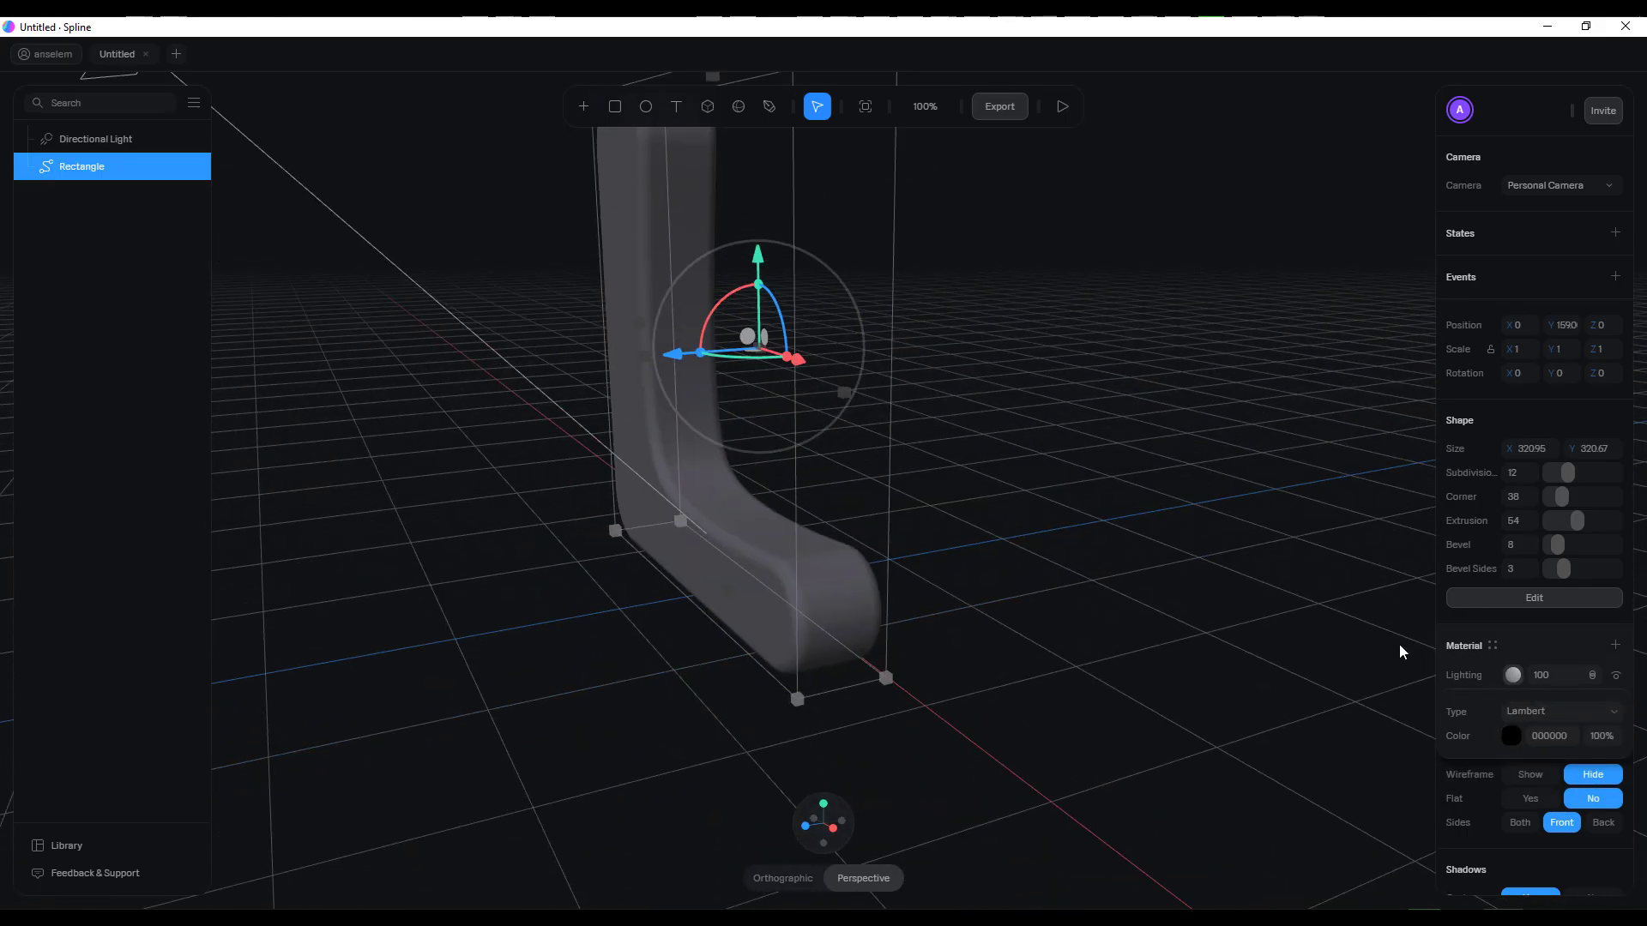
pyautogui.click(1331, 655)
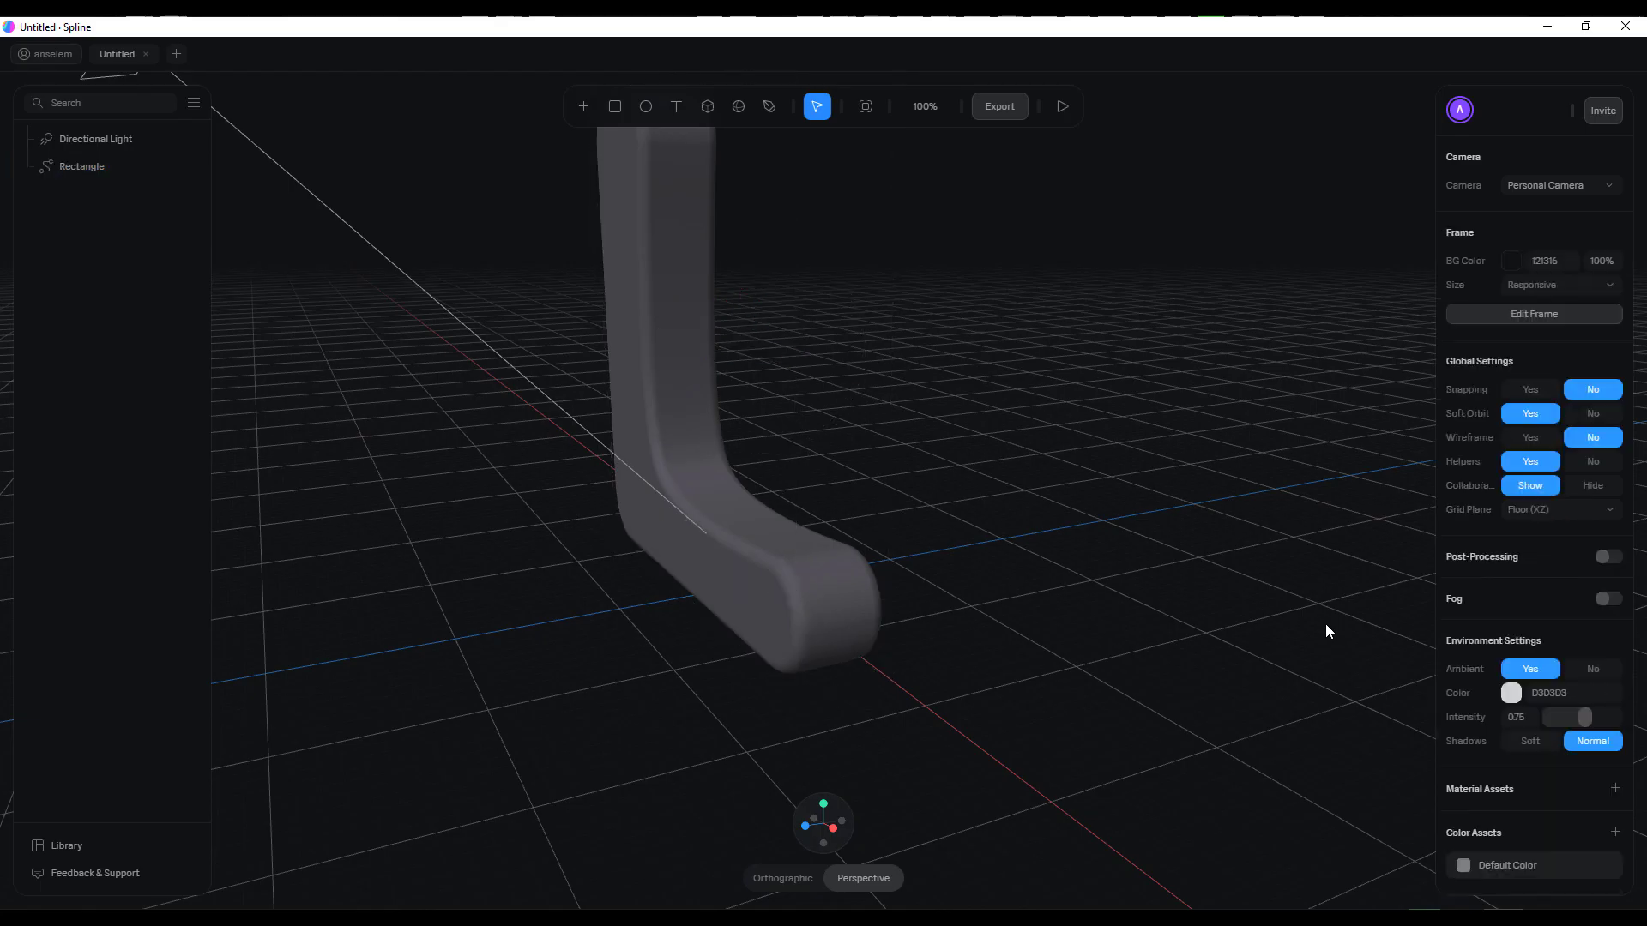
# Change the L shape's material colour to a strong blue and save it as a colour asset
pyautogui.click(873, 603)
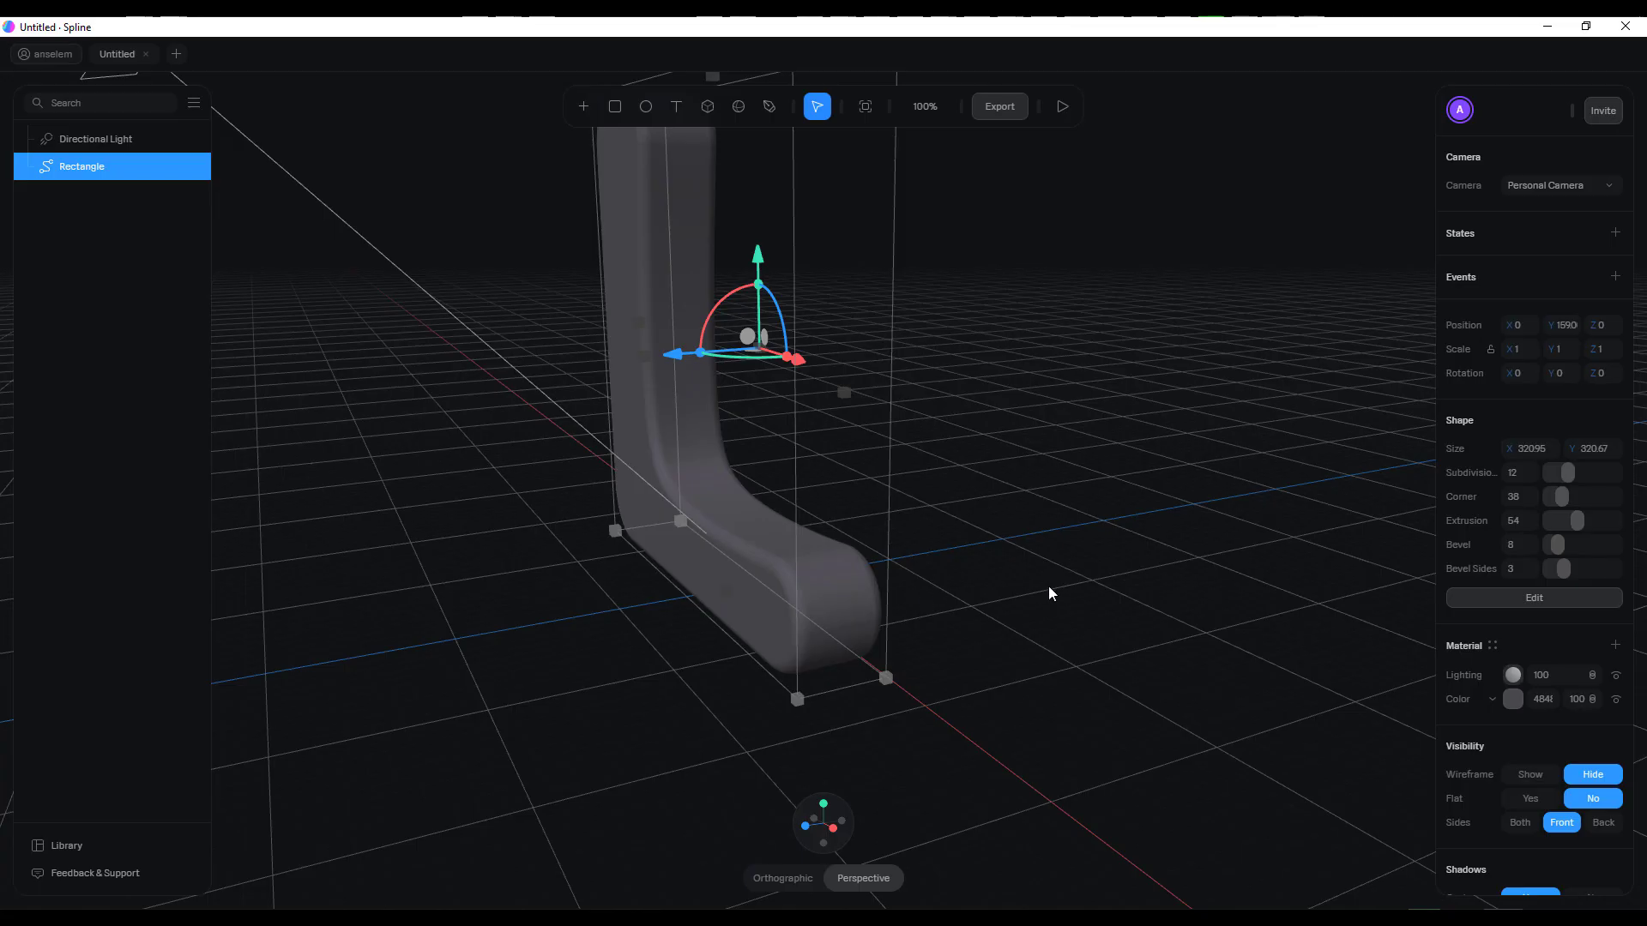
pyautogui.click(1512, 700)
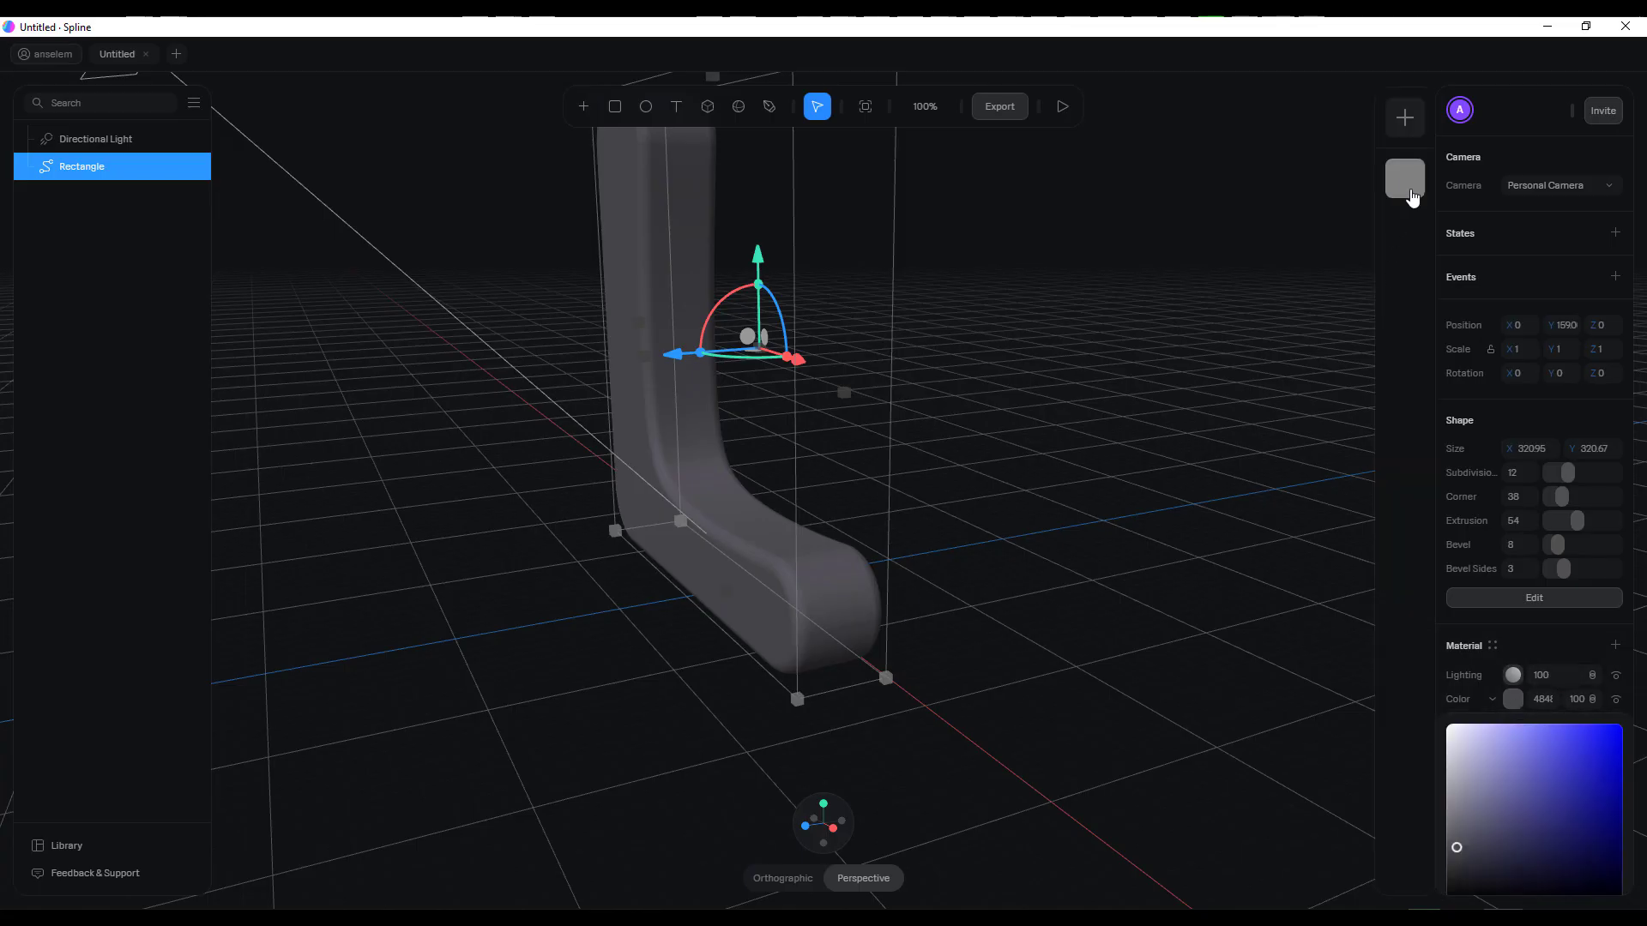
pyautogui.moveTo(1559, 751)
pyautogui.mouseDown()
pyautogui.moveTo(1592, 737)
pyautogui.moveTo(1582, 749)
pyautogui.mouseUp()
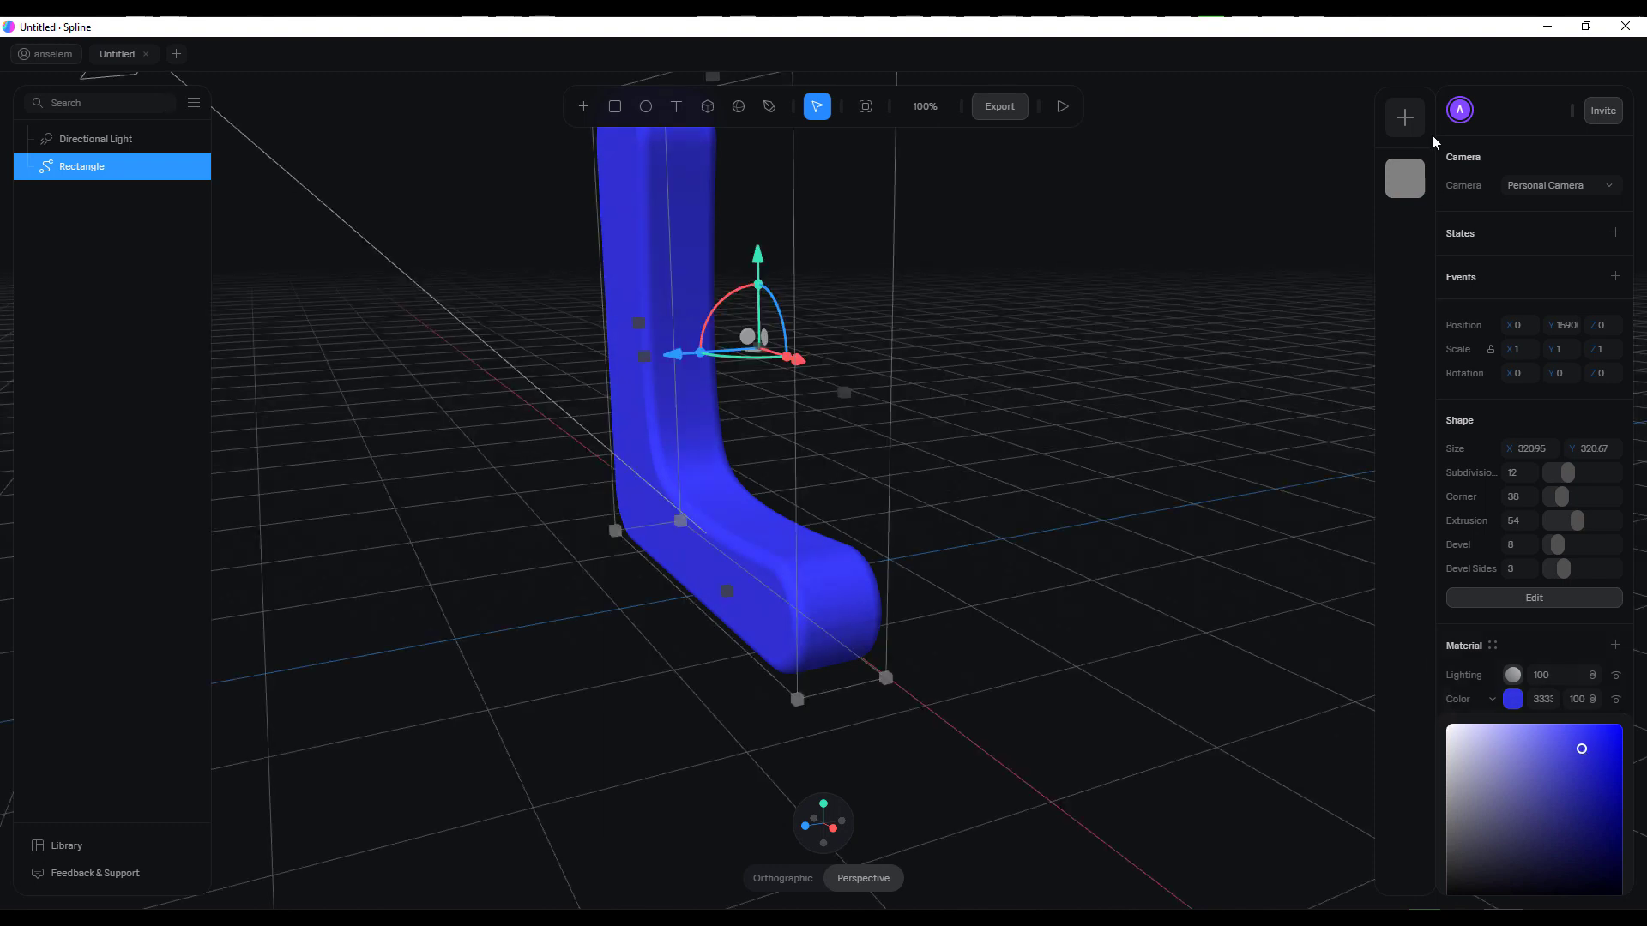
pyautogui.click(1403, 114)
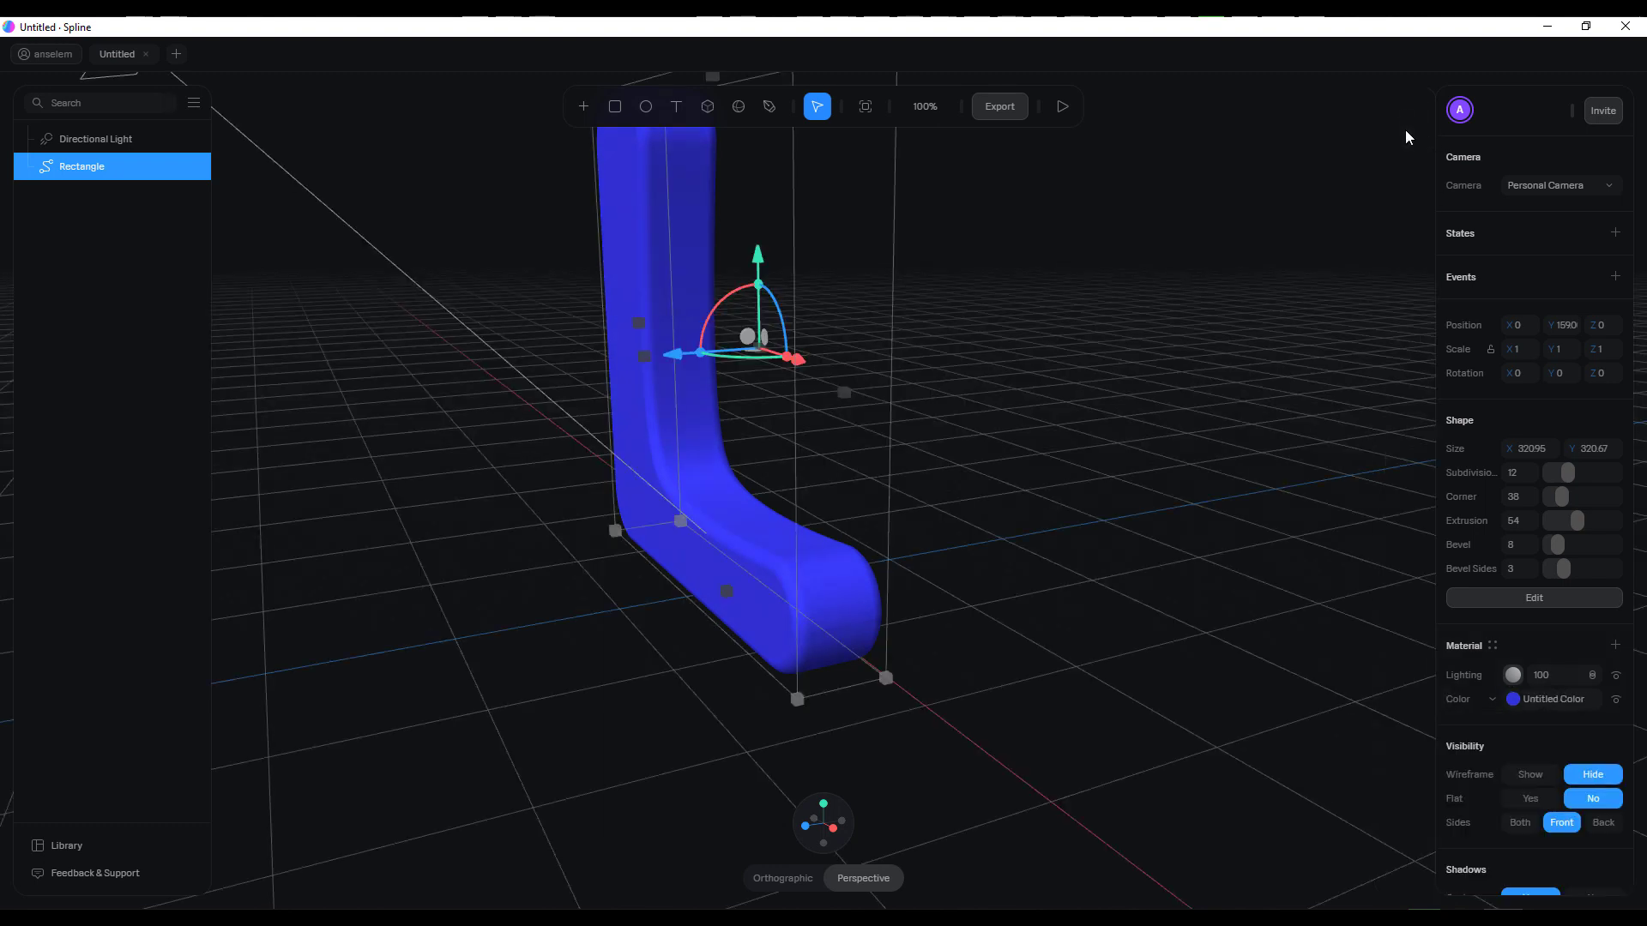
pyautogui.click(1514, 702)
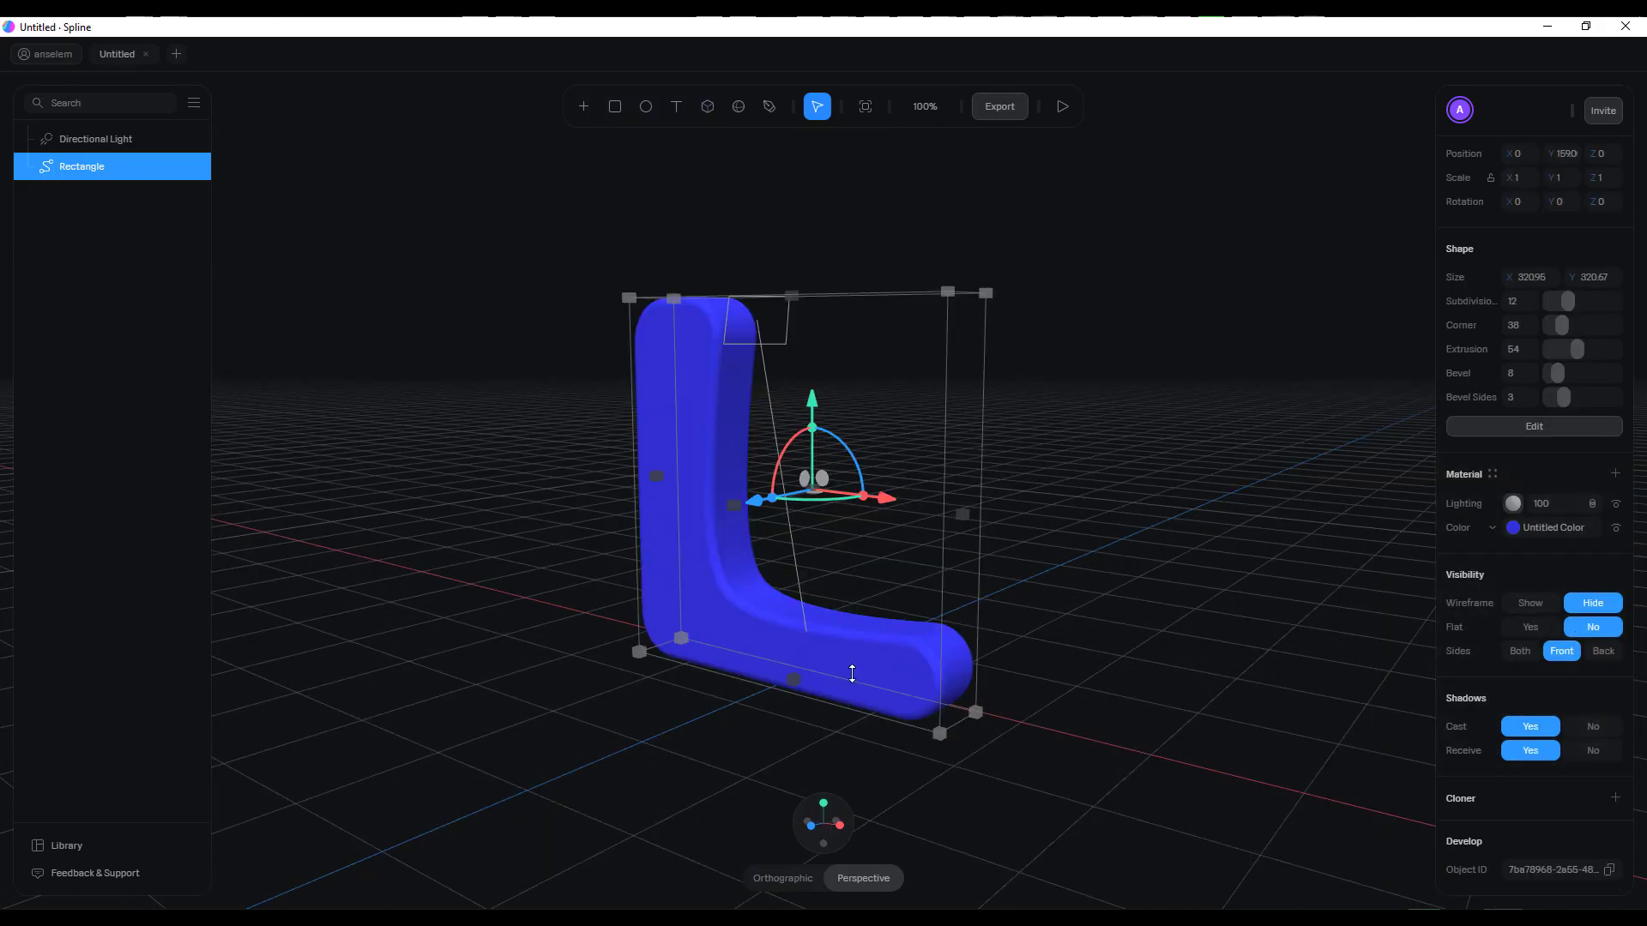
# Delete the blue L shape from the scene
pyautogui.moveTo(1080, 599)
pyautogui.mouseDown(button='middle')
pyautogui.moveTo(943, 633)
pyautogui.moveTo(1082, 599)
pyautogui.mouseUp(button='middle')
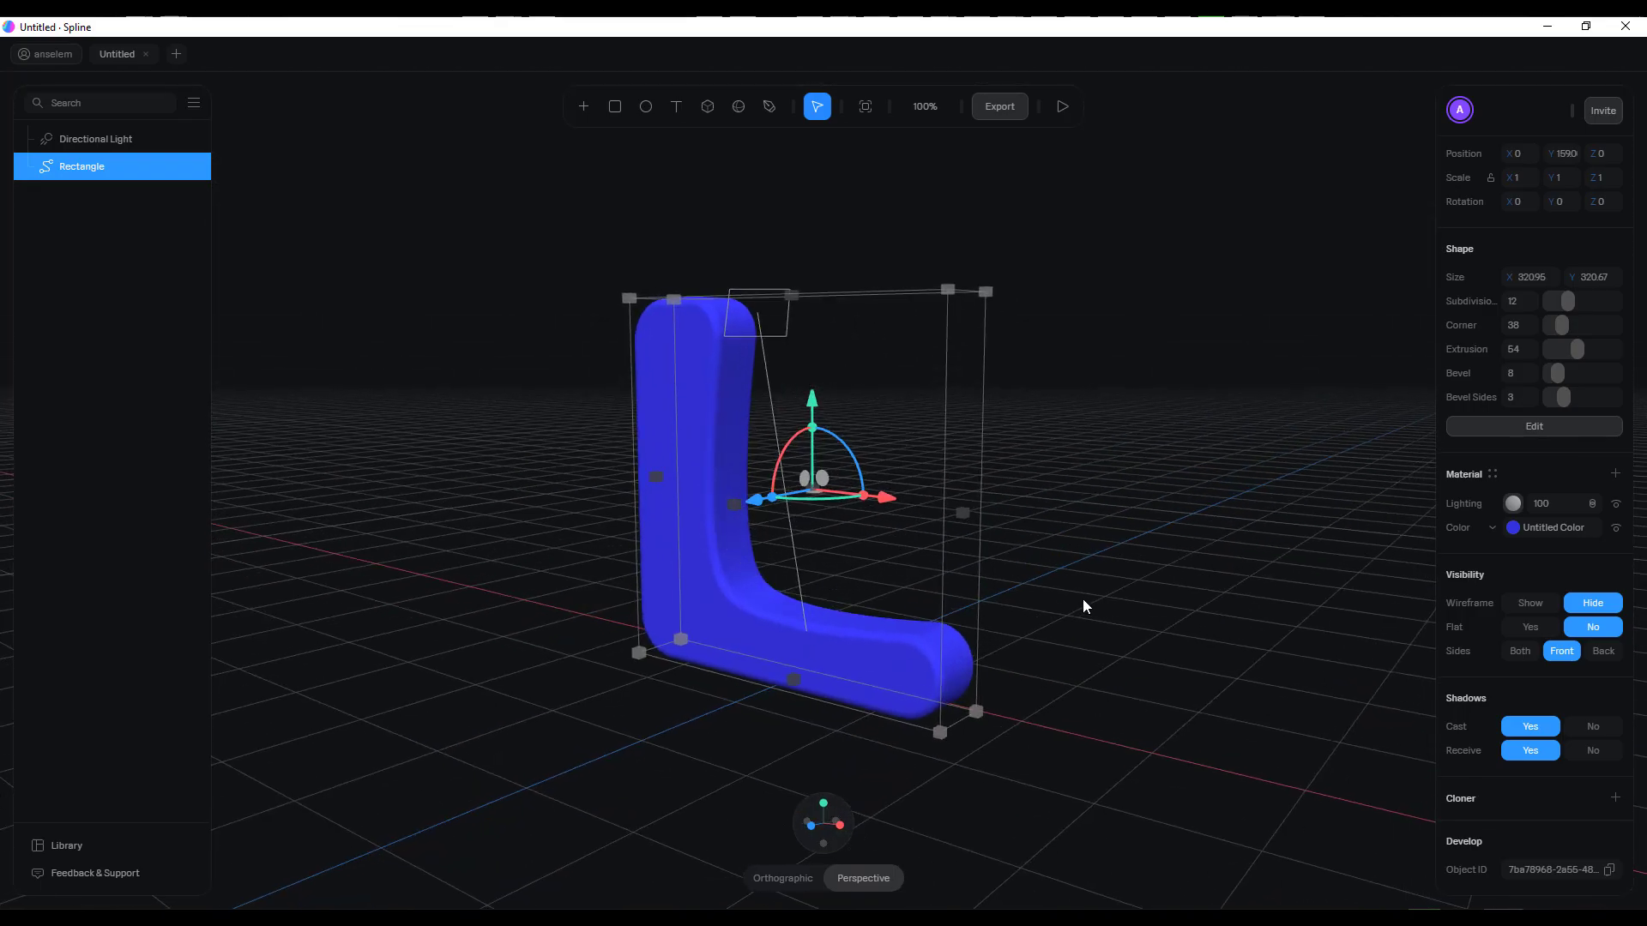
pyautogui.press('Delete')
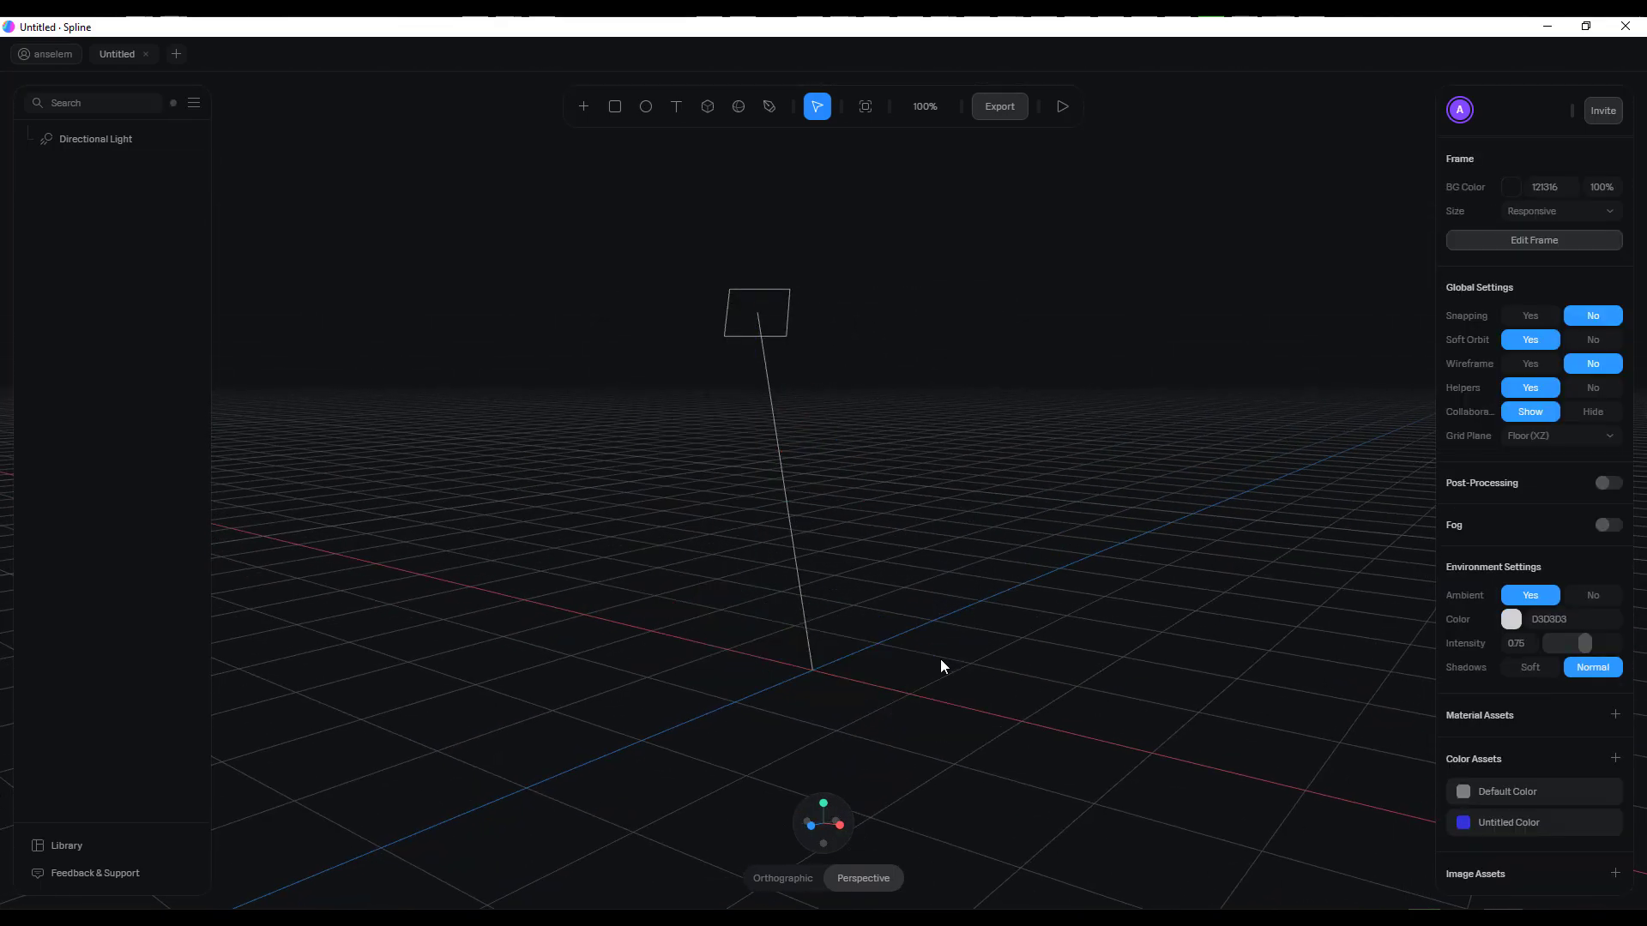
# Draw a cube about 296 × 296 × 336 on the grid and move it along Z to about -73
pyautogui.moveTo(1036, 594); pyautogui.dragTo(767, 439, button='middle')
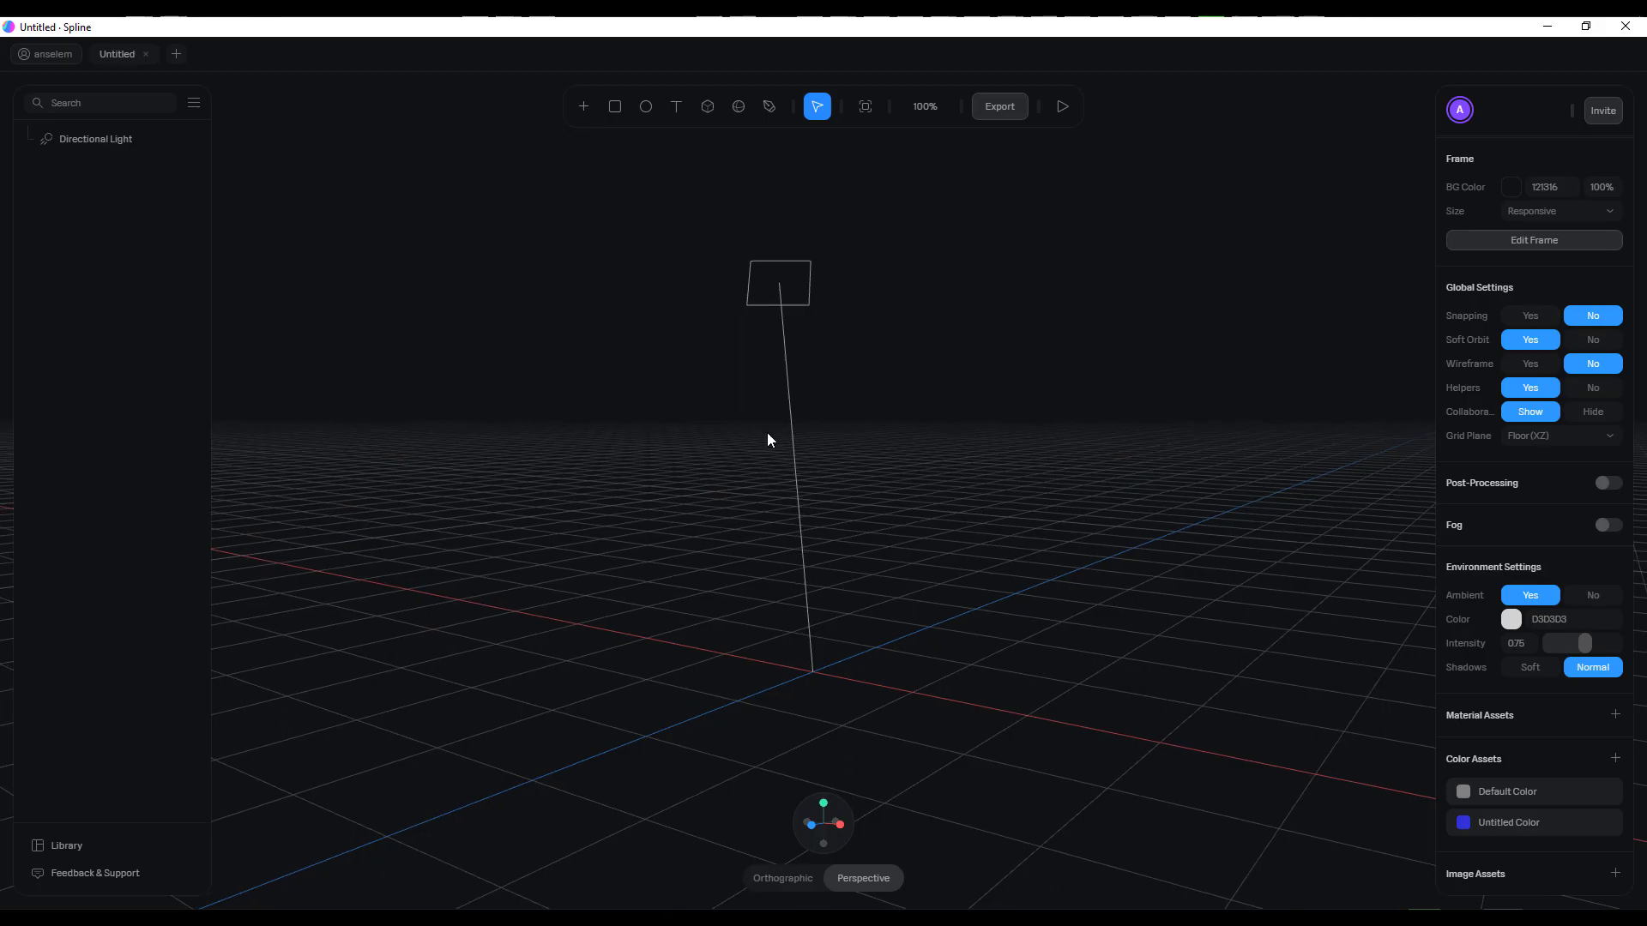
pyautogui.moveTo(988, 486); pyautogui.dragTo(943, 497, button='middle')
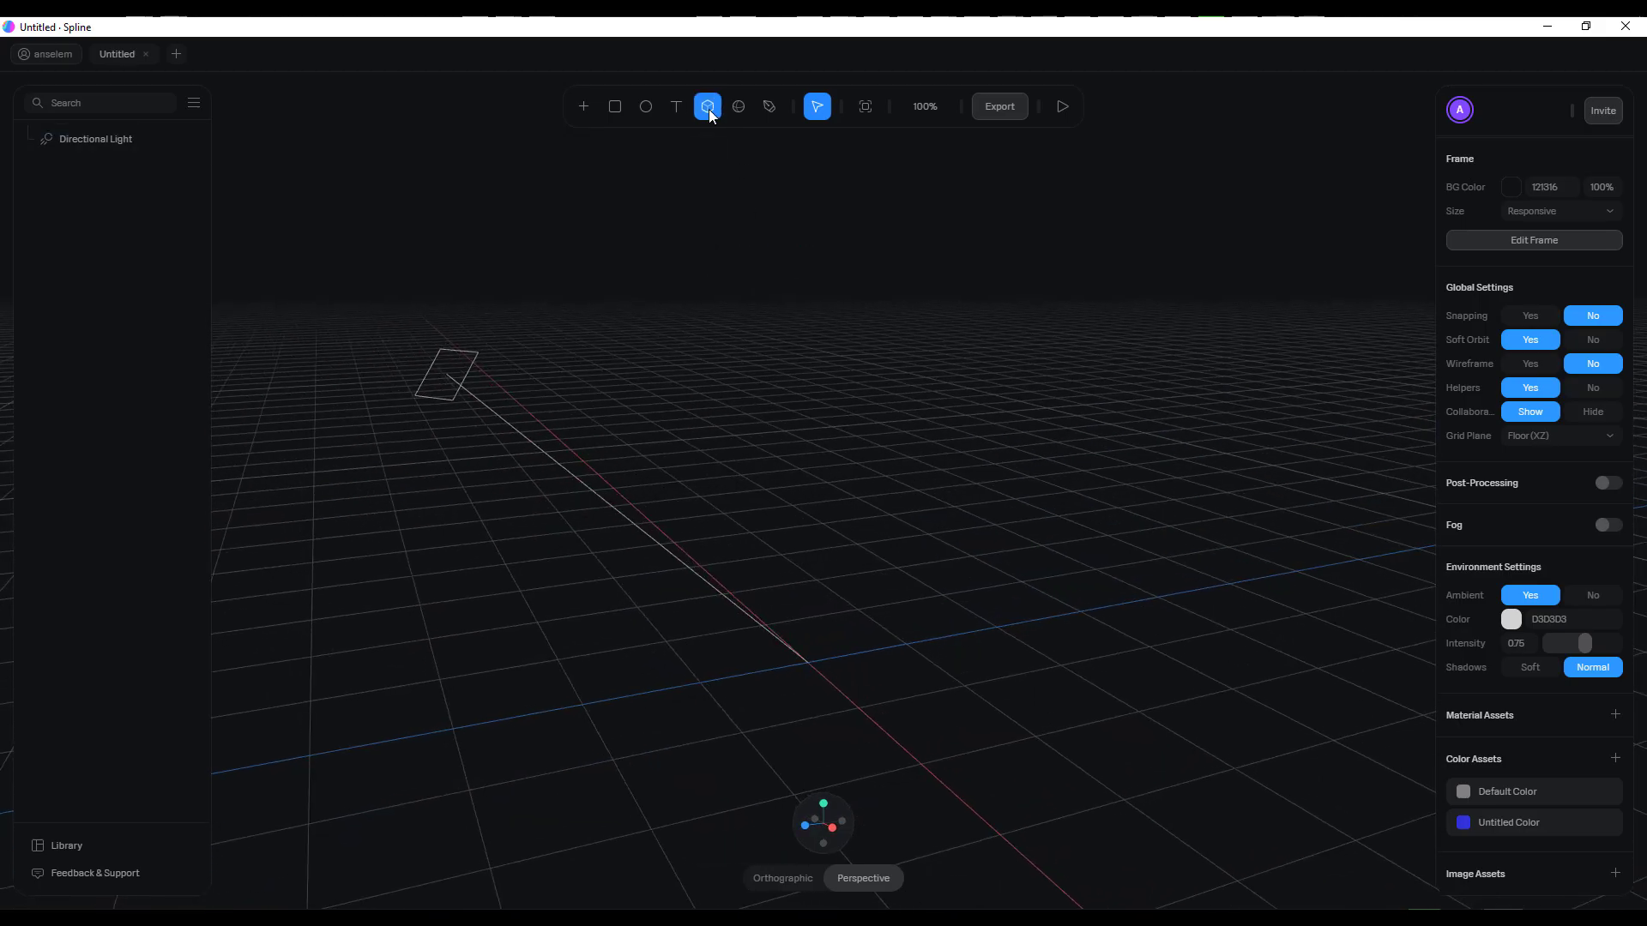
pyautogui.moveTo(1158, 494); pyautogui.dragTo(1043, 667)
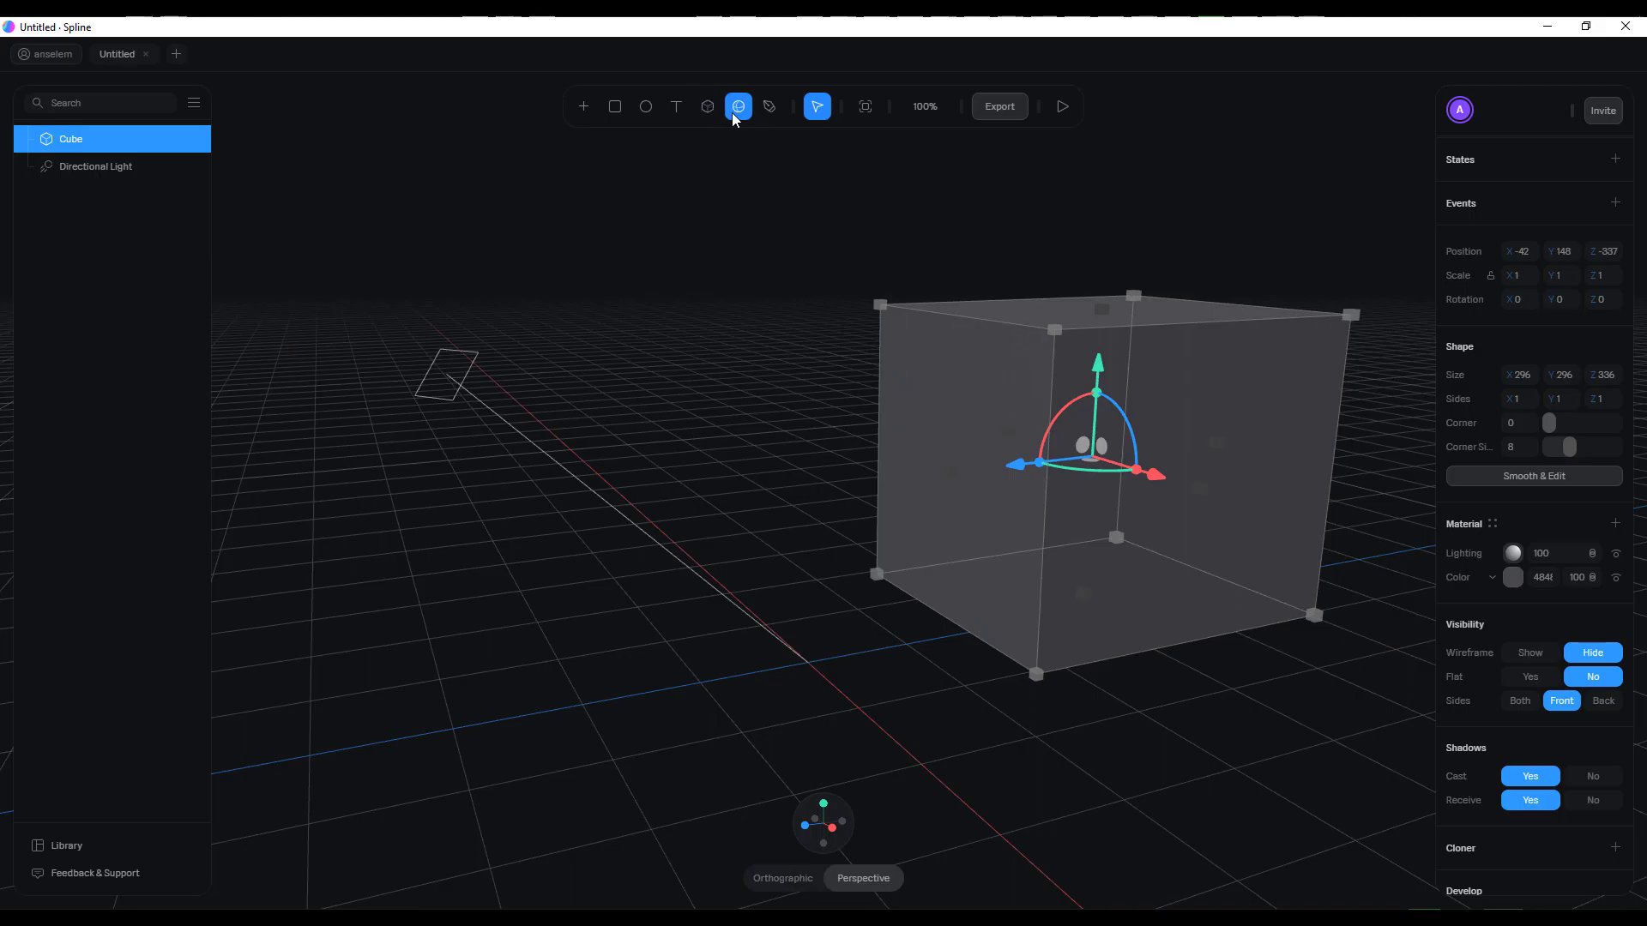
pyautogui.moveTo(1025, 468); pyautogui.dragTo(868, 473)
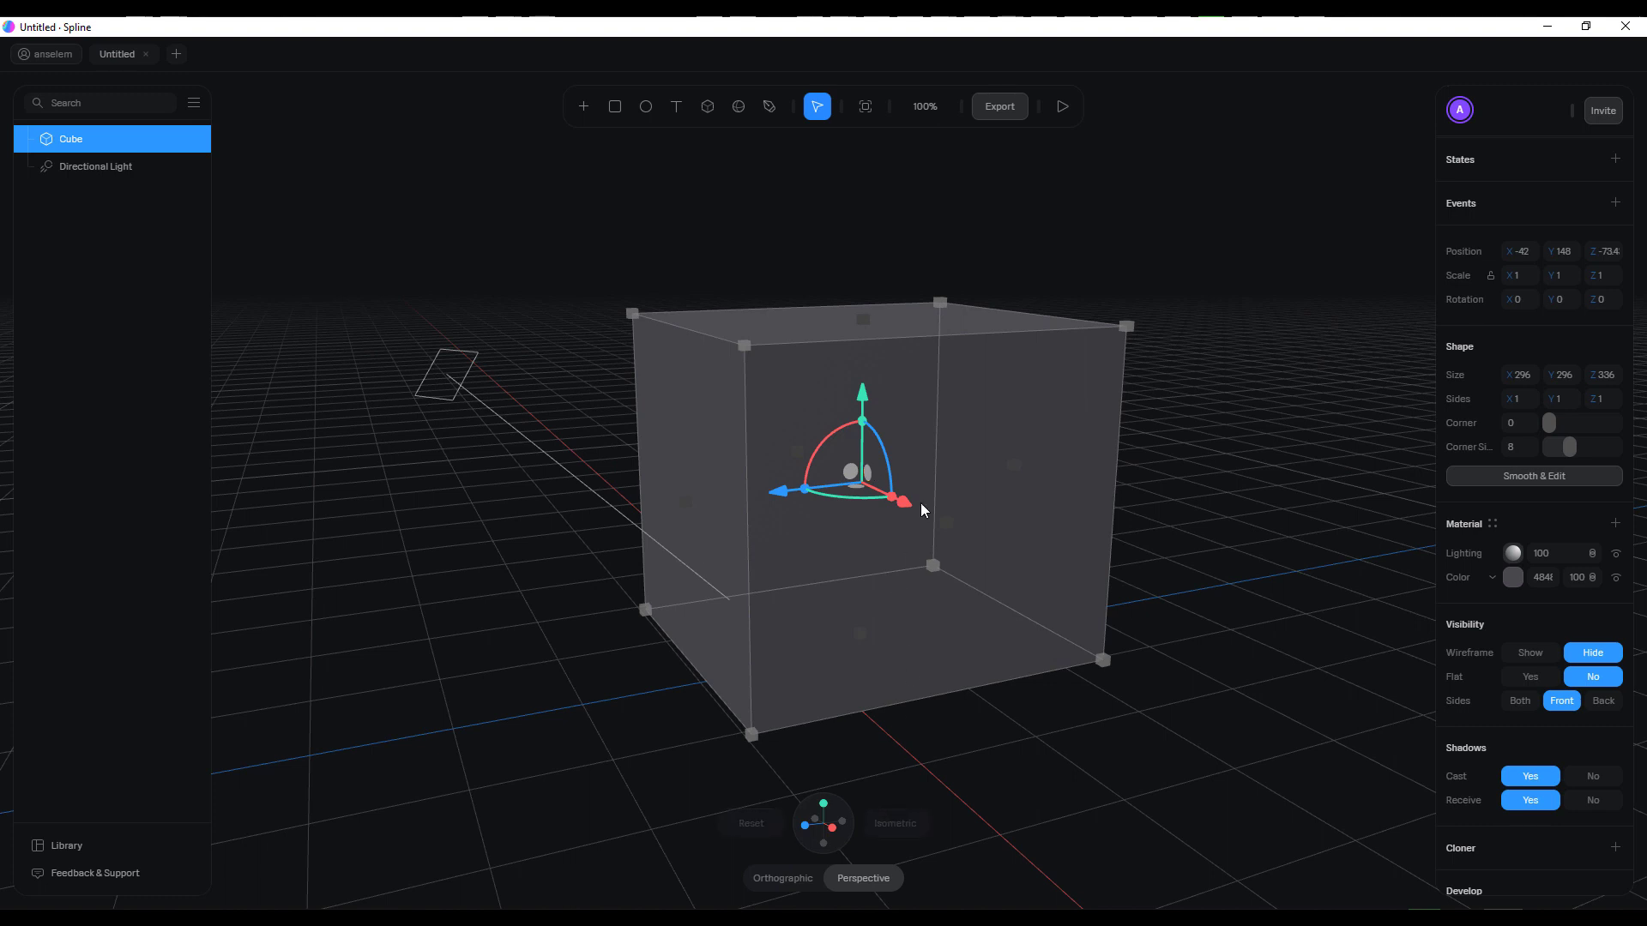
# Shrink the cube to about 119 × 124 × 136 and move it to about X 95, Y 70, Z -37
pyautogui.moveTo(1127, 326); pyautogui.dragTo(817, 503)
pyautogui.moveTo(757, 590); pyautogui.dragTo(857, 669)
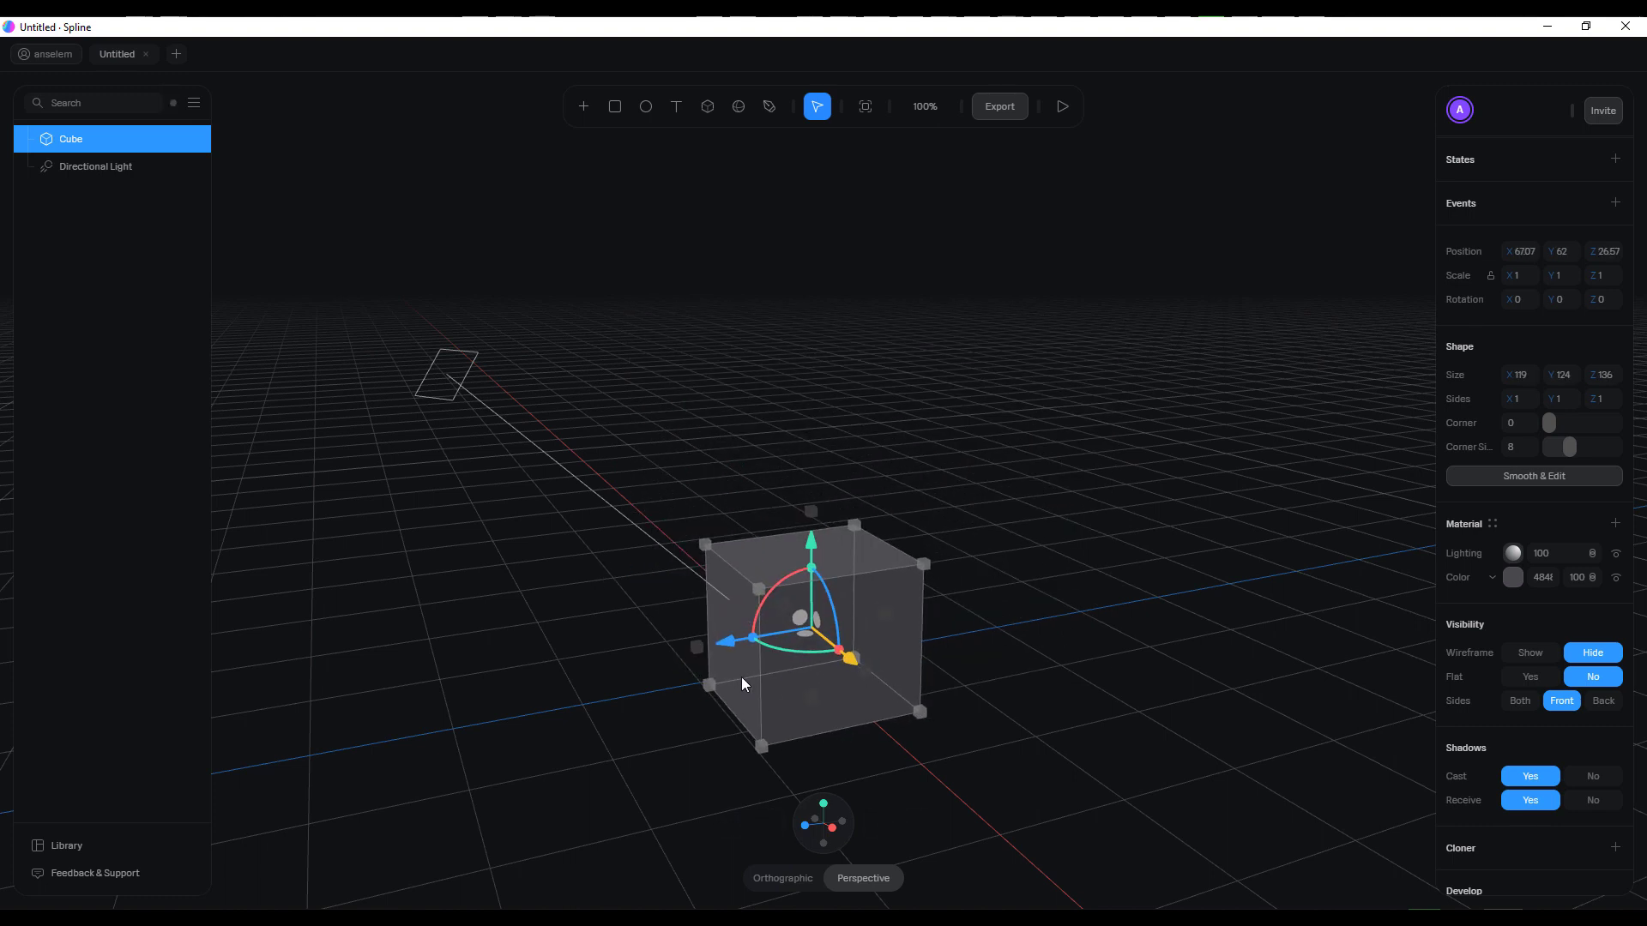
pyautogui.moveTo(742, 684); pyautogui.dragTo(809, 632)
# Open the object library and browse its object categories from Bag through Weather
pyautogui.click(61, 846)
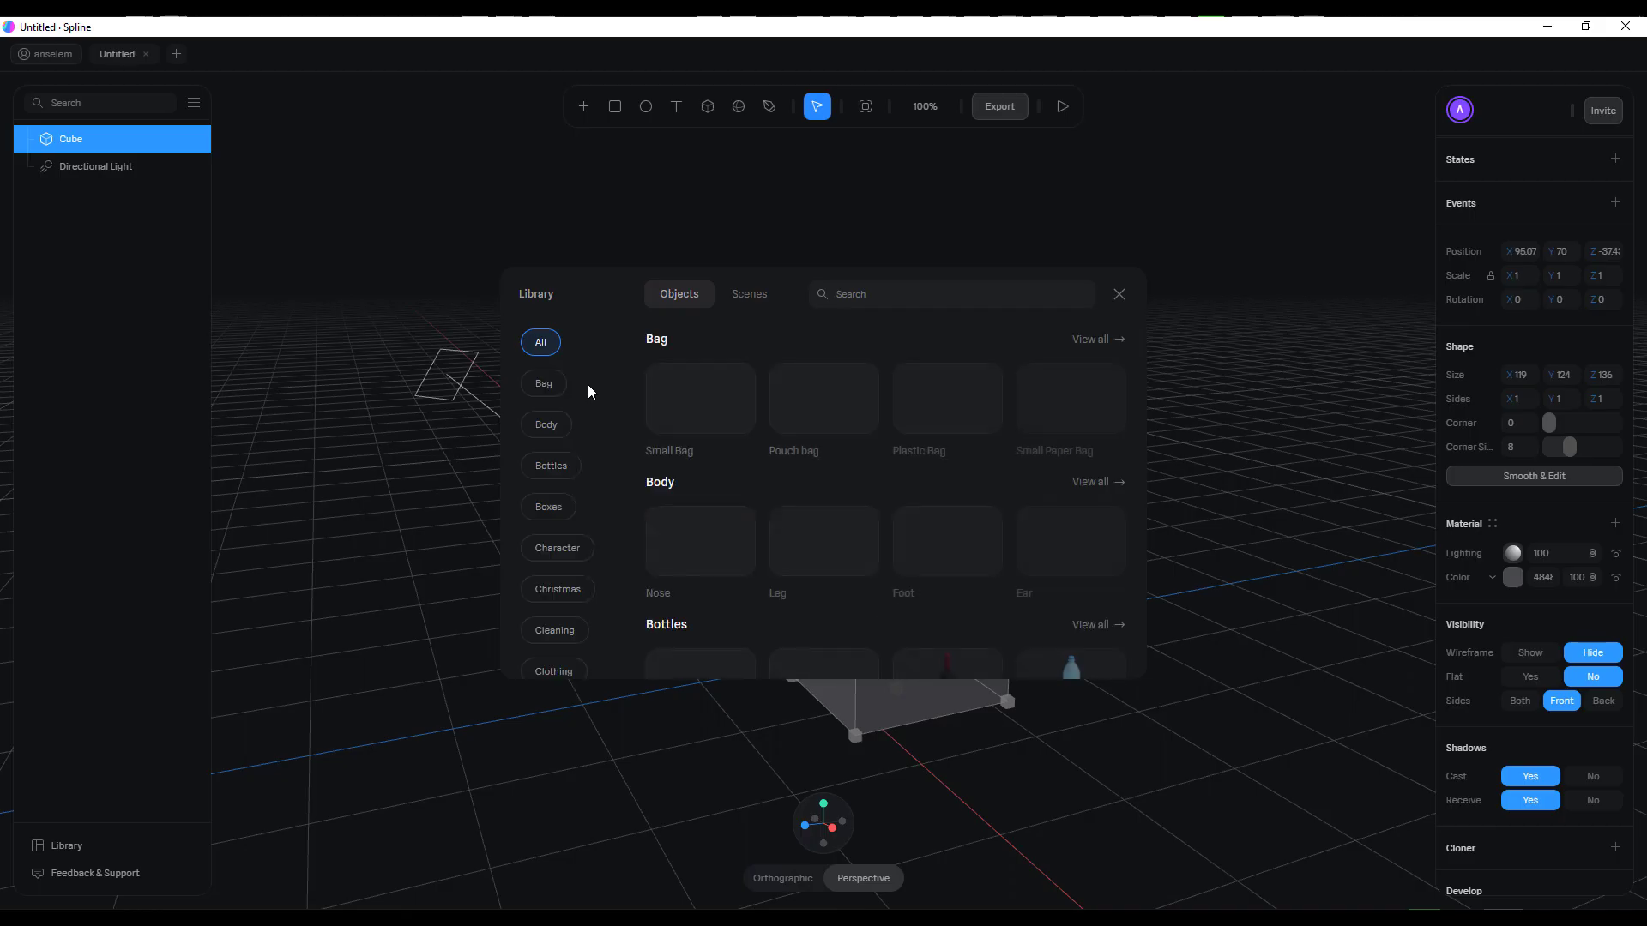
pyautogui.scroll(-12, 825, 463)
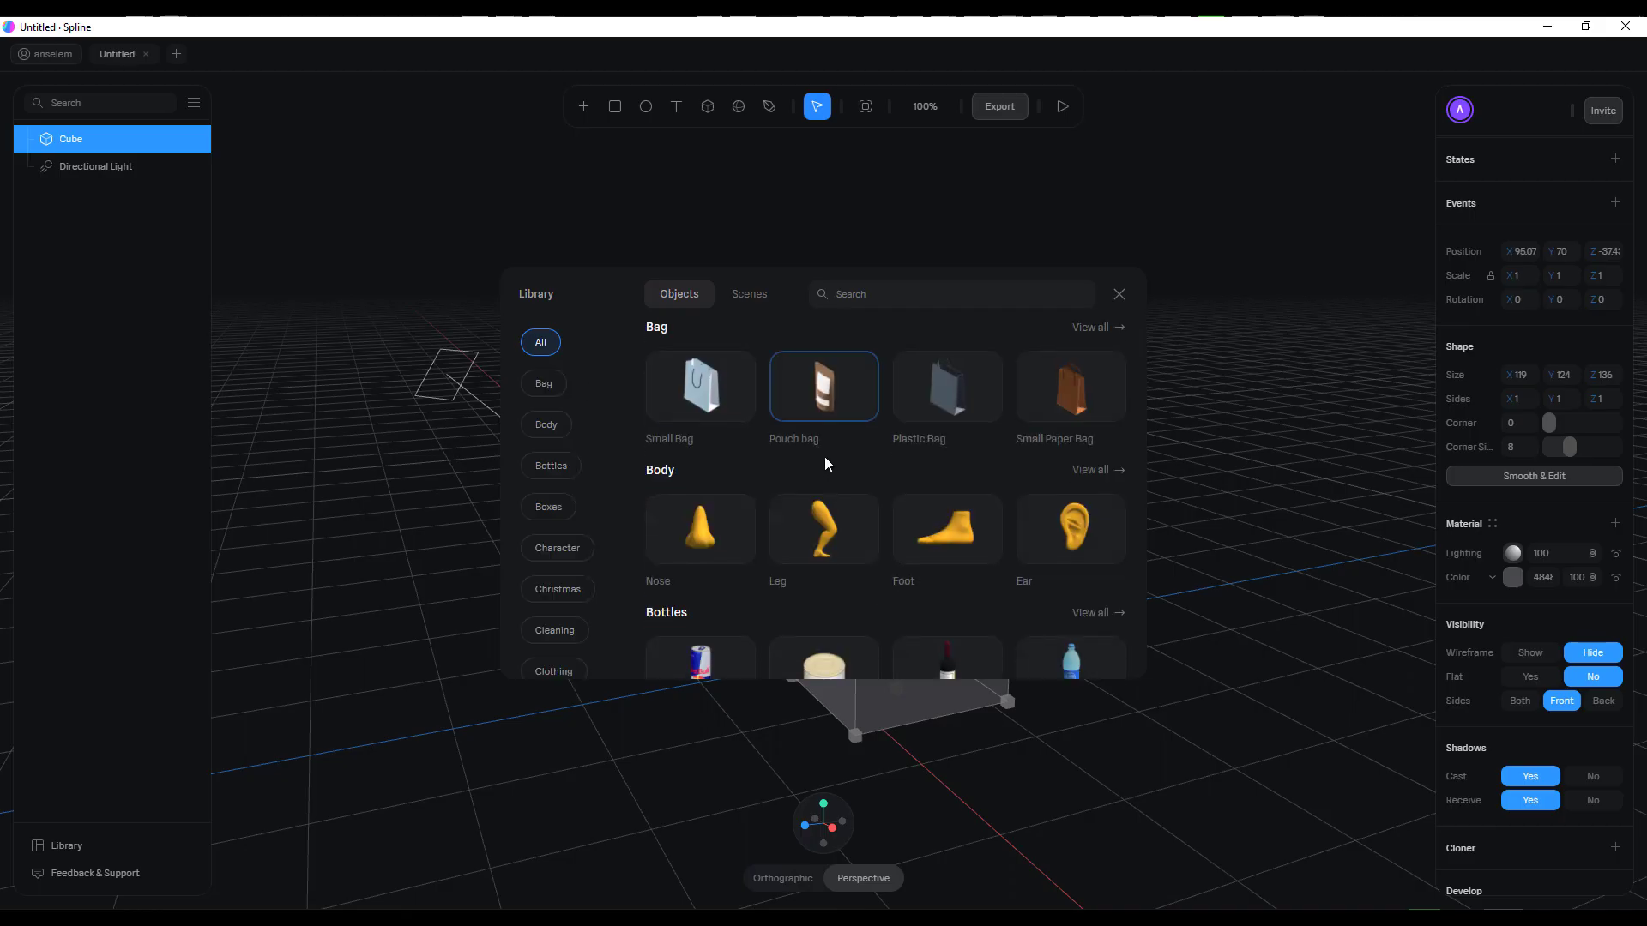
pyautogui.scroll(-15, 825, 489)
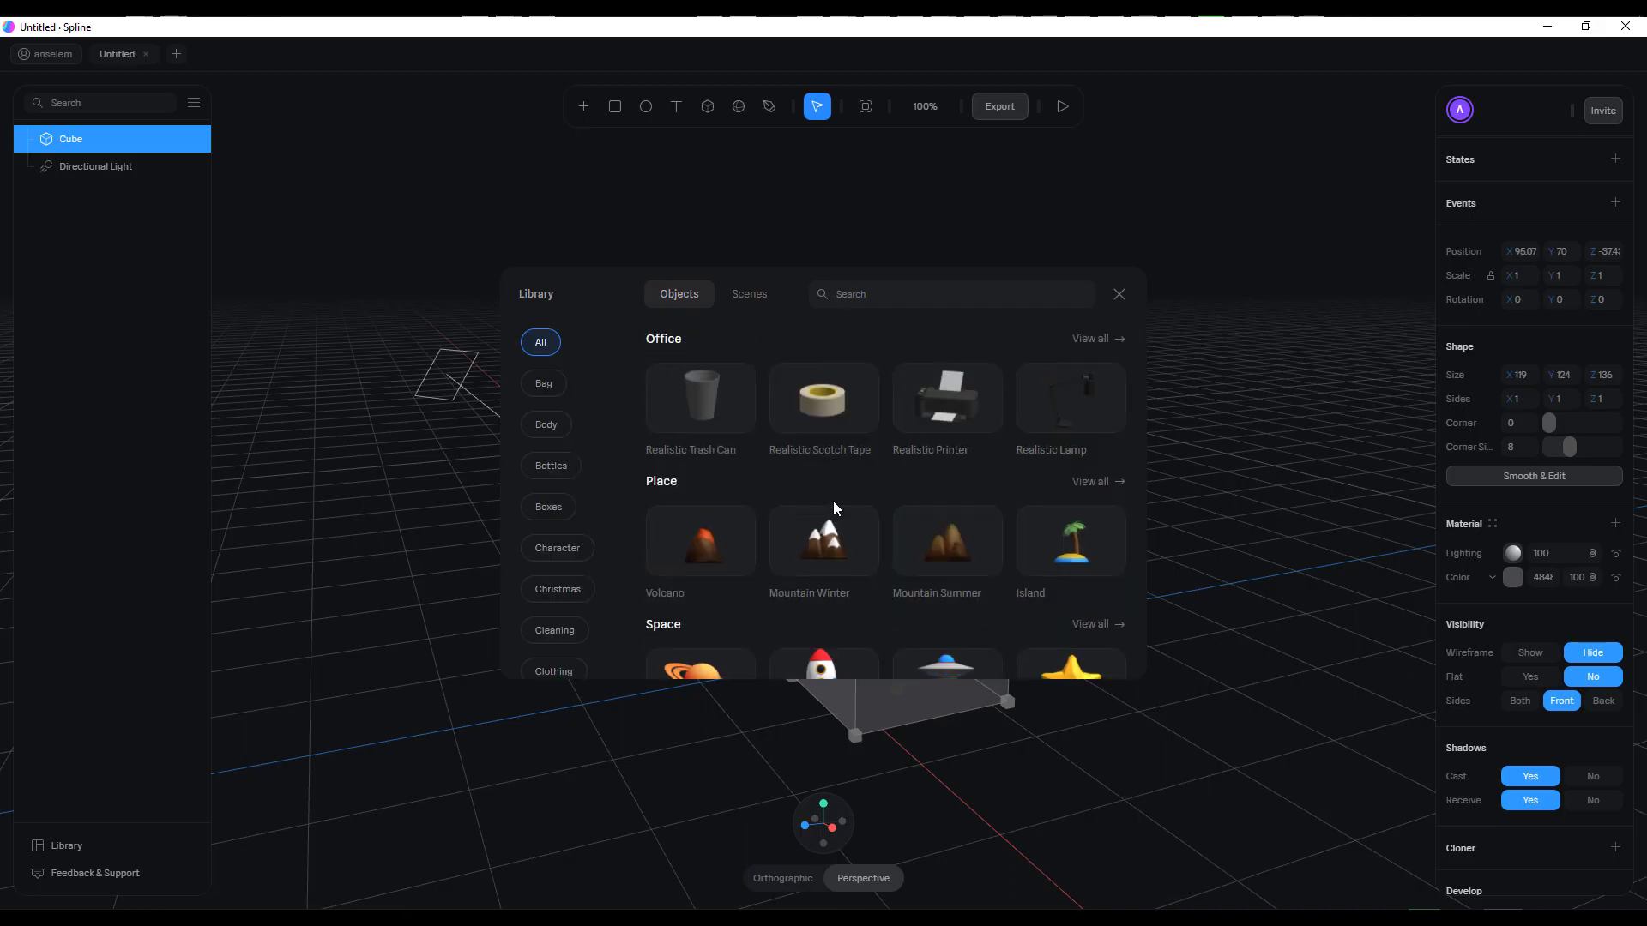
pyautogui.scroll(-8, 796, 529)
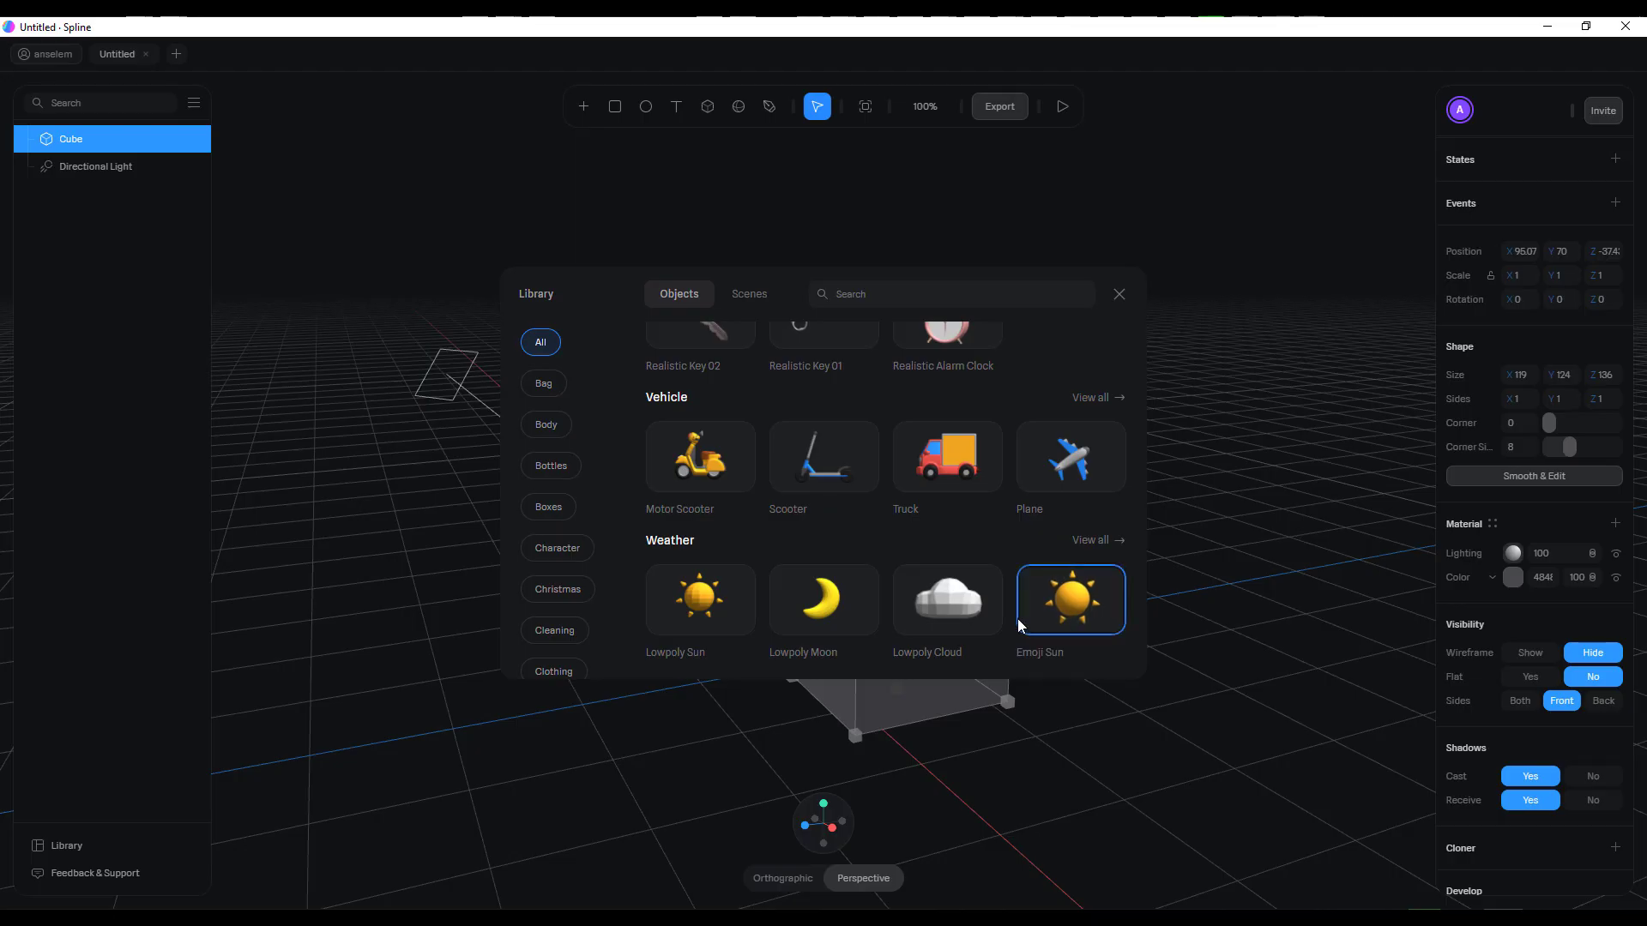
# Browse the library's ready-made scenes across its categories down to Product, and close the library
pyautogui.click(744, 294)
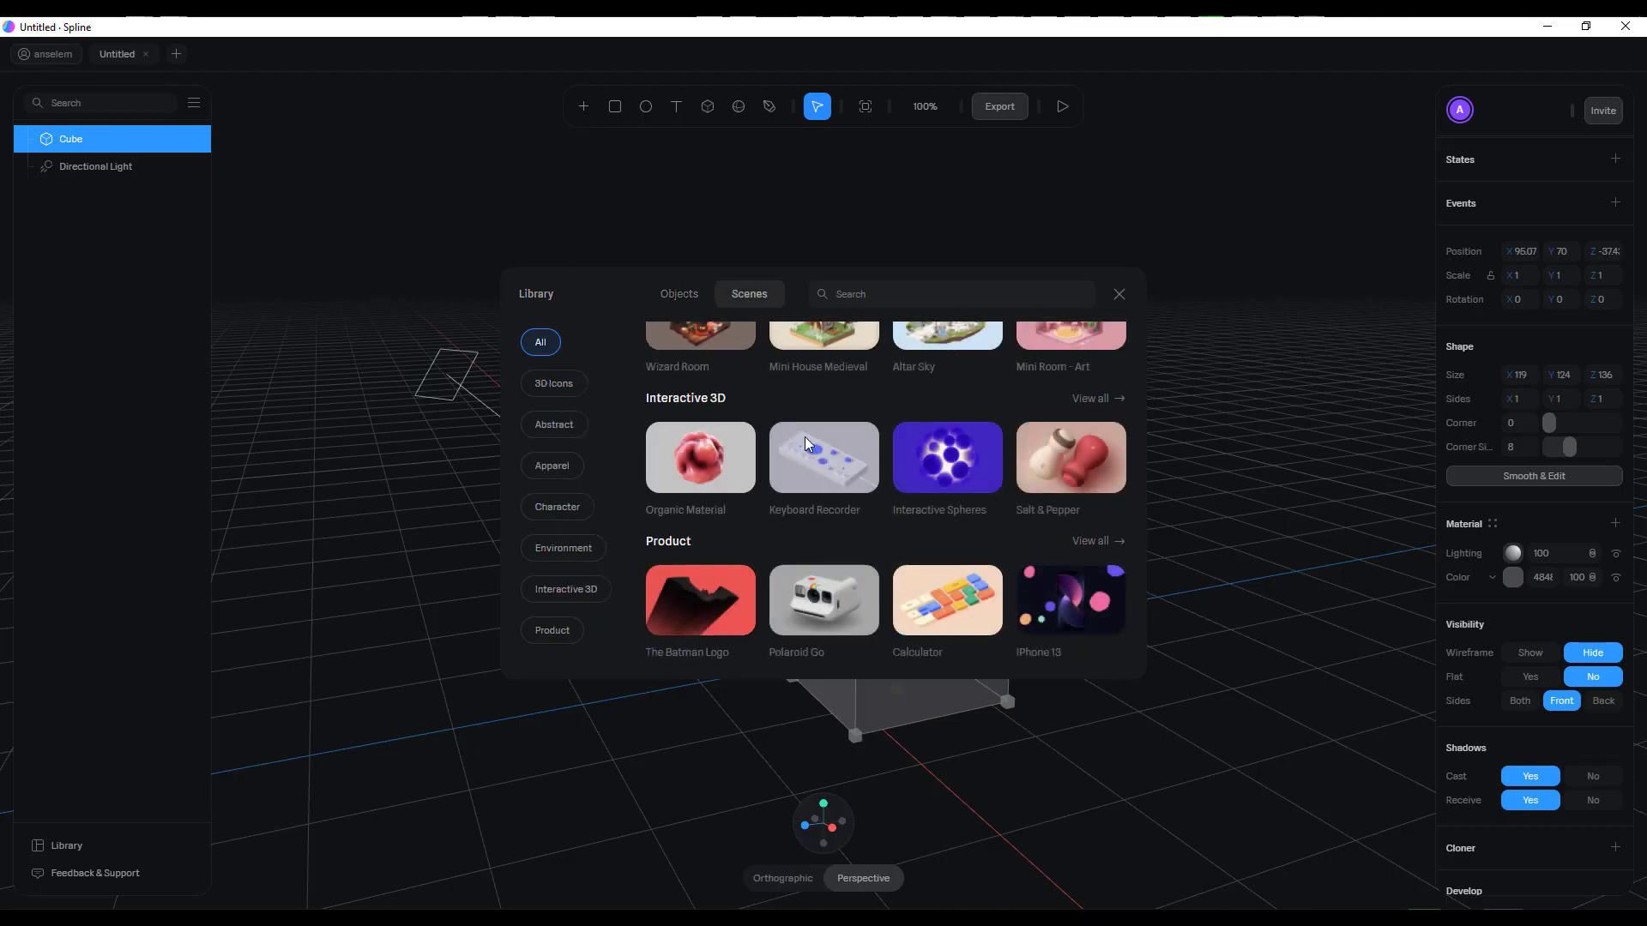
pyautogui.scroll(5, 883, 589)
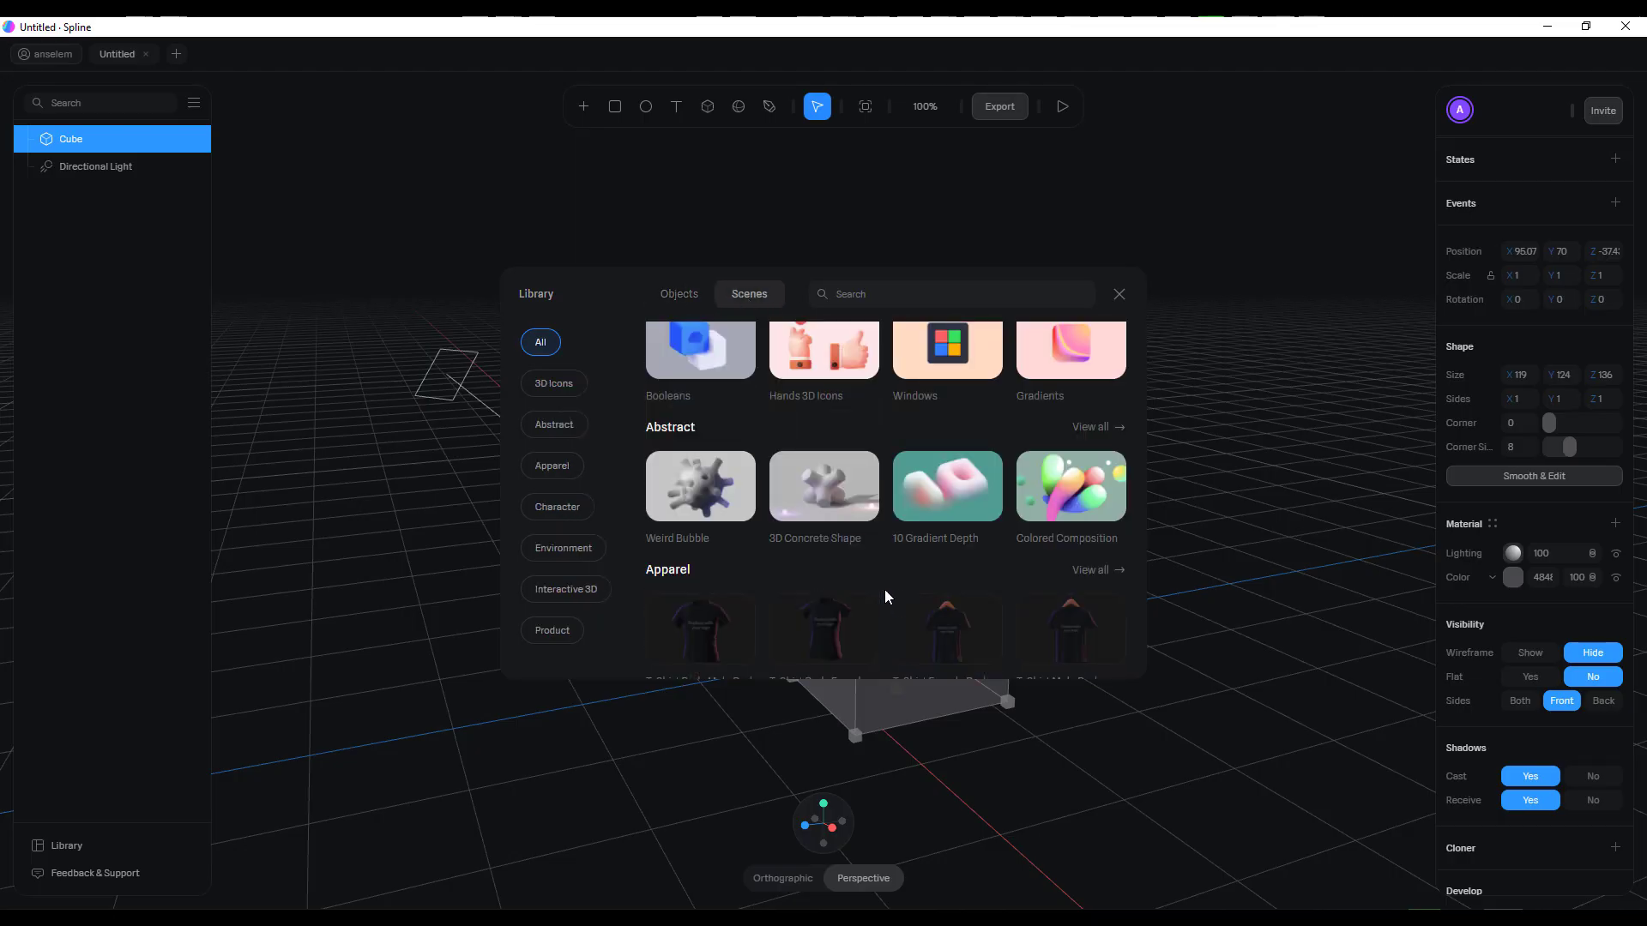
pyautogui.scroll(1, 907, 557)
pyautogui.scroll(-3, 909, 562)
pyautogui.scroll(-4, 909, 561)
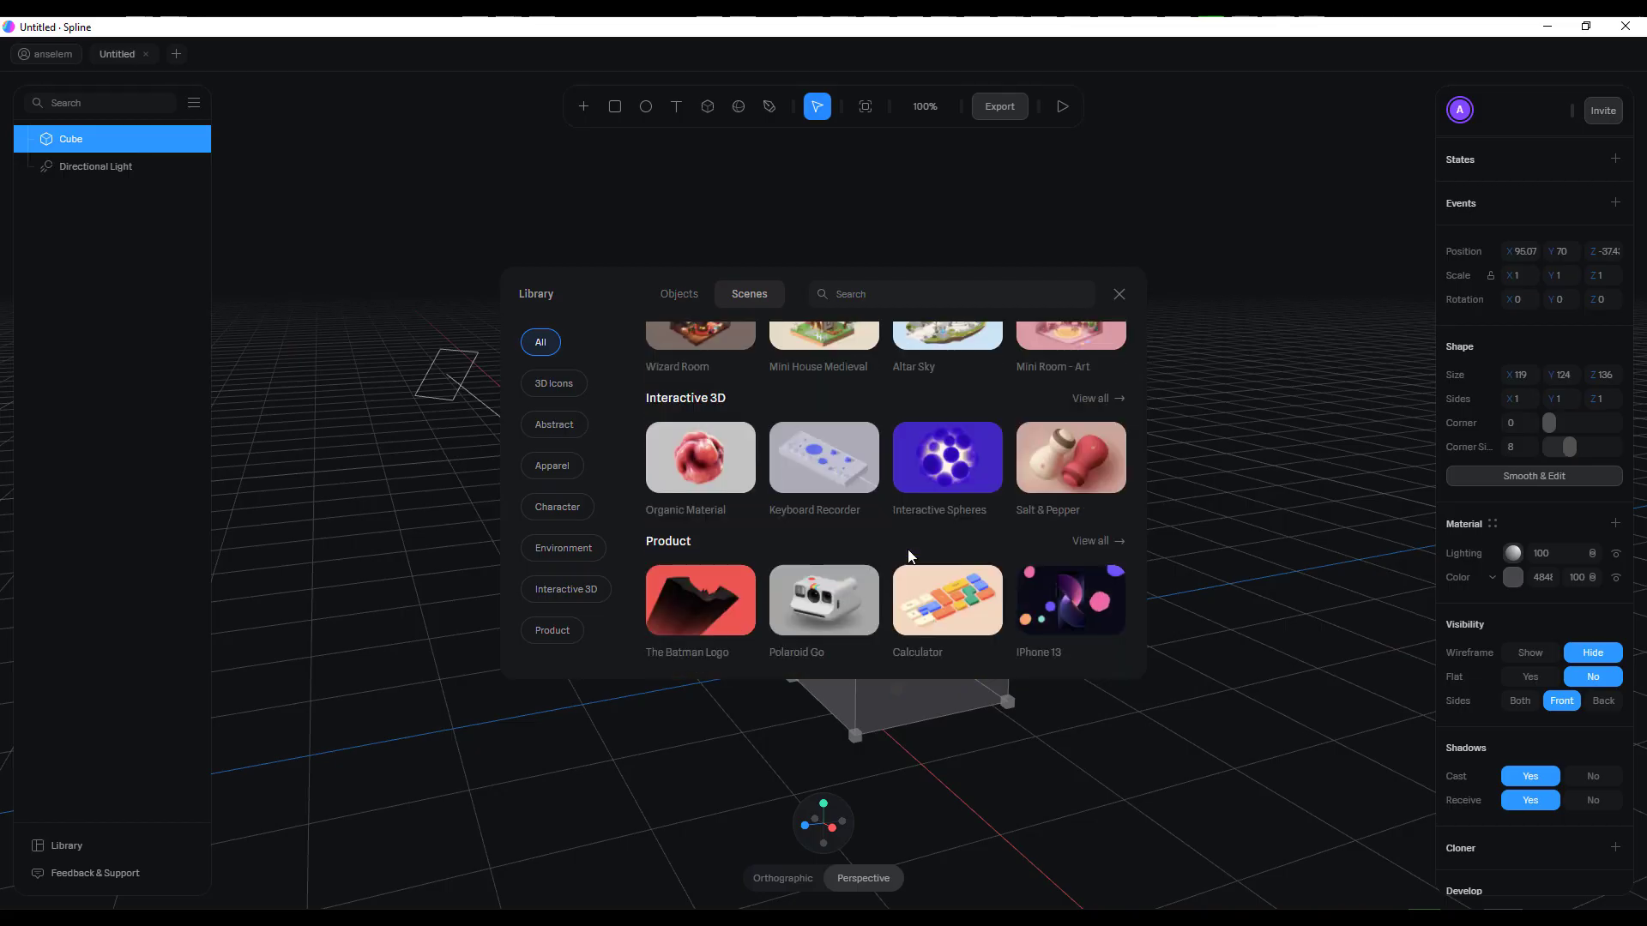
pyautogui.scroll(5, 882, 507)
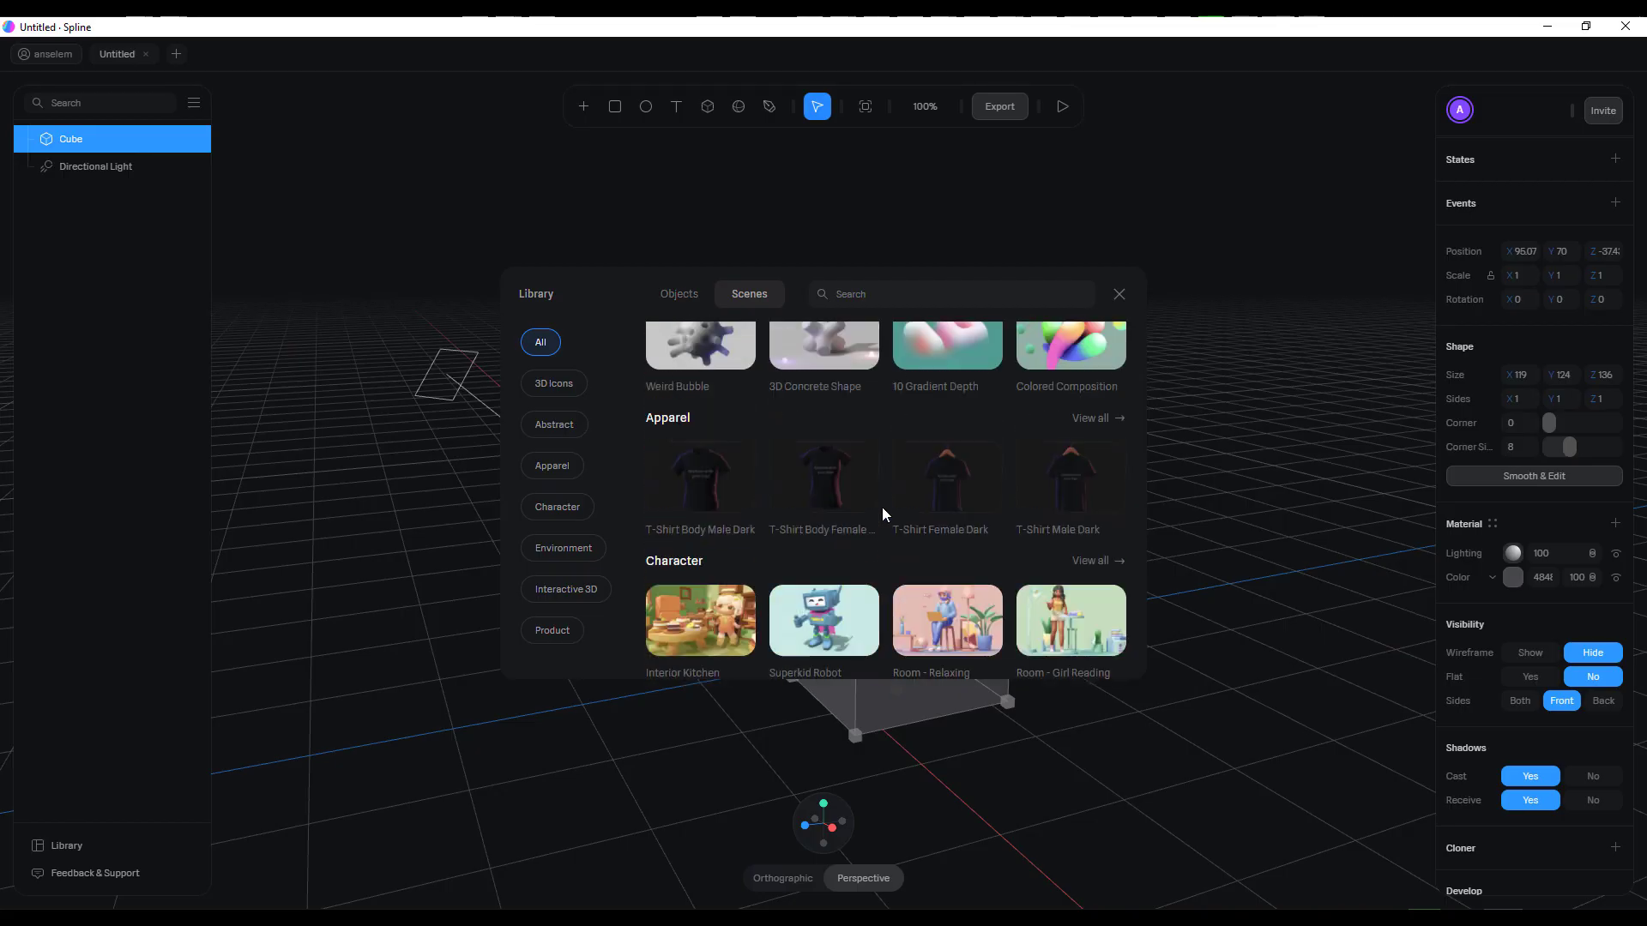
pyautogui.scroll(-4, 885, 506)
pyautogui.scroll(6, 1036, 559)
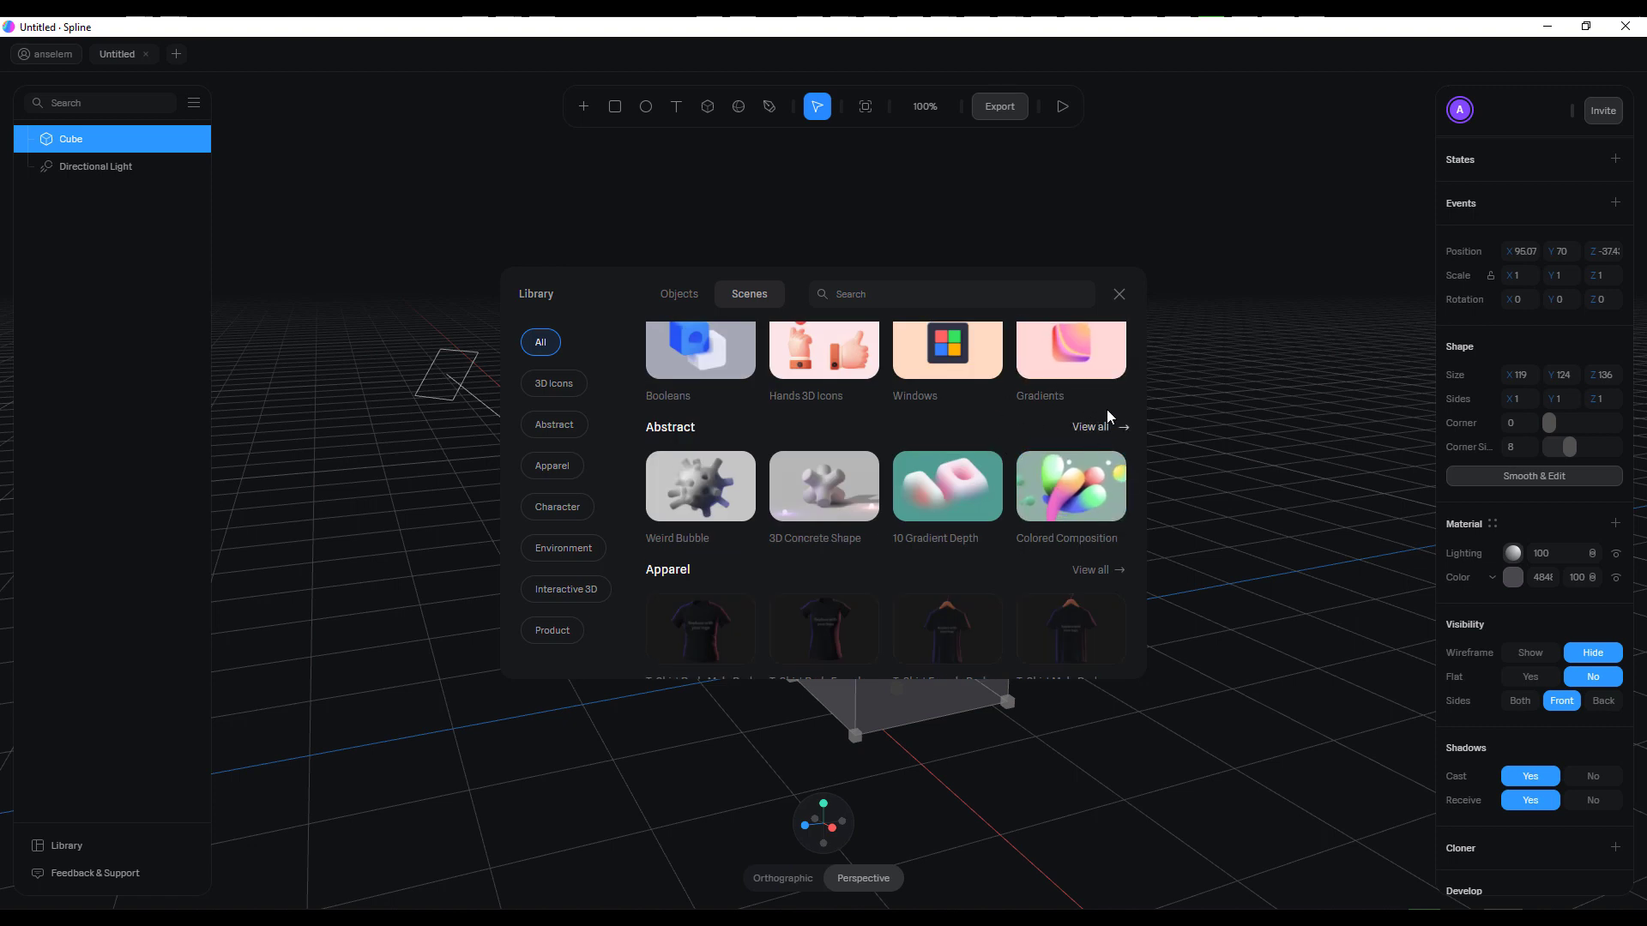
pyautogui.click(1118, 292)
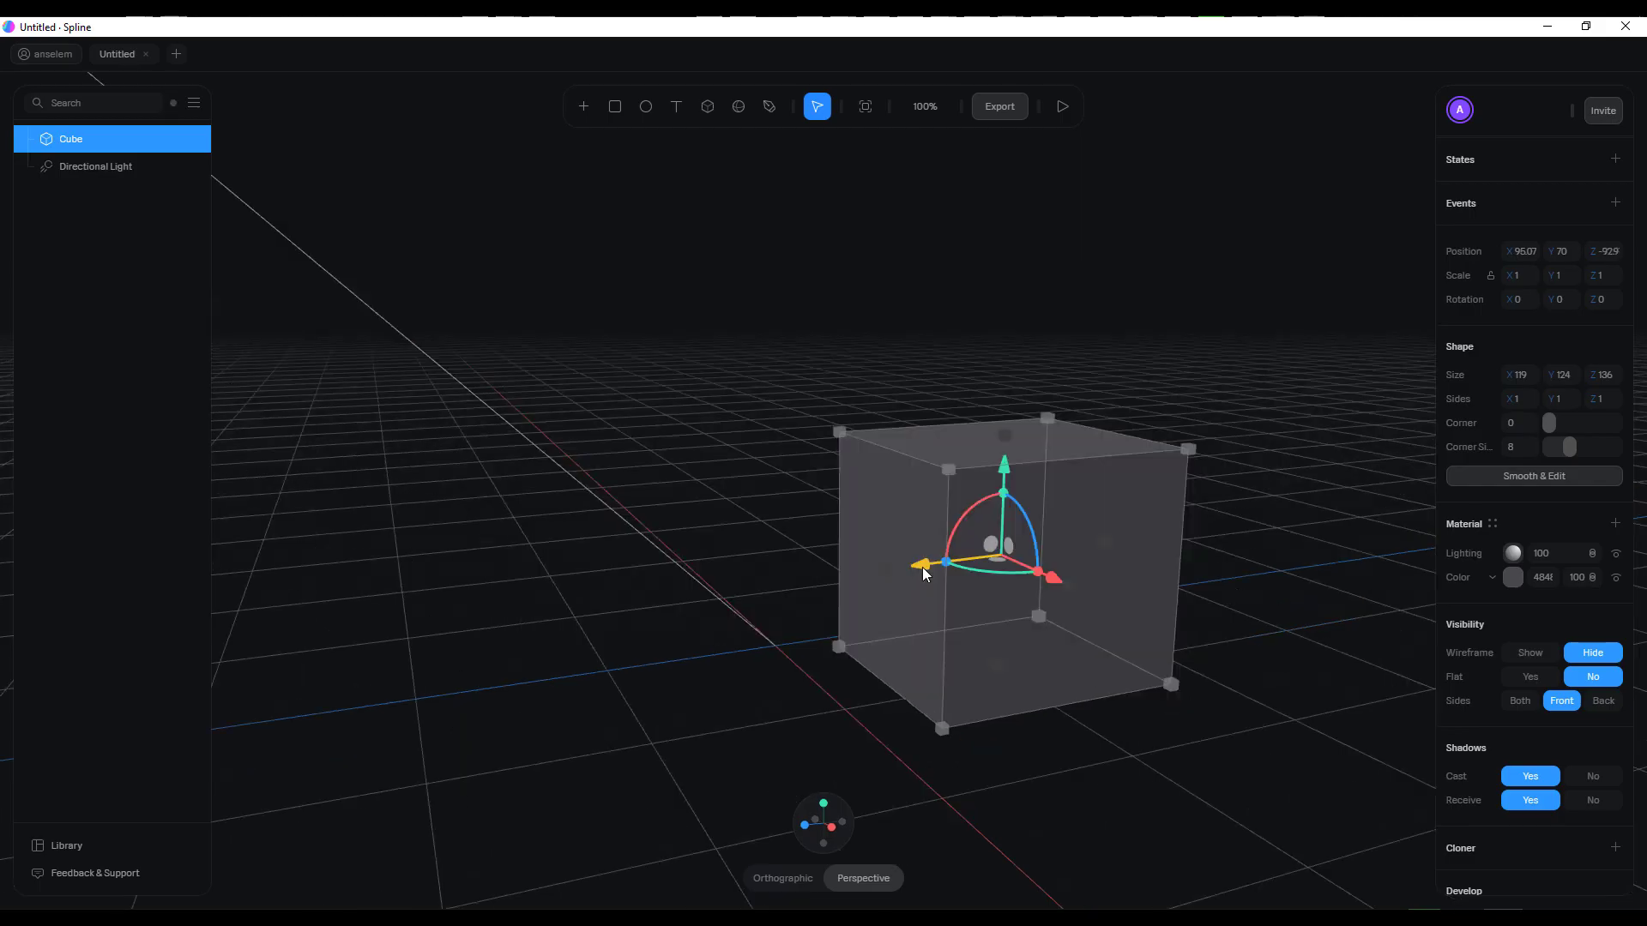
# Move the cube along Z to about -61 and convert it into a smoothed, editable mesh
pyautogui.moveTo(922, 571); pyautogui.dragTo(867, 574)
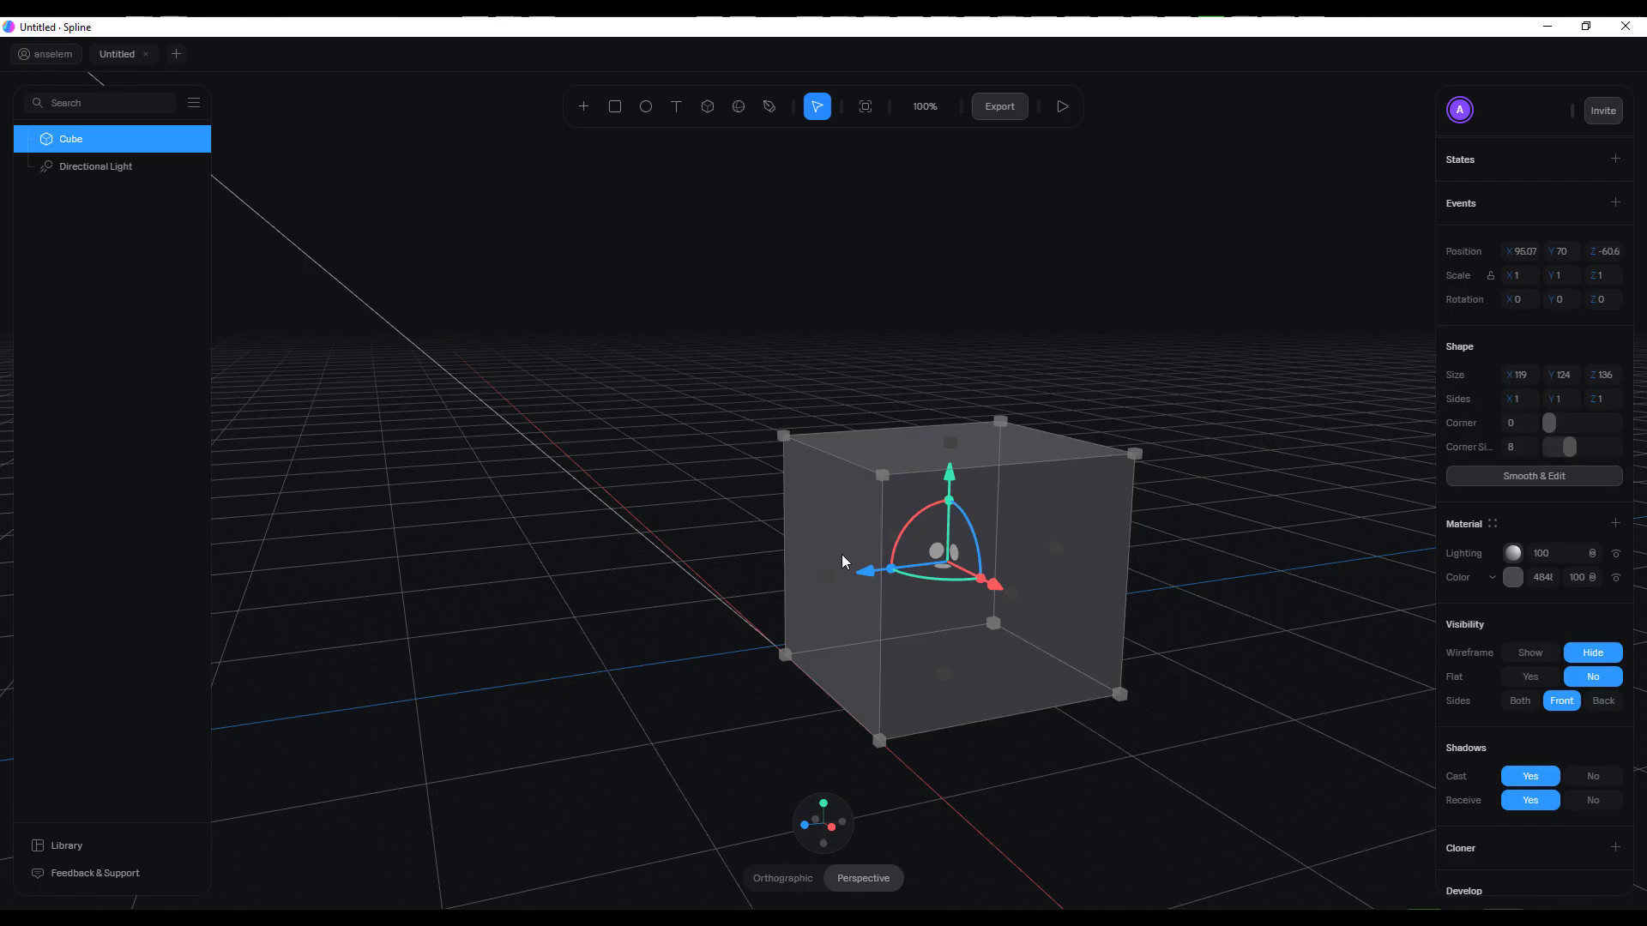
pyautogui.click(1541, 482)
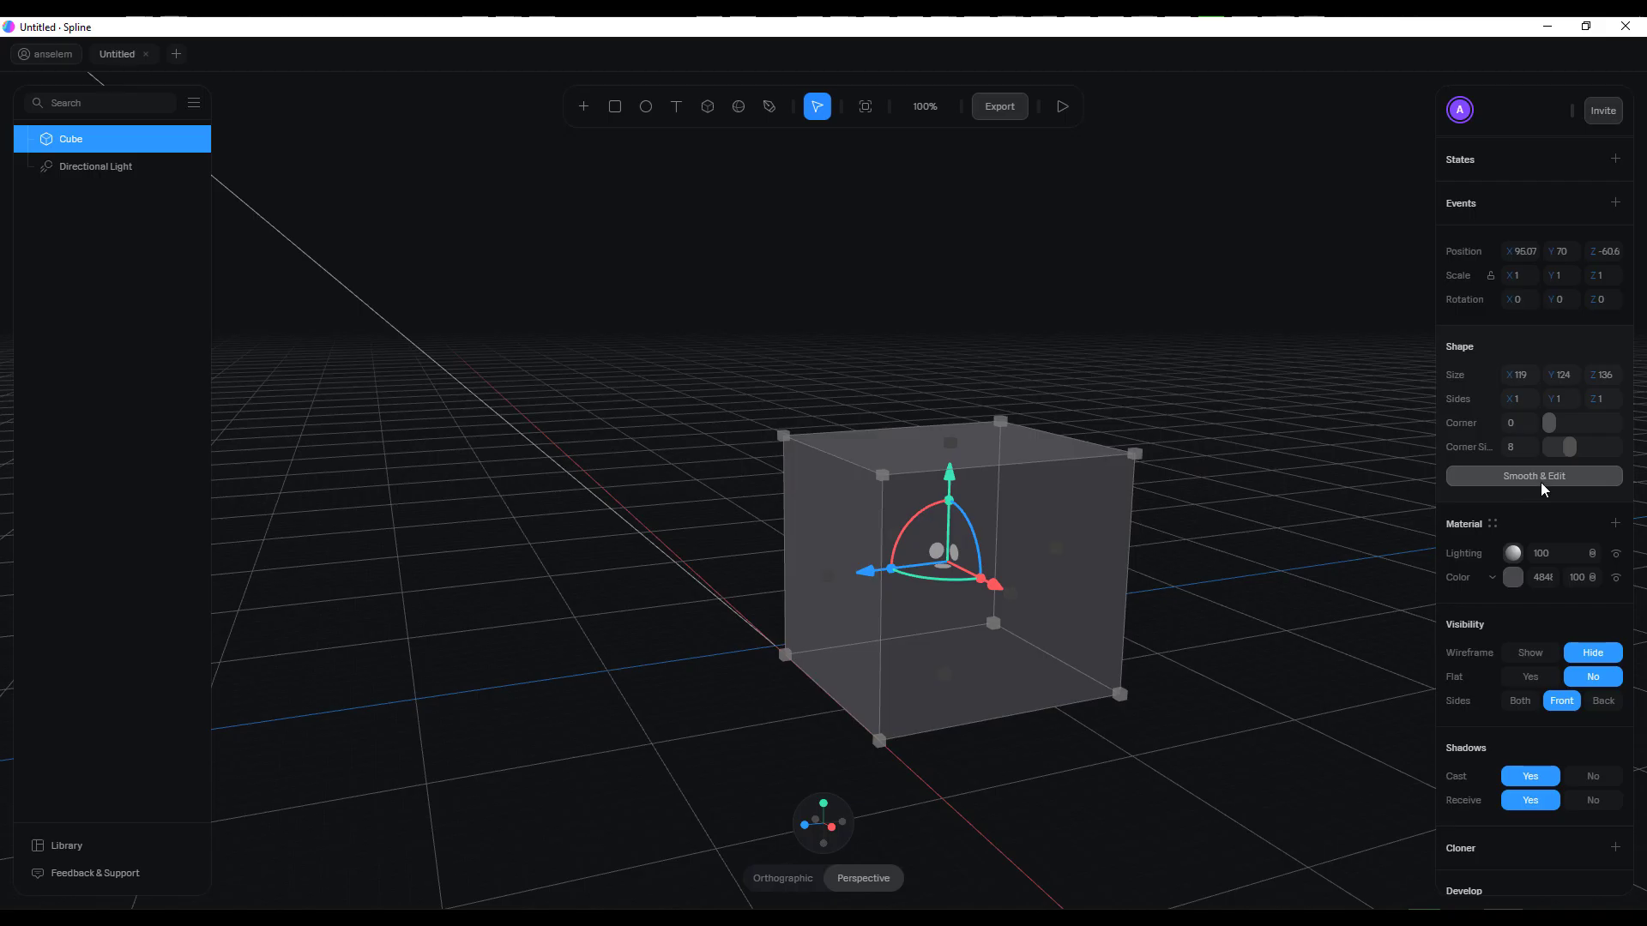
pyautogui.moveTo(1325, 538); pyautogui.dragTo(1271, 560, button='middle')
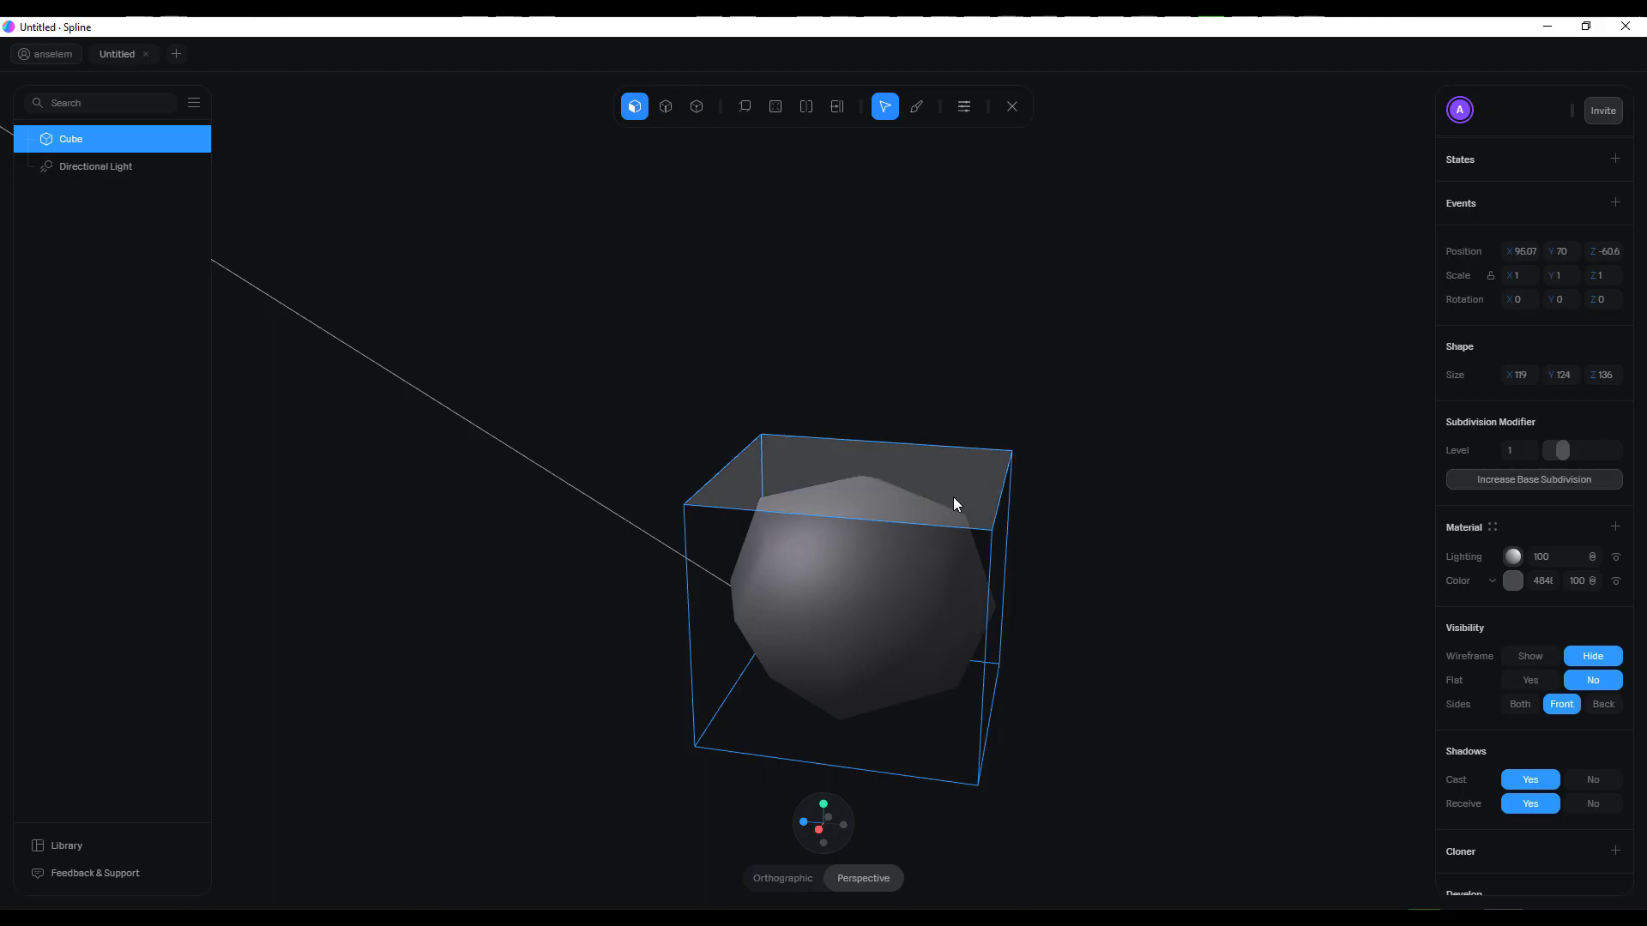
# Extrude one side face of the mesh outward along Z for the boot's foot, to a total depth of about 273
pyautogui.moveTo(776, 604); pyautogui.dragTo(886, 585, button='middle')
pyautogui.click(889, 584)
pyautogui.click(746, 107)
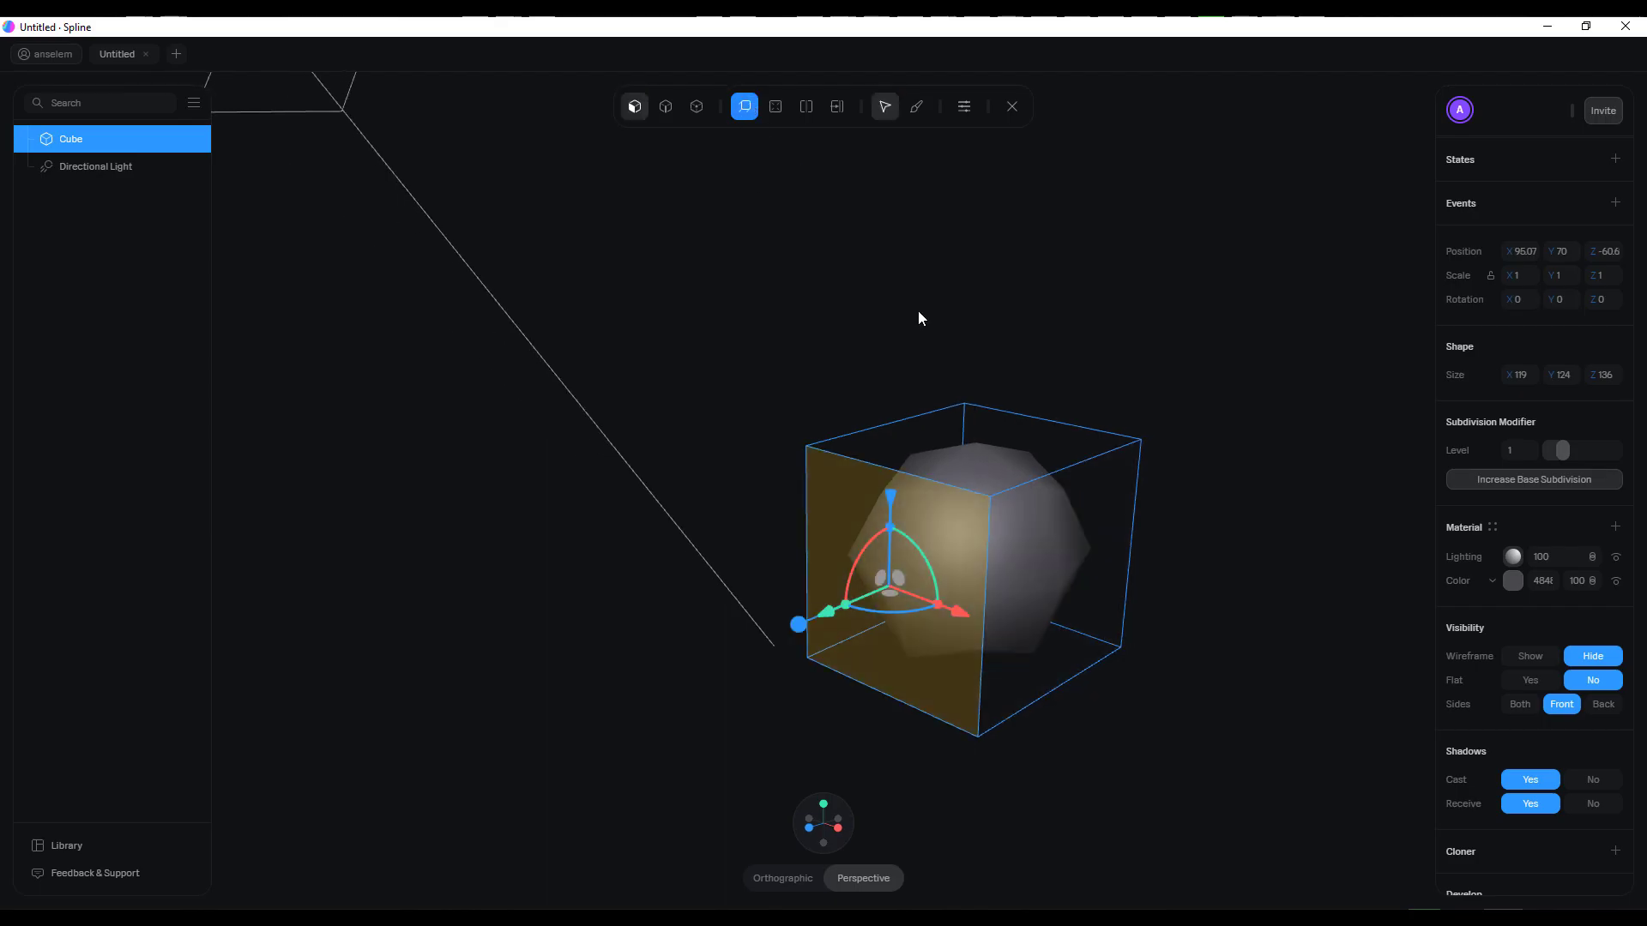
pyautogui.moveTo(1225, 738); pyautogui.dragTo(1124, 729, button='middle')
pyautogui.moveTo(682, 600); pyautogui.dragTo(369, 597)
# Extrude the top face of the original block upward as the boot's shaft, to a total height of about 263
pyautogui.moveTo(701, 645); pyautogui.dragTo(604, 722, button='middle')
pyautogui.moveTo(815, 605); pyautogui.dragTo(964, 600, button='middle')
pyautogui.click(964, 600)
pyautogui.moveTo(889, 407); pyautogui.dragTo(930, 126)
pyautogui.scroll(-2, 1003, 327)
pyautogui.moveTo(1003, 324); pyautogui.dragTo(1127, 440, button='middle')
# Inset the shaft's top face slightly and extrude it down inside the shaft to hollow out the boot
pyautogui.click(777, 107)
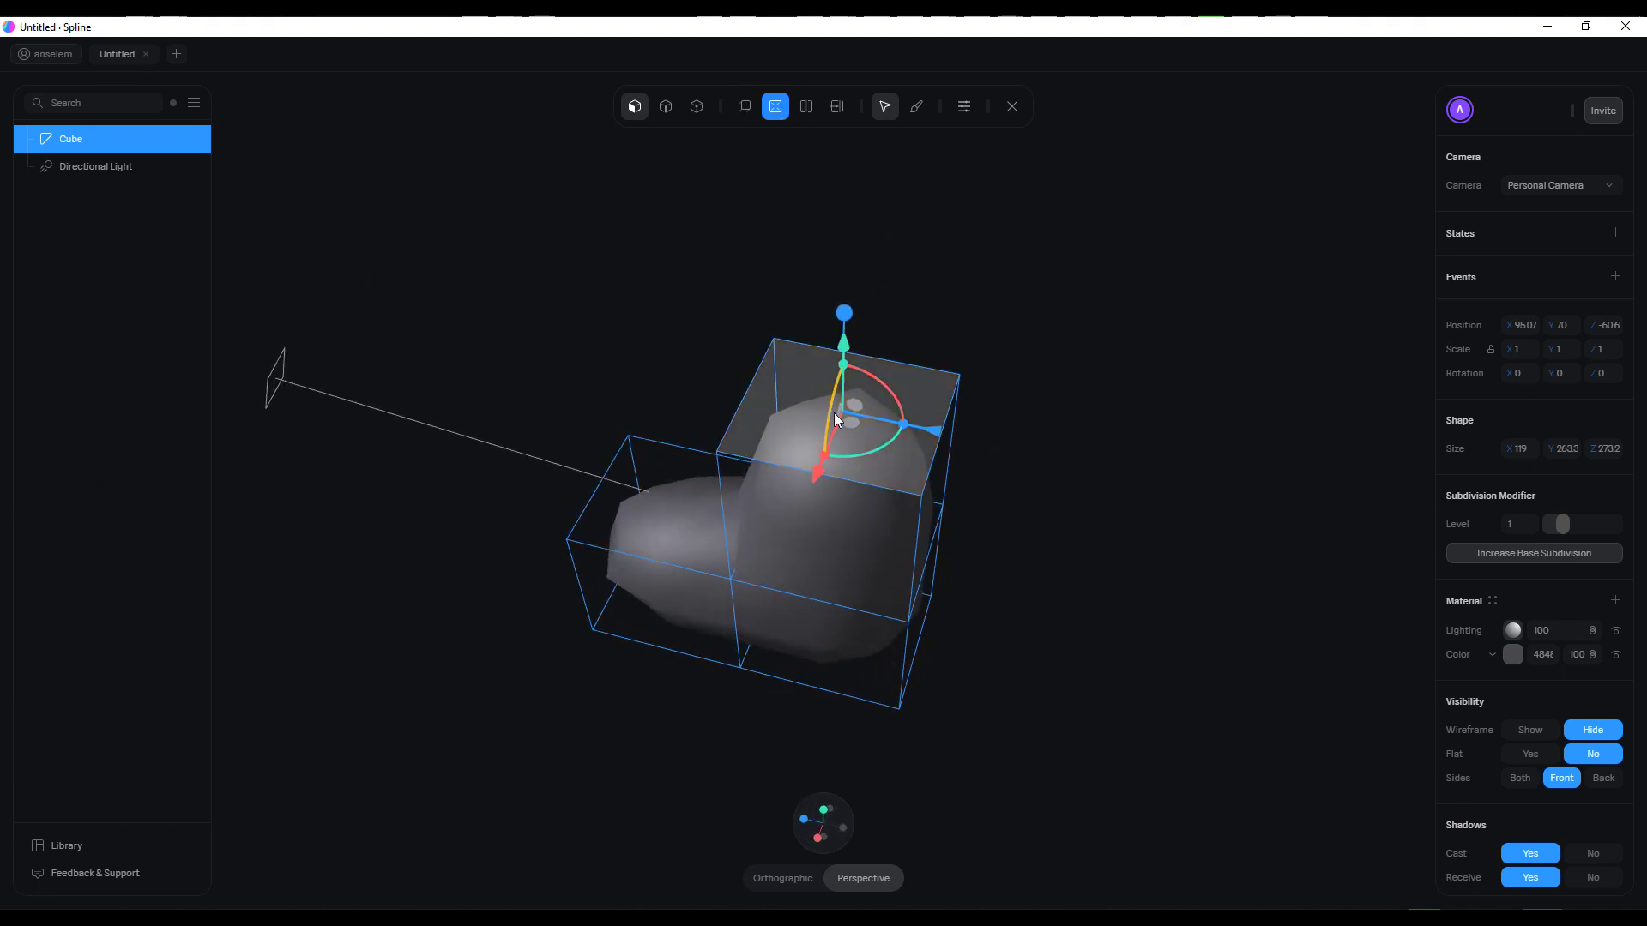
pyautogui.moveTo(1132, 328); pyautogui.dragTo(804, 222, button='middle')
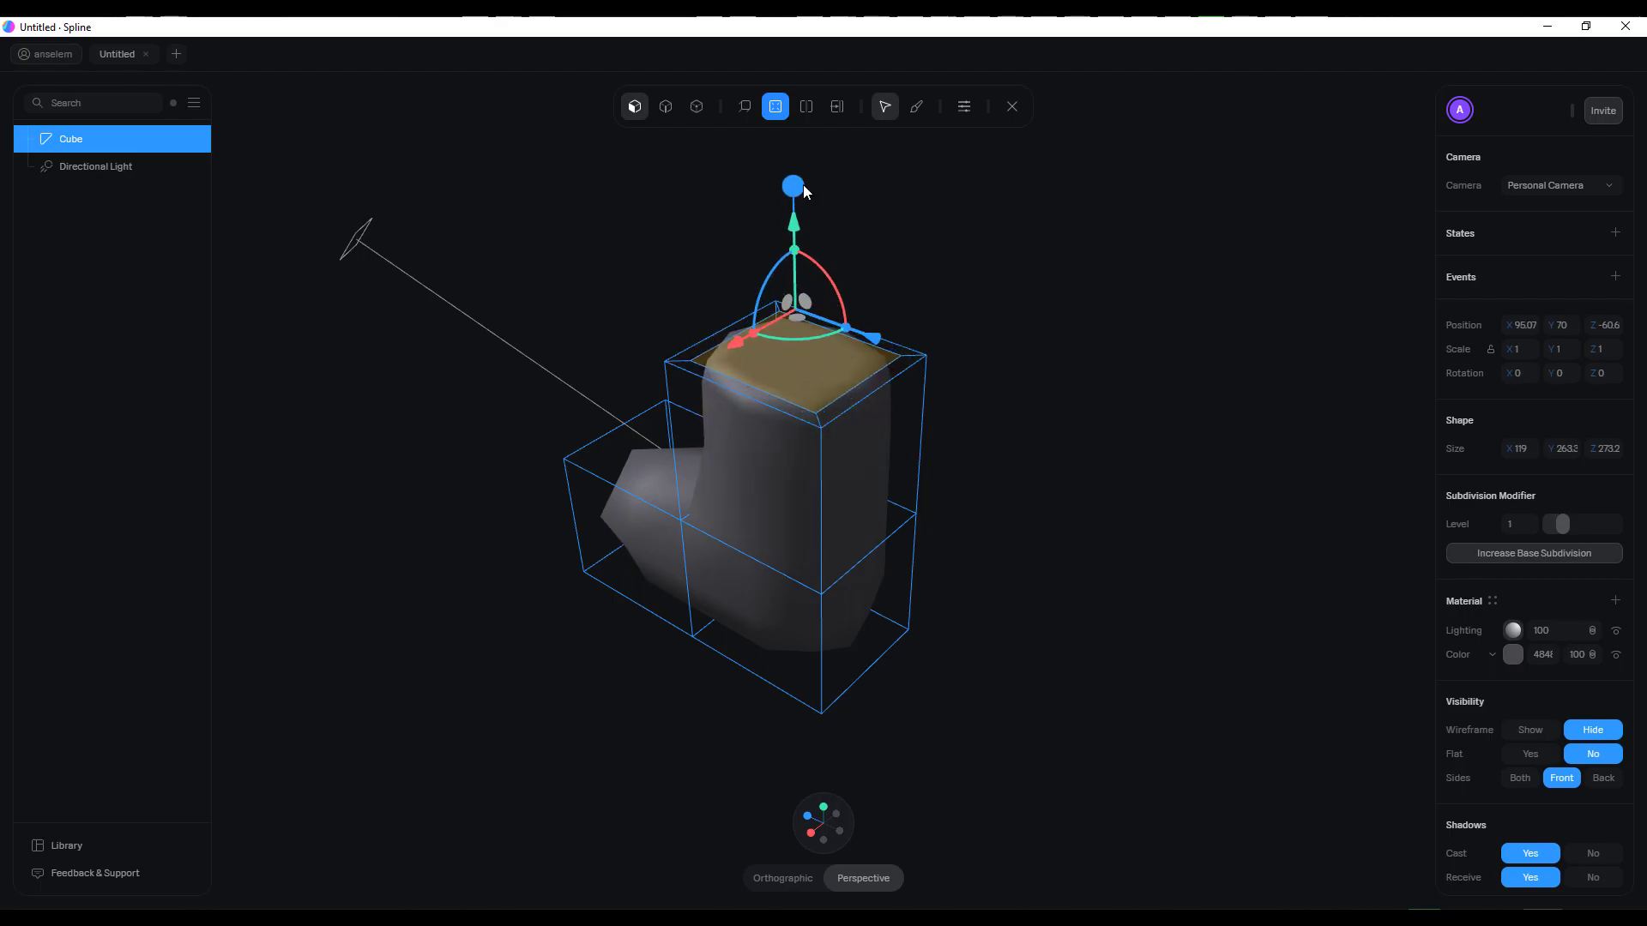
pyautogui.click(777, 107)
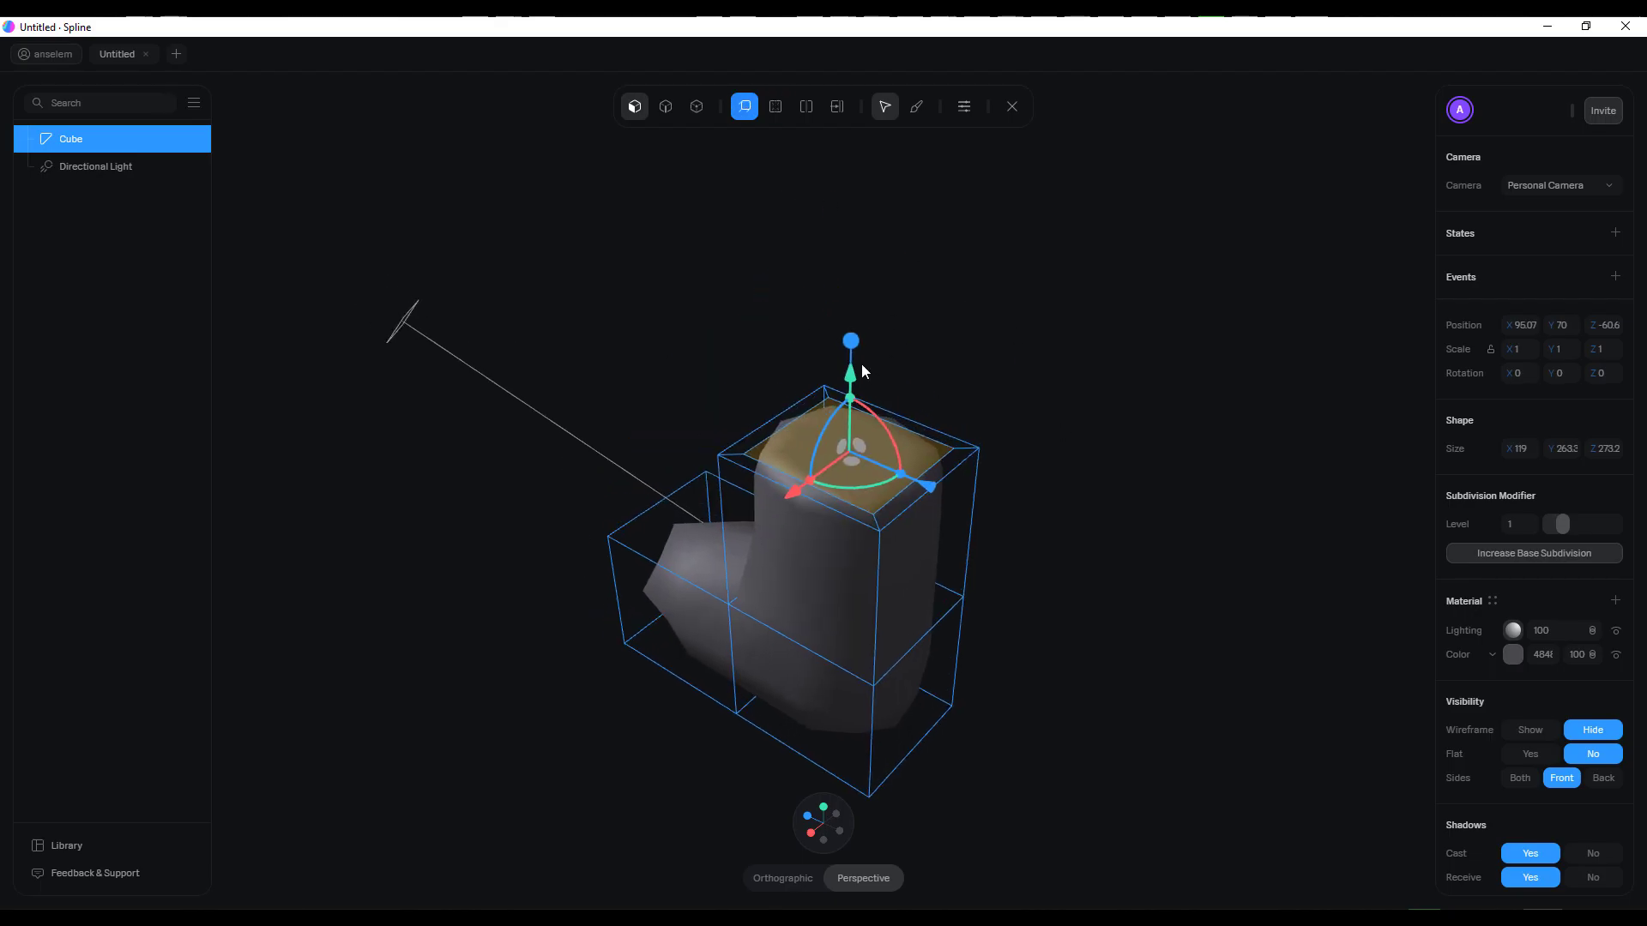
pyautogui.moveTo(853, 351); pyautogui.dragTo(866, 549)
pyautogui.moveTo(866, 545); pyautogui.dragTo(867, 308, button='middle')
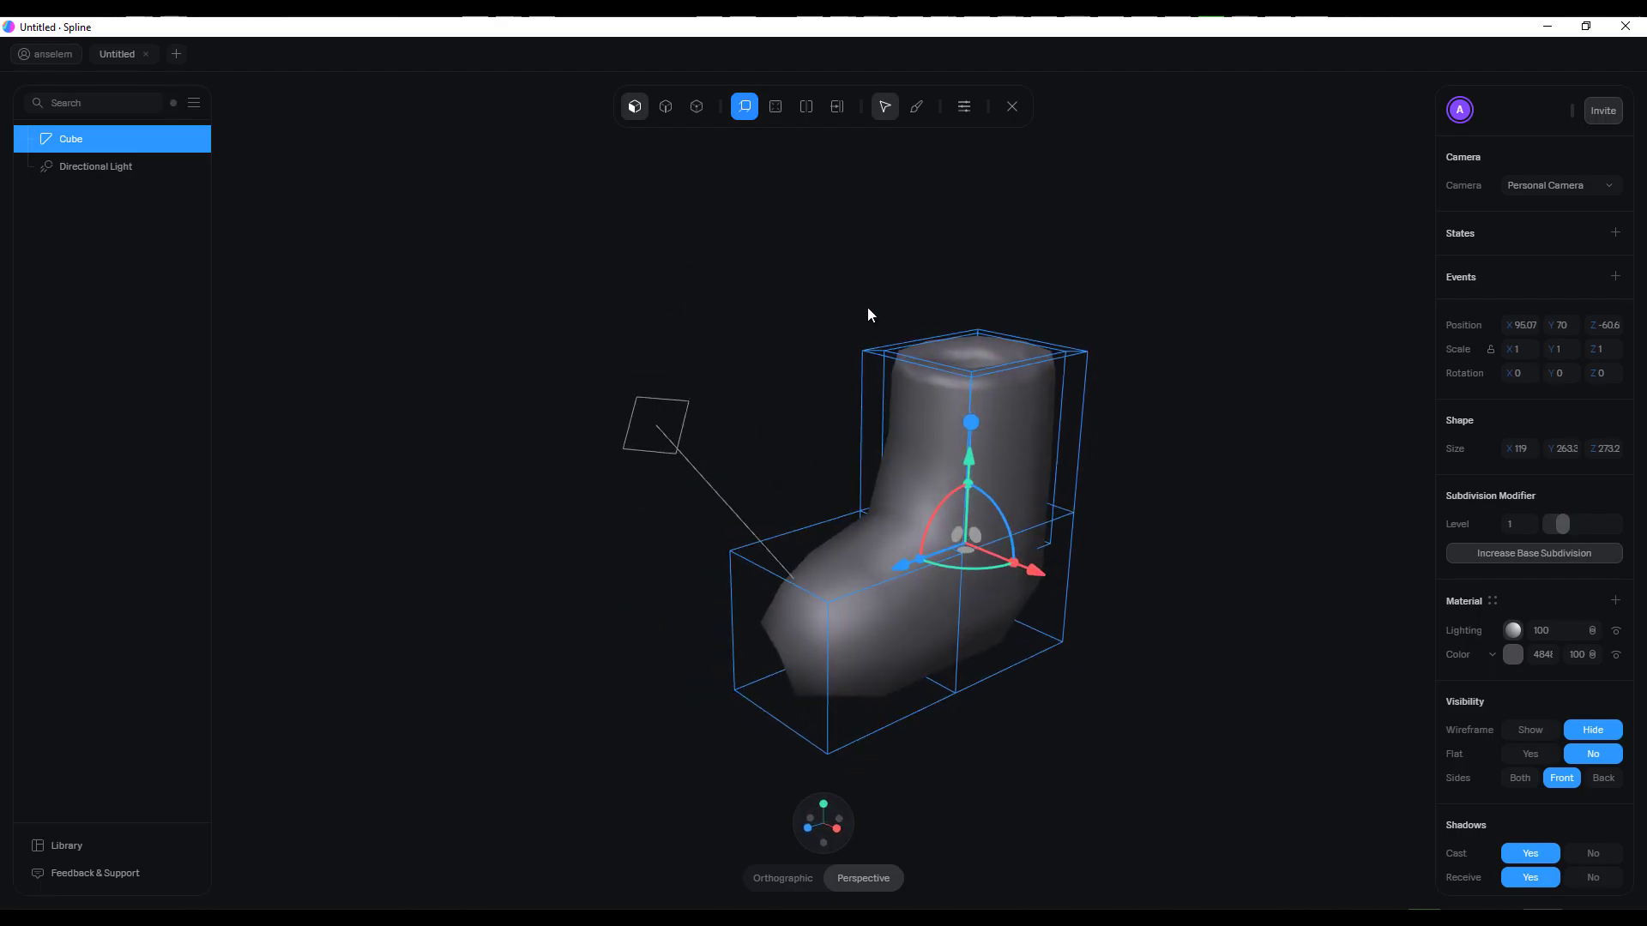
# Switch to edge editing and add two loop cuts: one horizontal near the sole and one lengthwise through the boot's middle
pyautogui.click(665, 107)
pyautogui.moveTo(1084, 501); pyautogui.dragTo(1171, 481, button='middle')
pyautogui.scroll(5, 1109, 395)
pyautogui.scroll(-2, 1040, 415)
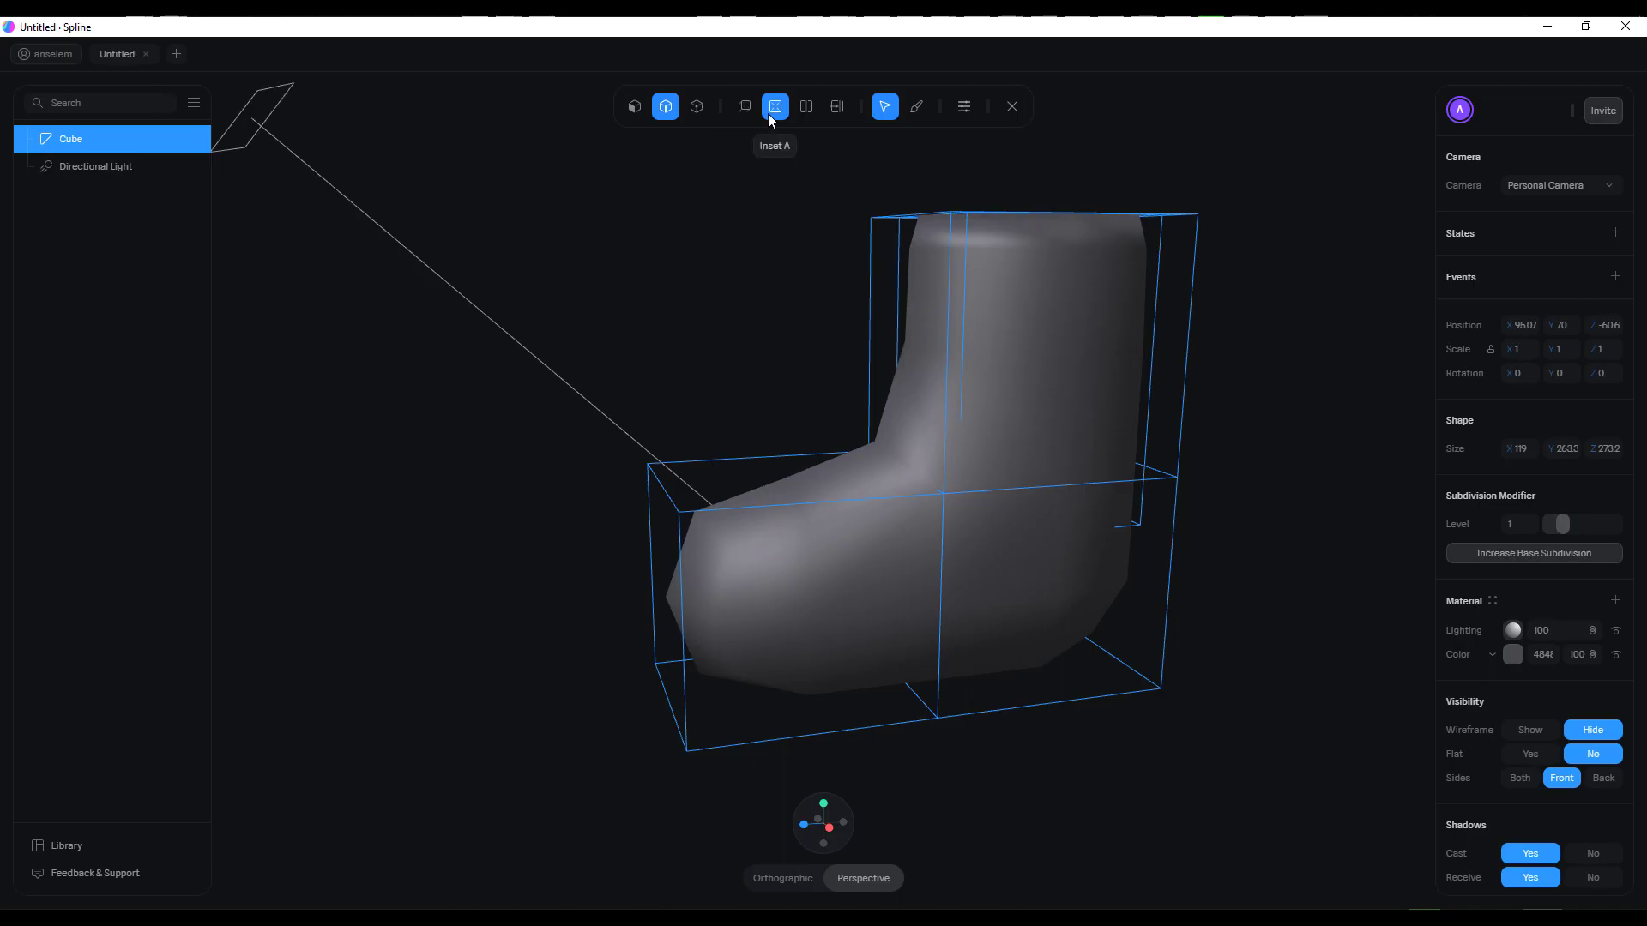
pyautogui.click(806, 109)
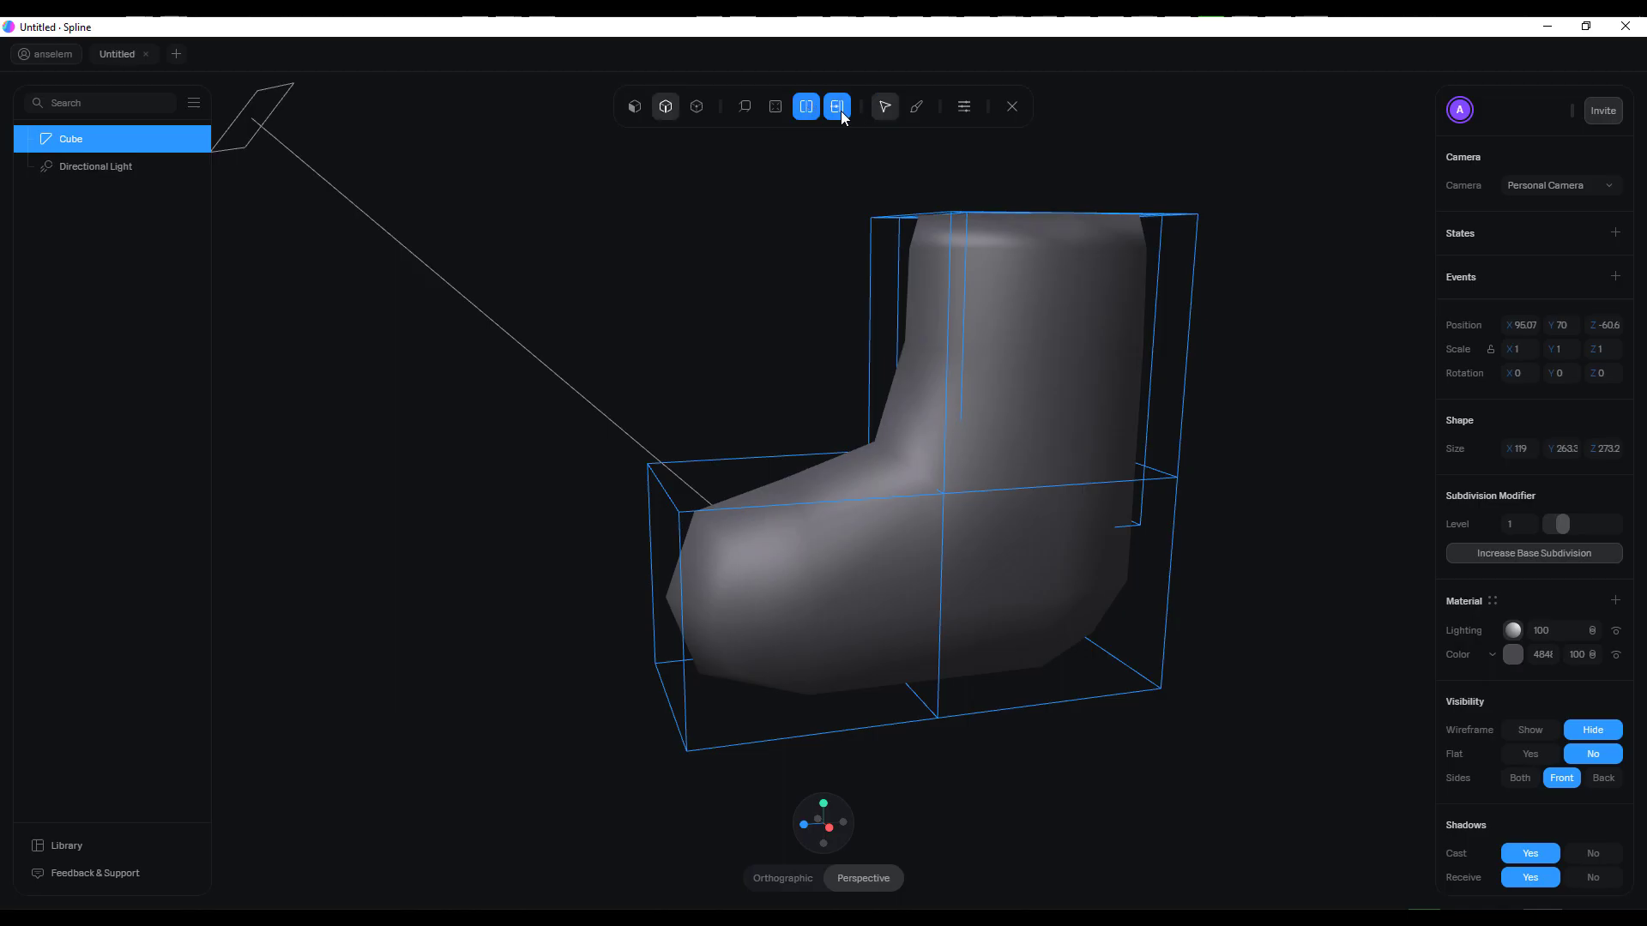
pyautogui.click(943, 607)
pyautogui.moveTo(904, 497); pyautogui.dragTo(903, 588)
pyautogui.moveTo(558, 635); pyautogui.dragTo(669, 652)
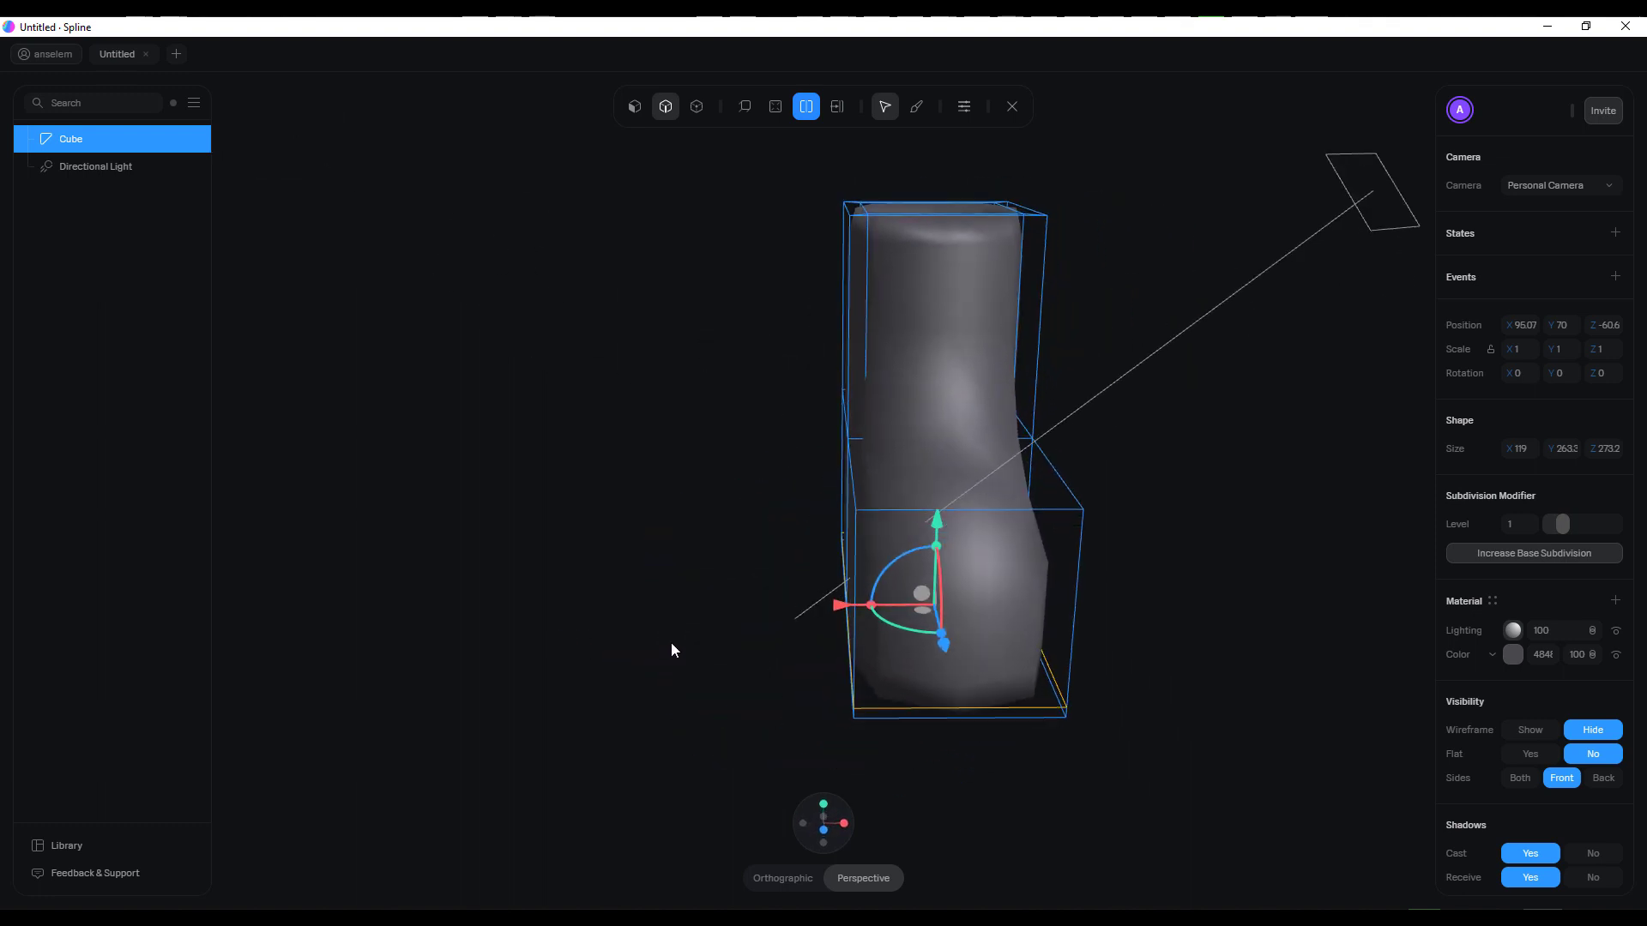
pyautogui.click(974, 516)
pyautogui.moveTo(1261, 588); pyautogui.dragTo(1180, 599)
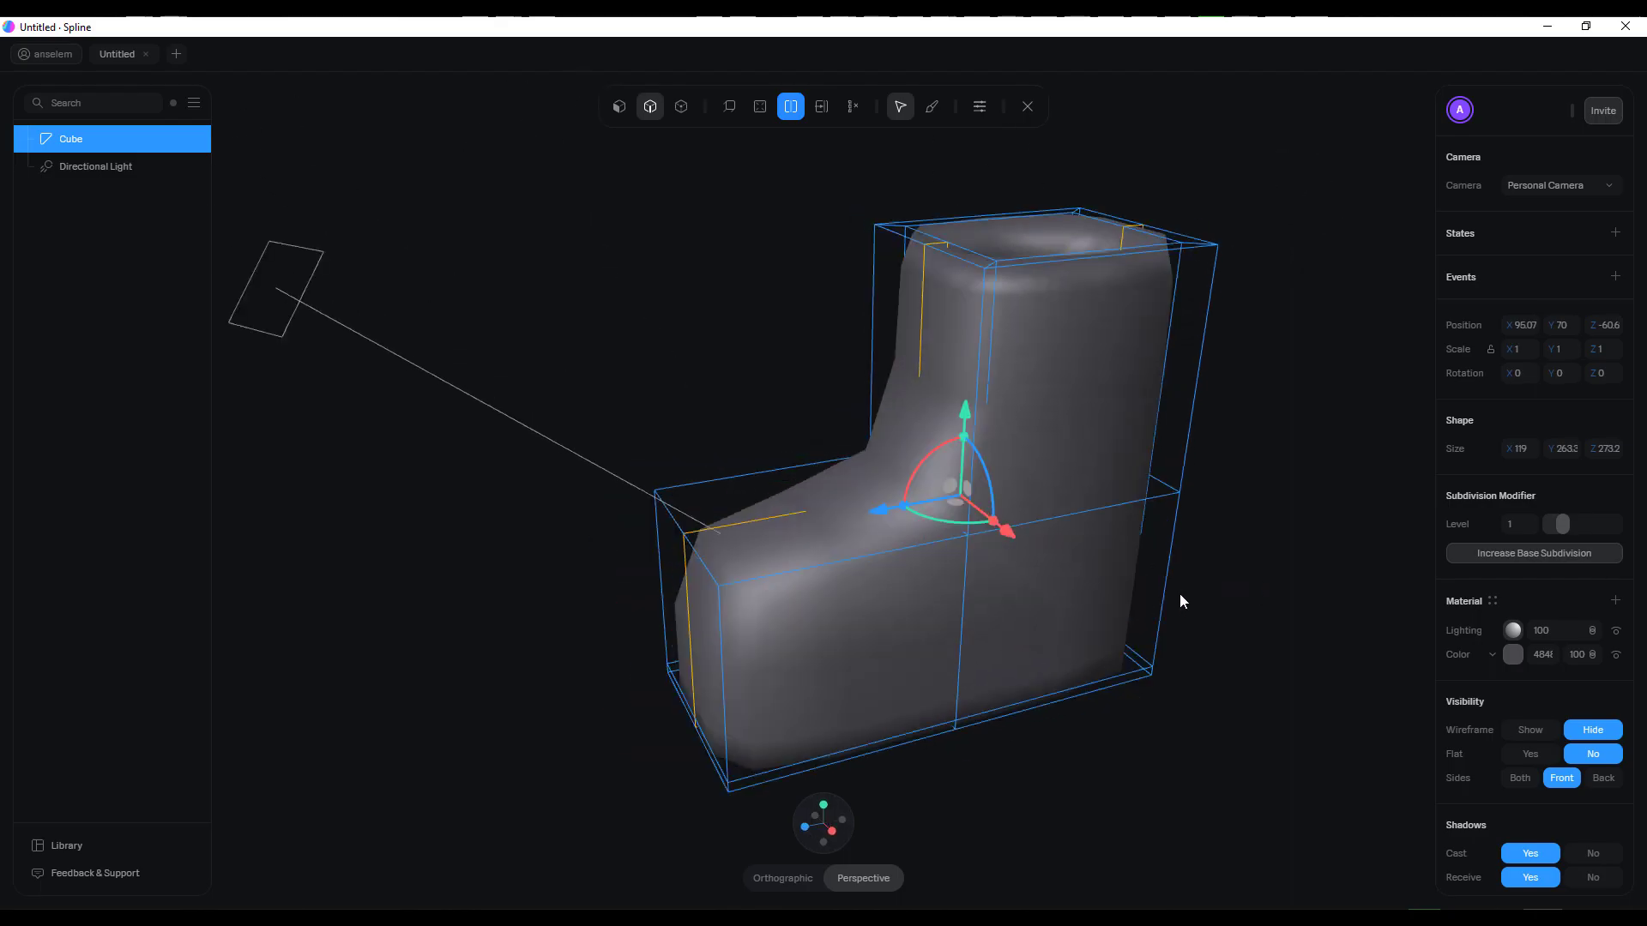
# Add two horizontal loop cuts around the outside of the shaft, one raised near the rim and one lower down
pyautogui.click(986, 301)
pyautogui.moveTo(1044, 242); pyautogui.dragTo(1046, 187)
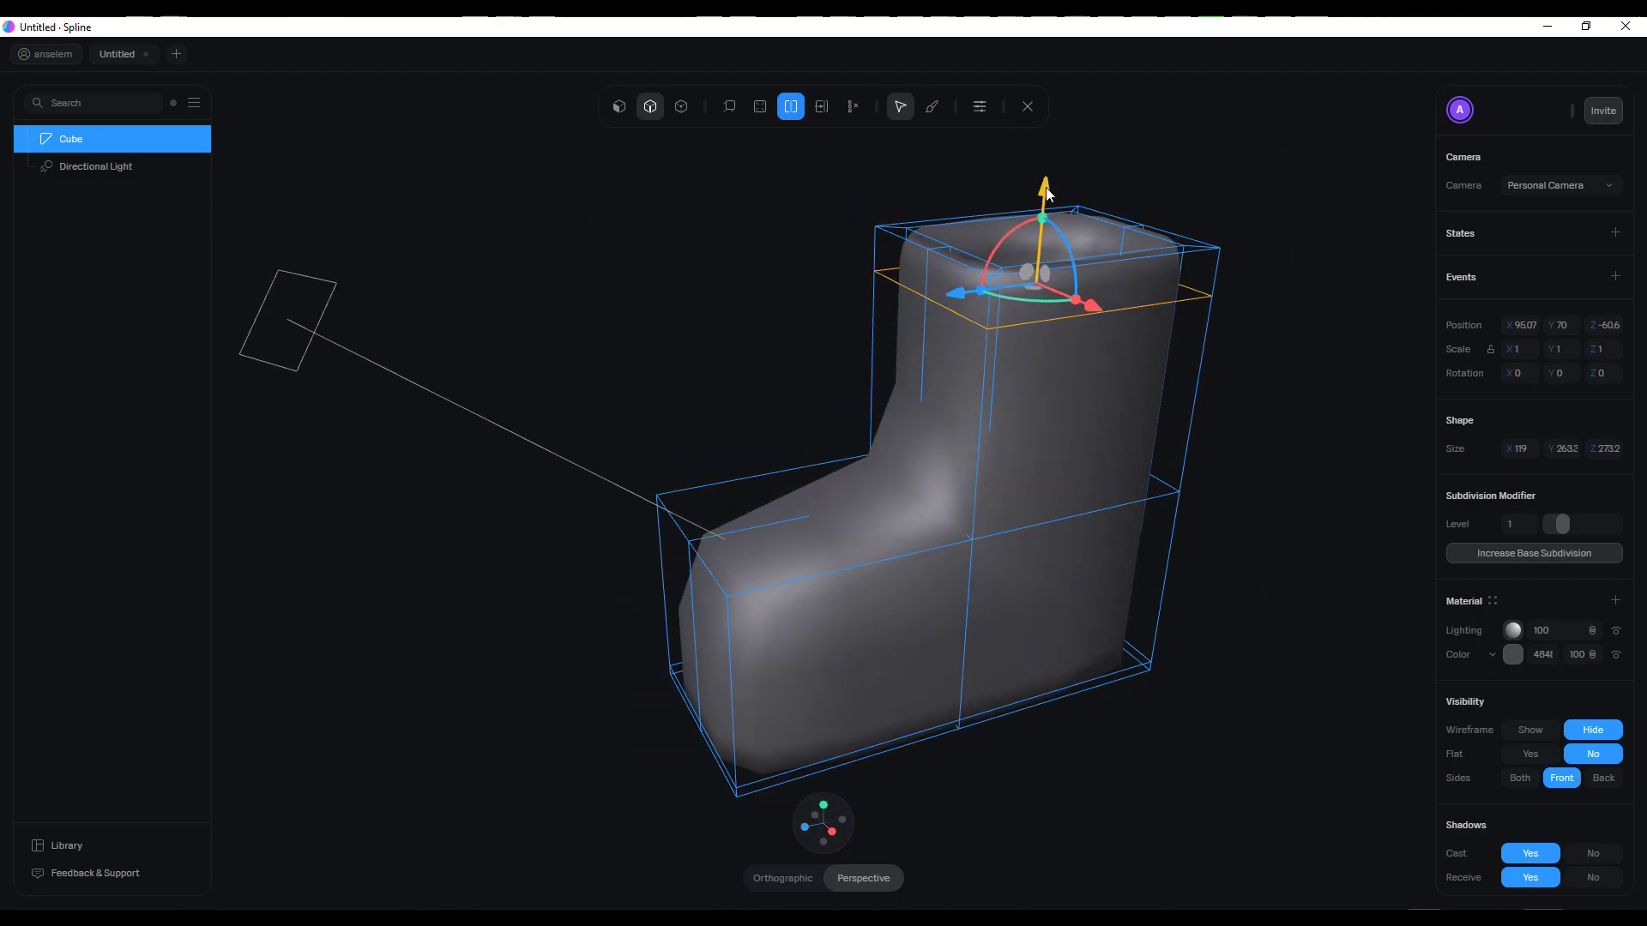
pyautogui.click(993, 443)
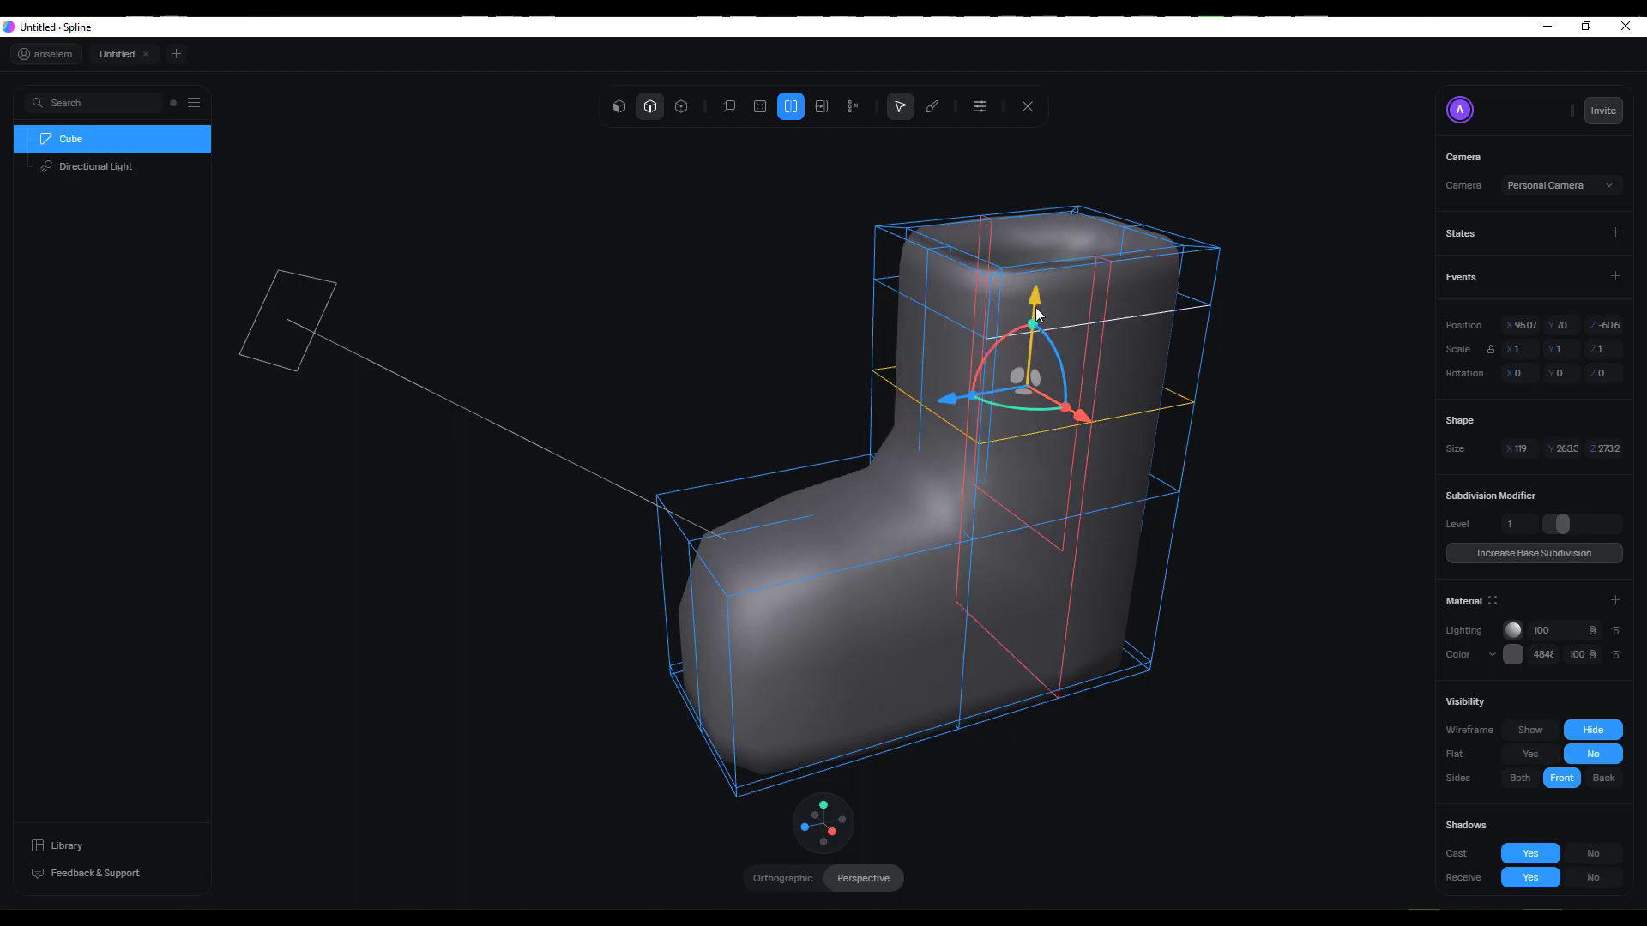
pyautogui.moveTo(1232, 302); pyautogui.dragTo(1162, 444)
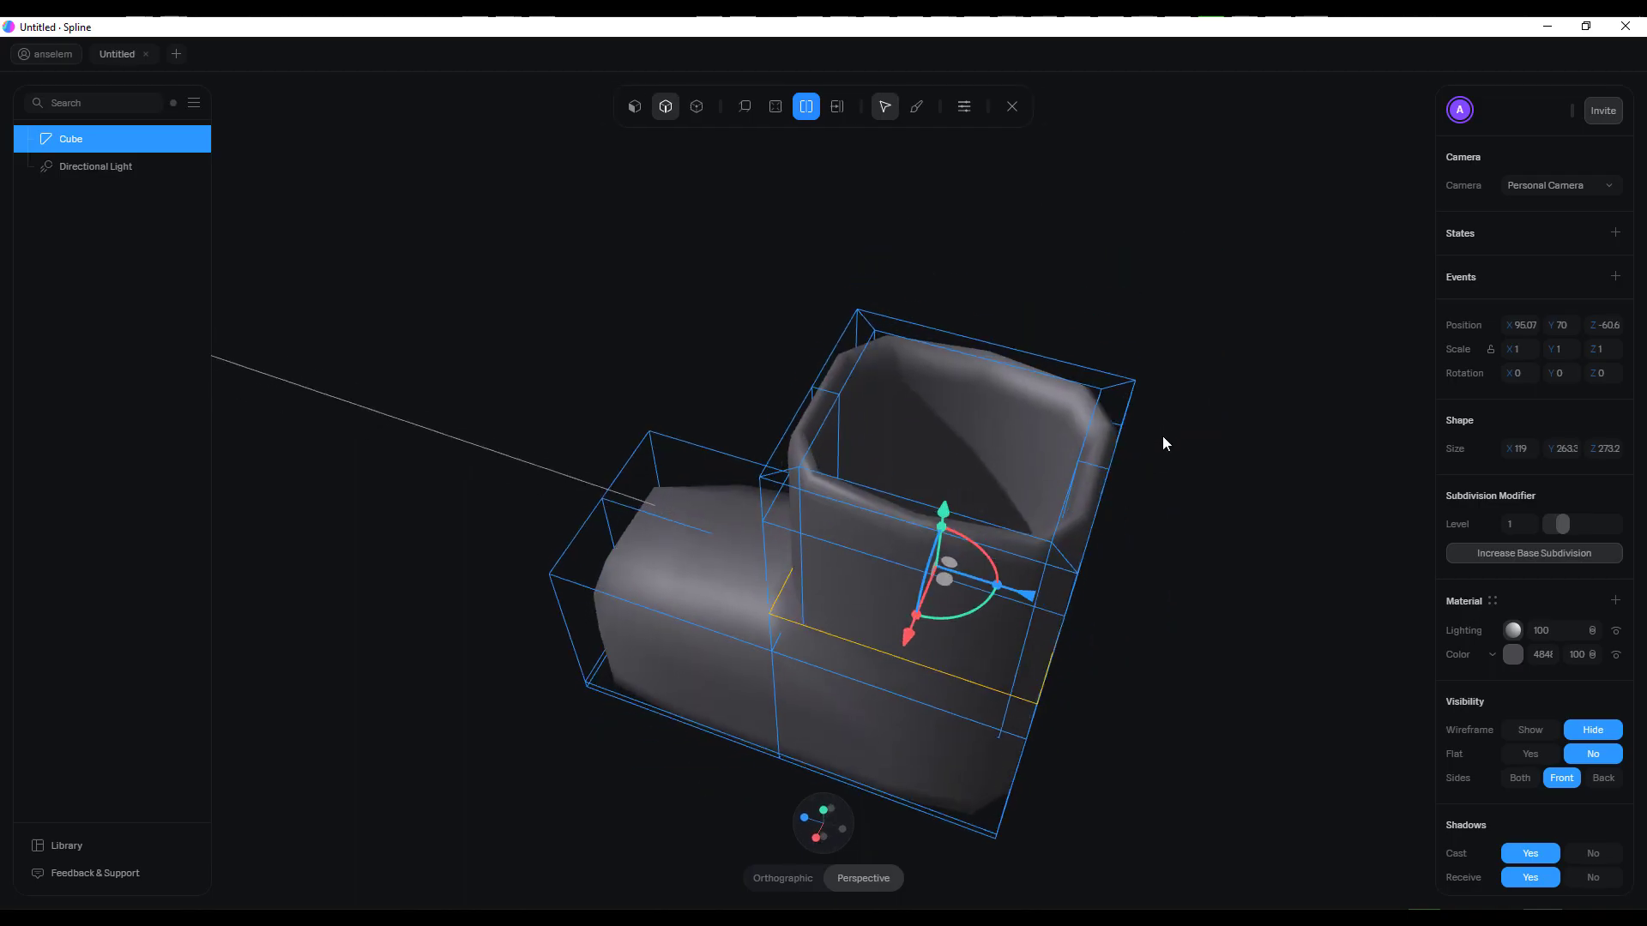
# Add a vertical loop cut across the shaft and scale it outward along X to an overall width of about 153
pyautogui.click(997, 368)
pyautogui.moveTo(1381, 536); pyautogui.dragTo(1269, 580)
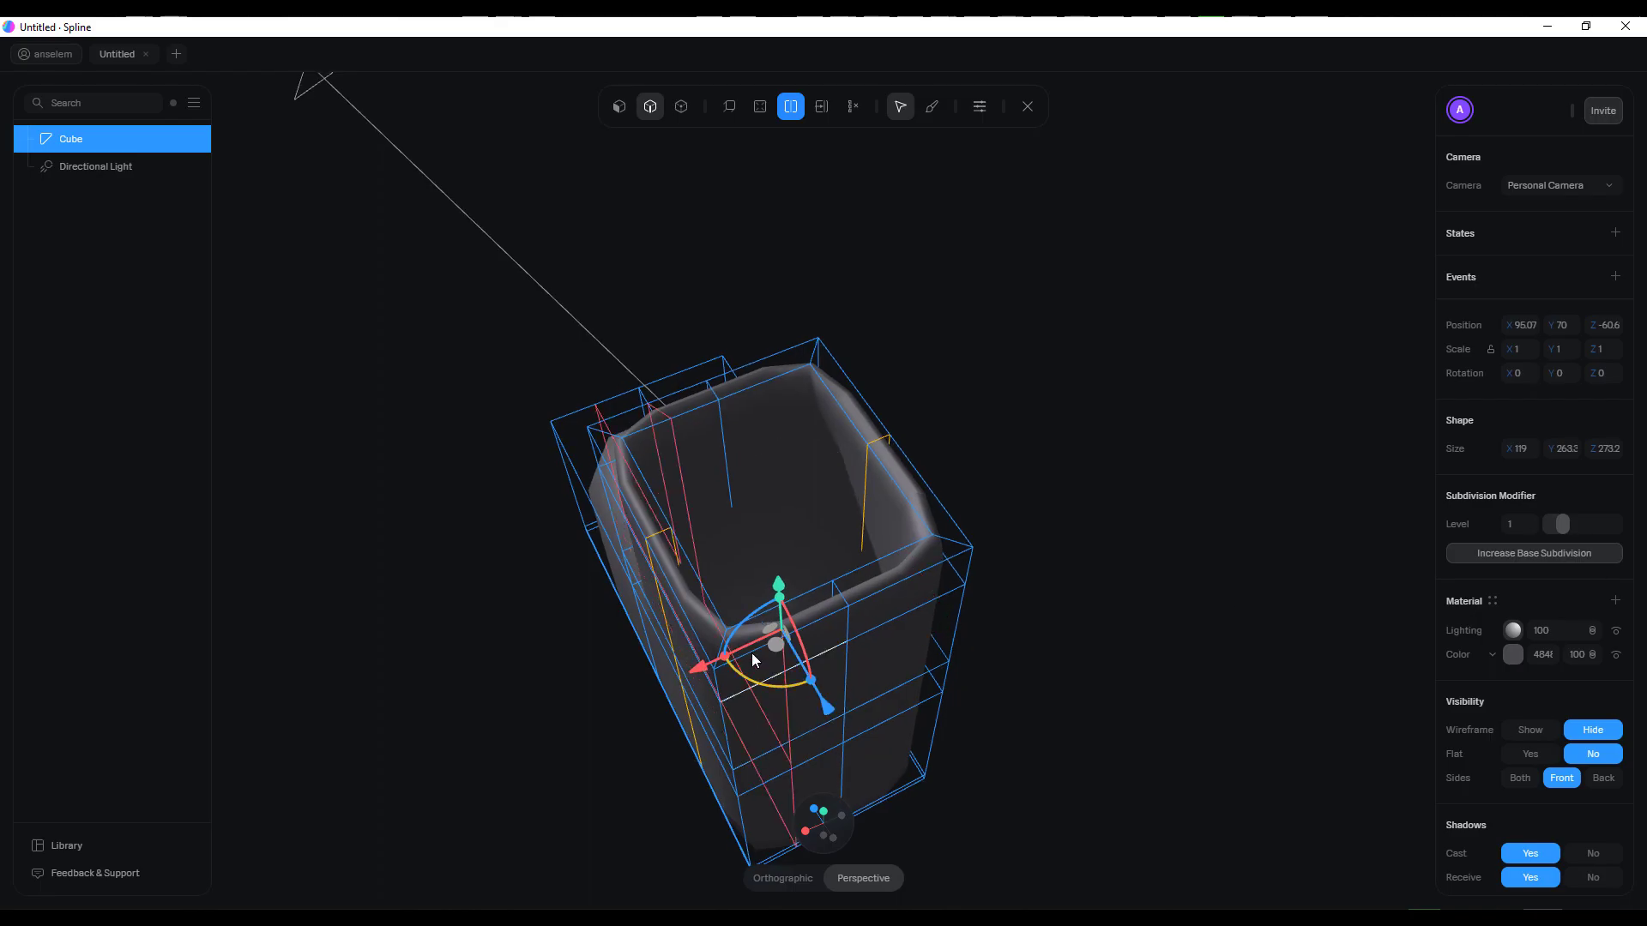
pyautogui.click(725, 659)
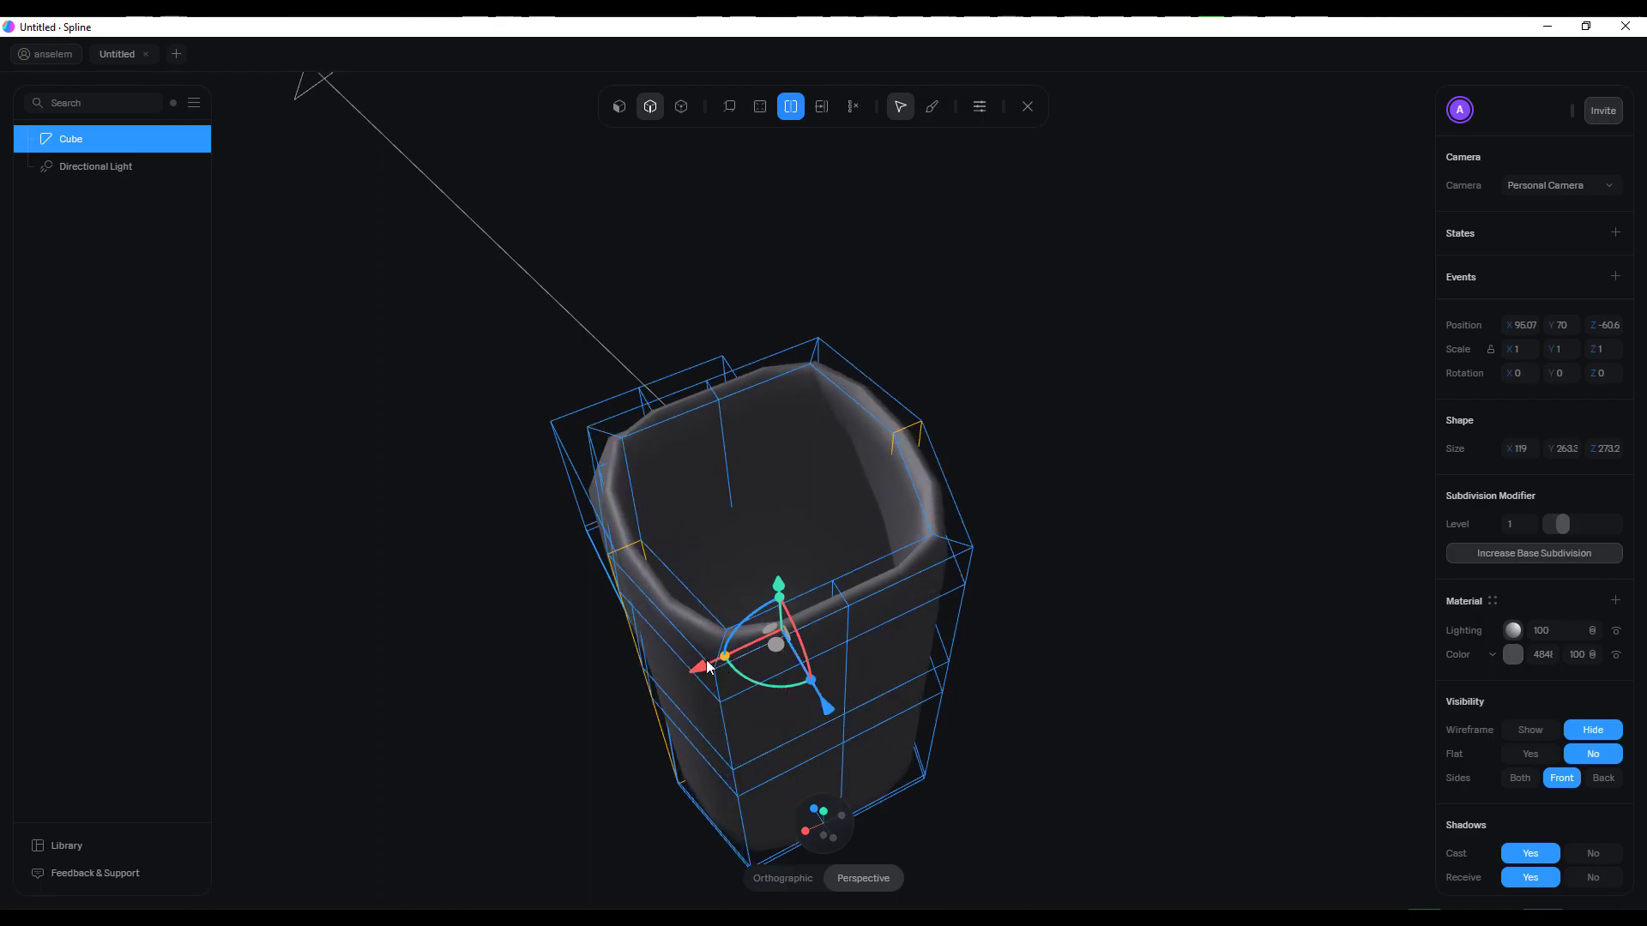
pyautogui.moveTo(970, 605); pyautogui.dragTo(887, 650)
# Add a horizontal loop cut around the foot, widen it along X to about 172, and lower it toward the sole
pyautogui.click(952, 631)
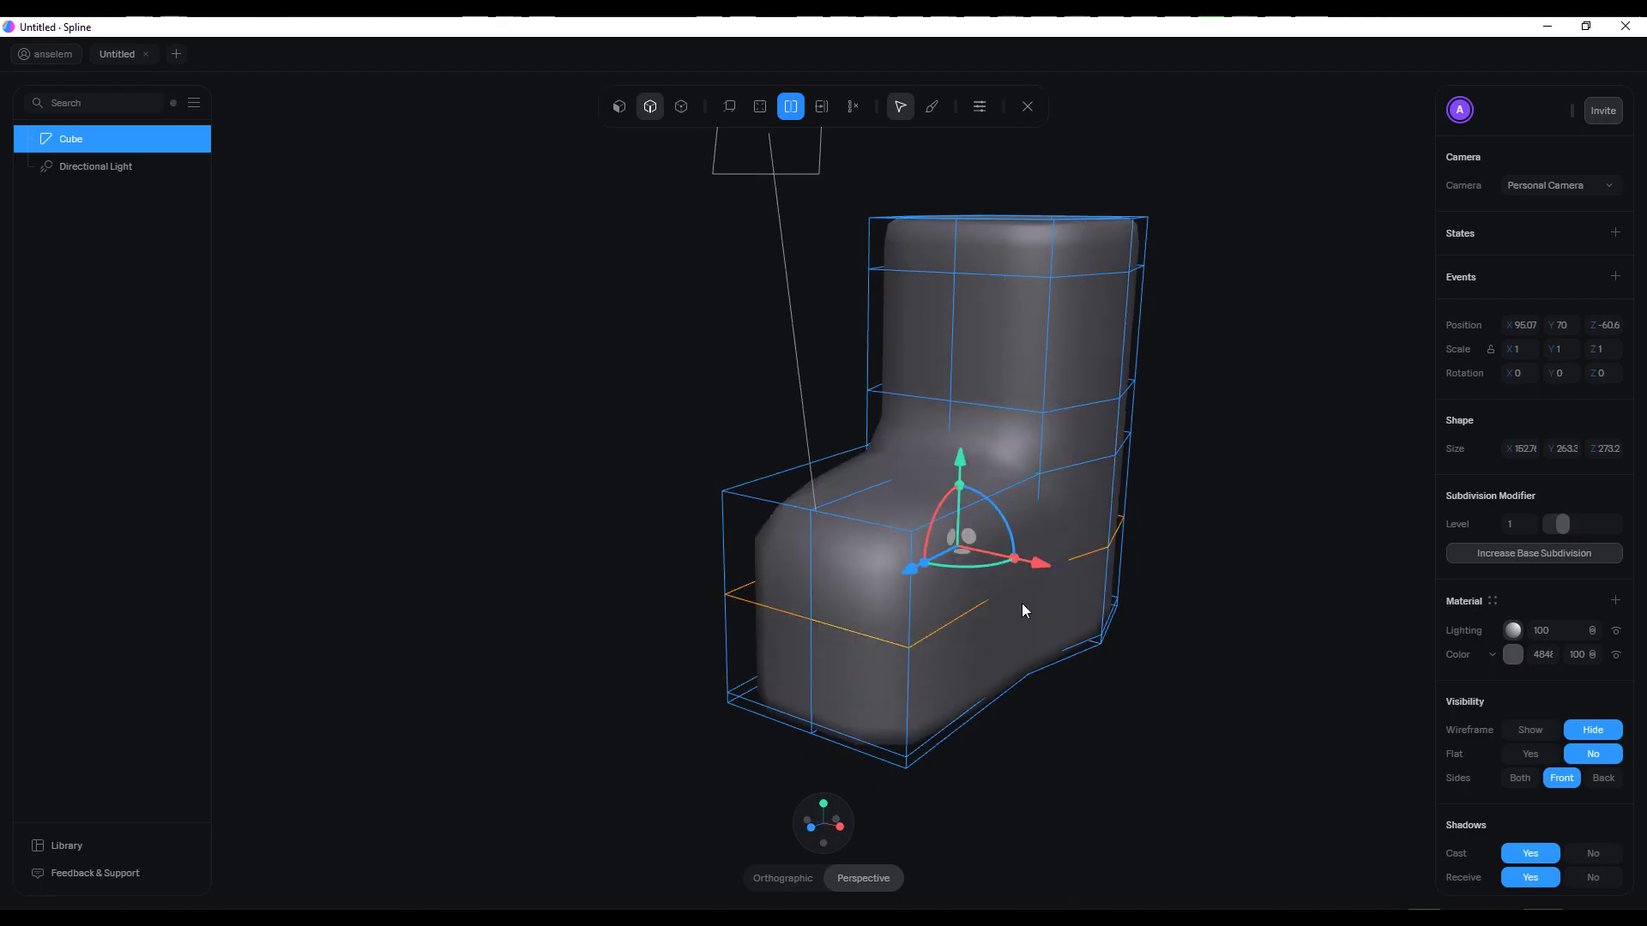
pyautogui.moveTo(1011, 557); pyautogui.dragTo(1016, 560)
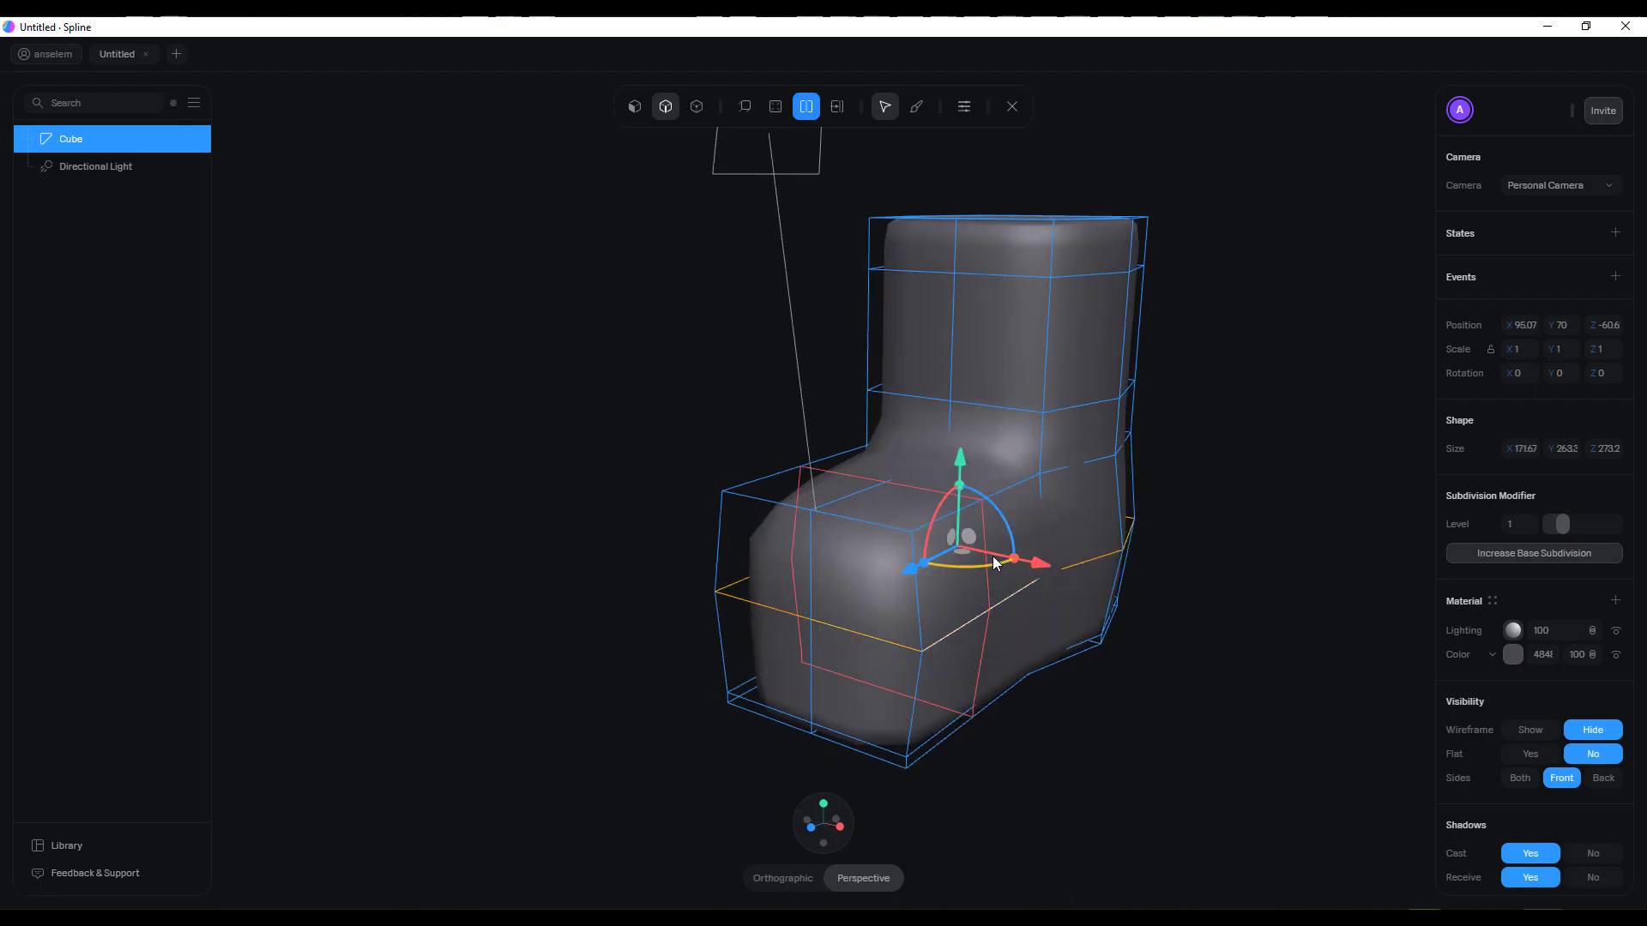
pyautogui.moveTo(962, 470); pyautogui.dragTo(947, 527)
pyautogui.moveTo(1187, 532); pyautogui.dragTo(991, 608, button='middle')
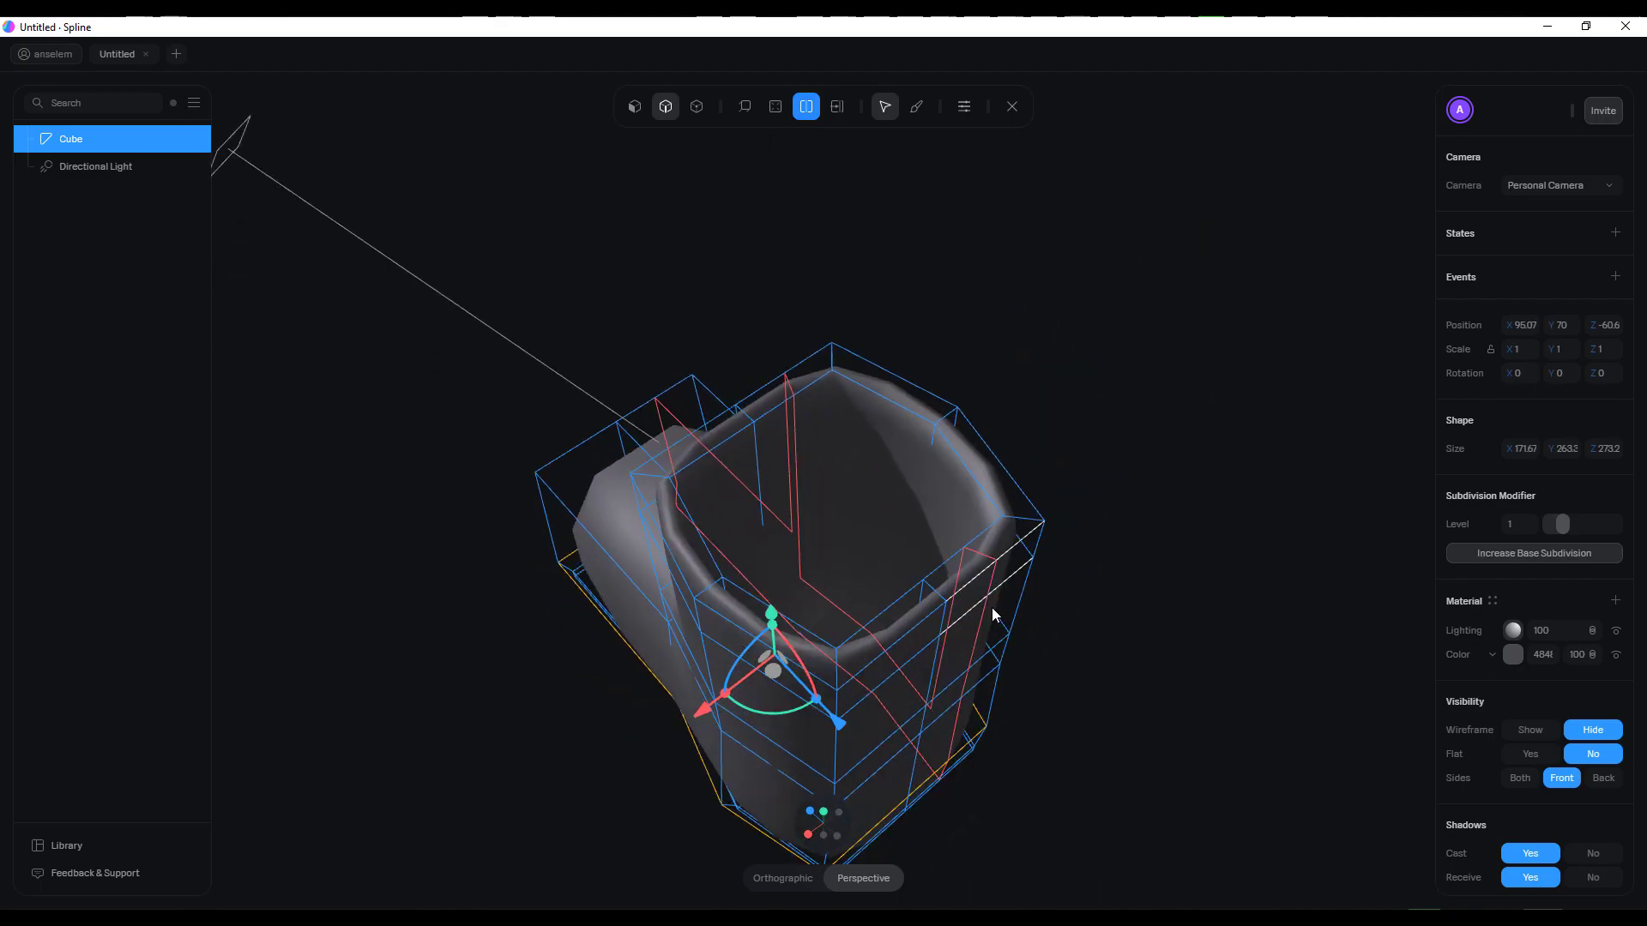
# Add a loop cut around the inside wall of the shaft and raise it toward the rim
pyautogui.click(772, 467)
pyautogui.moveTo(785, 476); pyautogui.dragTo(1023, 269, button='middle')
pyautogui.moveTo(1022, 268); pyautogui.dragTo(1020, 220)
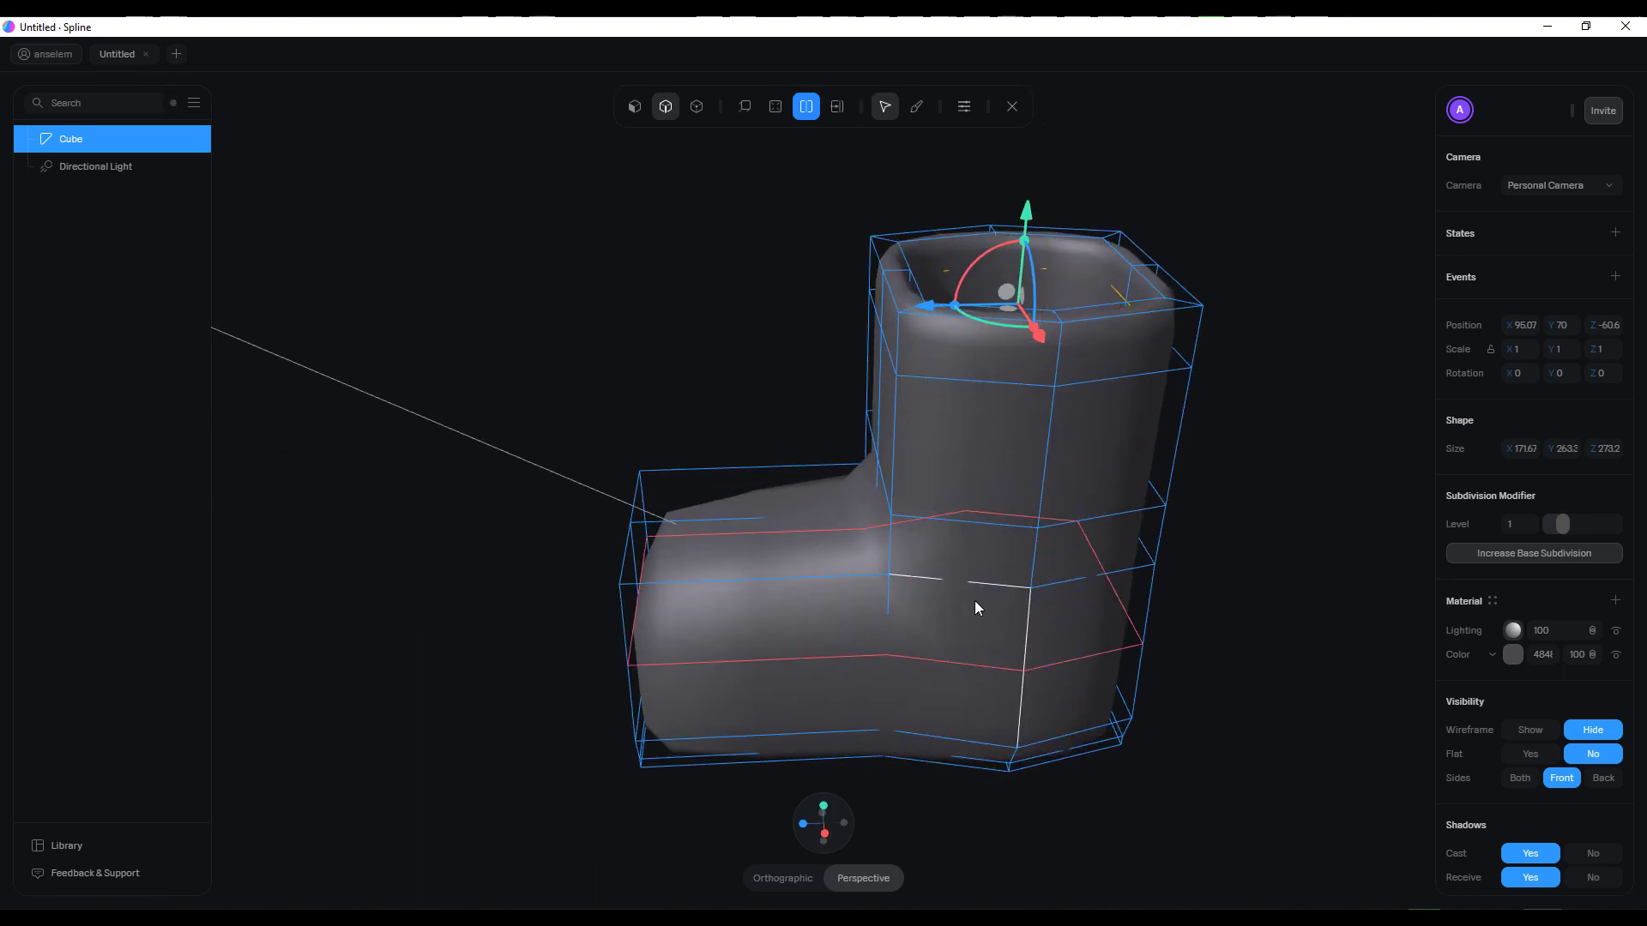
# Add a horizontal loop cut around the upper part of the foot and widen it along X to about 179
pyautogui.scroll(-5, 975, 603)
pyautogui.moveTo(944, 581); pyautogui.dragTo(926, 513, button='middle')
pyautogui.doubleClick(908, 537)
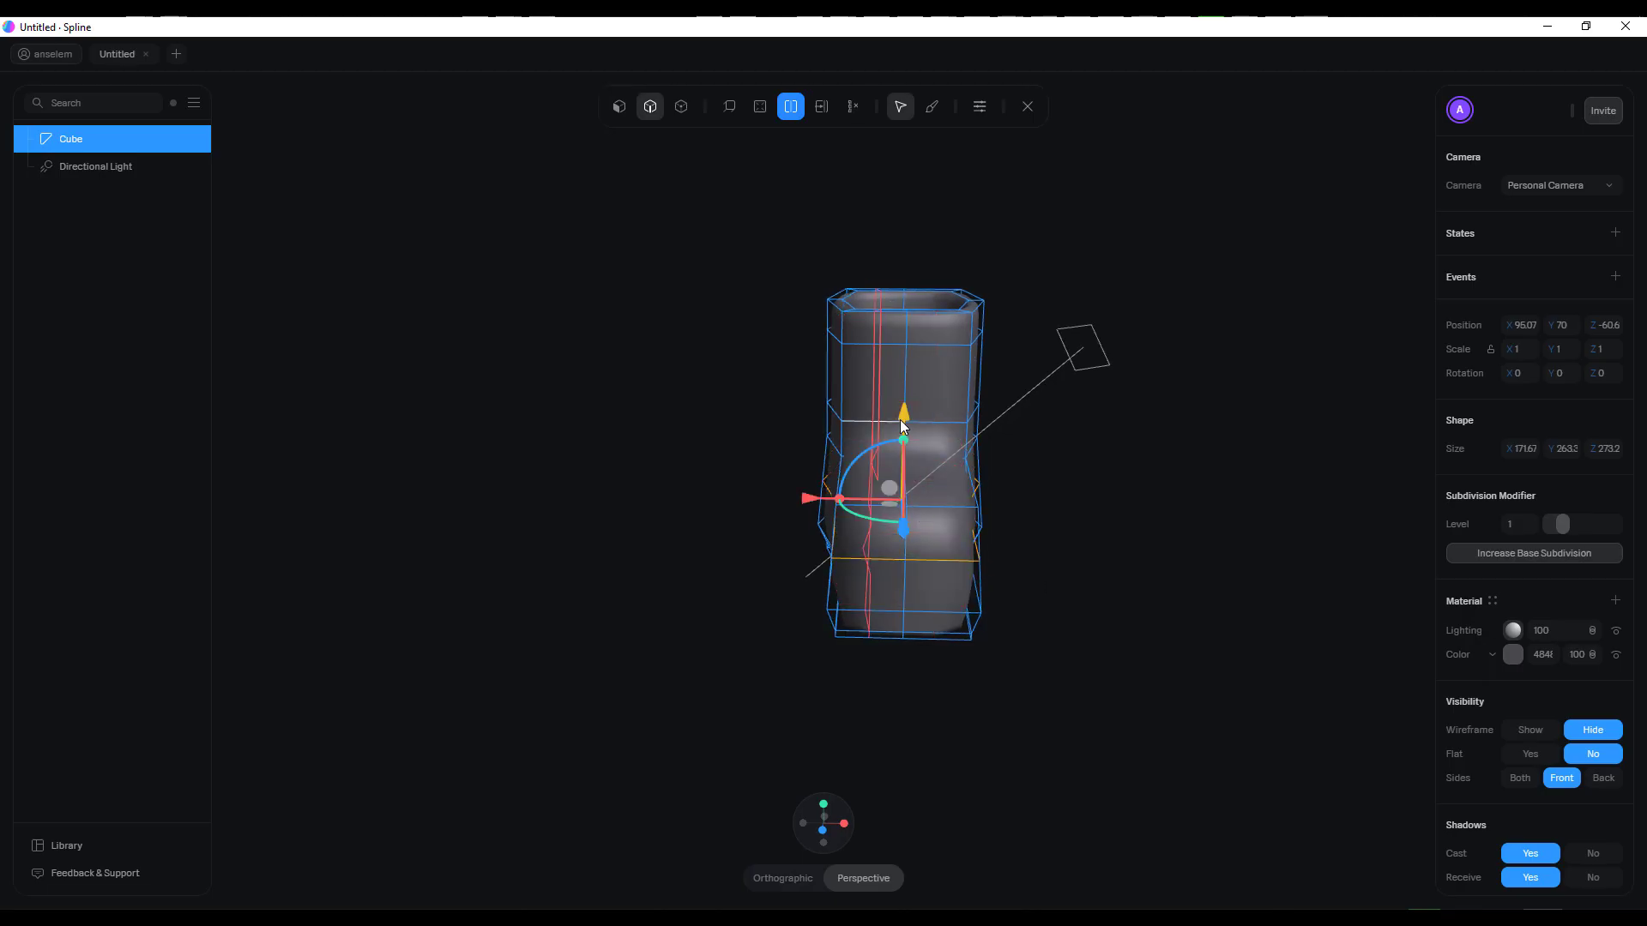
pyautogui.moveTo(1097, 520); pyautogui.dragTo(1012, 518, button='middle')
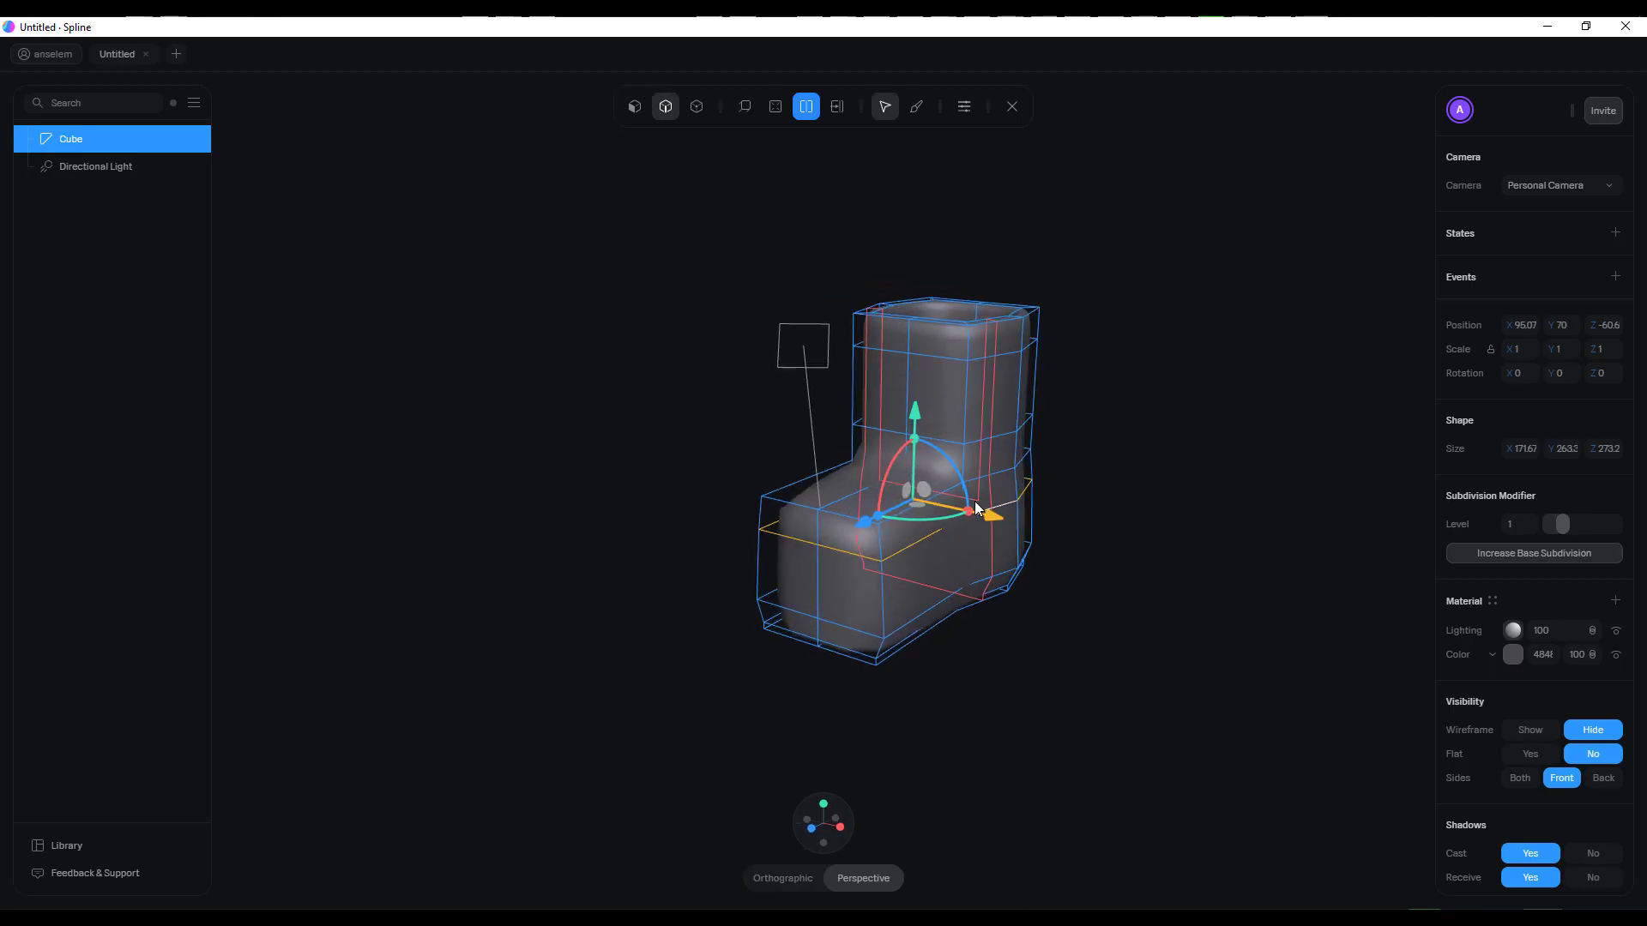
pyautogui.moveTo(967, 513); pyautogui.dragTo(974, 512)
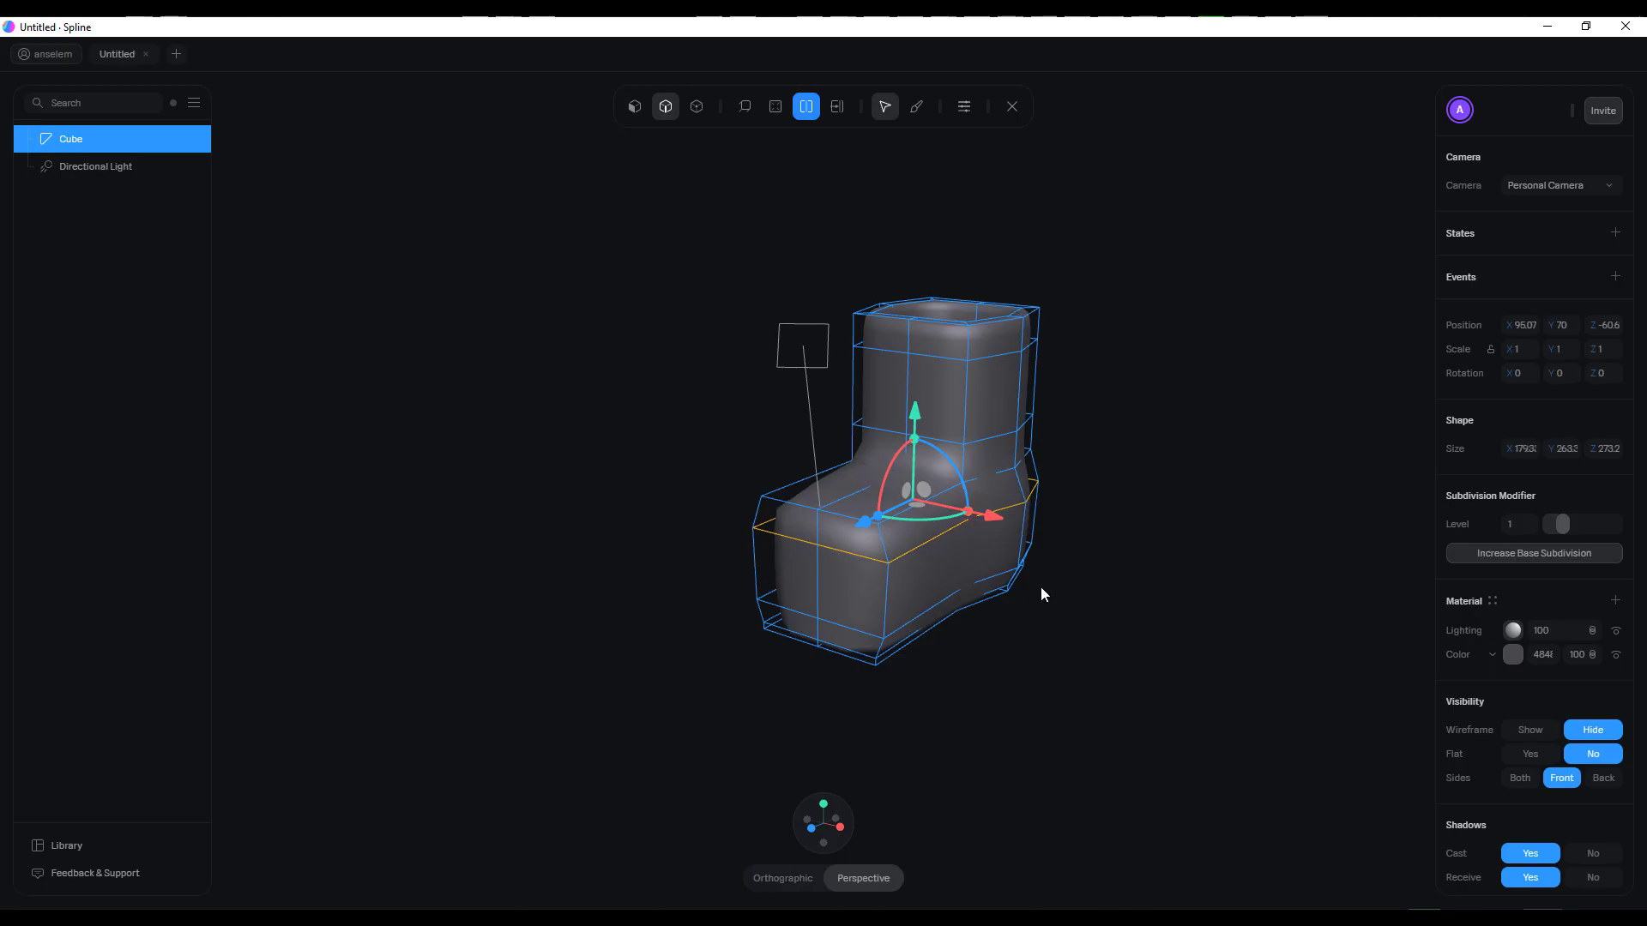
# Try out sculpt mode with the first brush on the boot and exit sculpting
pyautogui.click(916, 107)
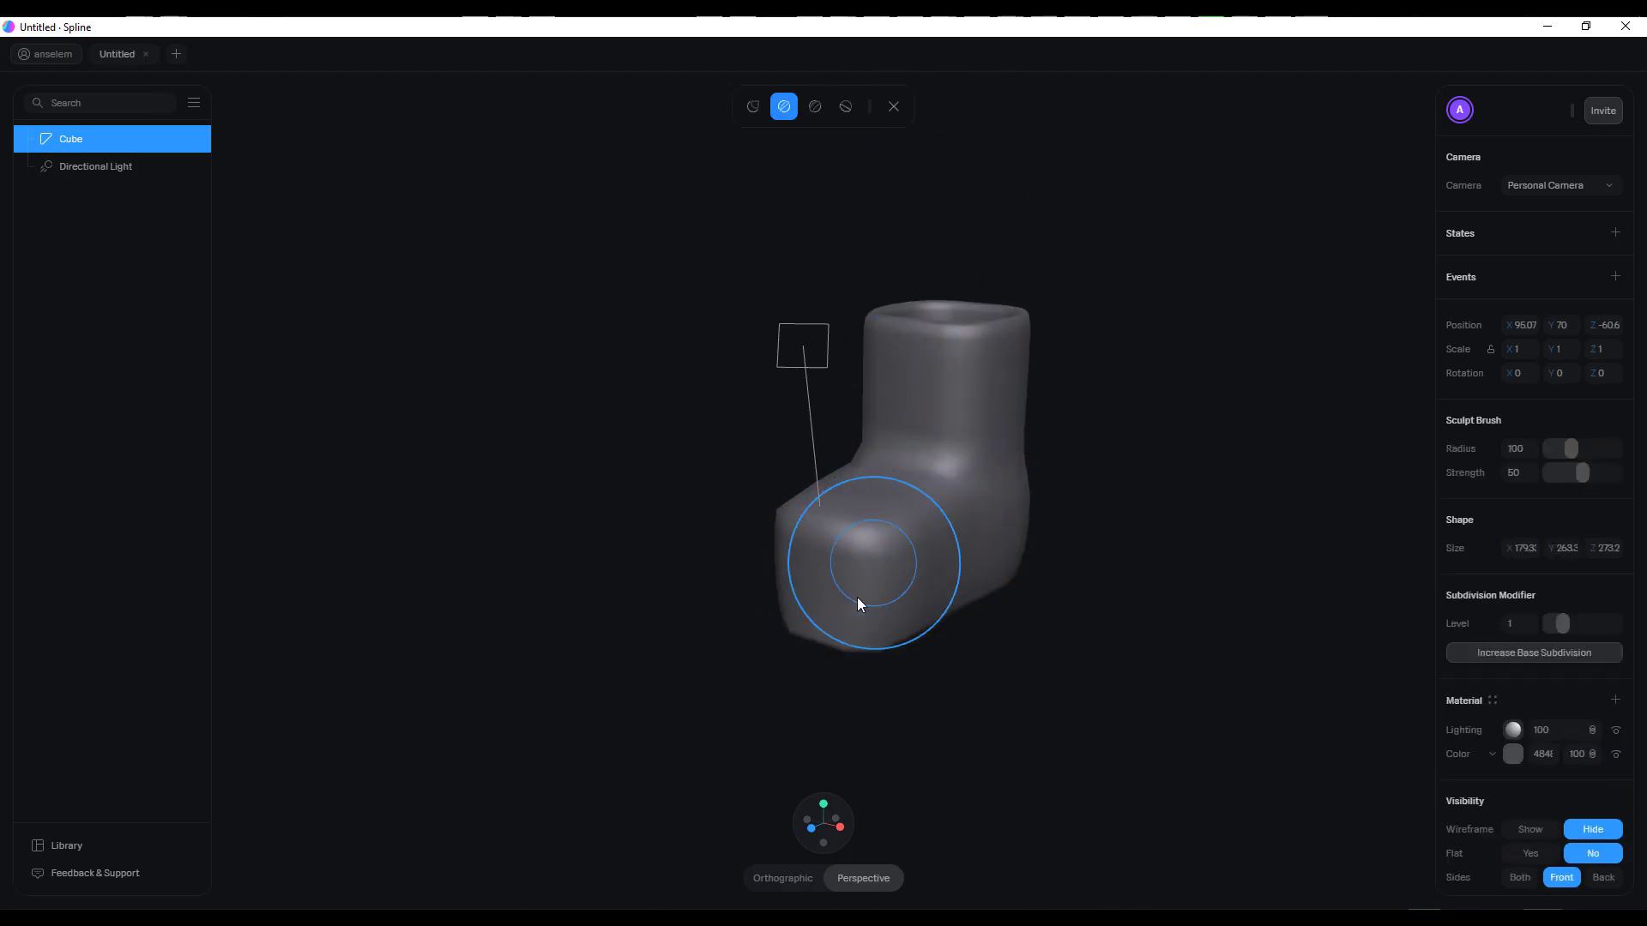
pyautogui.scroll(3, 882, 561)
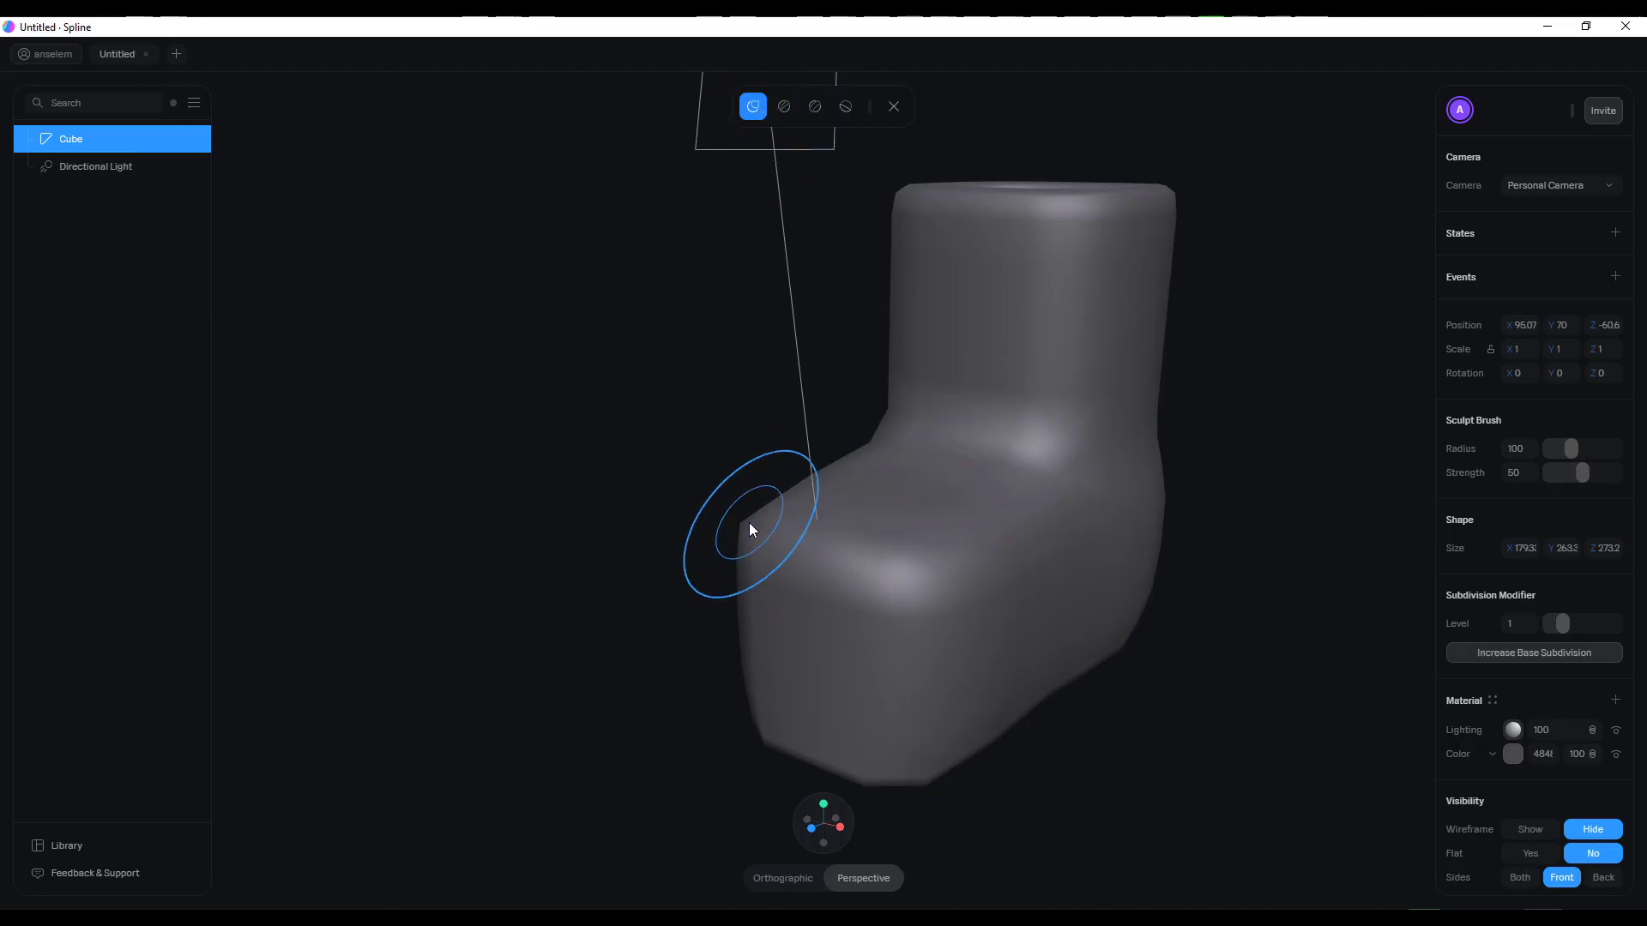
pyautogui.moveTo(817, 585); pyautogui.dragTo(935, 631)
pyautogui.keyDown('alt'); pyautogui.moveTo(1124, 667); pyautogui.dragTo(1365, 653); pyautogui.keyUp('alt')
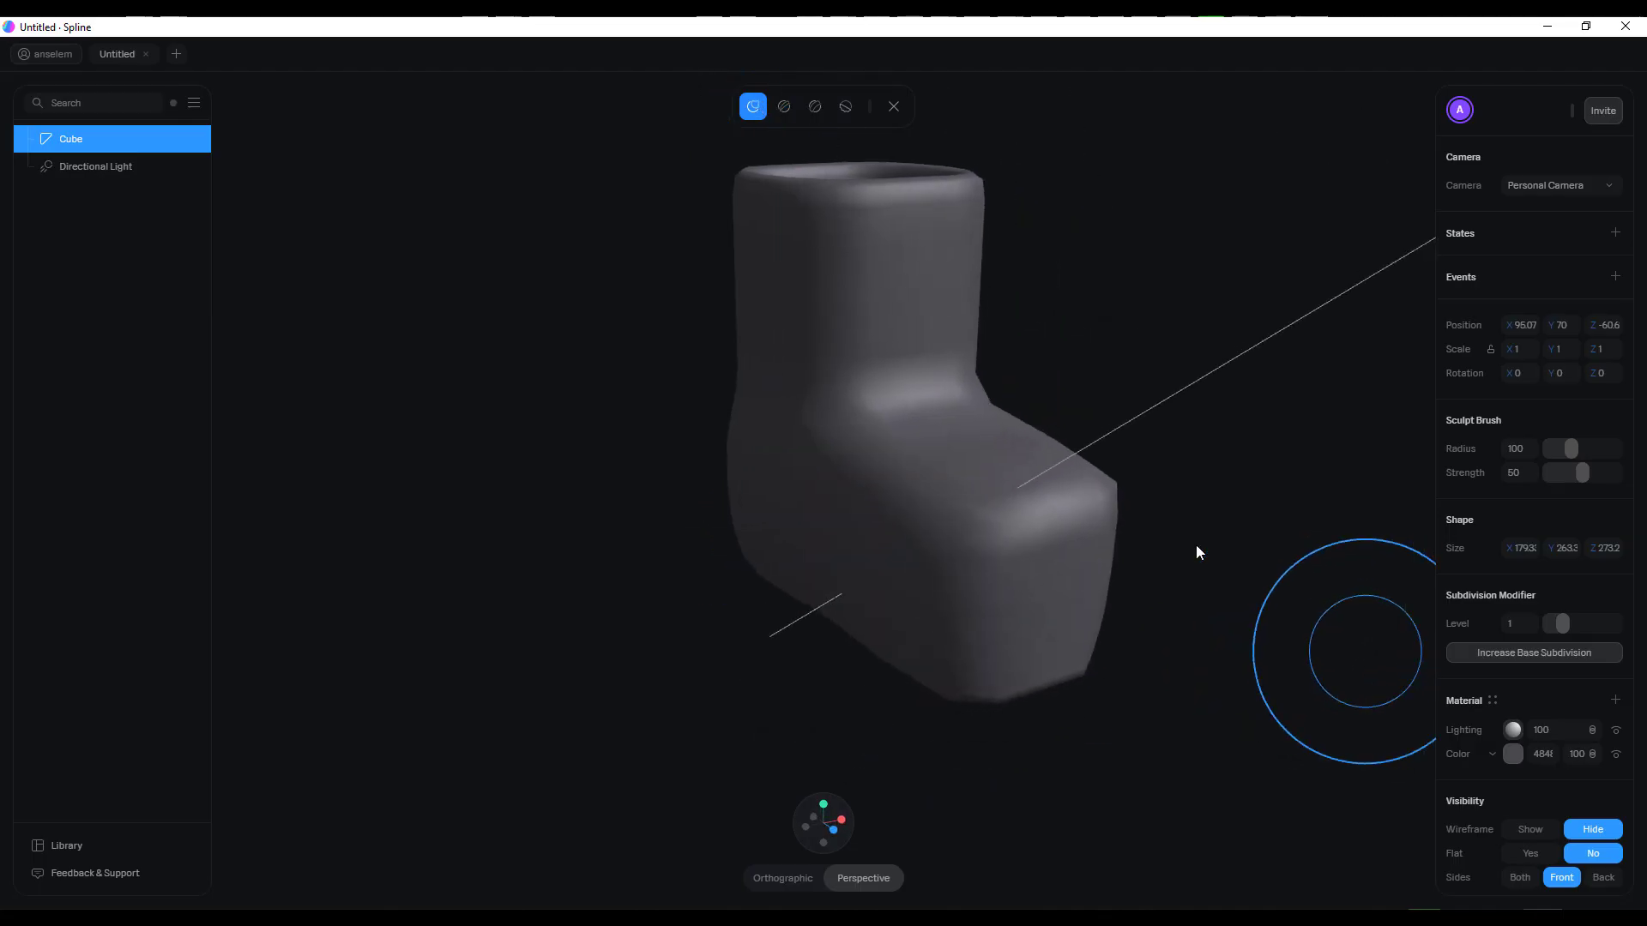
pyautogui.moveTo(790, 449)
pyautogui.keyDown('alt'); pyautogui.mouseDown()
pyautogui.moveTo(958, 420)
pyautogui.moveTo(1096, 503)
pyautogui.moveTo(1048, 630)
pyautogui.mouseUp(); pyautogui.keyUp('alt')
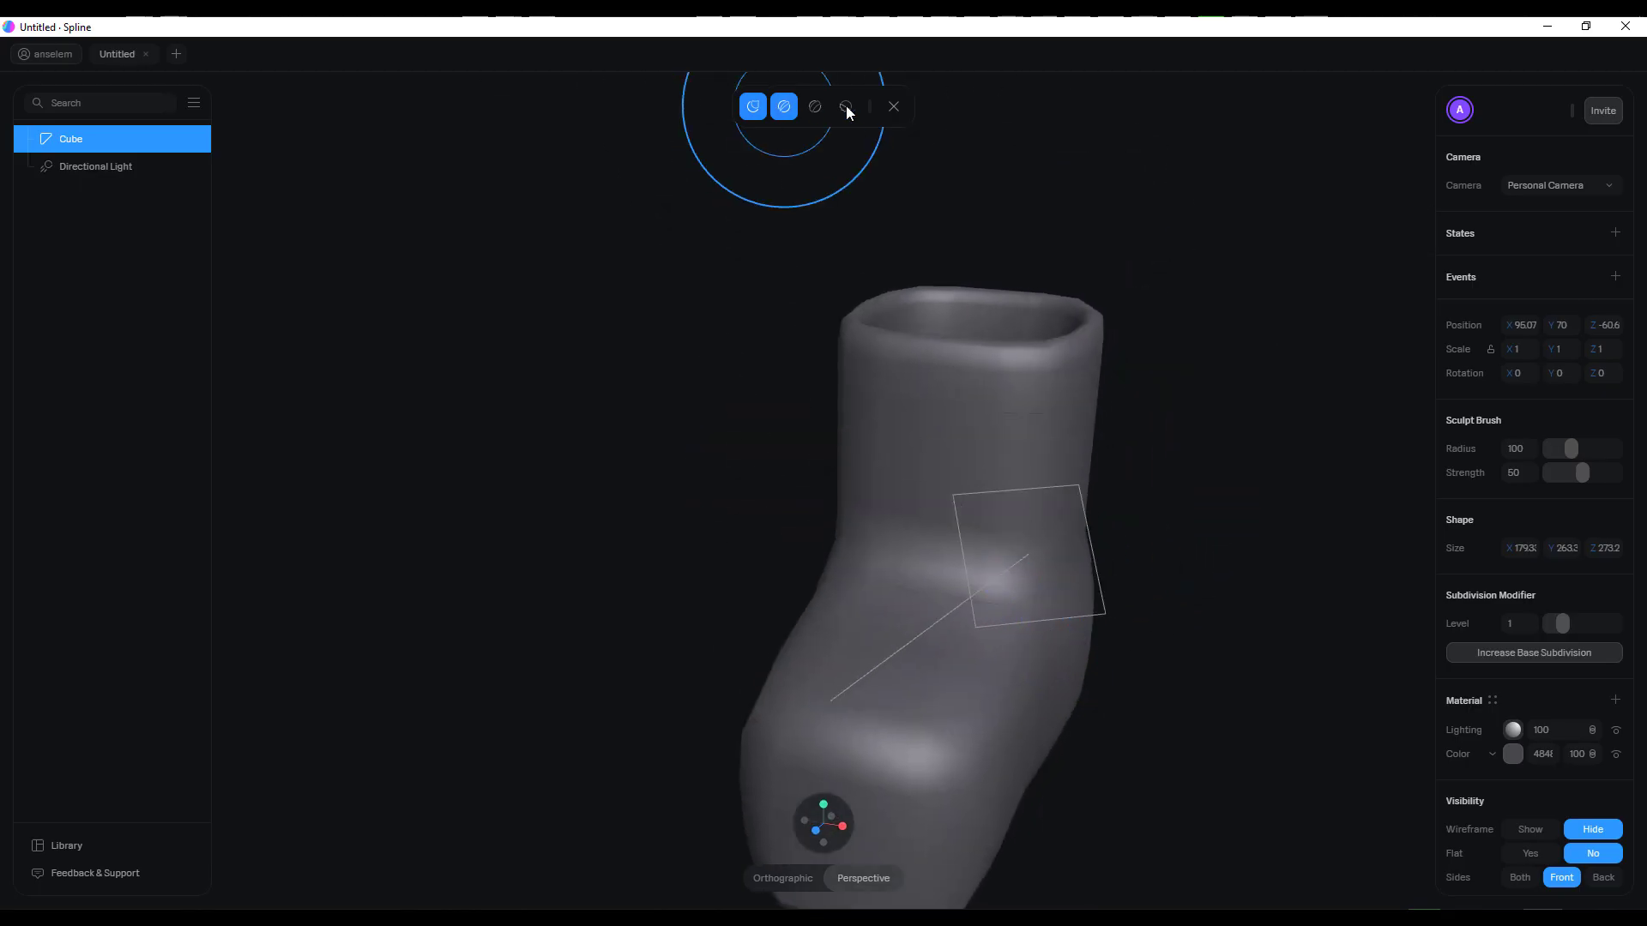
pyautogui.click(893, 107)
# Raise the boot's subdivision level to 2
pyautogui.moveTo(1275, 489)
pyautogui.keyDown('alt'); pyautogui.mouseDown()
pyautogui.moveTo(1217, 574)
pyautogui.moveTo(1146, 573)
pyautogui.moveTo(1133, 545)
pyautogui.mouseUp(); pyautogui.keyUp('alt')
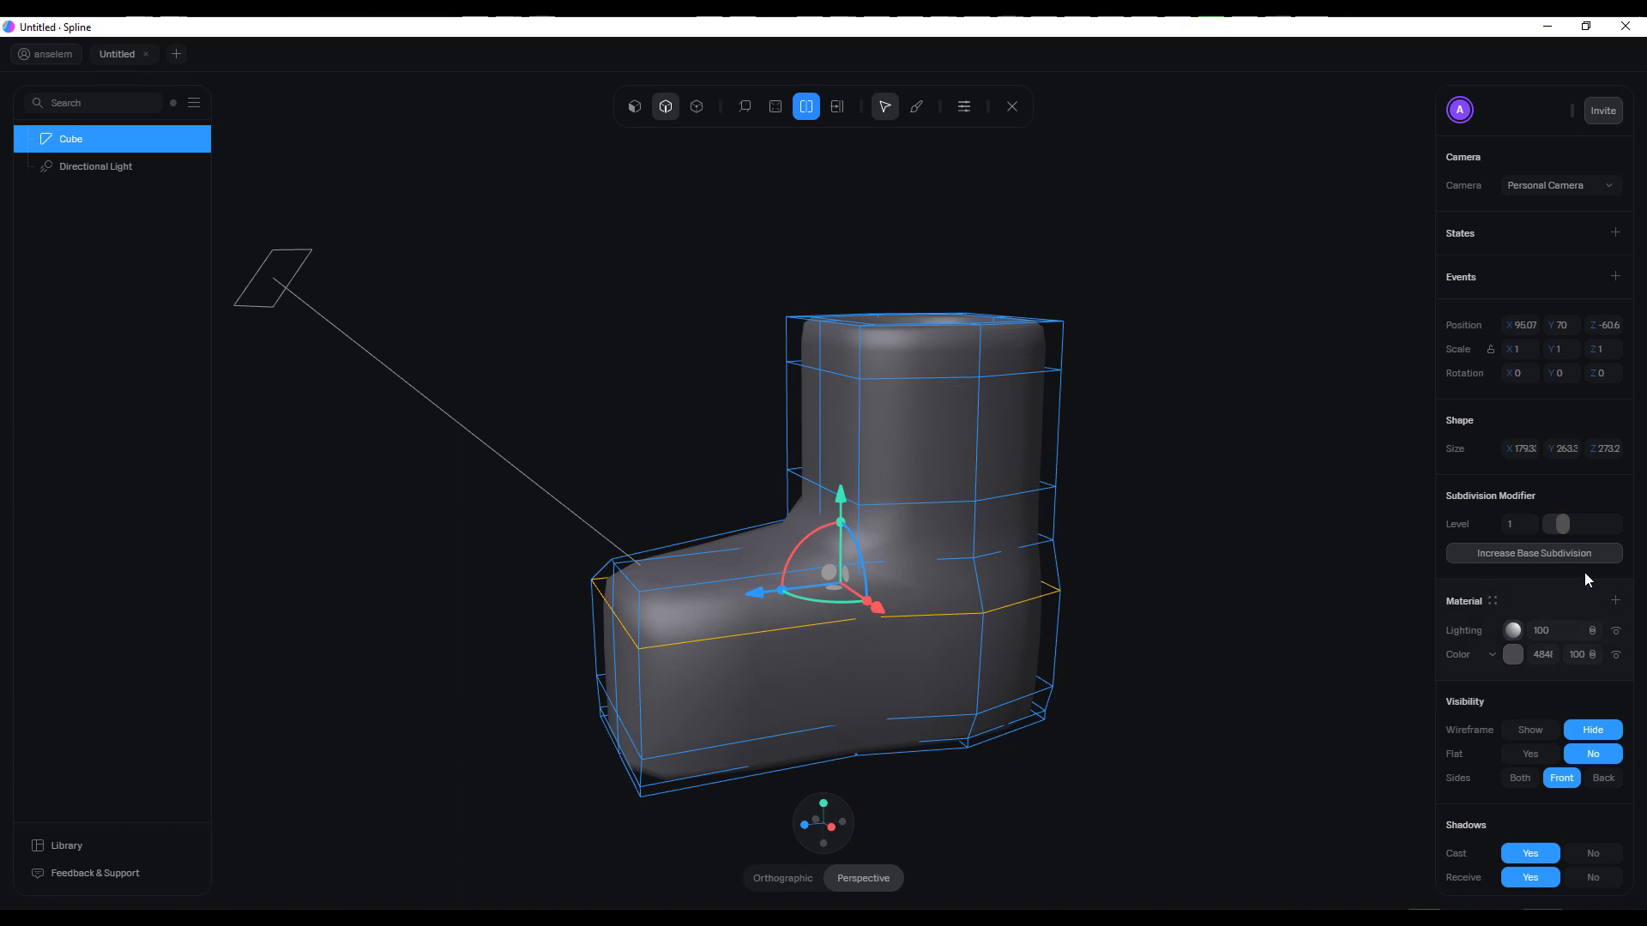
pyautogui.moveTo(1563, 525); pyautogui.dragTo(1595, 527)
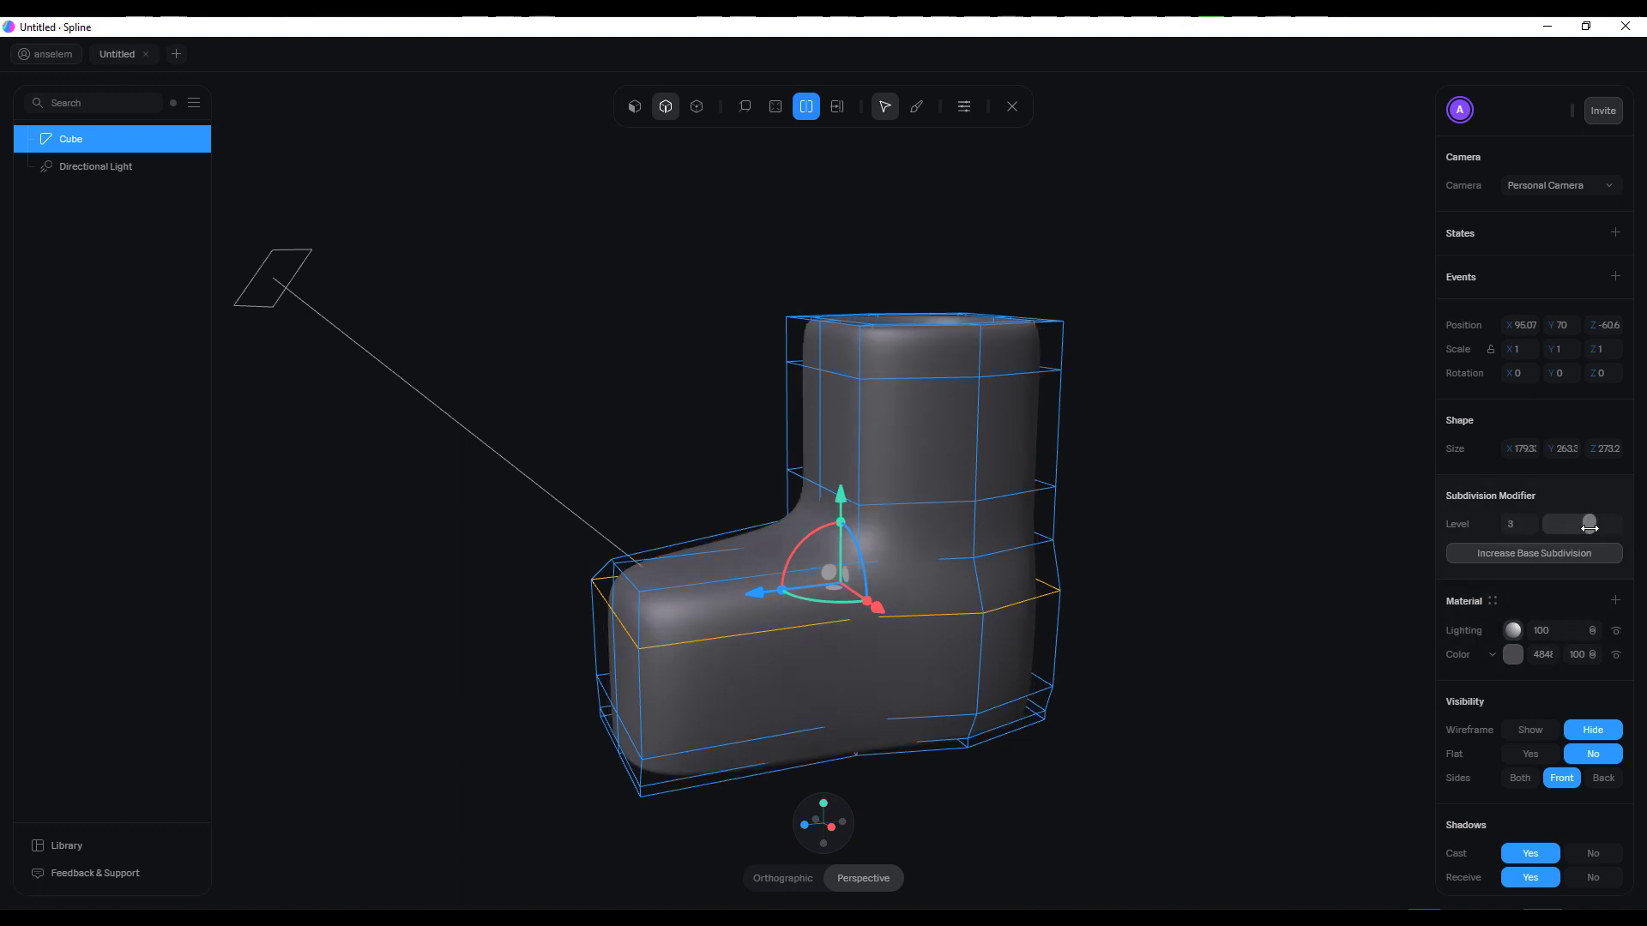
# Exit mesh editing and draw a sphere about 321 × 321 × 316 on the floor beside the boot
pyautogui.click(1010, 106)
pyautogui.keyDown('alt'); pyautogui.moveTo(1263, 507); pyautogui.dragTo(1091, 527); pyautogui.keyUp('alt')
pyautogui.scroll(-5, 1088, 525)
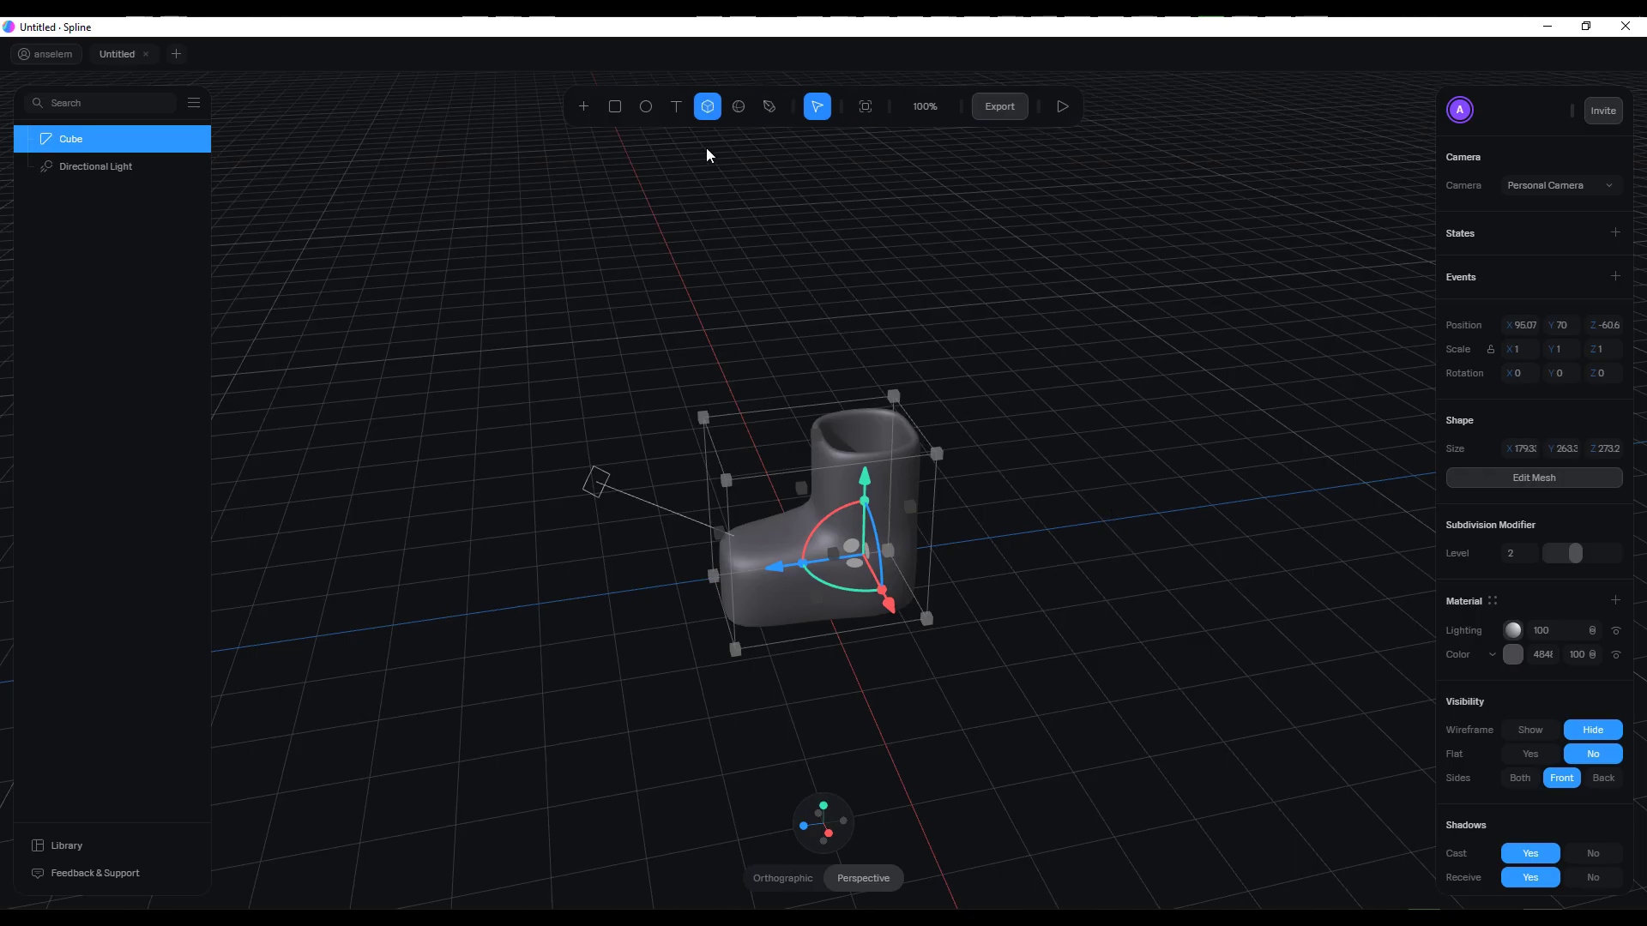
pyautogui.click(736, 107)
pyautogui.moveTo(1075, 566); pyautogui.dragTo(976, 677)
pyautogui.moveTo(950, 570); pyautogui.dragTo(1057, 566)
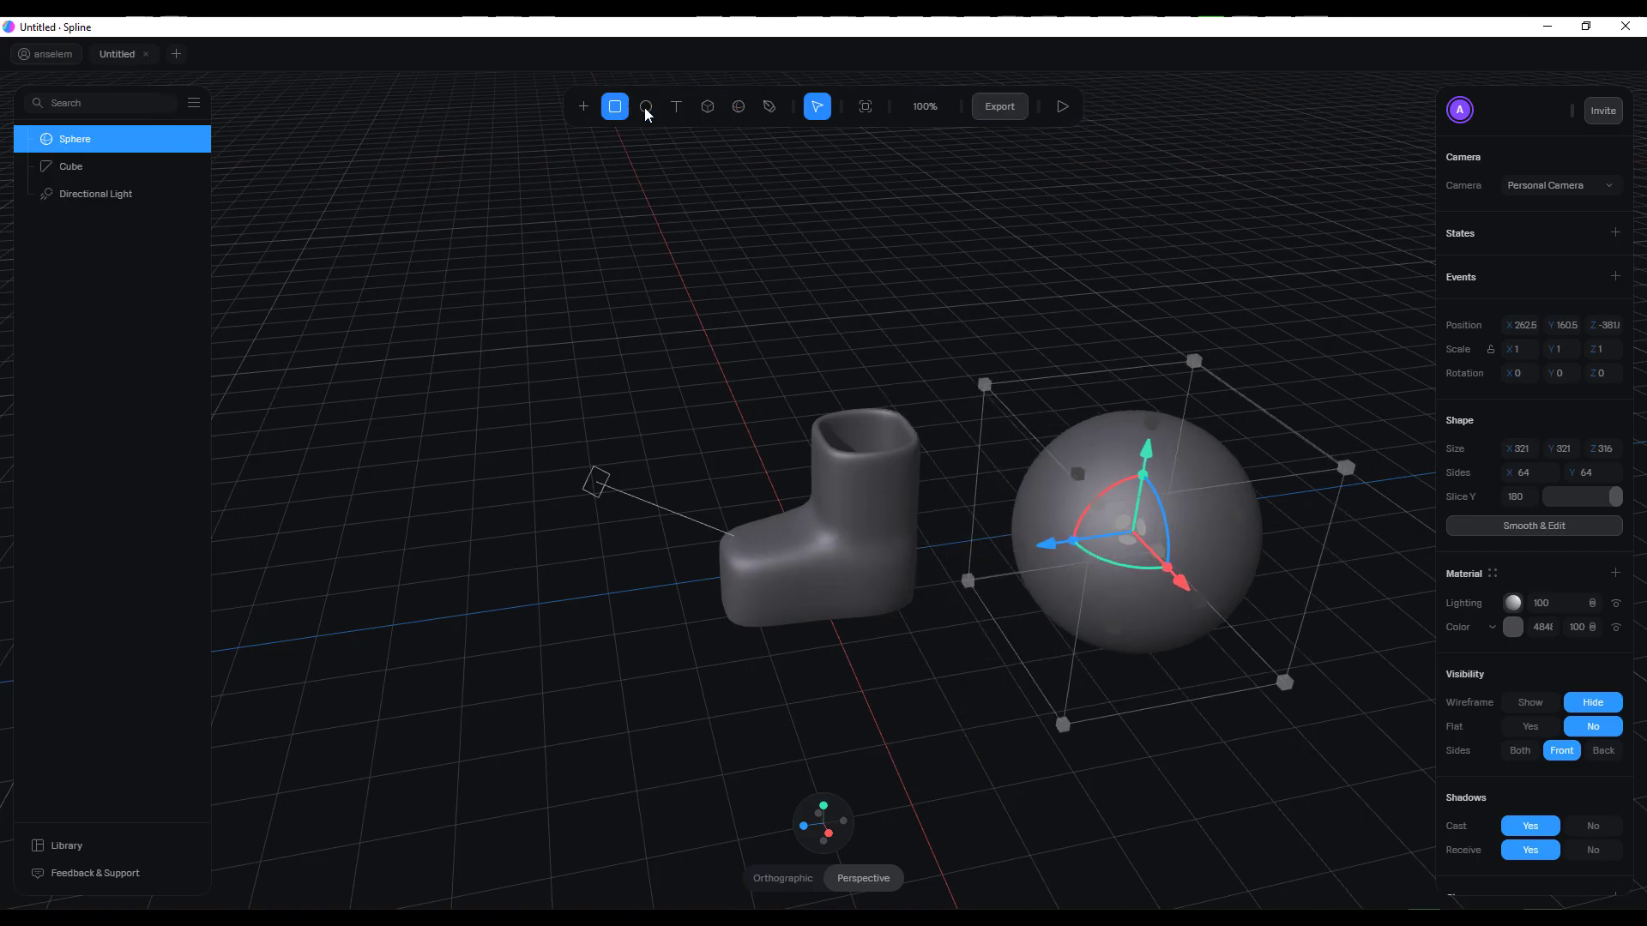
# Draw a cube about 272 × 272 × 358 in front of the boot and the sphere
pyautogui.click(708, 106)
pyautogui.moveTo(736, 711); pyautogui.dragTo(1091, 810)
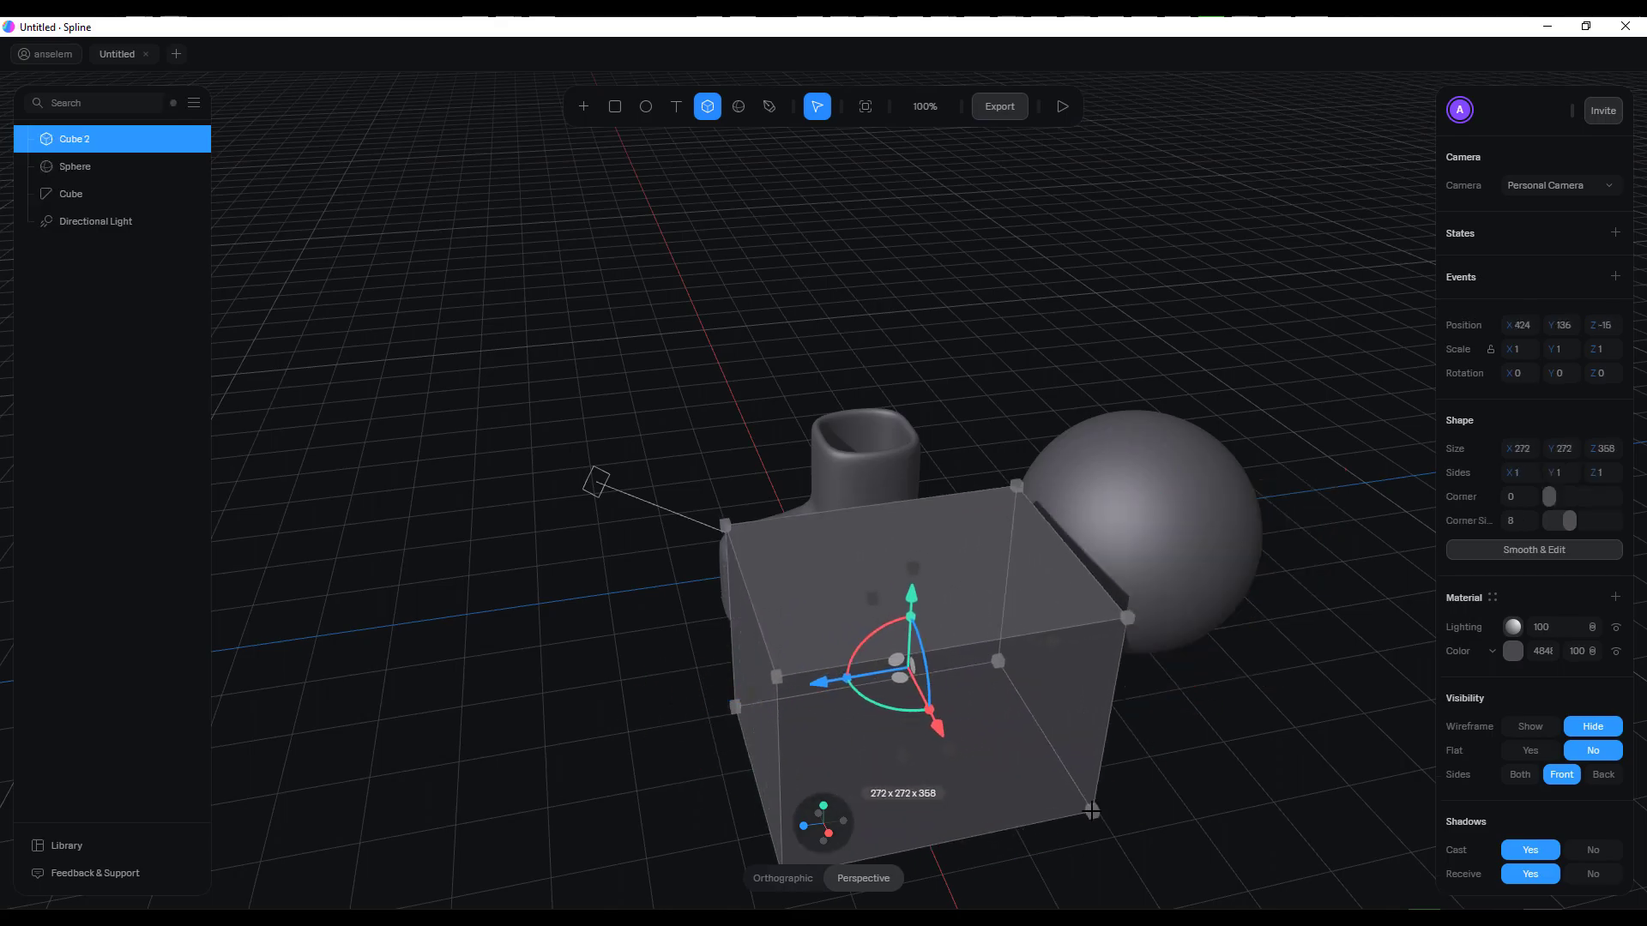
pyautogui.moveTo(679, 297); pyautogui.dragTo(717, 225, button='middle')
pyautogui.click(592, 113)
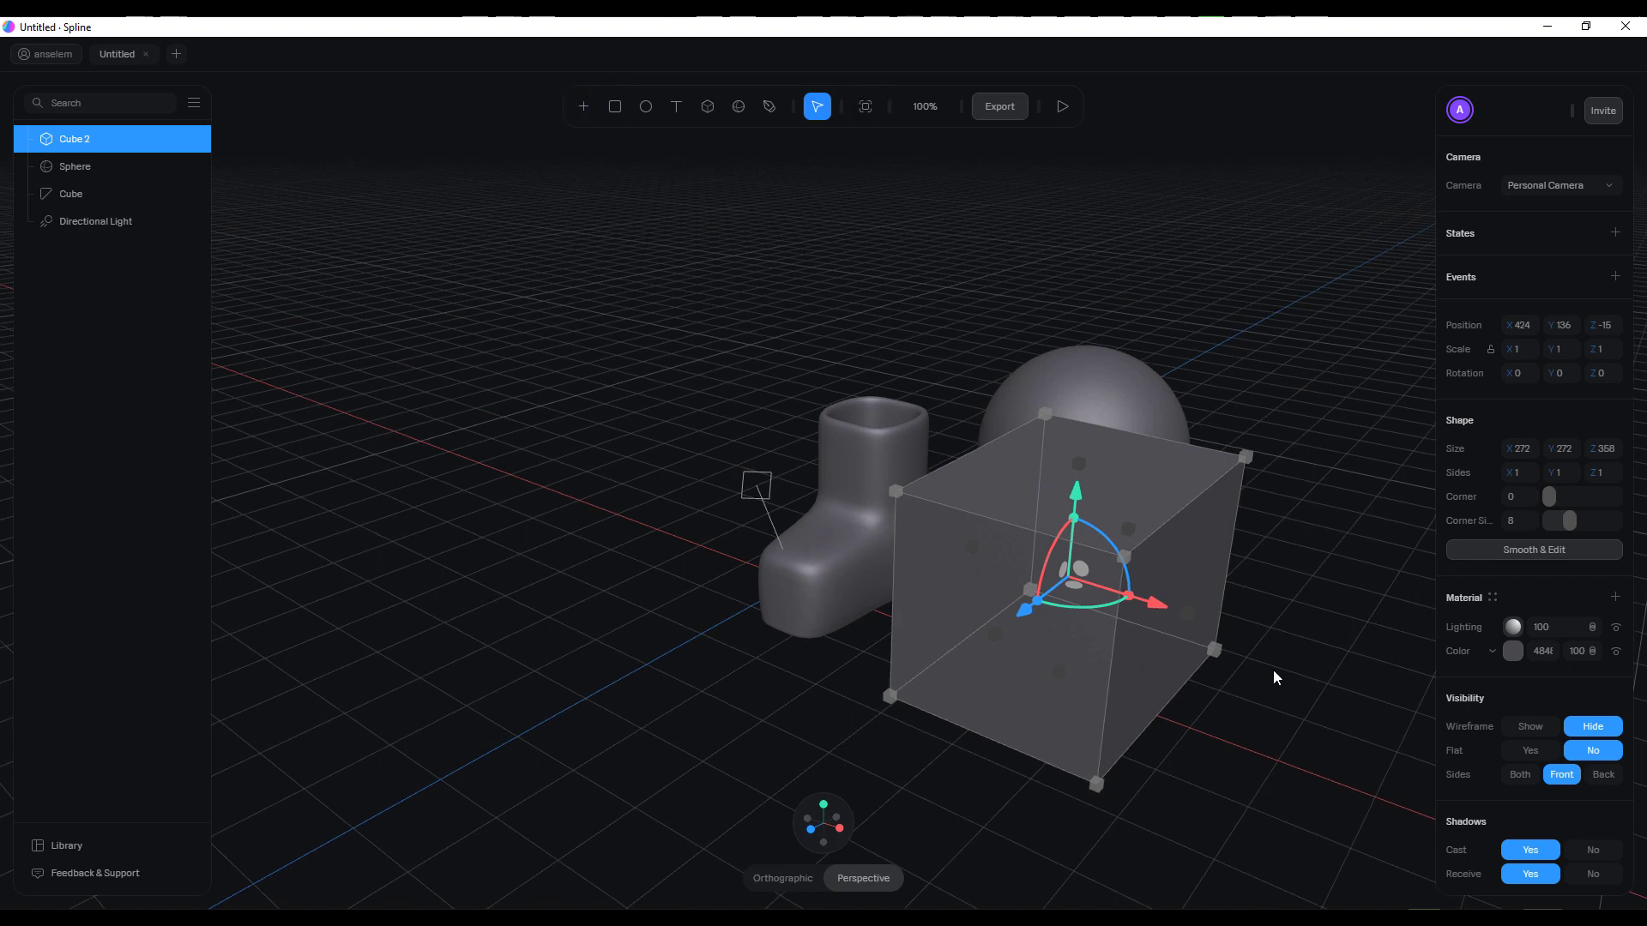
pyautogui.moveTo(1272, 671); pyautogui.dragTo(1259, 669, button='middle')
# Hide the boot and move the new cube over the sphere's upper part, widening it along X to about 376
pyautogui.moveTo(1027, 515); pyautogui.dragTo(1050, 242)
pyautogui.moveTo(1171, 463); pyautogui.dragTo(871, 413, button='middle')
pyautogui.moveTo(871, 414); pyautogui.dragTo(861, 476)
pyautogui.moveTo(861, 477); pyautogui.dragTo(877, 367, button='middle')
pyautogui.moveTo(877, 367); pyautogui.dragTo(840, 367)
pyautogui.click(194, 193)
pyautogui.moveTo(986, 283); pyautogui.dragTo(1228, 618, button='middle')
pyautogui.click(1227, 618)
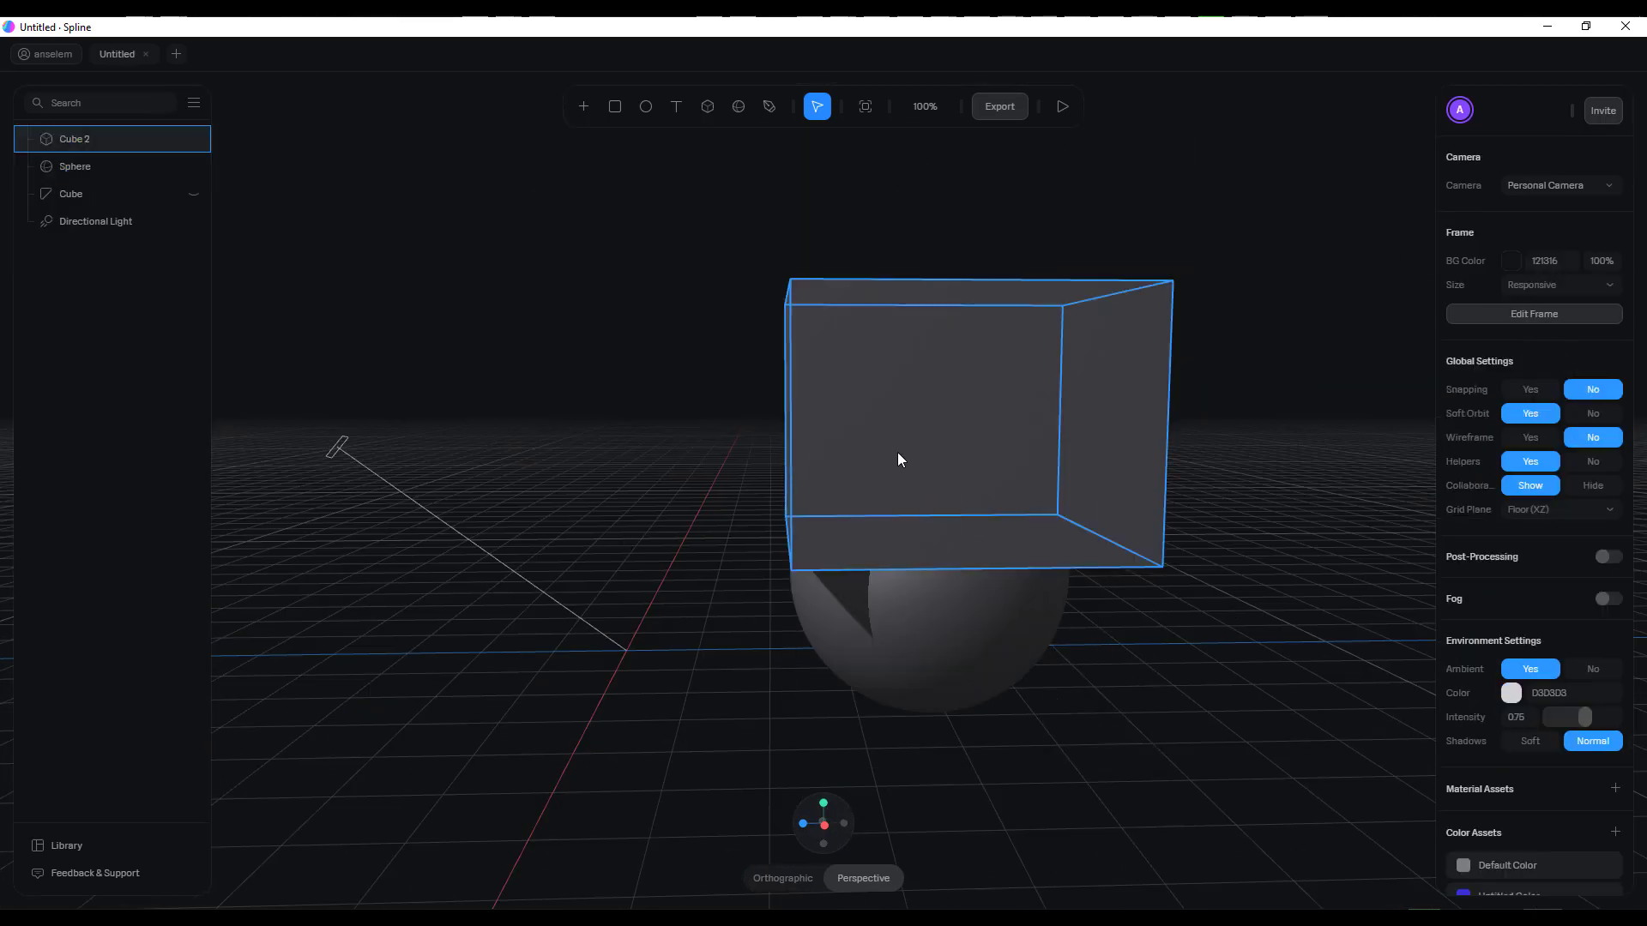
# Duplicate the cube and lower the copy below the original, leaving a band of the sphere between them
pyautogui.click(897, 454)
pyautogui.rightClick(106, 134)
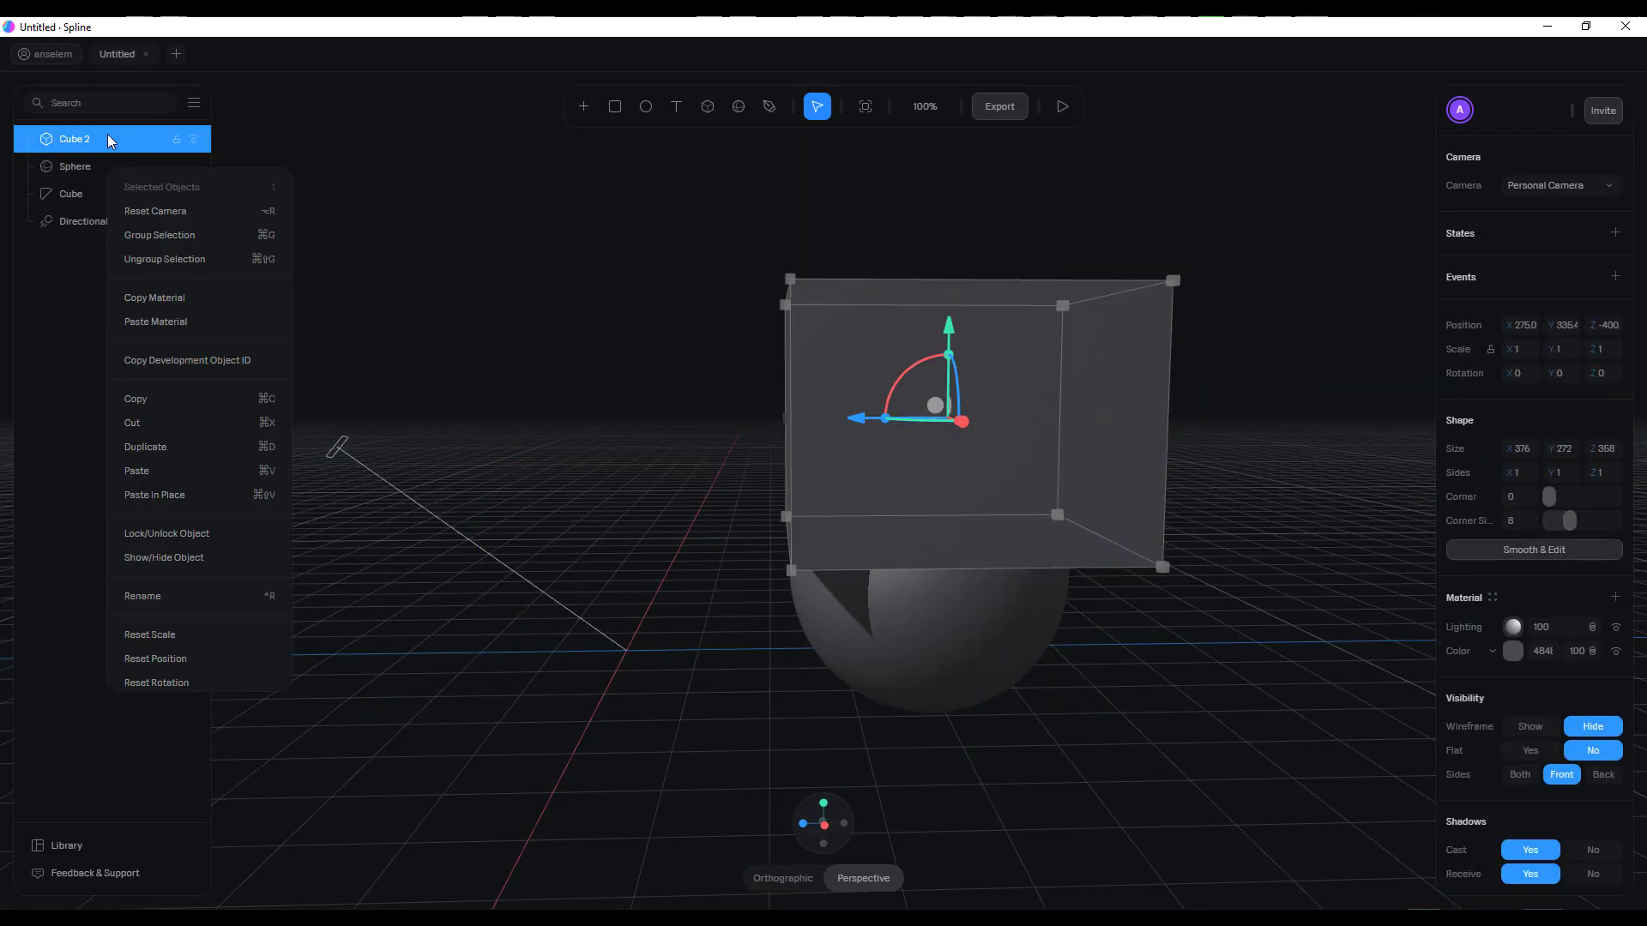
pyautogui.click(183, 448)
pyautogui.moveTo(951, 337); pyautogui.dragTo(919, 617)
pyautogui.moveTo(693, 661); pyautogui.dragTo(625, 636)
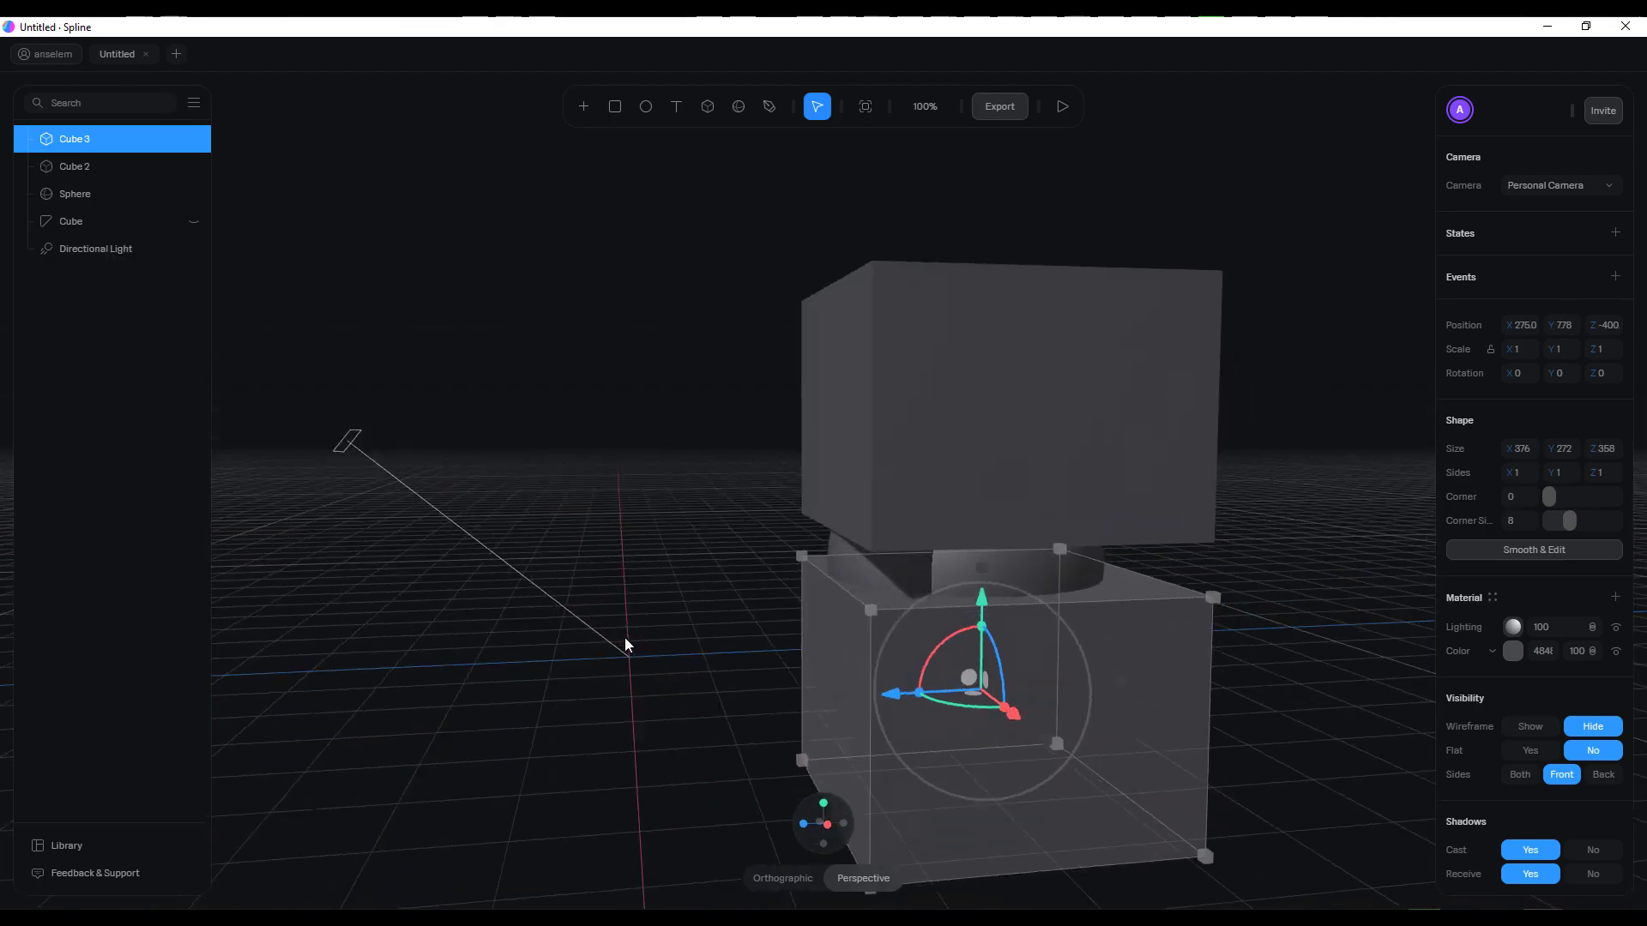
# Subtract the upper cube from the sphere with a Boolean operation to slice off its top
pyautogui.click(981, 542)
pyautogui.keyDown('shift'); pyautogui.click(983, 563); pyautogui.keyUp('shift')
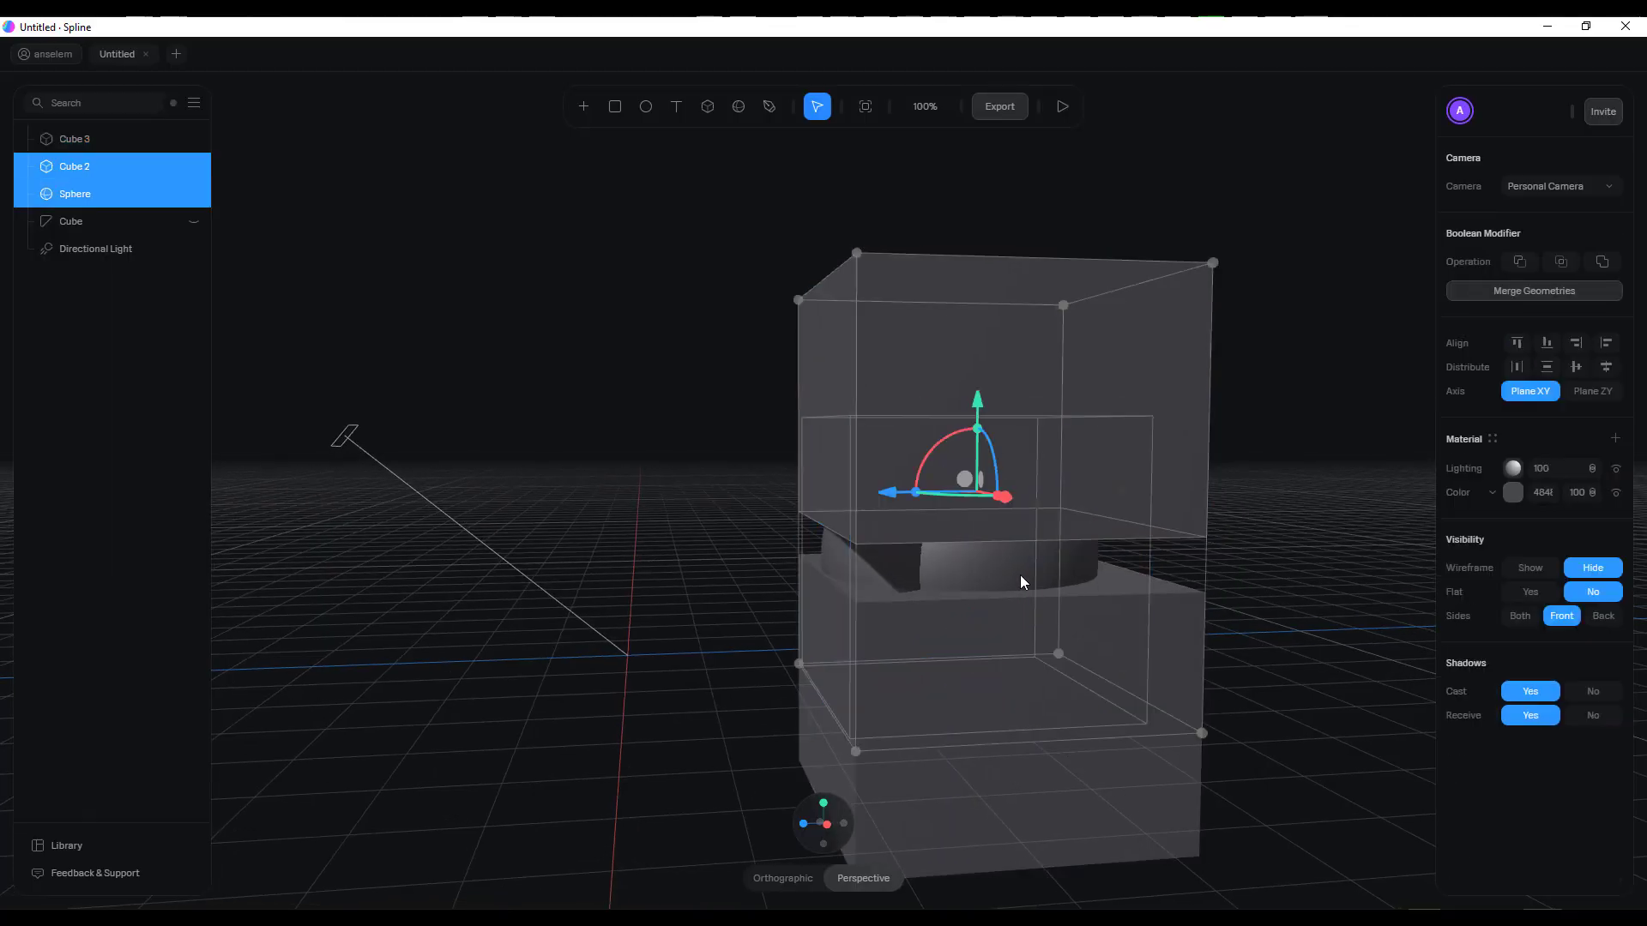
pyautogui.click(1500, 292)
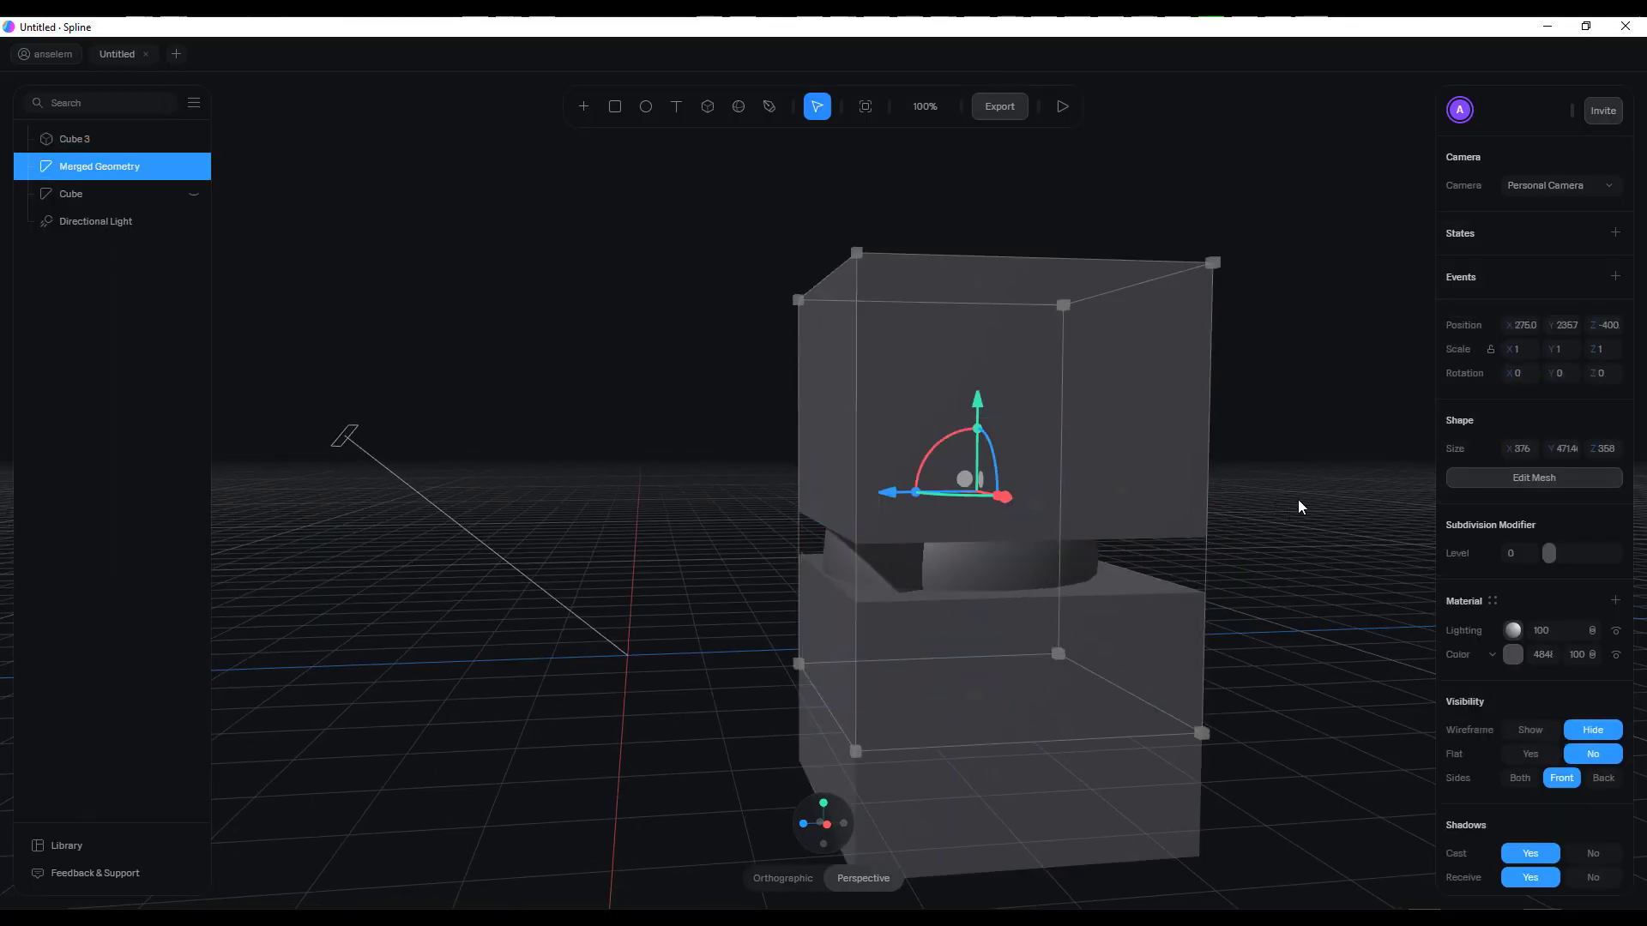
pyautogui.hotkey('ctrl', 'z')
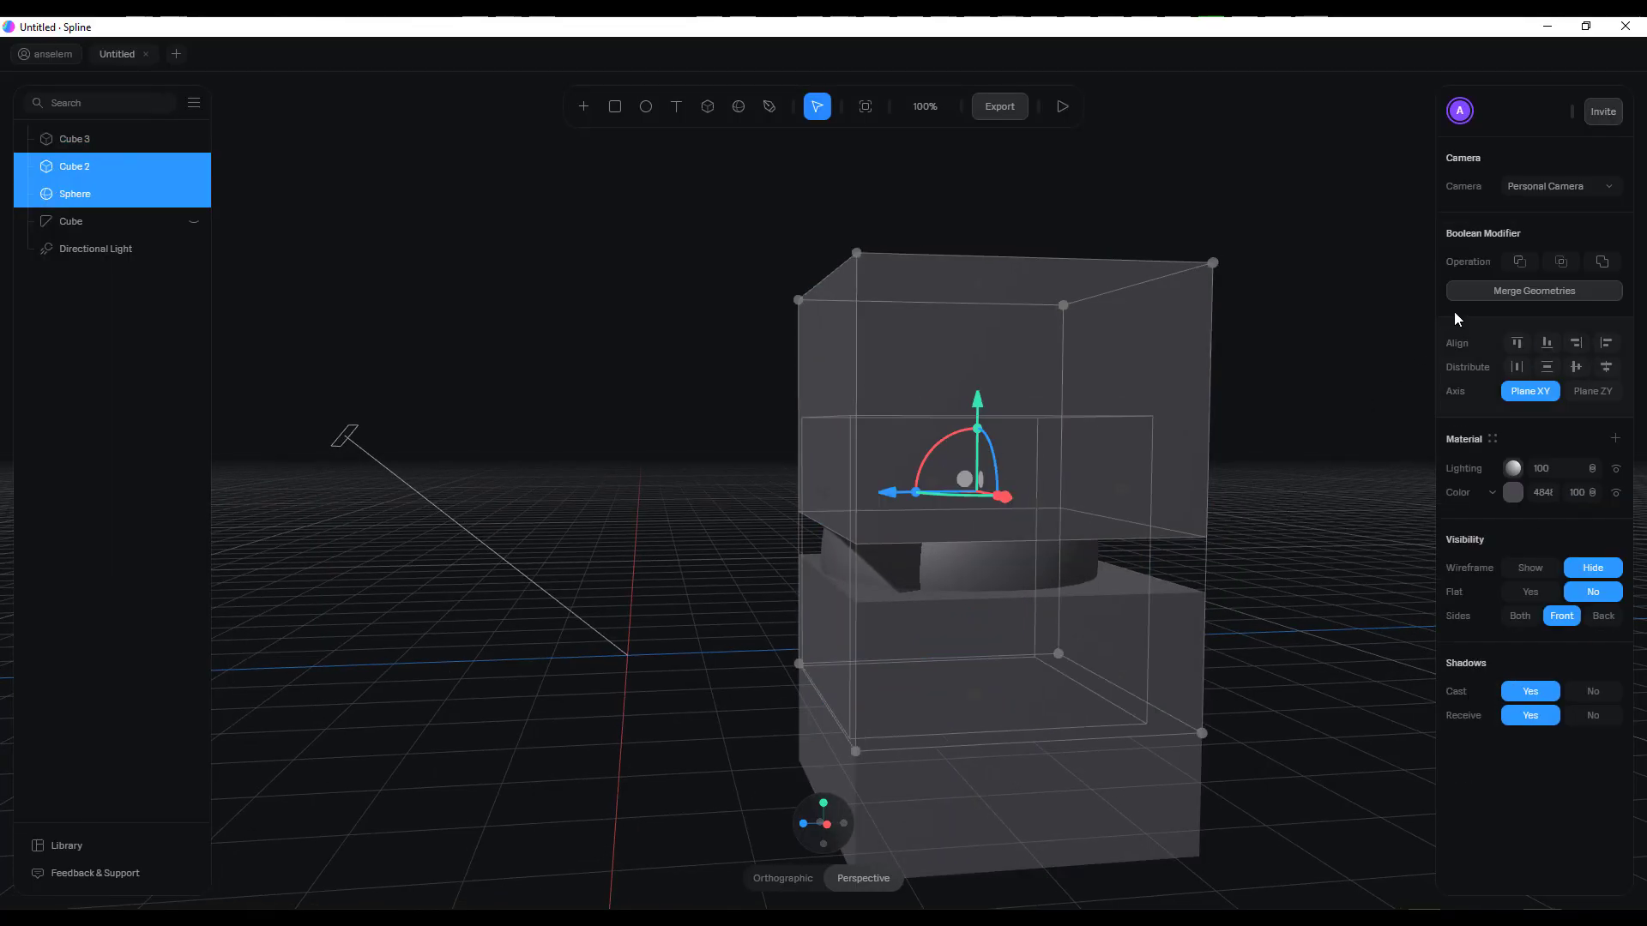
pyautogui.click(1517, 262)
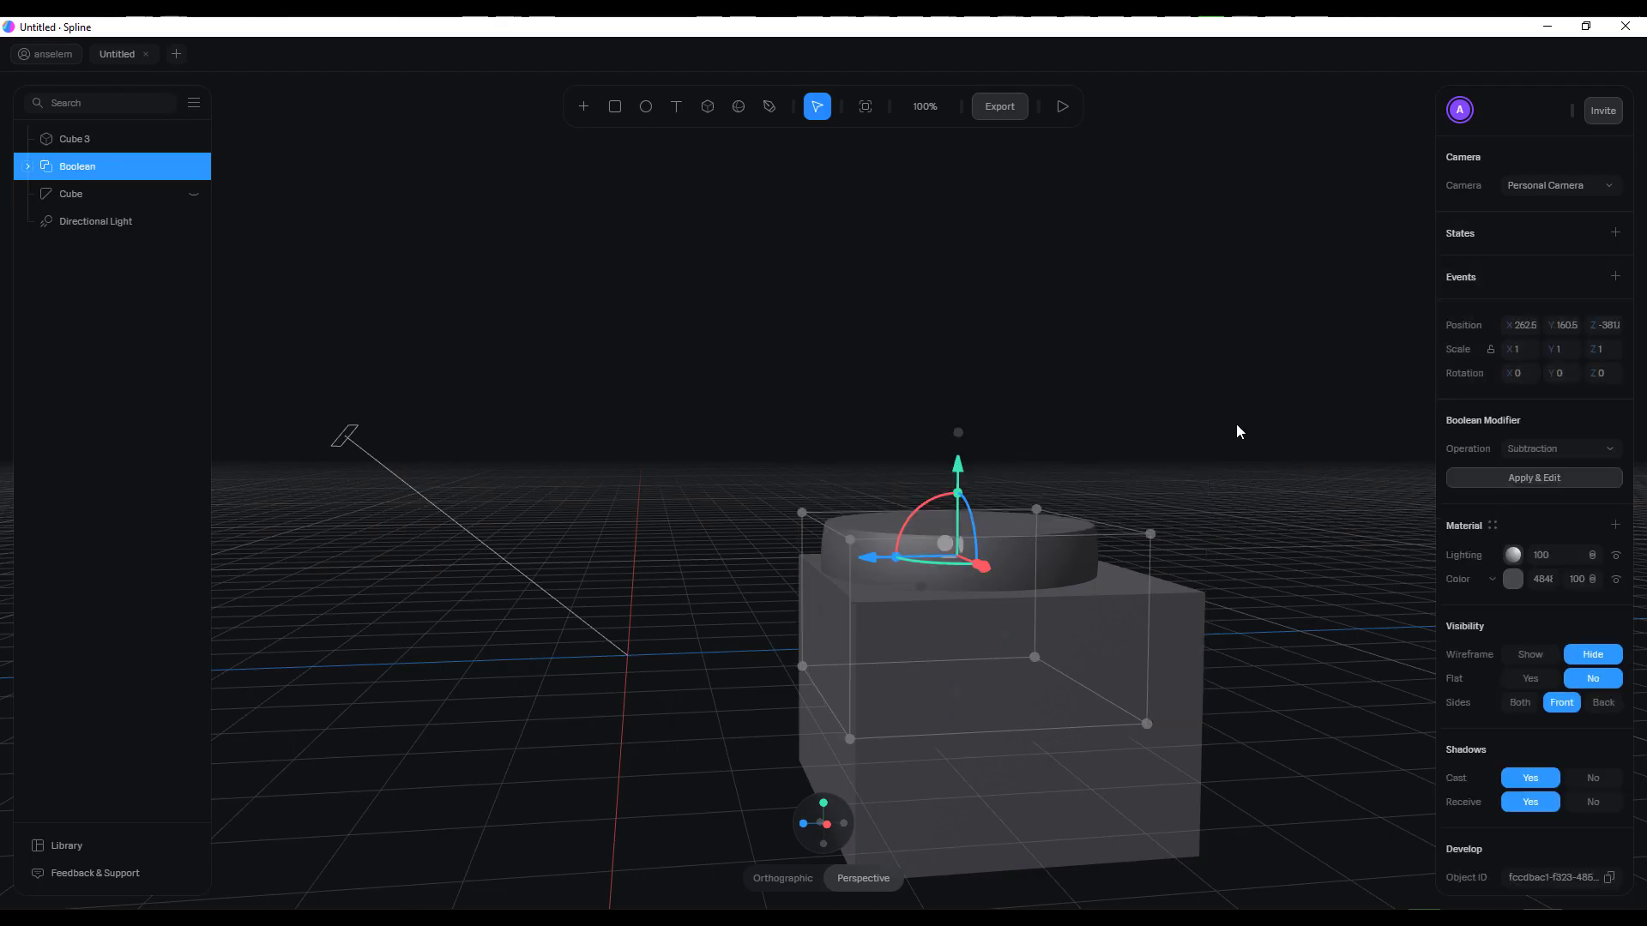
# Shift the lower cube along Z to about -377 and subtract it from the cut sphere to leave a flat disc
pyautogui.click(904, 636)
pyautogui.moveTo(889, 701)
pyautogui.mouseDown()
pyautogui.moveTo(856, 700)
pyautogui.moveTo(871, 700)
pyautogui.mouseUp()
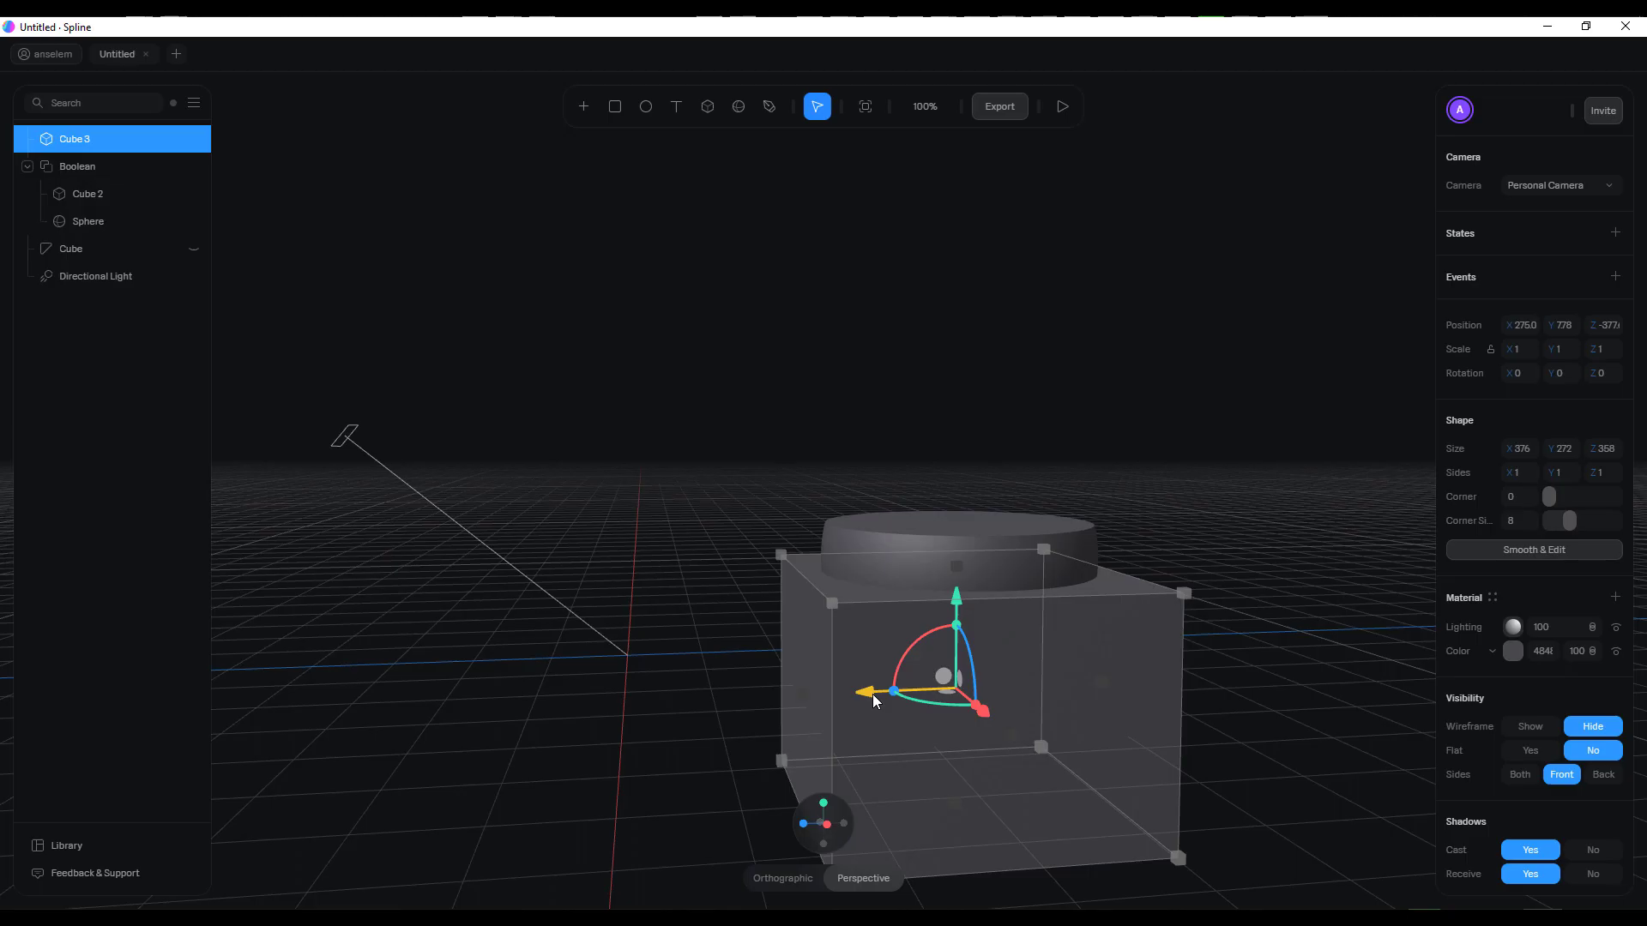
pyautogui.keyDown('shift'); pyautogui.click(985, 537); pyautogui.keyUp('shift')
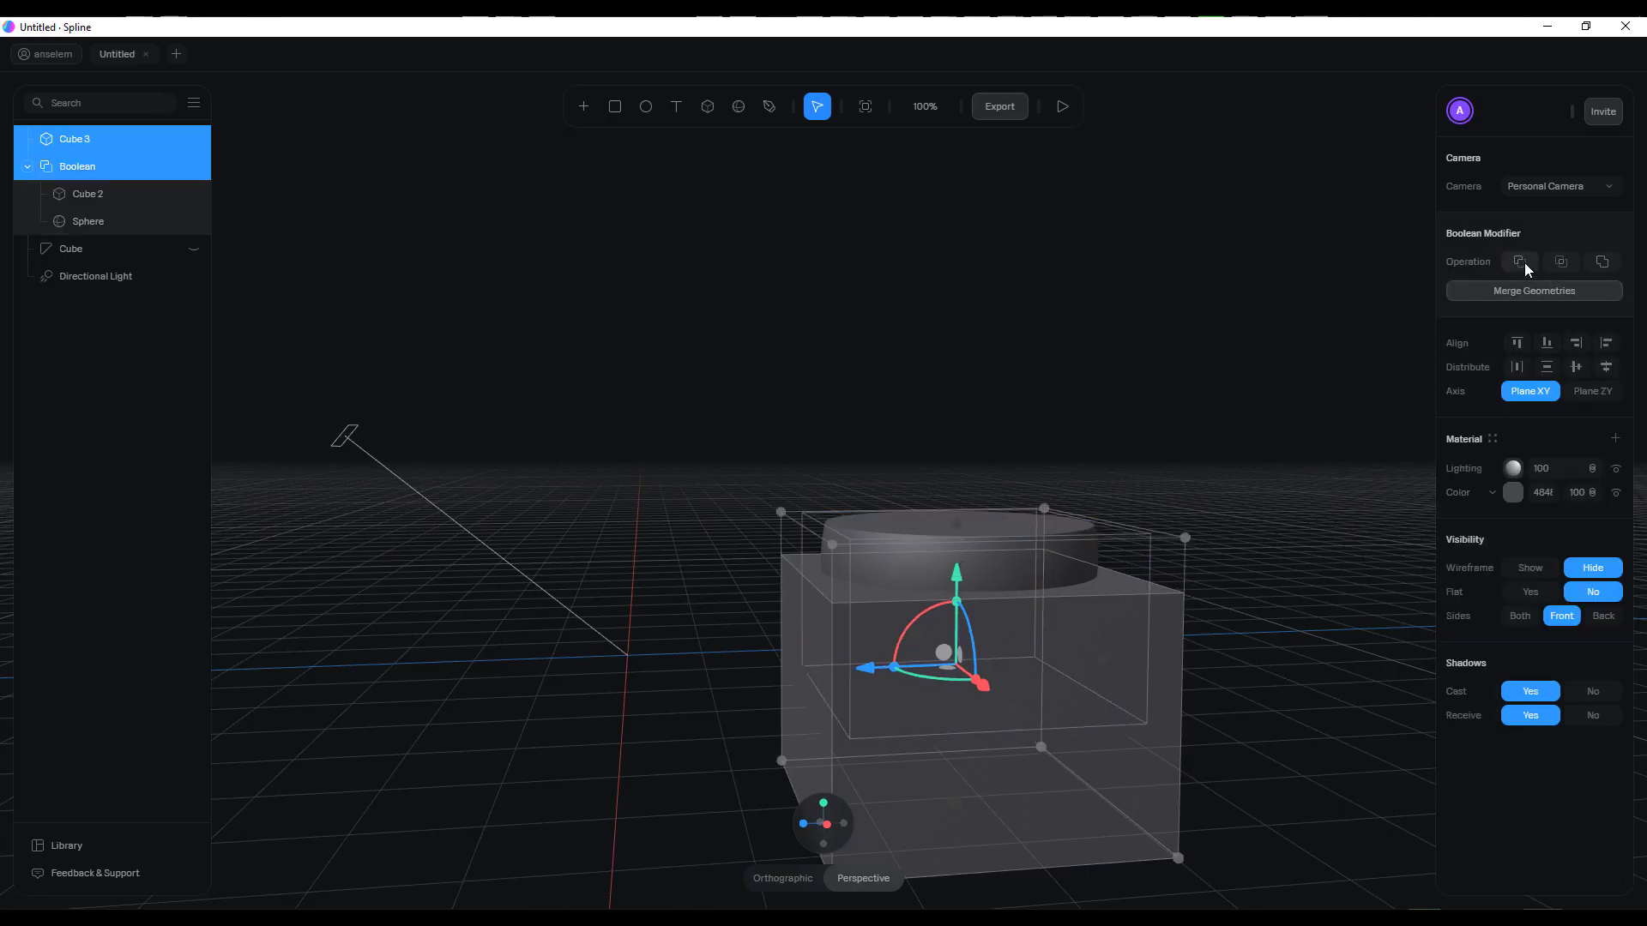
pyautogui.click(1520, 261)
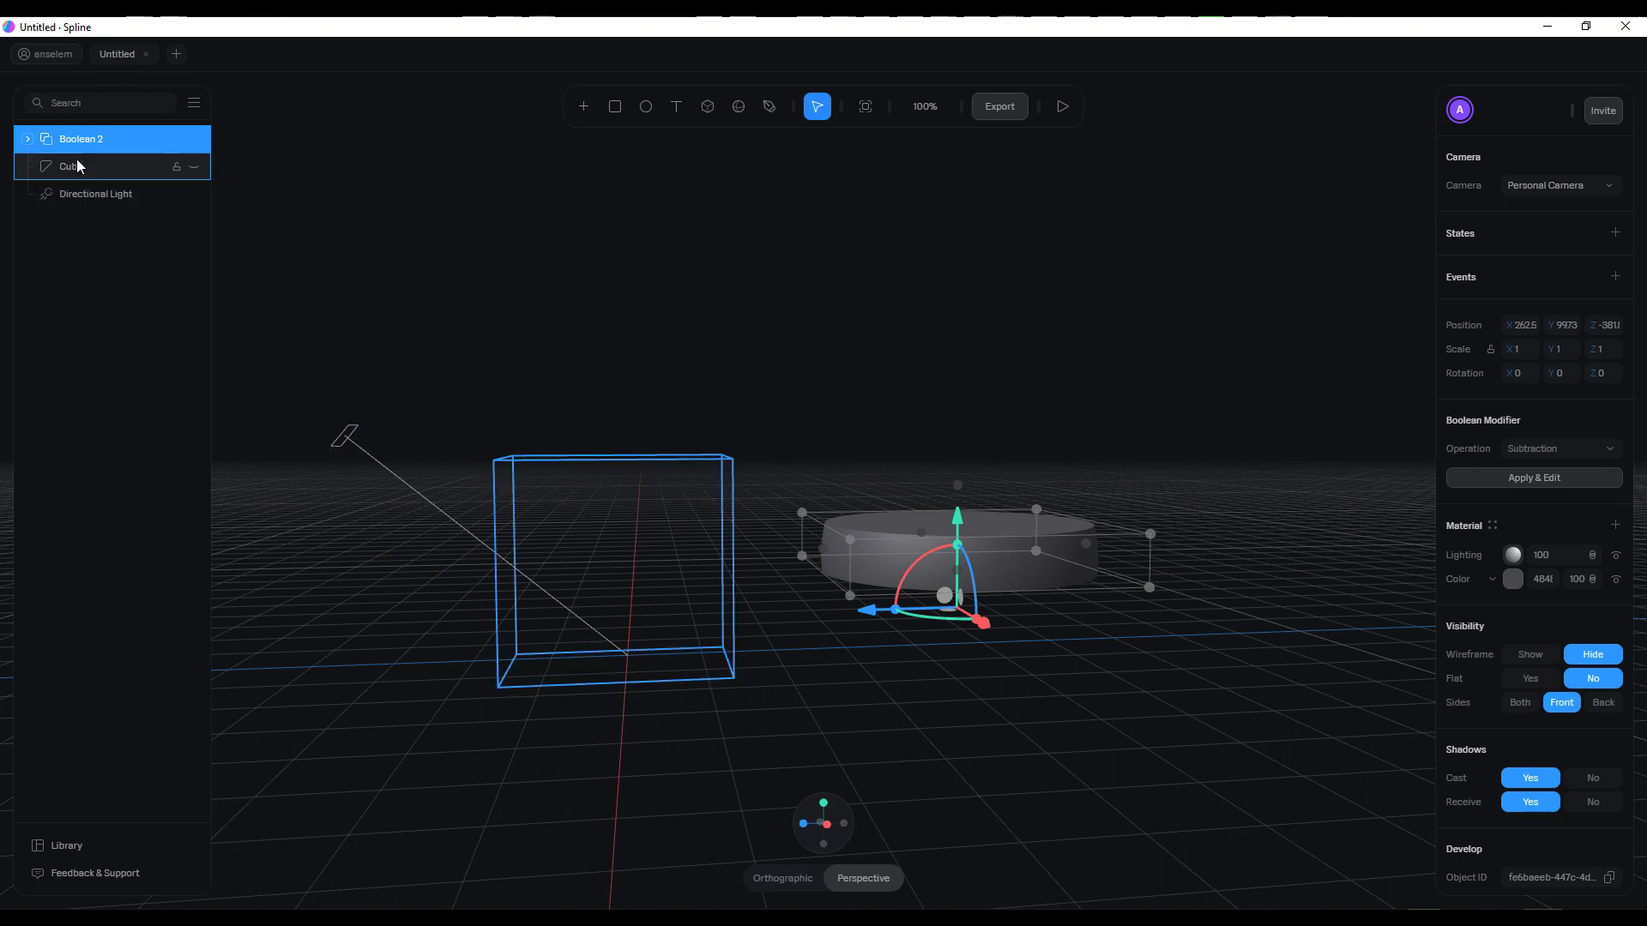
pyautogui.click(28, 139)
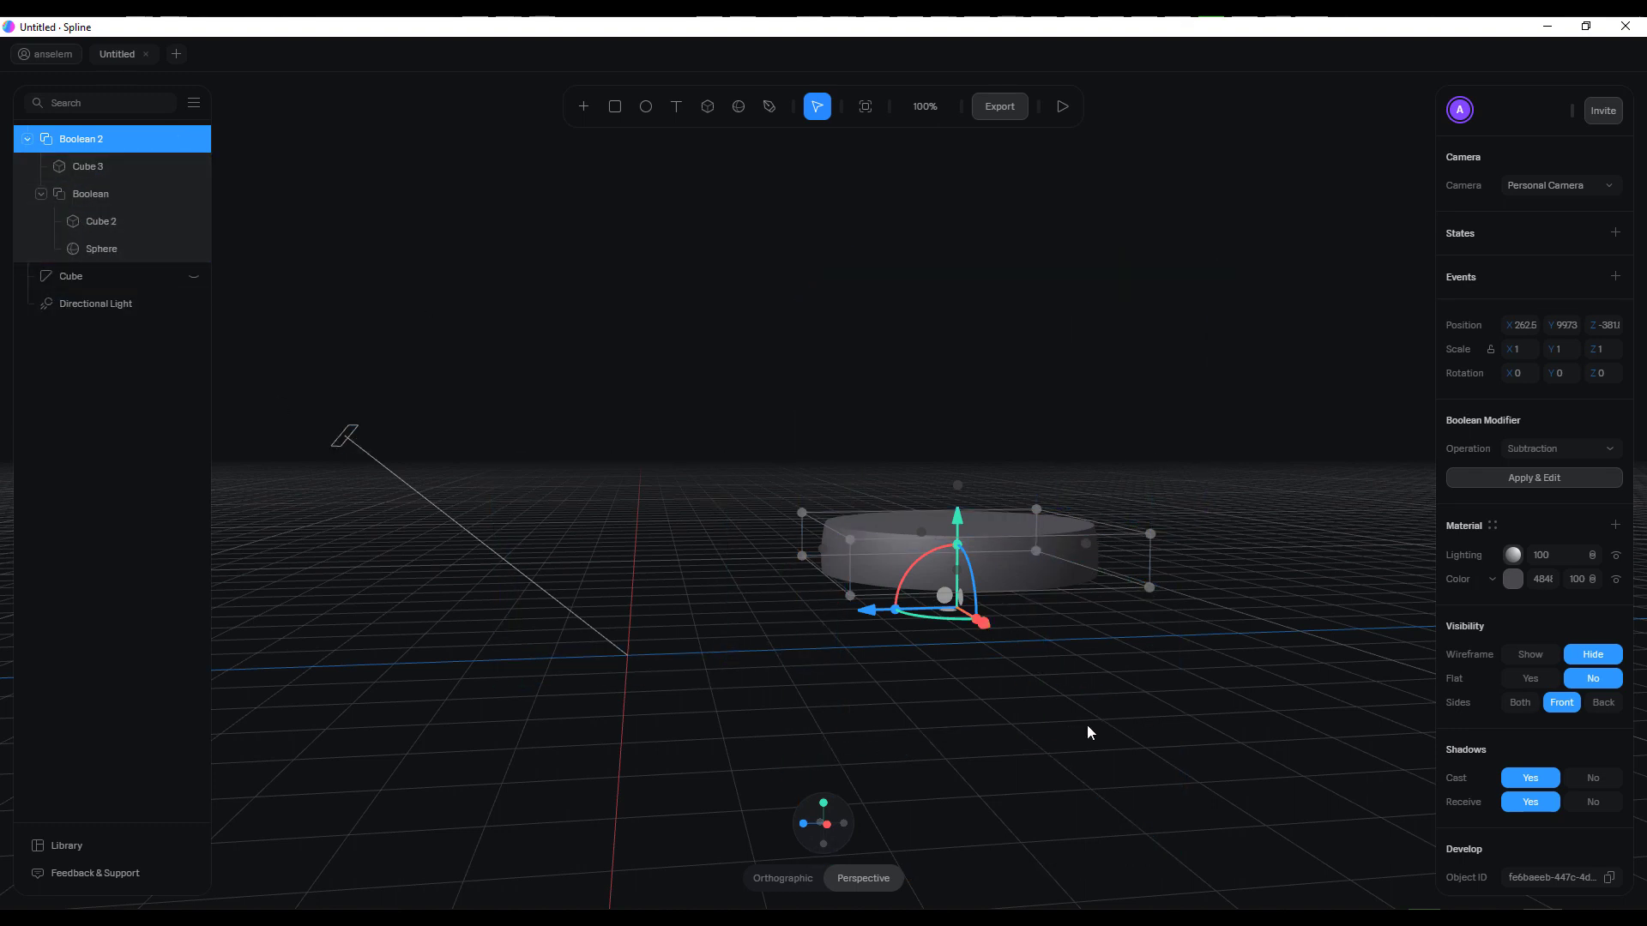
pyautogui.click(27, 138)
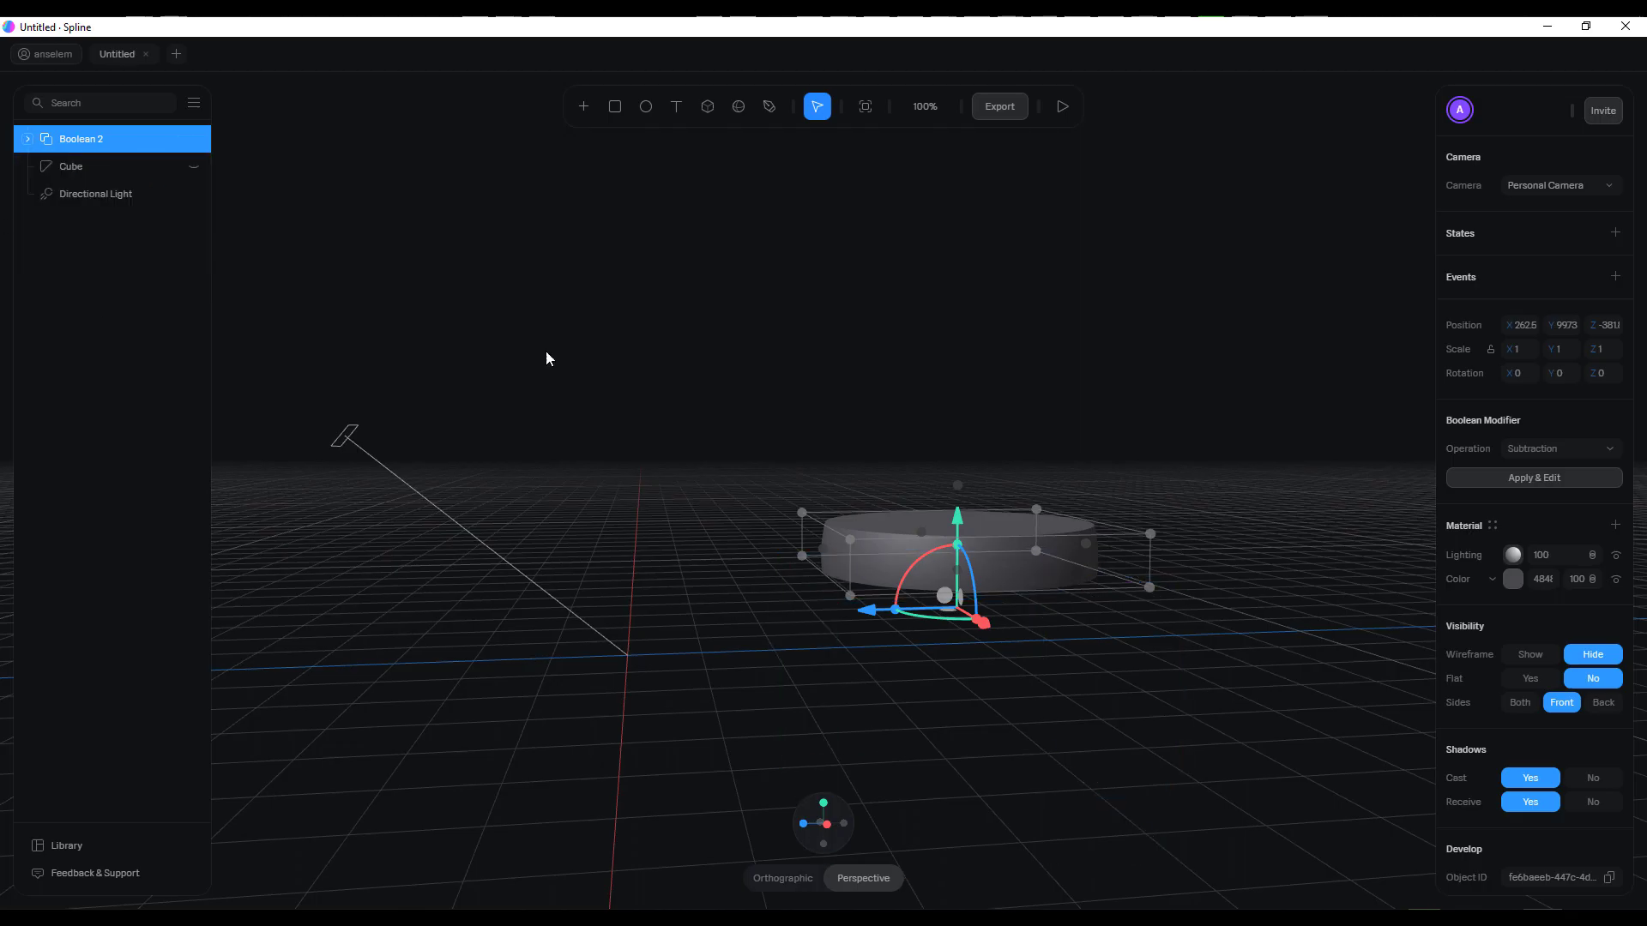
# Unhide the boot, move the disc underneath it and scale the disc up to about 1.63
pyautogui.click(1175, 745)
pyautogui.moveTo(1020, 712); pyautogui.dragTo(1020, 753, button='middle')
pyautogui.click(921, 698)
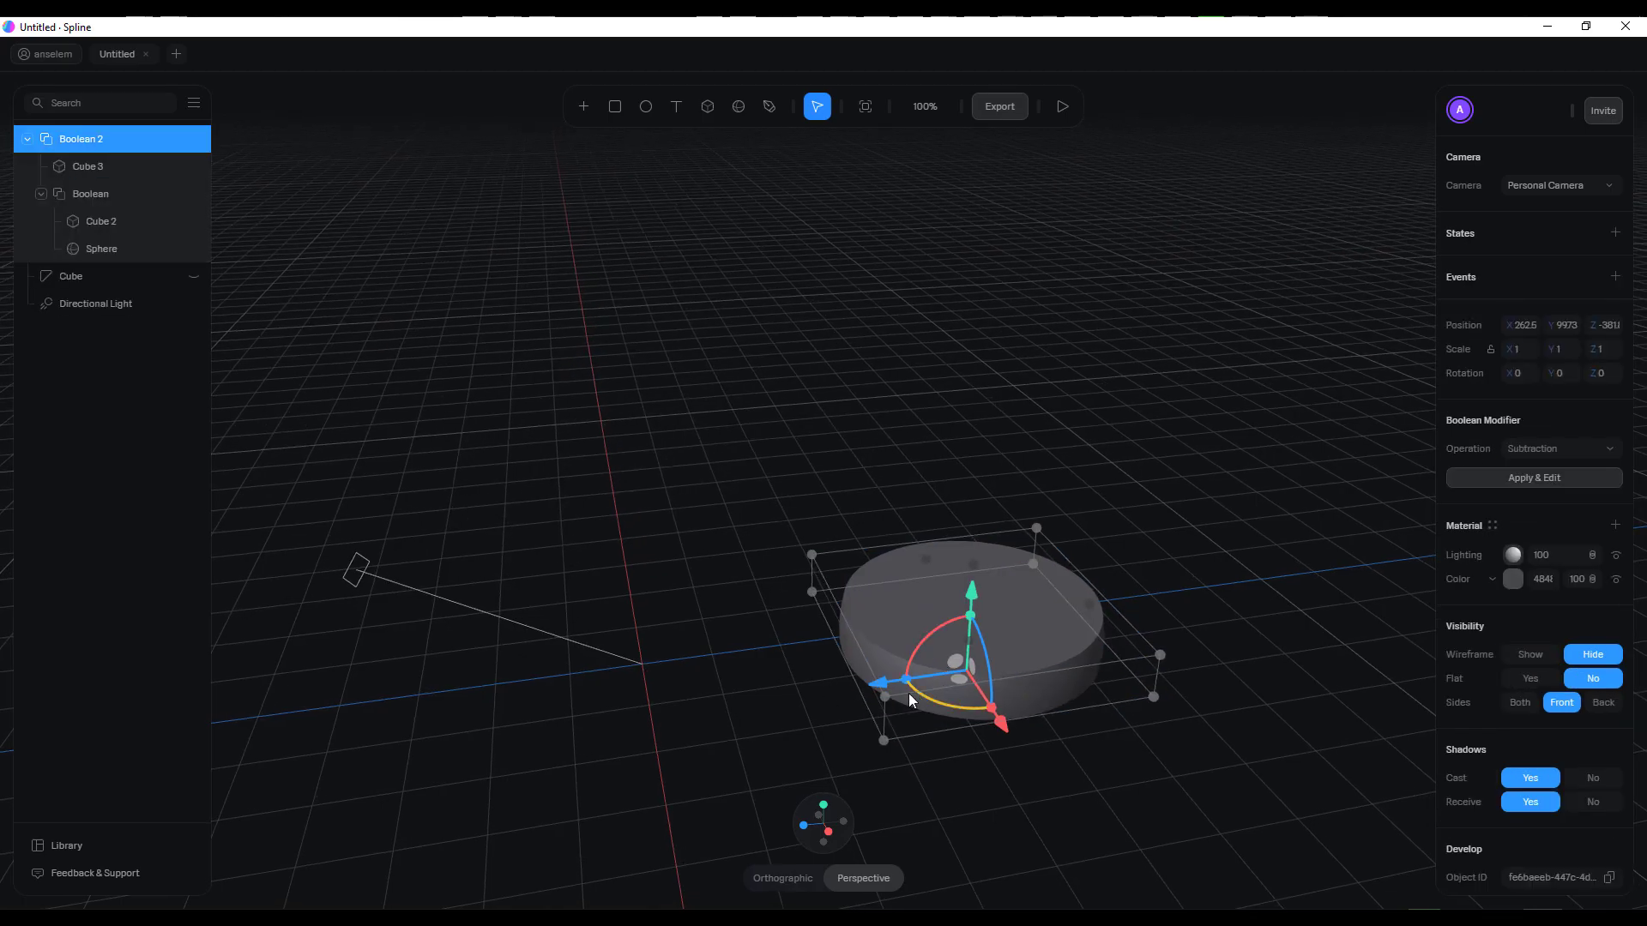
pyautogui.moveTo(878, 682); pyautogui.dragTo(611, 712)
pyautogui.moveTo(1012, 586); pyautogui.dragTo(1192, 481, button='middle')
pyautogui.click(194, 276)
pyautogui.moveTo(1063, 514)
pyautogui.mouseDown(button='middle')
pyautogui.moveTo(1029, 686)
pyautogui.moveTo(1064, 532)
pyautogui.mouseUp(button='middle')
pyautogui.moveTo(882, 769); pyautogui.dragTo(986, 773)
pyautogui.moveTo(1029, 703); pyautogui.dragTo(1286, 687, button='middle')
# Raise the boot onto the disc at about Y 143.8 and shift it along Z to sit centrally
pyautogui.click(883, 549)
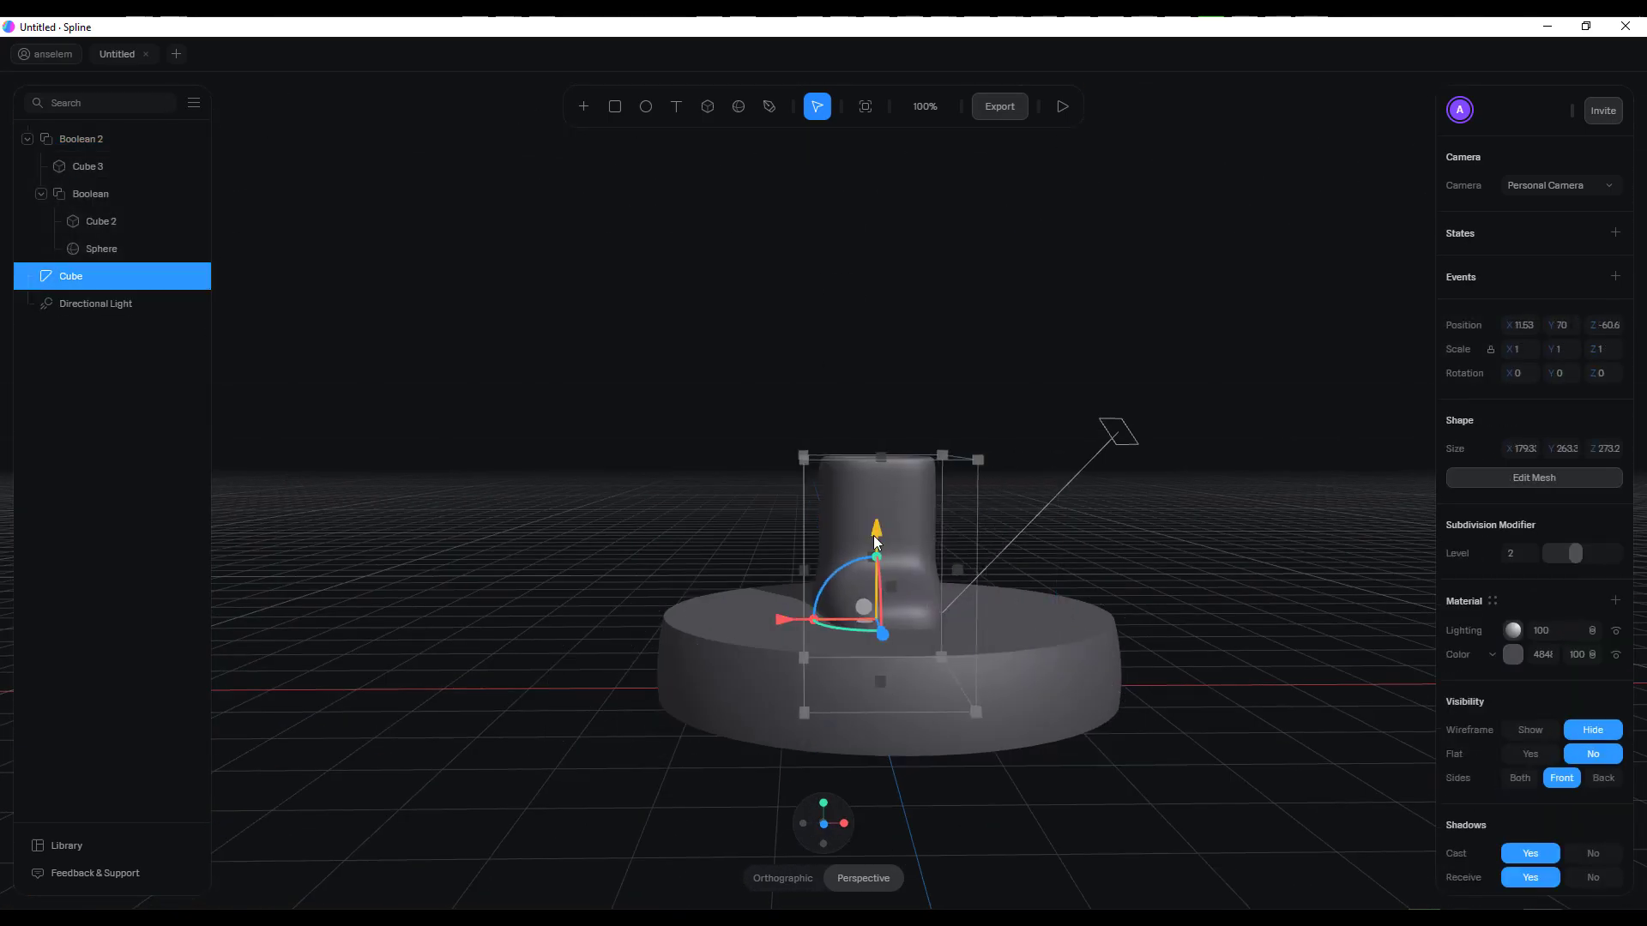
pyautogui.moveTo(874, 532); pyautogui.dragTo(875, 495)
pyautogui.moveTo(986, 549); pyautogui.dragTo(1201, 592, button='middle')
pyautogui.moveTo(589, 569); pyautogui.dragTo(551, 573)
pyautogui.moveTo(948, 639); pyautogui.dragTo(976, 604, button='middle')
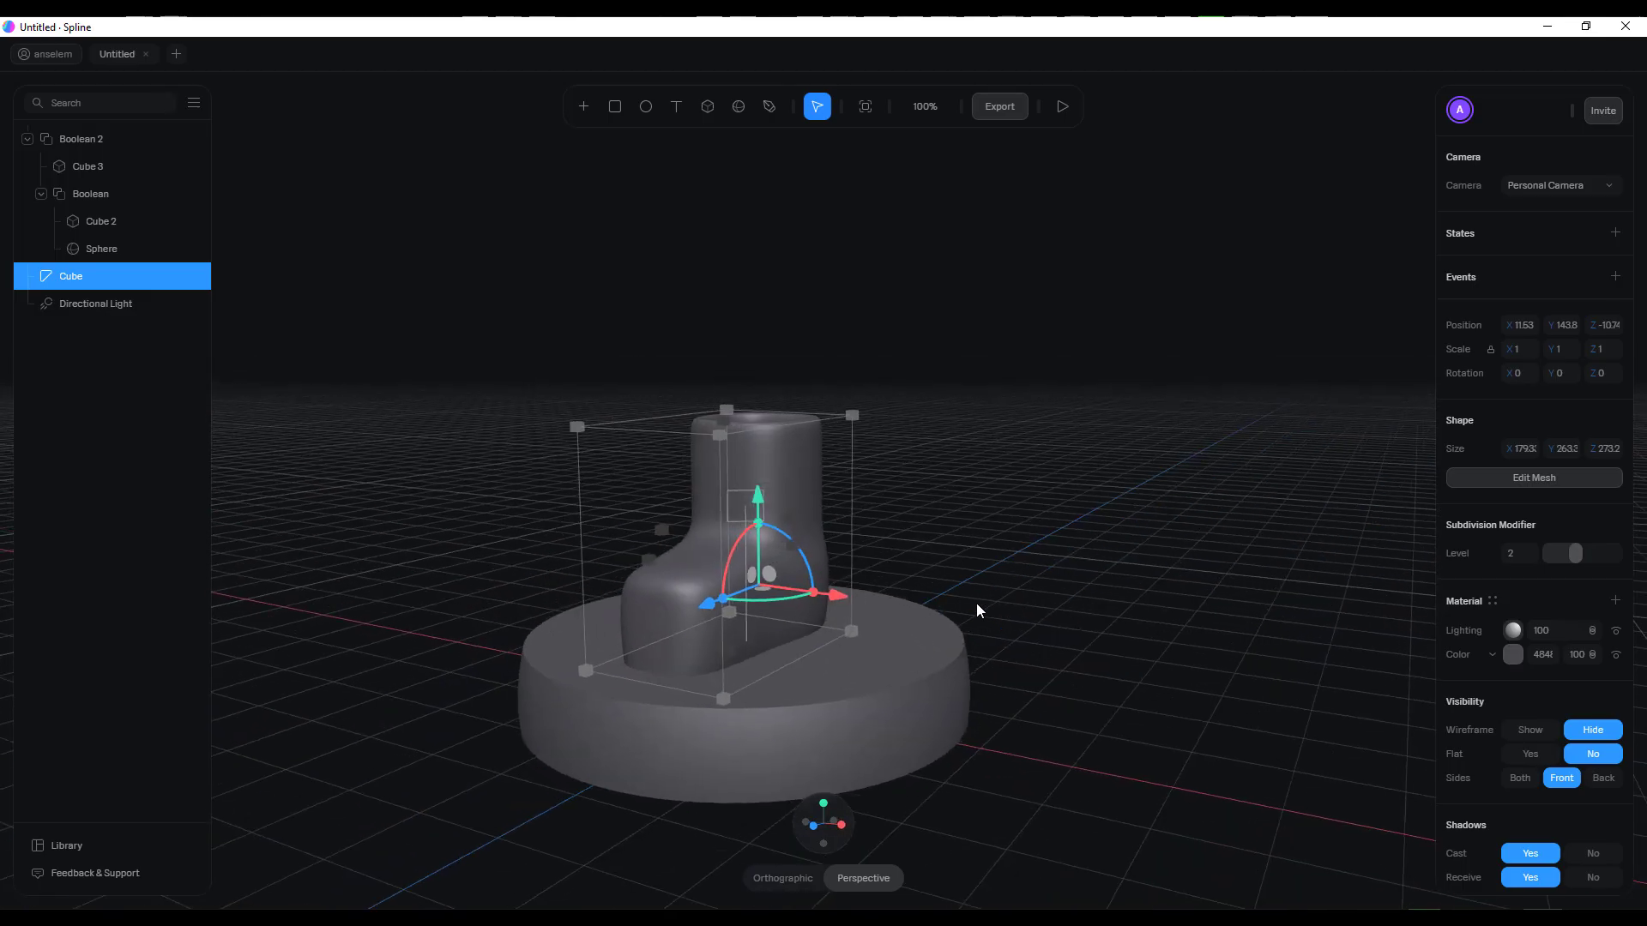
pyautogui.scroll(5, 897, 662)
pyautogui.scroll(-4, 898, 662)
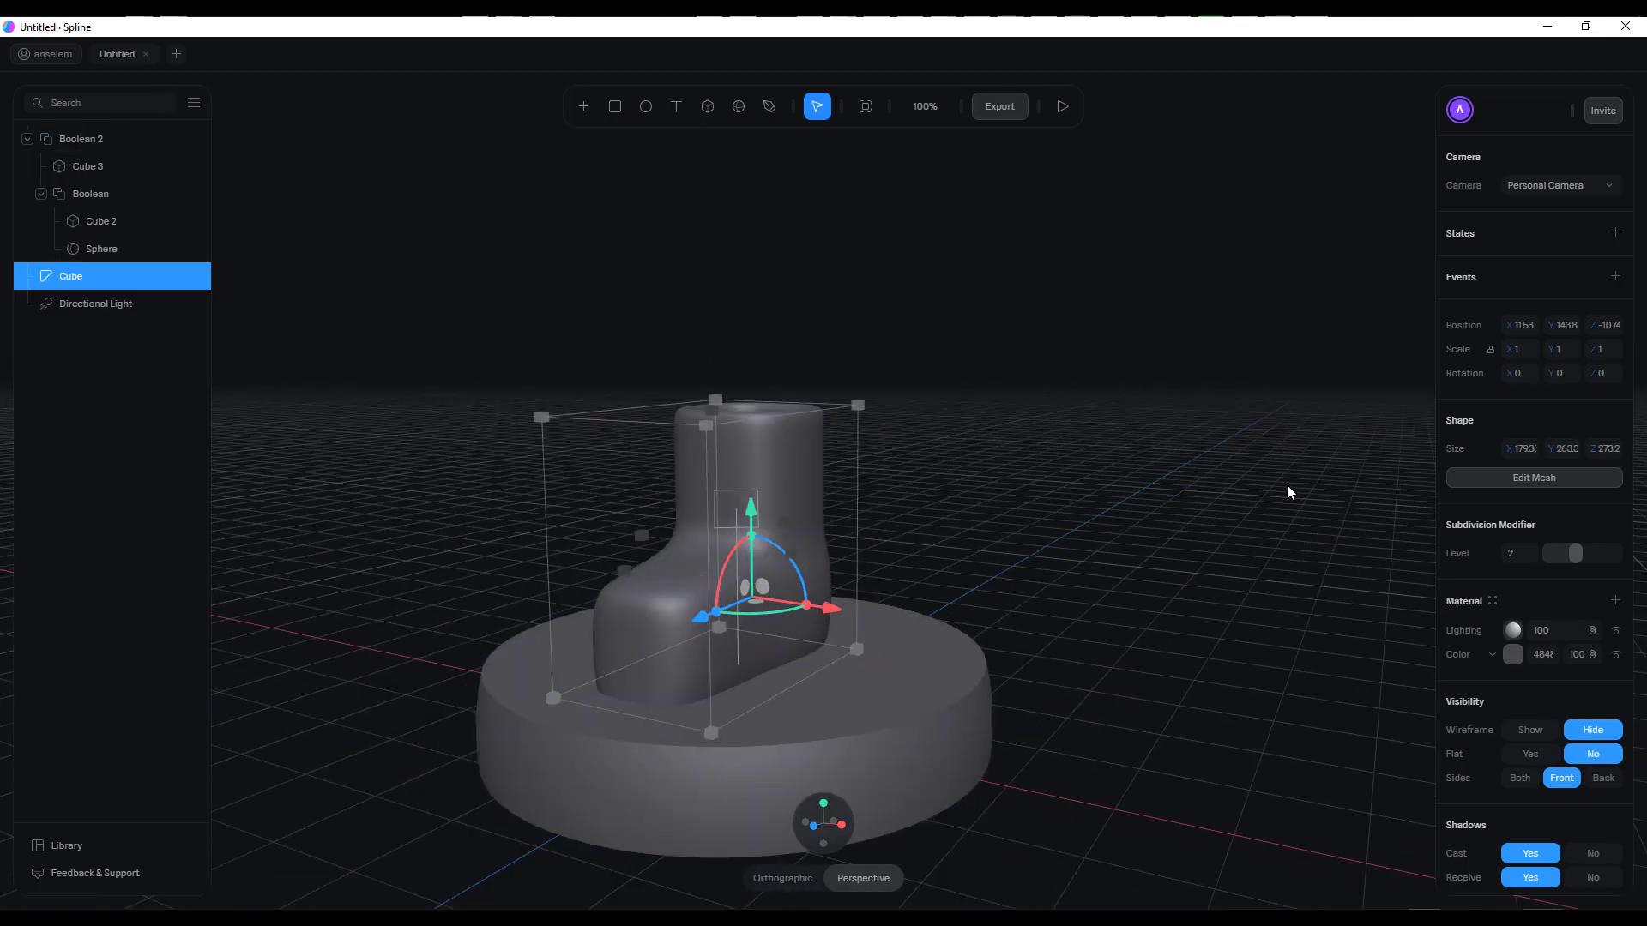
# Draw a small sphere about 29 × 29 × 46 on the floor beside the disc
pyautogui.click(874, 653)
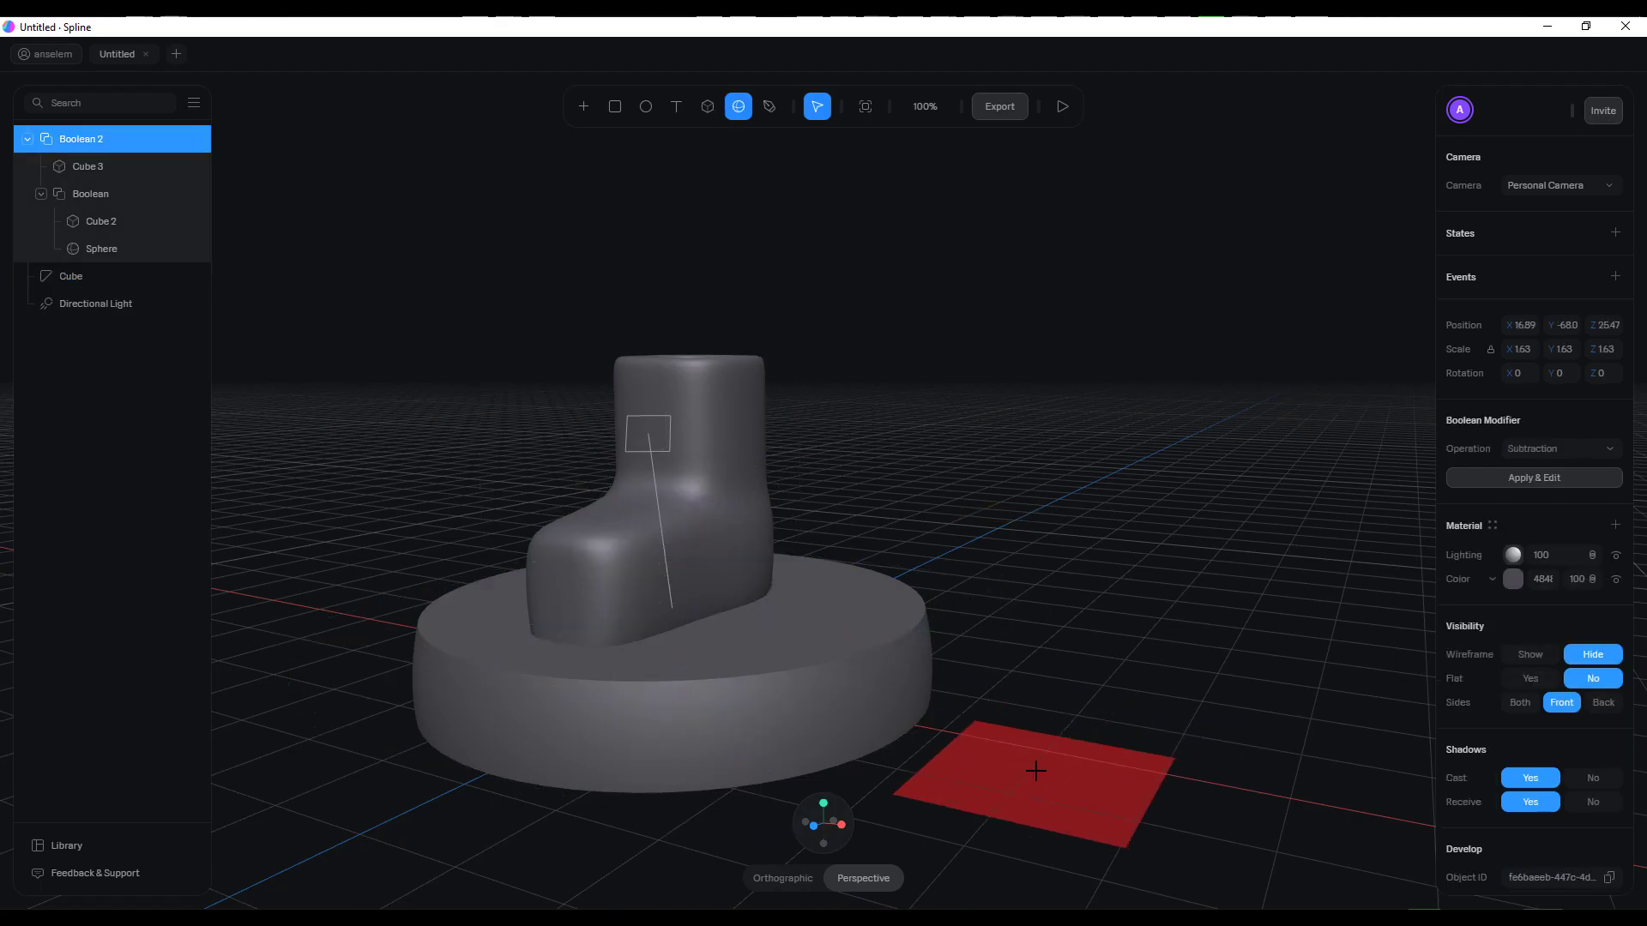
pyautogui.click(1032, 772)
pyautogui.moveTo(1027, 796); pyautogui.dragTo(1046, 787)
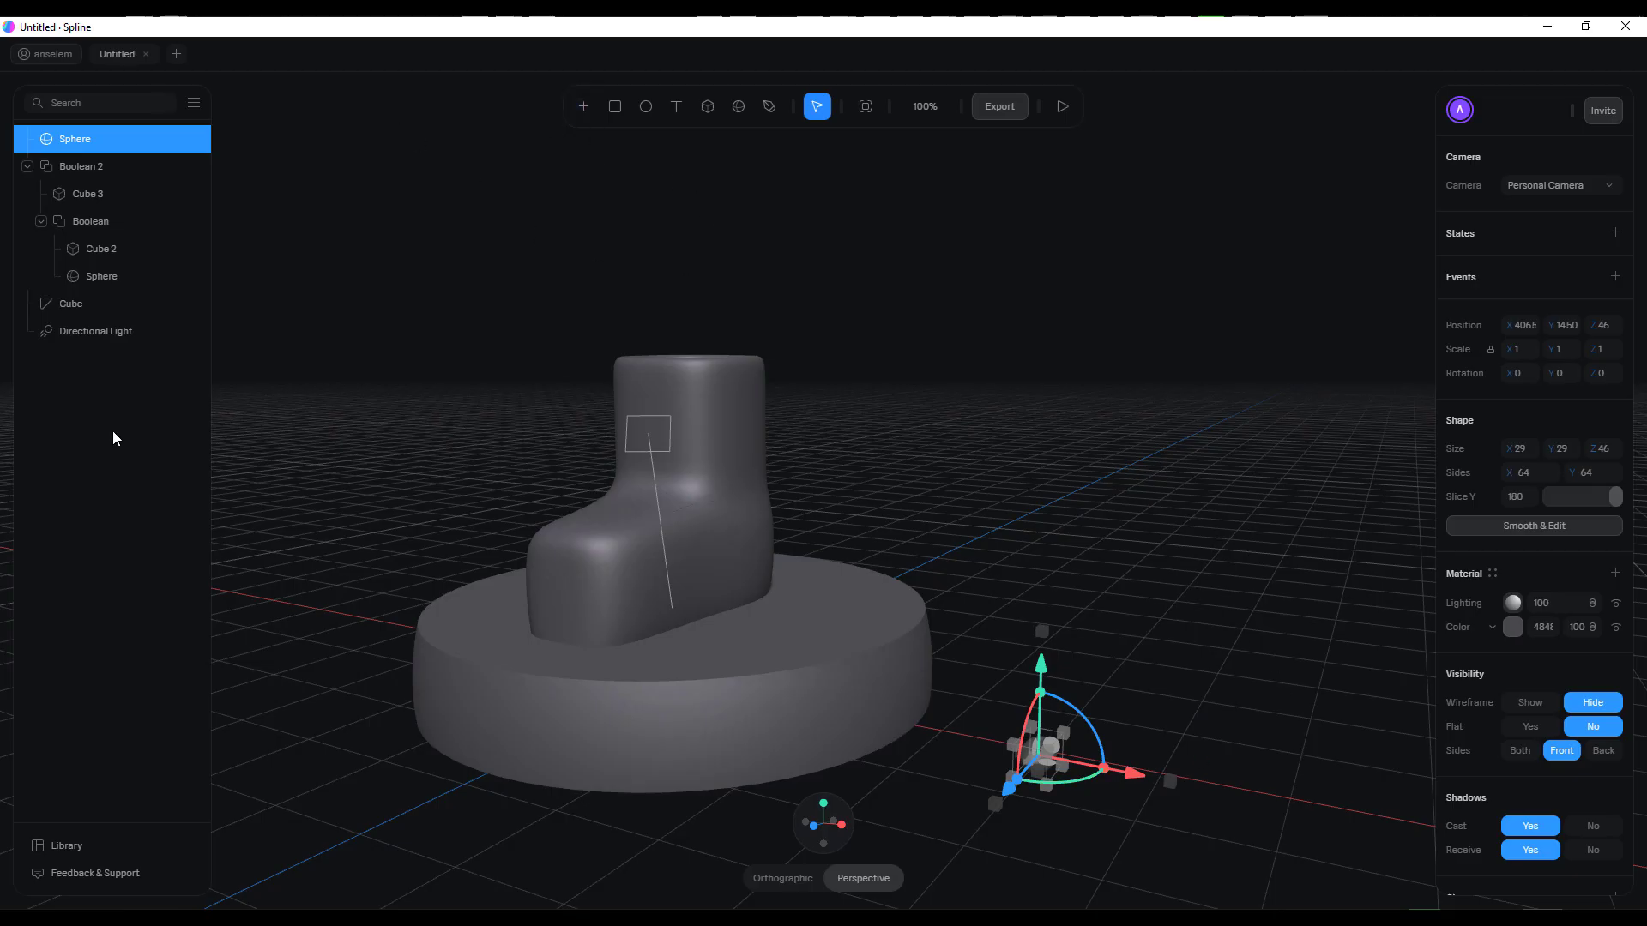
pyautogui.click(1218, 488)
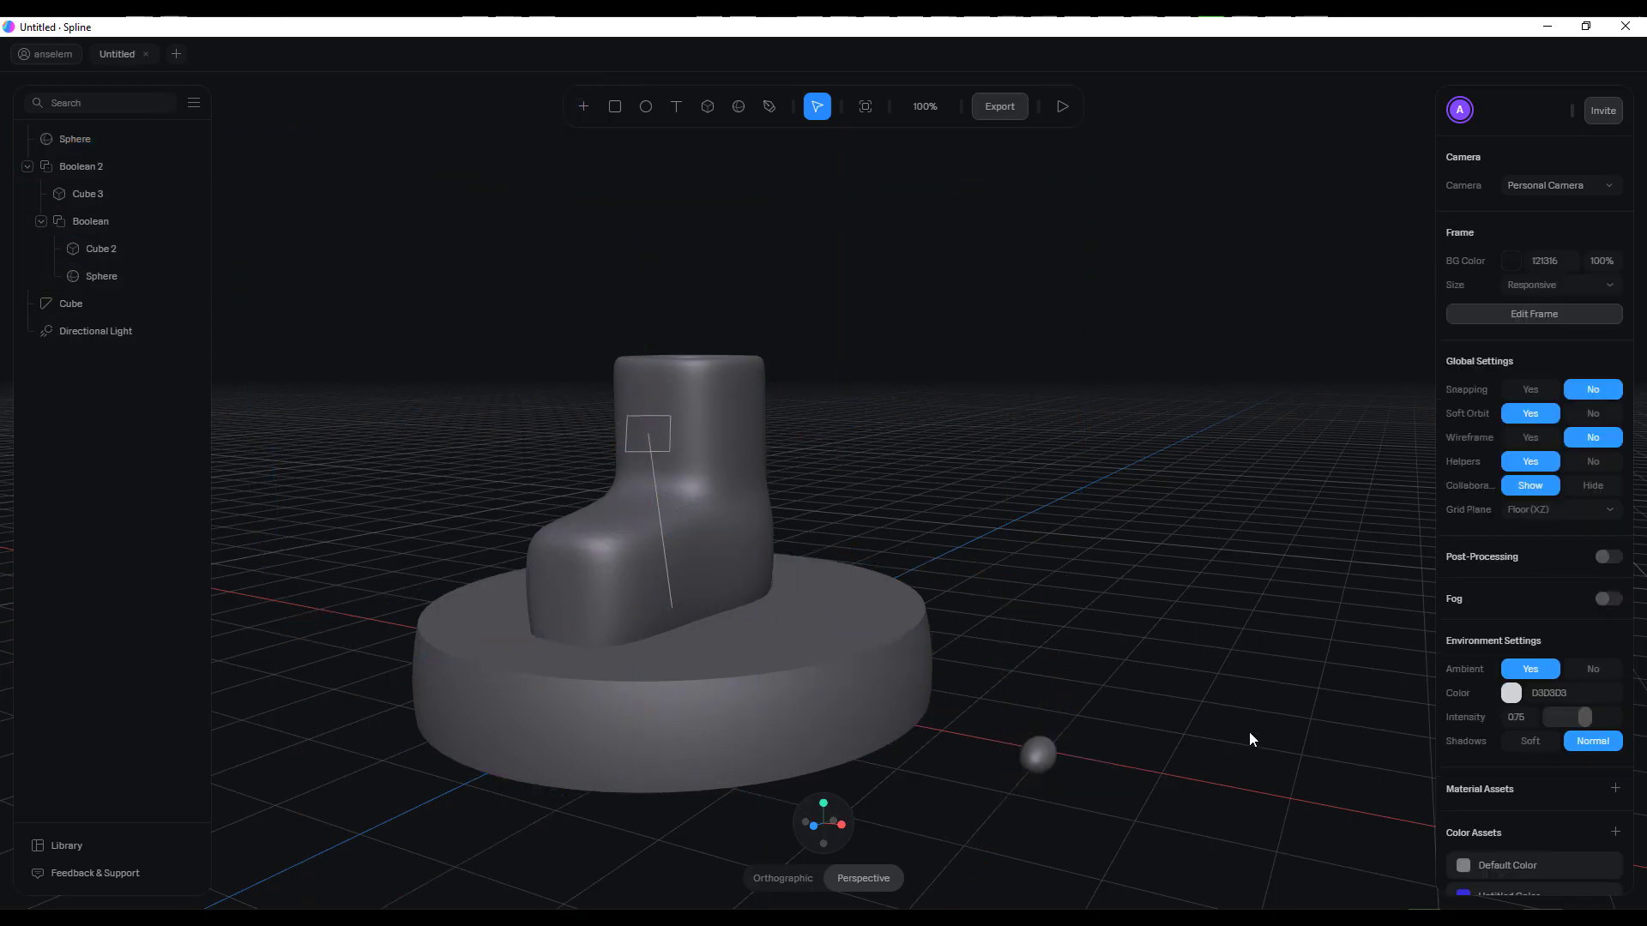
# Resize the small sphere to about 31 × 29 × 31 so that it looks round
pyautogui.click(1047, 763)
pyautogui.moveTo(1209, 748); pyautogui.dragTo(1298, 662, button='middle')
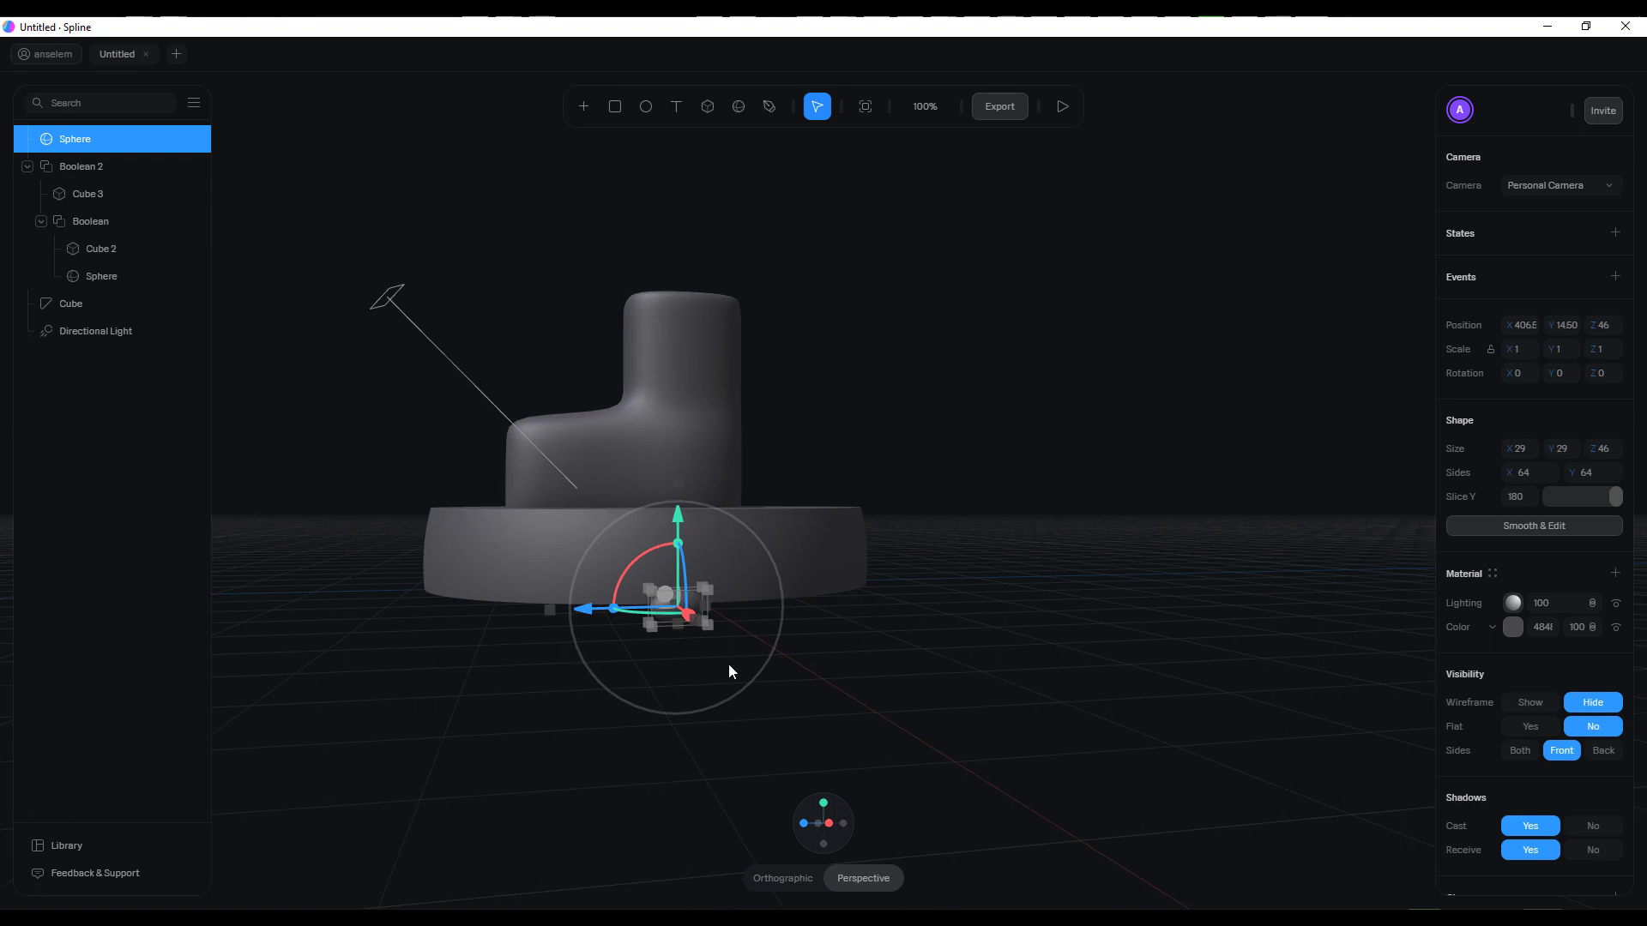
pyautogui.scroll(5, 728, 667)
pyautogui.scroll(-2, 728, 667)
pyautogui.moveTo(728, 667); pyautogui.dragTo(891, 665, button='middle')
pyautogui.moveTo(730, 681); pyautogui.dragTo(694, 681)
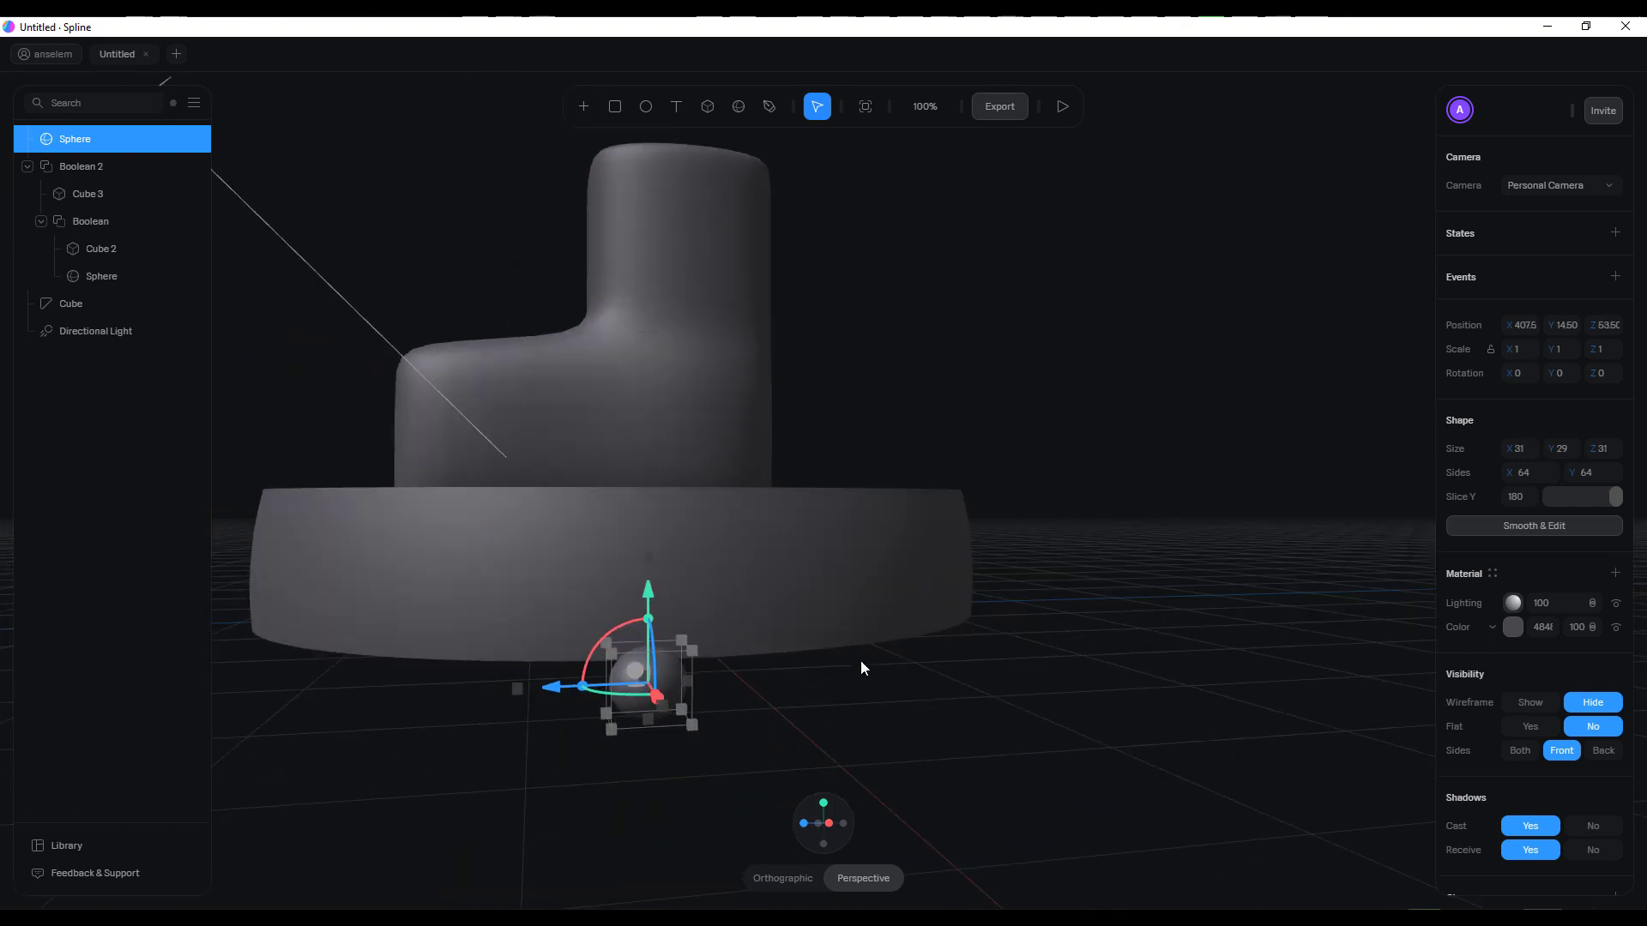
# Move the small sphere along X to about 325, closer to the disc
pyautogui.moveTo(861, 661); pyautogui.dragTo(980, 669, button='middle')
pyautogui.scroll(-6, 1054, 614)
pyautogui.moveTo(1023, 726); pyautogui.dragTo(929, 750, button='middle')
pyautogui.moveTo(1169, 731); pyautogui.dragTo(1096, 722)
# Add a radial cloner to the small sphere with a count of 29, a radius of 466 and the X axis
pyautogui.scroll(-1, 1514, 626)
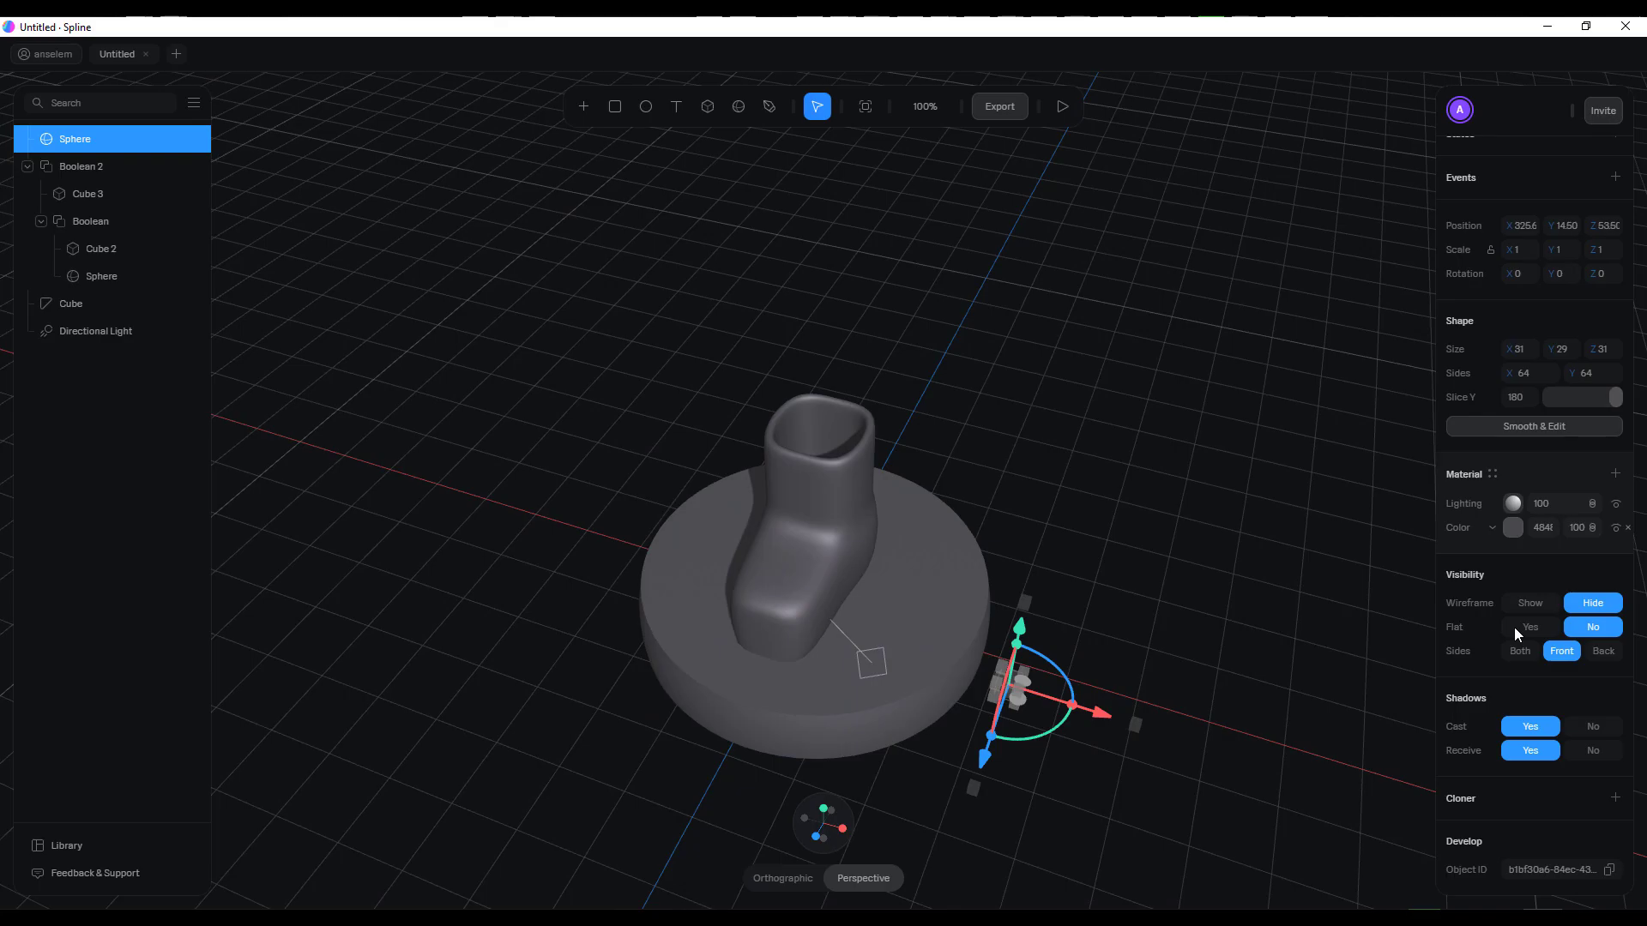
pyautogui.click(1614, 802)
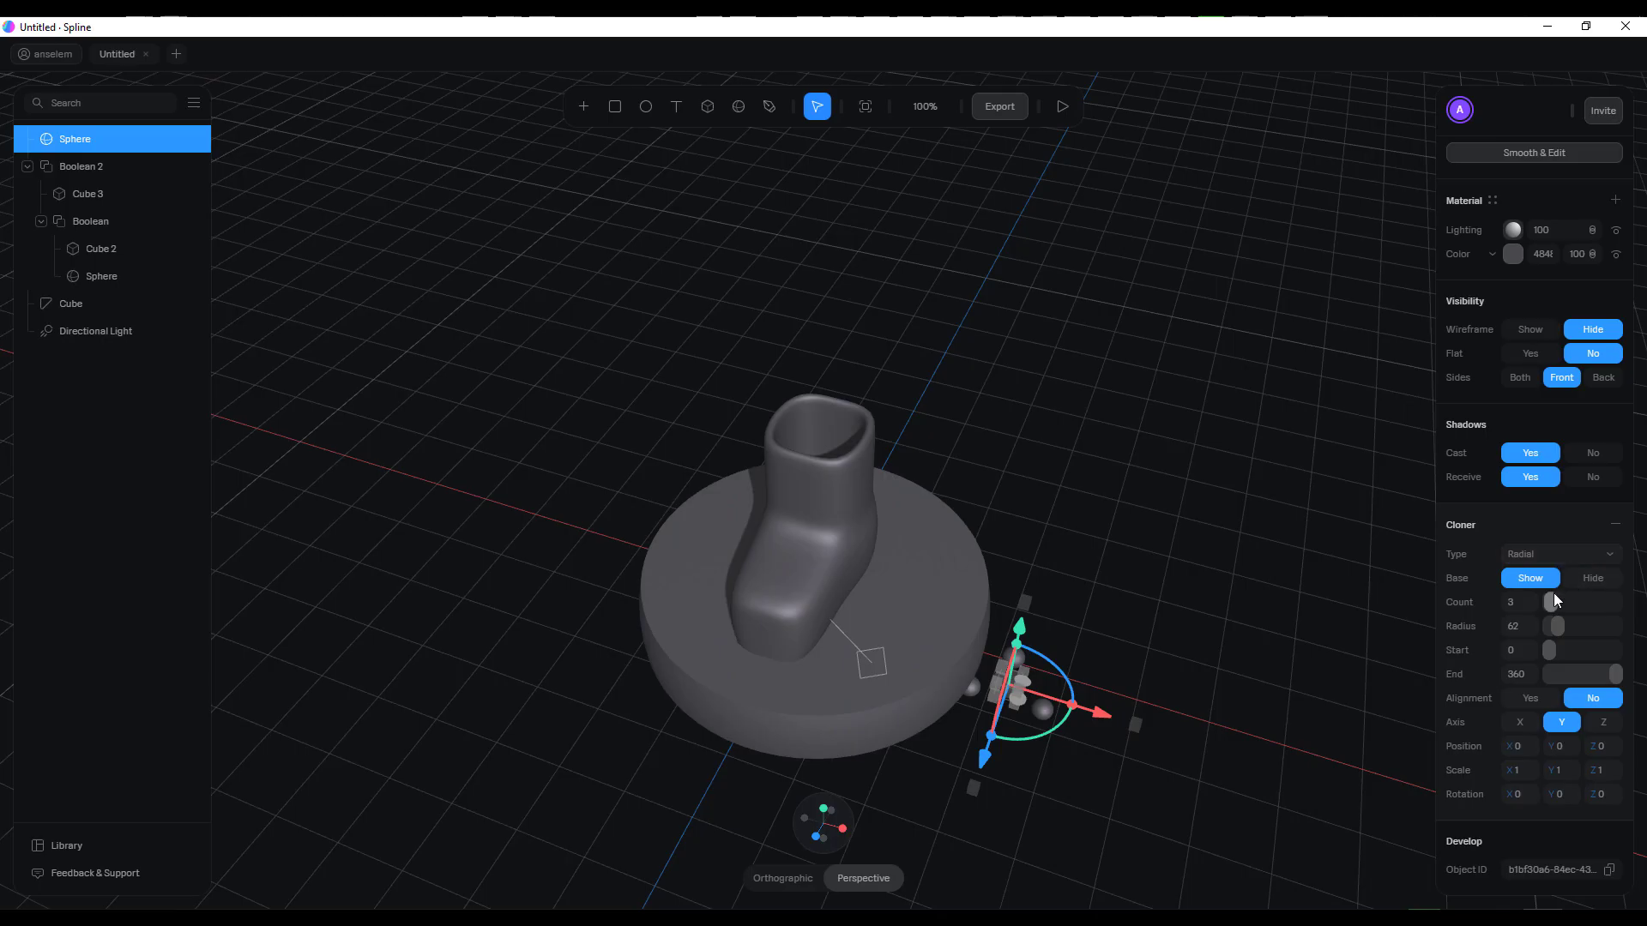
pyautogui.moveTo(1557, 602)
pyautogui.mouseDown()
pyautogui.moveTo(1600, 604)
pyautogui.moveTo(1573, 605)
pyautogui.mouseUp()
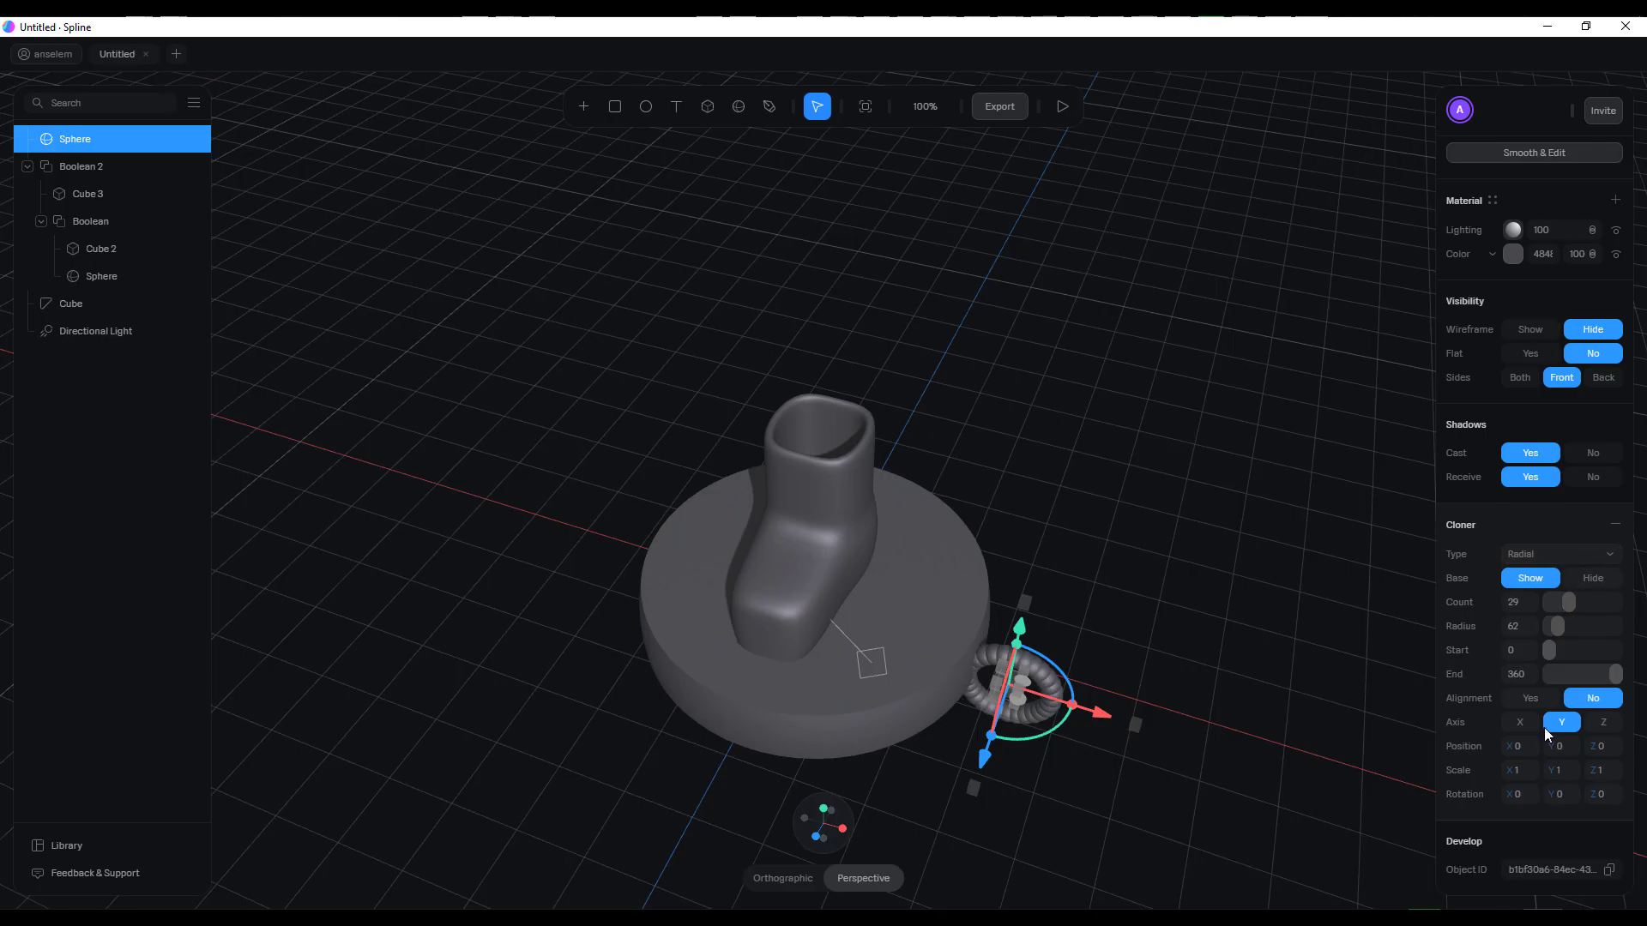
pyautogui.click(1518, 725)
pyautogui.moveTo(1563, 631); pyautogui.dragTo(1618, 645)
# Move the ring of cloned spheres along X and Z so that it evenly encircles the disc
pyautogui.moveTo(1099, 712); pyautogui.dragTo(867, 645)
pyautogui.moveTo(1042, 660); pyautogui.dragTo(952, 644, button='middle')
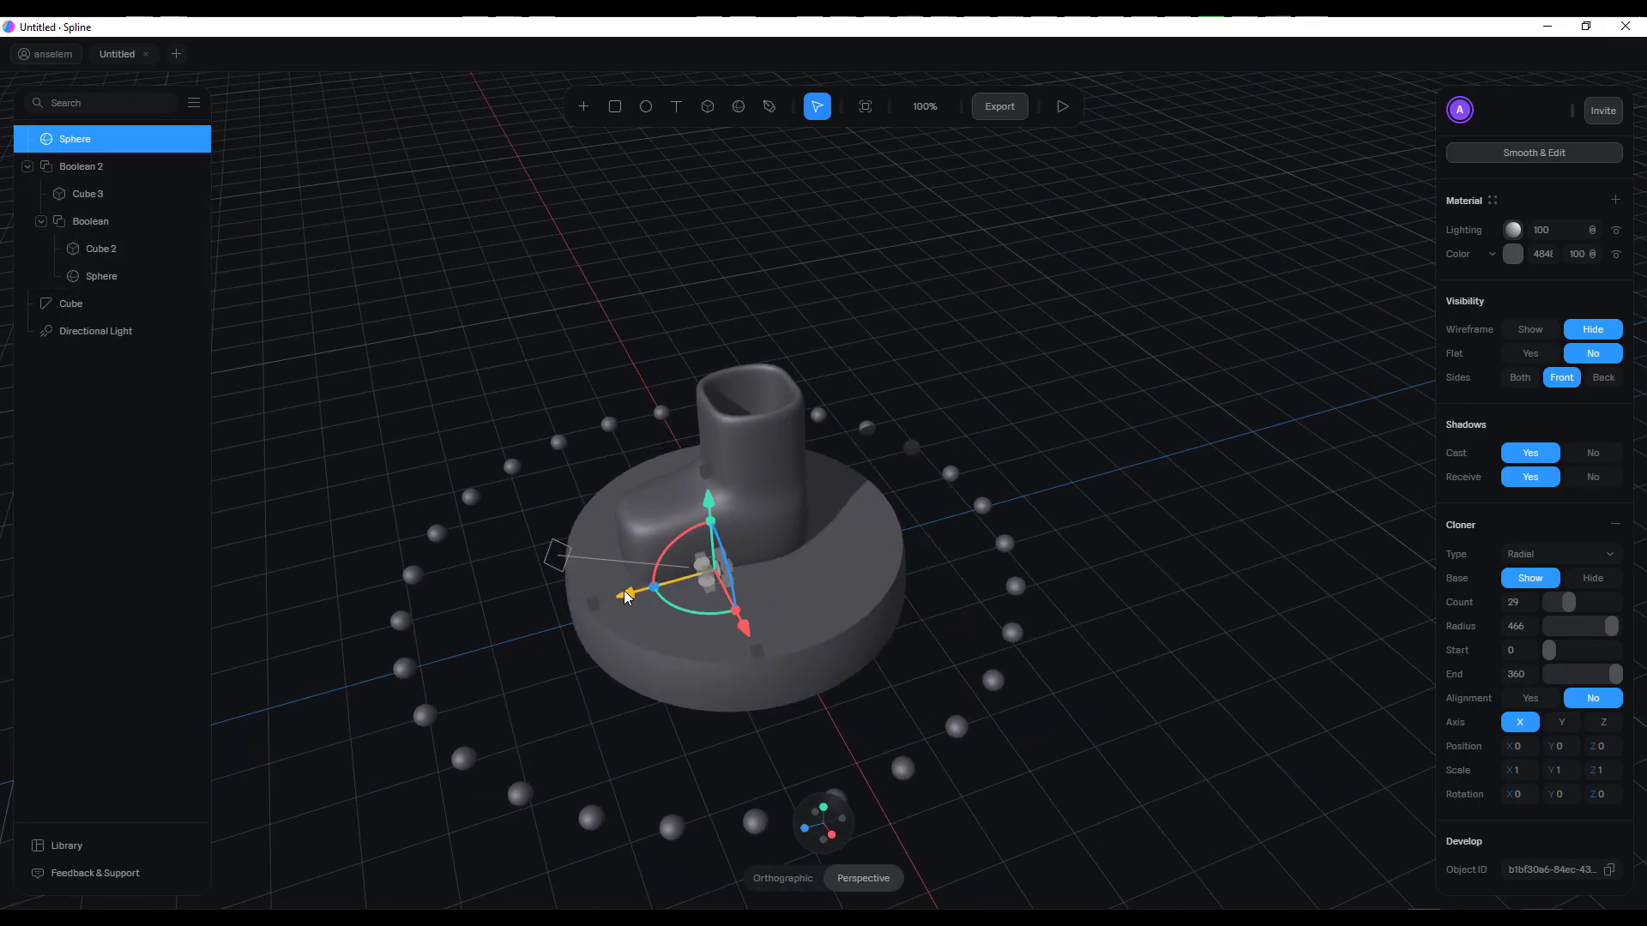
pyautogui.moveTo(627, 596); pyautogui.dragTo(654, 590)
pyautogui.moveTo(695, 664); pyautogui.dragTo(805, 643)
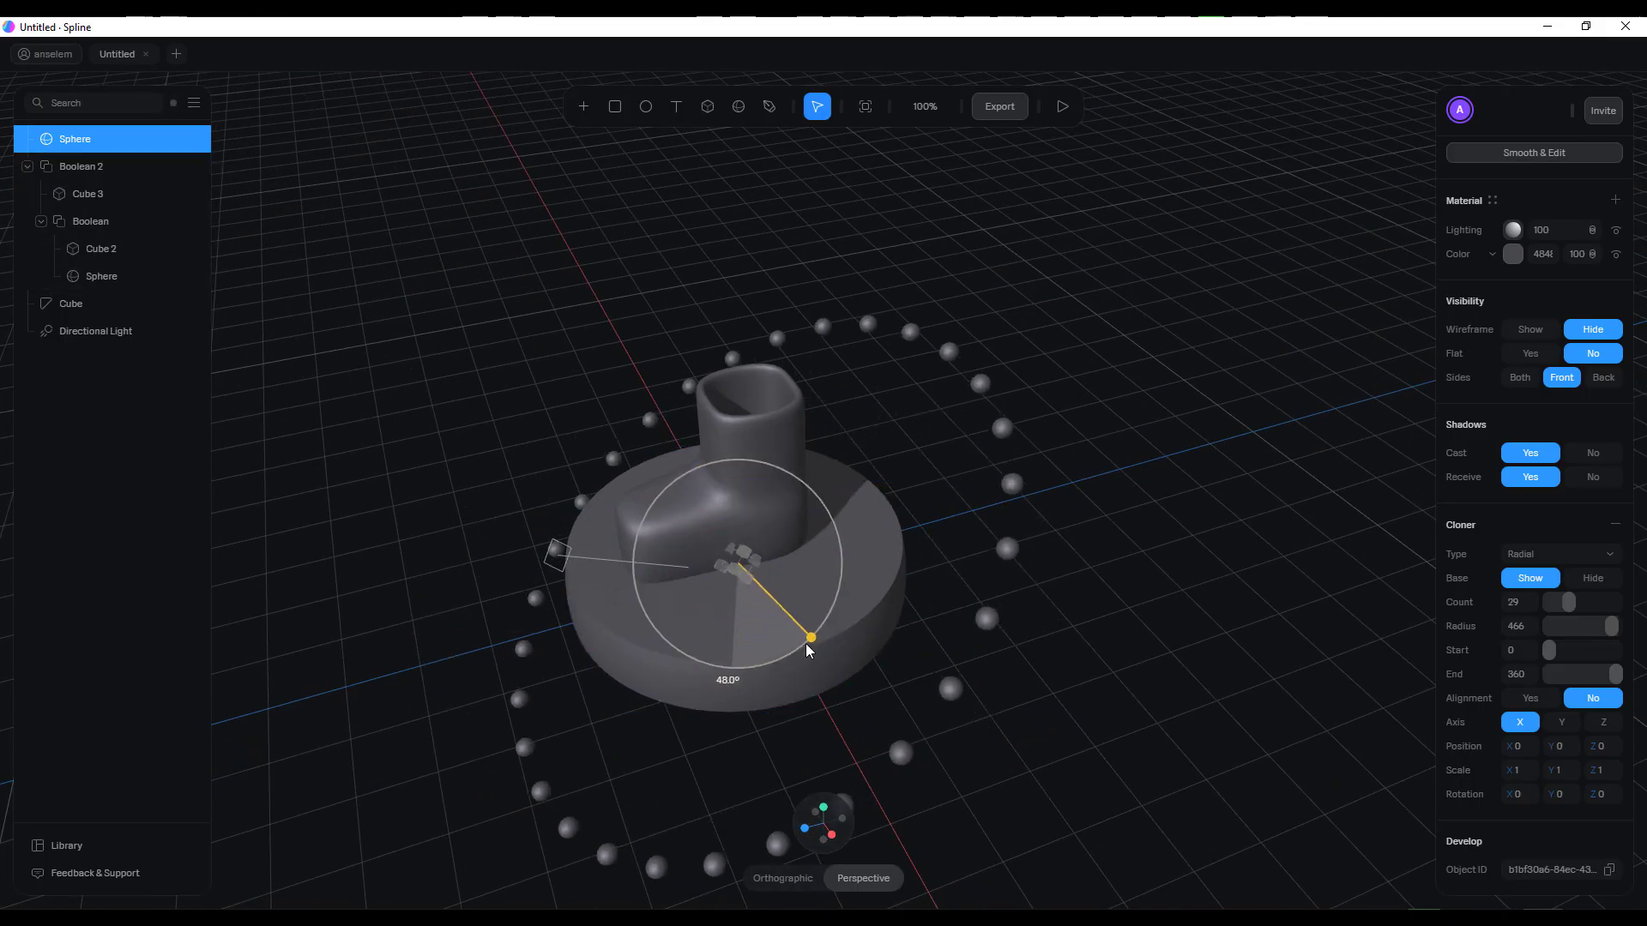
pyautogui.moveTo(944, 815)
pyautogui.mouseDown(button='middle')
pyautogui.moveTo(1168, 654)
pyautogui.moveTo(1157, 680)
pyautogui.moveTo(1152, 626)
pyautogui.mouseUp(button='middle')
pyautogui.moveTo(890, 604); pyautogui.dragTo(891, 607)
pyautogui.moveTo(789, 646); pyautogui.dragTo(795, 631)
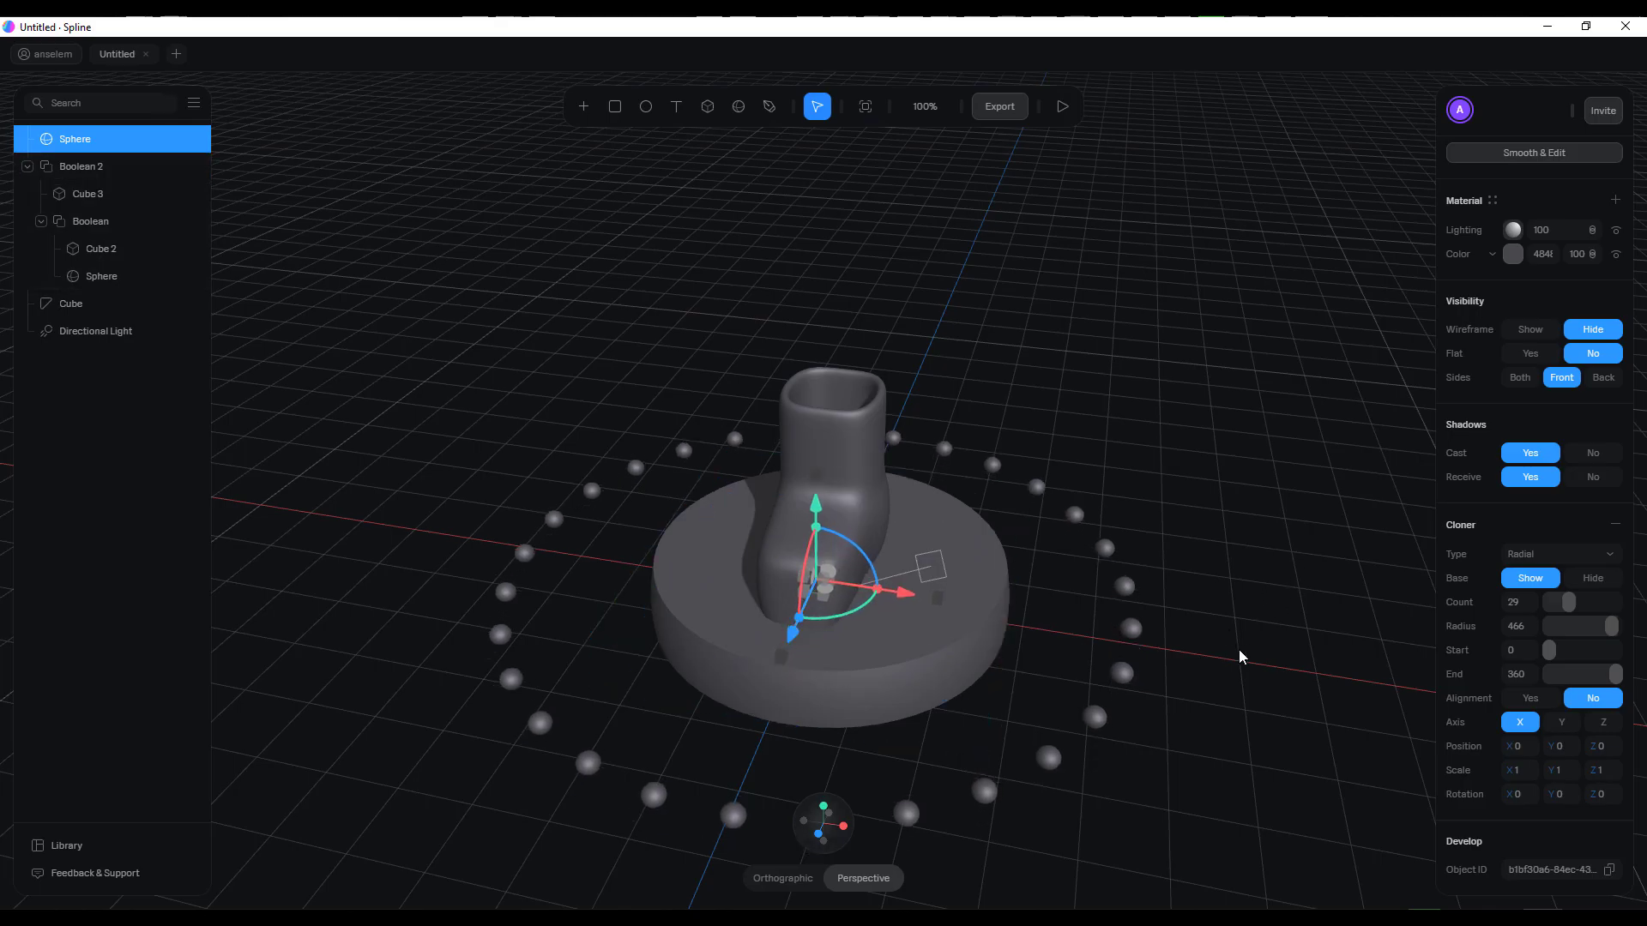
# Raise the directional light to about Y 402 and move it along Z to about 410, away from the boot
pyautogui.moveTo(1239, 661); pyautogui.dragTo(1194, 639, button='middle')
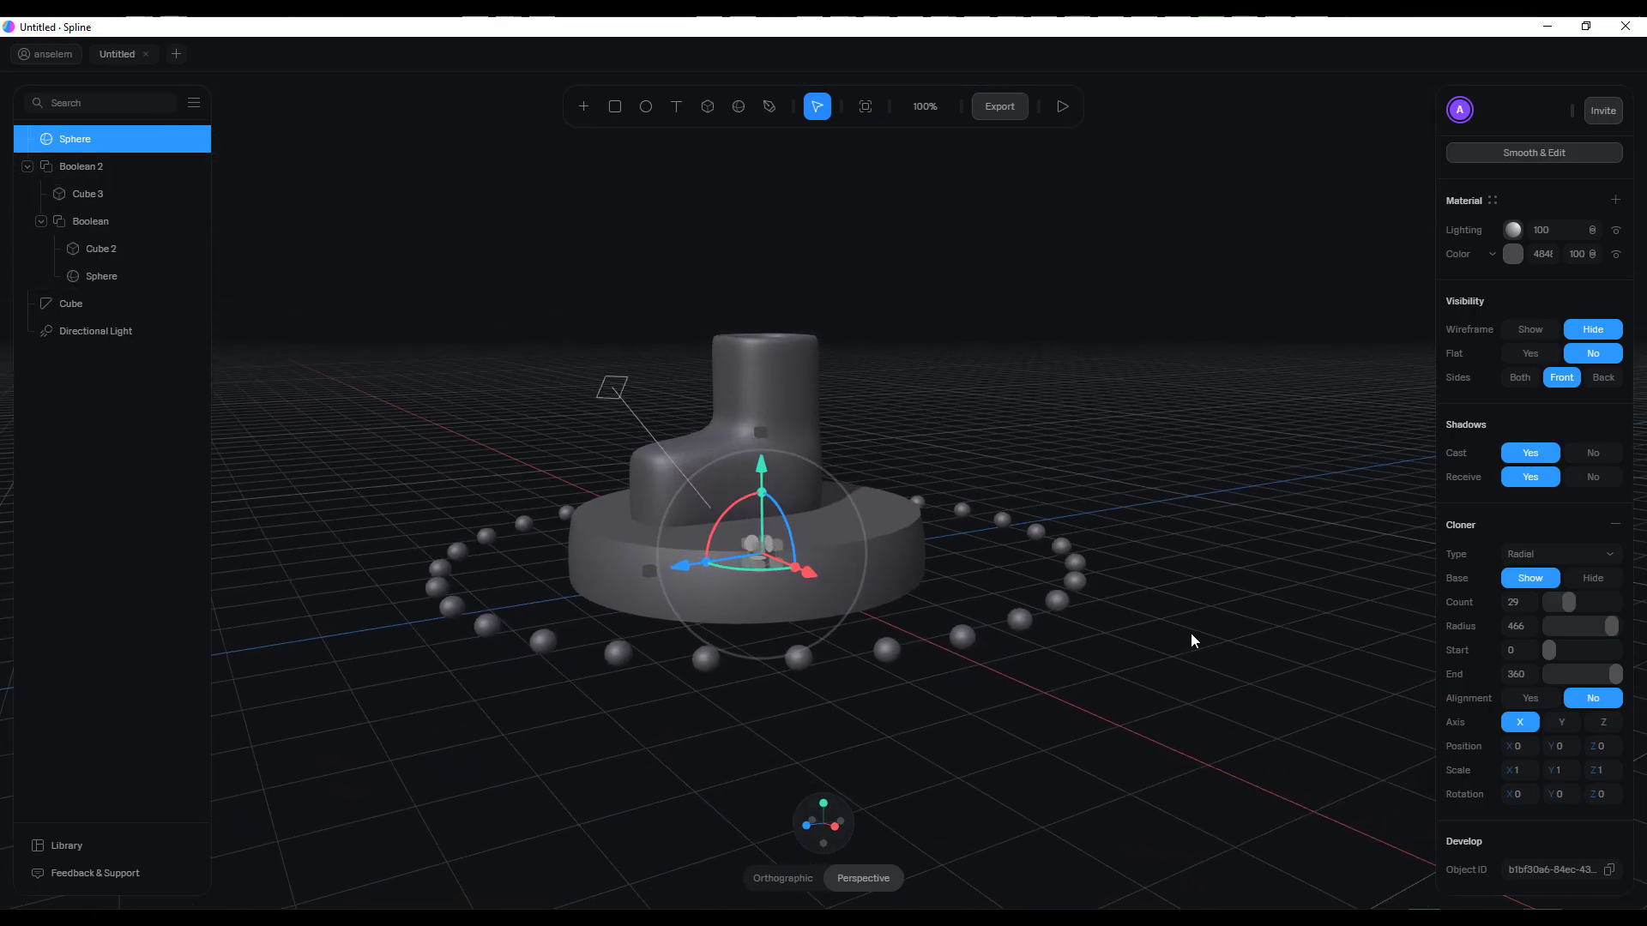
pyautogui.click(614, 395)
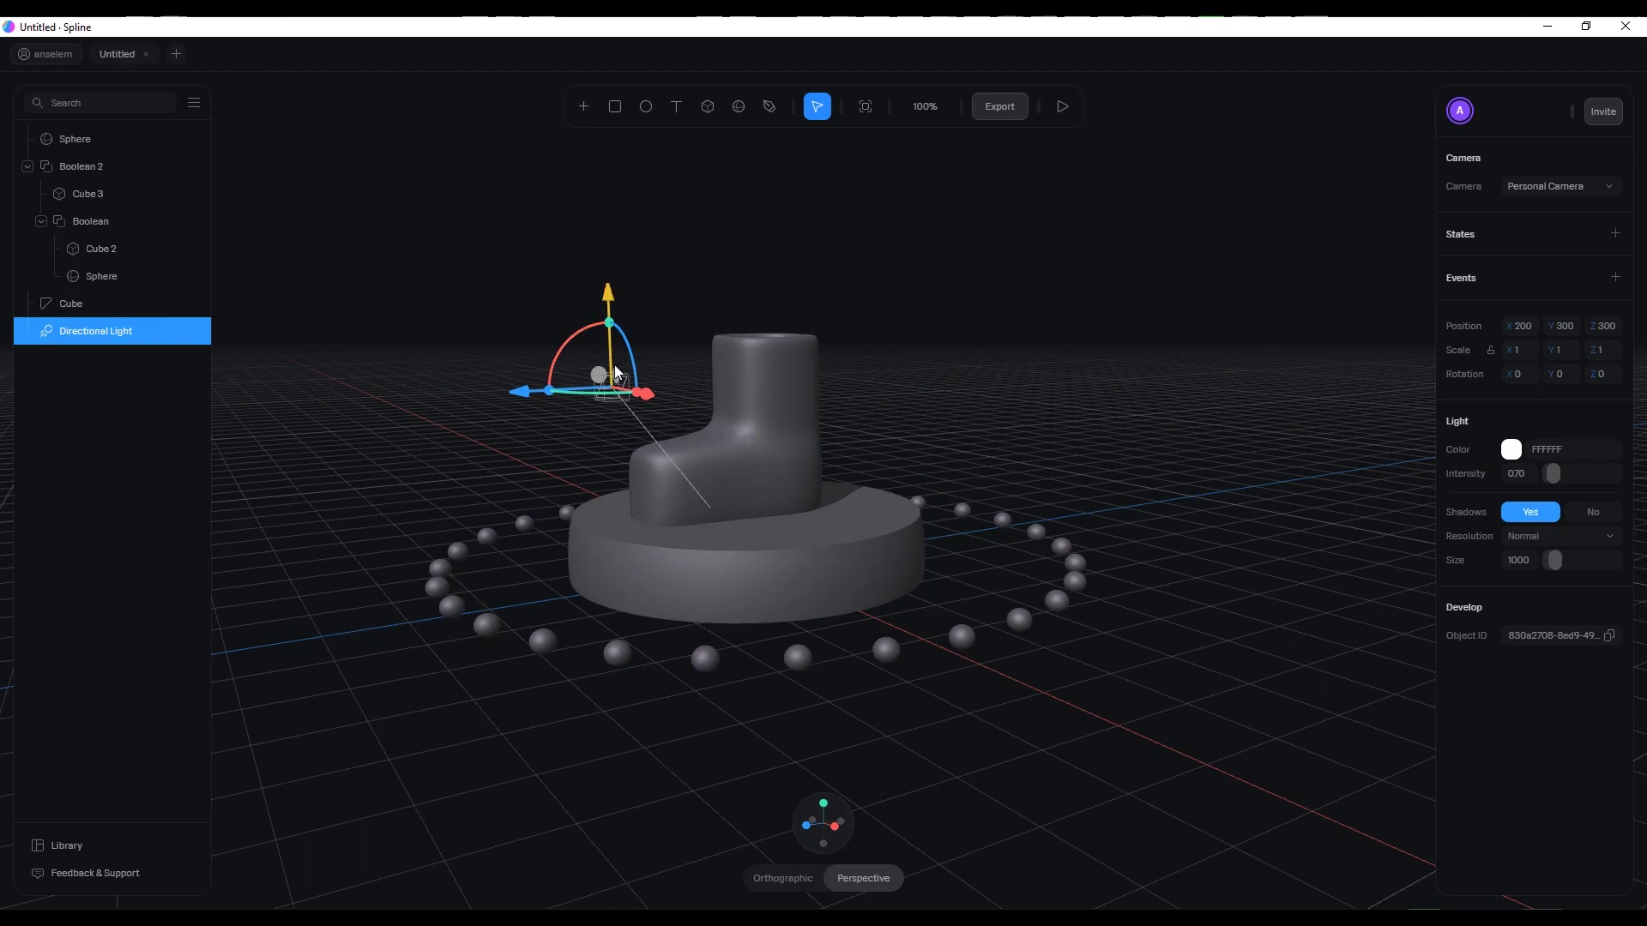
pyautogui.moveTo(616, 312); pyautogui.dragTo(581, 250)
pyautogui.moveTo(521, 304); pyautogui.dragTo(409, 298)
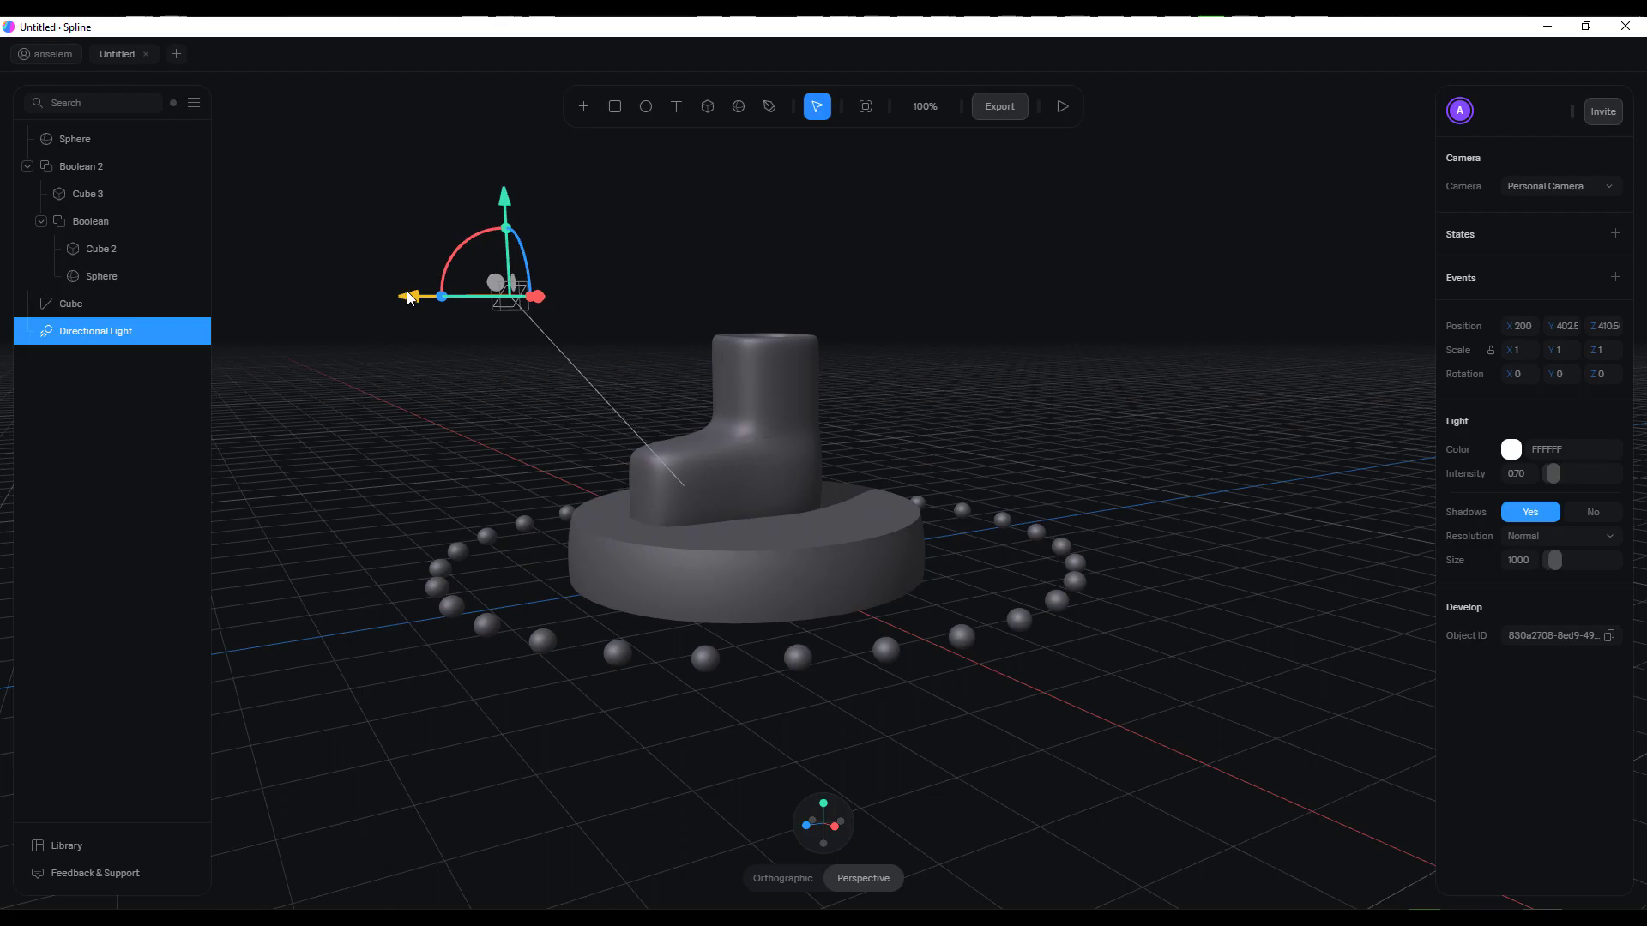
pyautogui.moveTo(444, 472); pyautogui.dragTo(1048, 561)
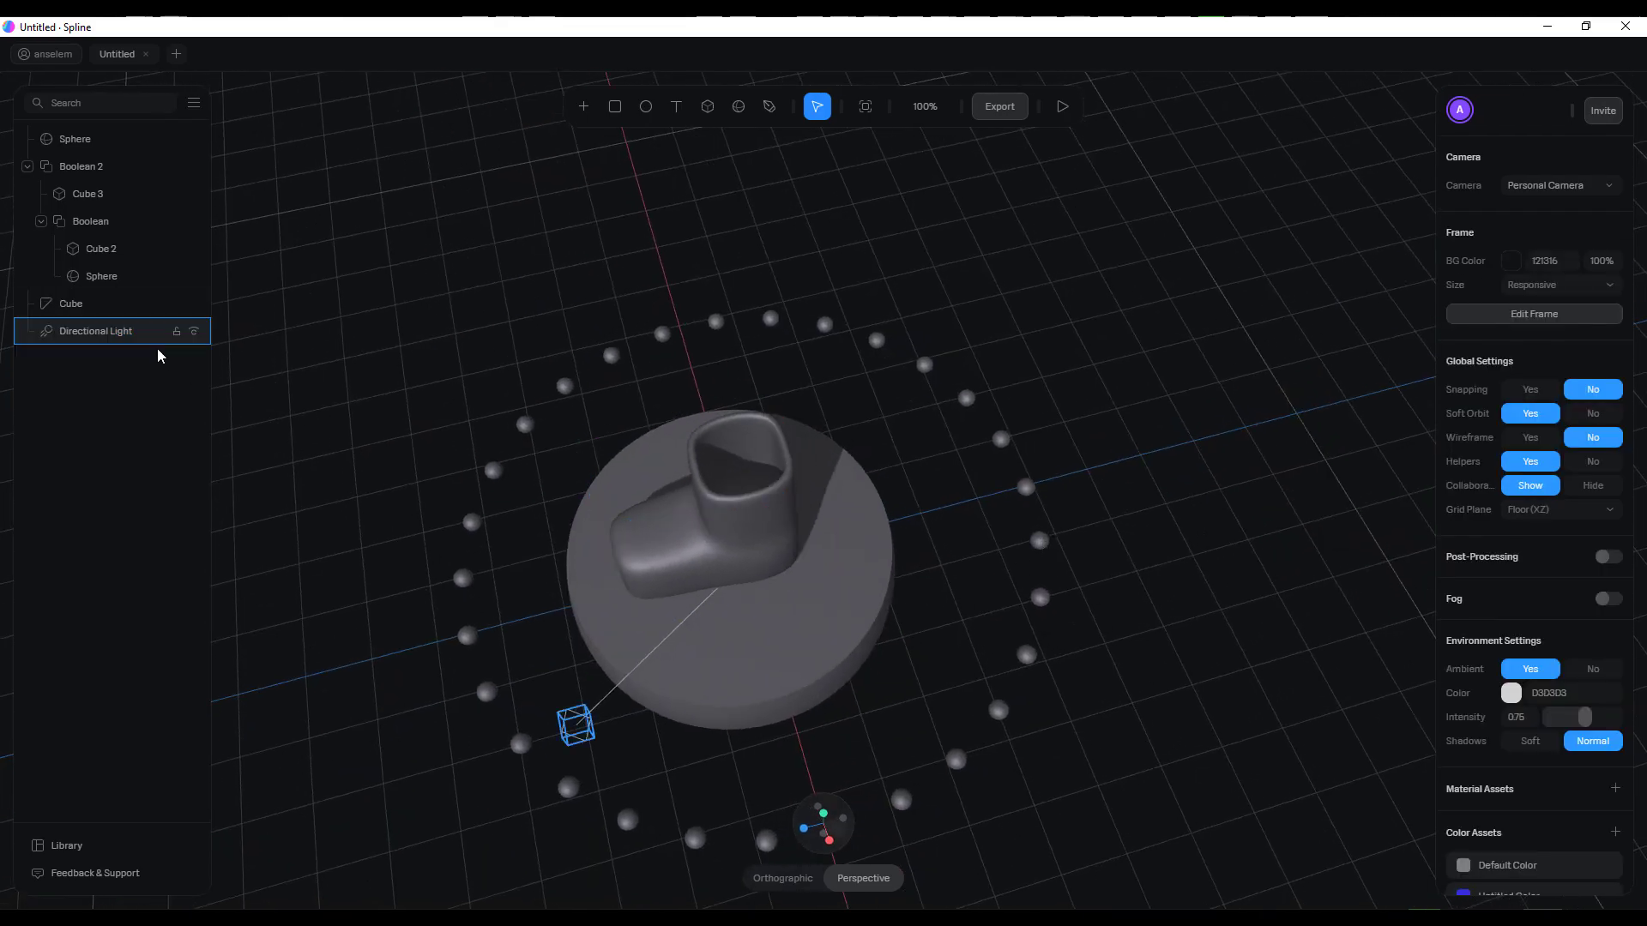
# Set the scene's background colour to pink, DB7C82
pyautogui.click(90, 144)
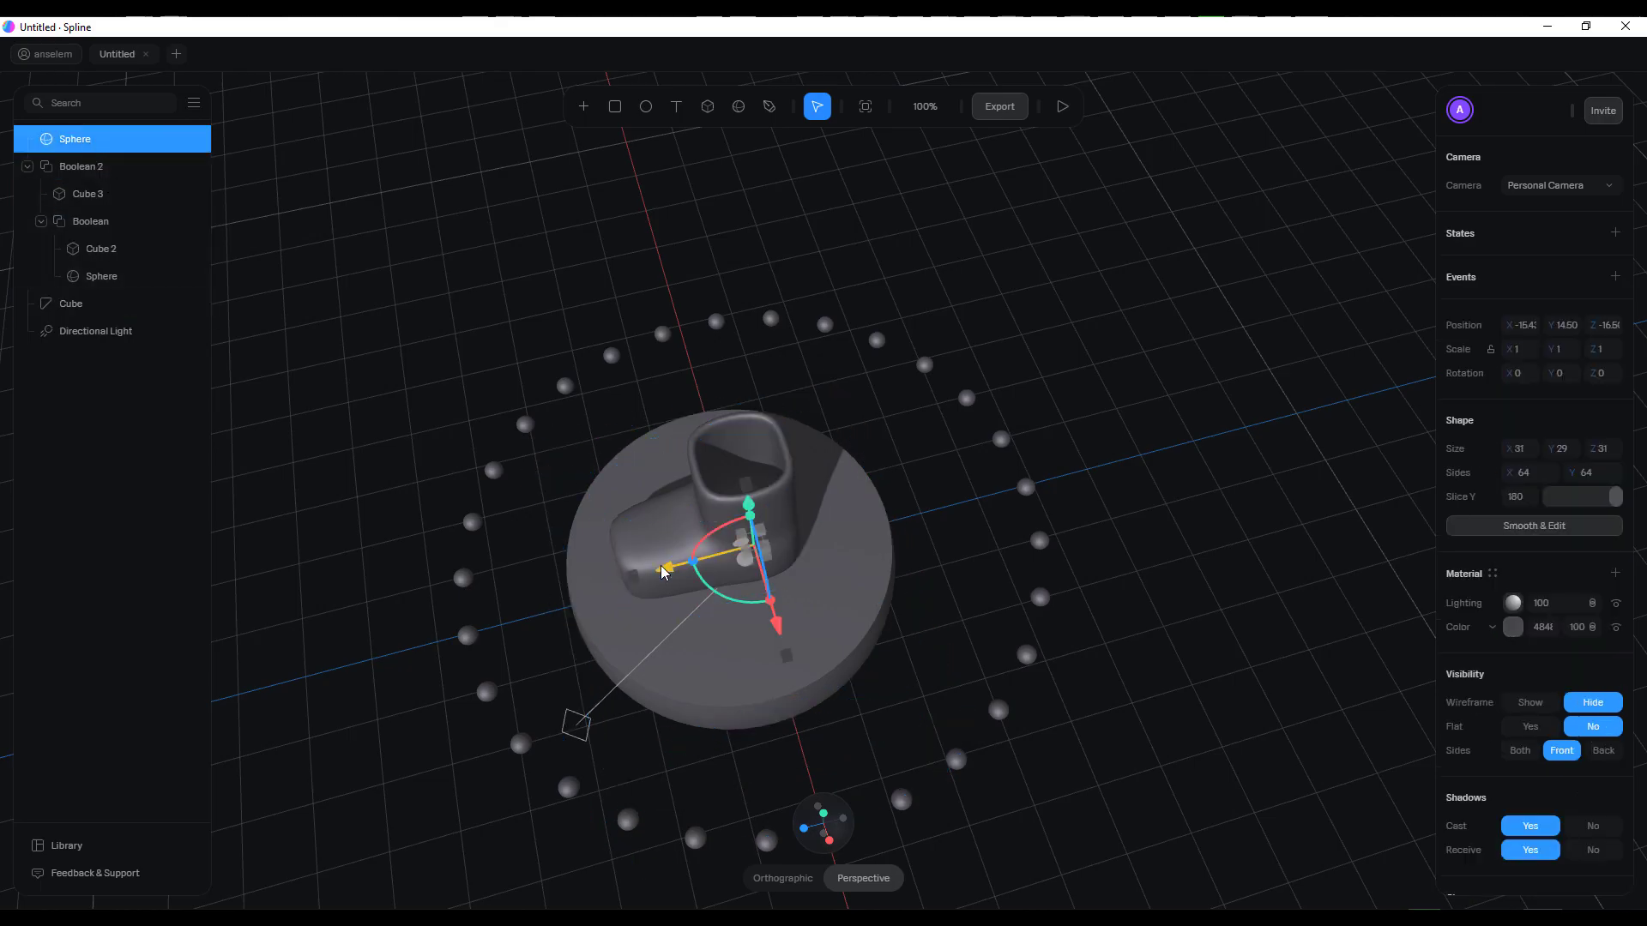
pyautogui.moveTo(1027, 679); pyautogui.dragTo(1188, 579)
pyautogui.click(1329, 502)
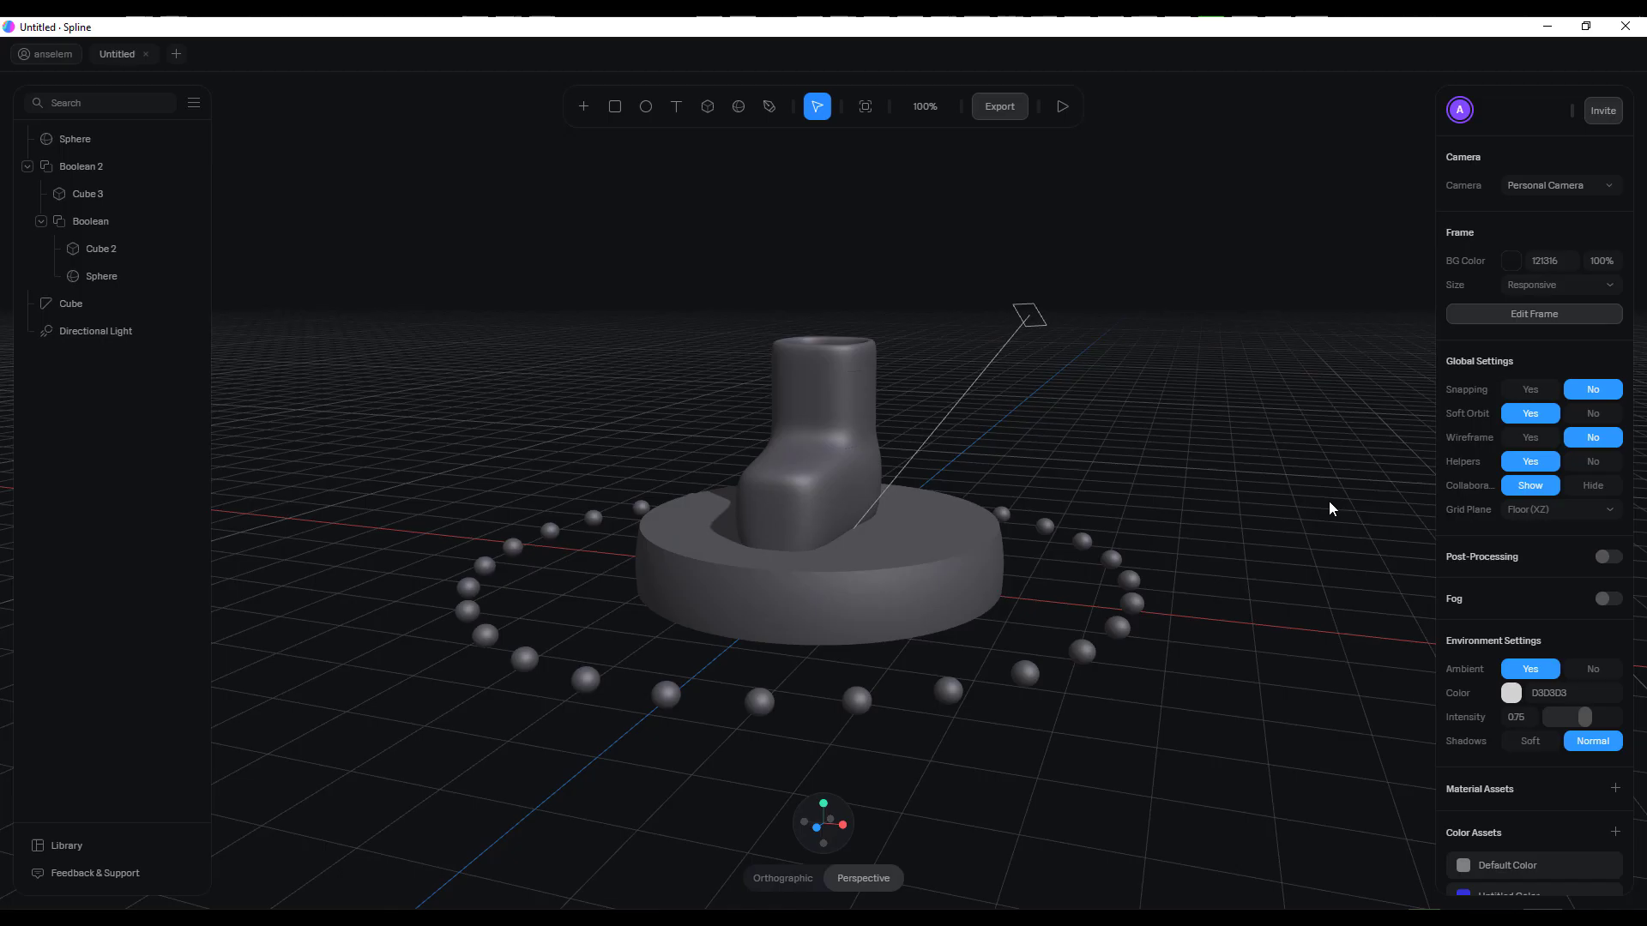
pyautogui.moveTo(1176, 277); pyautogui.dragTo(1260, 376)
pyautogui.click(1511, 261)
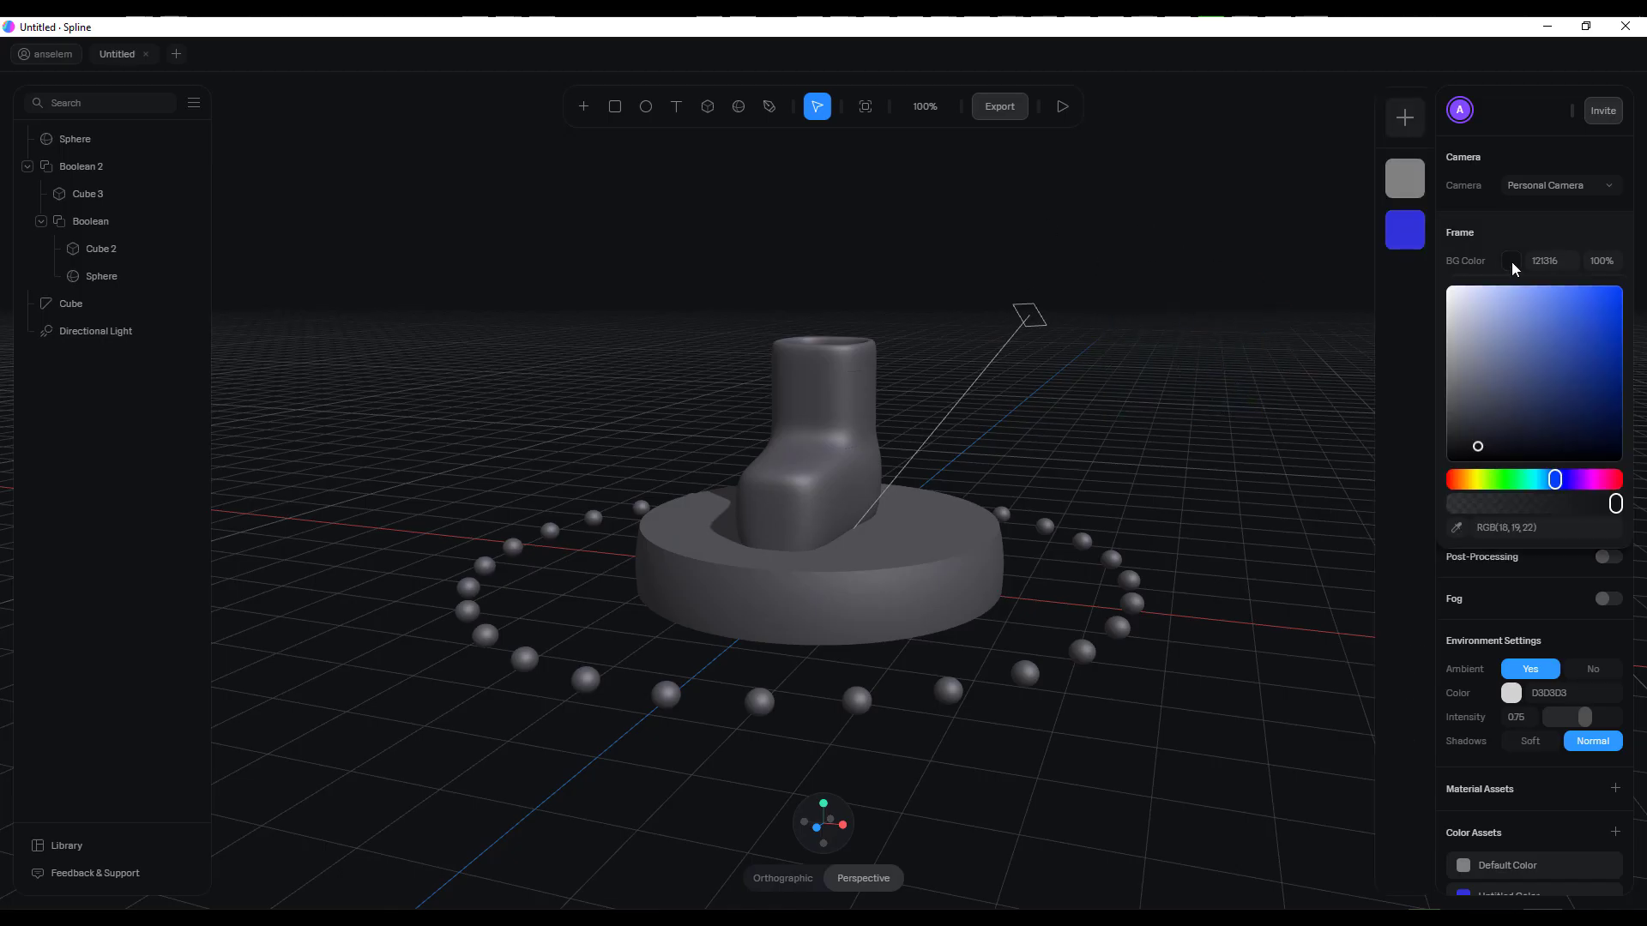
pyautogui.moveTo(1496, 461); pyautogui.dragTo(1555, 384)
pyautogui.moveTo(1588, 485); pyautogui.dragTo(1615, 482)
pyautogui.moveTo(1551, 411); pyautogui.dragTo(1569, 368)
pyautogui.moveTo(1606, 481)
pyautogui.mouseDown()
pyautogui.moveTo(1450, 481)
pyautogui.moveTo(1614, 480)
pyautogui.mouseUp()
pyautogui.click(1562, 354)
pyautogui.moveTo(1549, 341); pyautogui.dragTo(1523, 312)
# Recolour the ring of cloned spheres to purple
pyautogui.moveTo(1081, 468); pyautogui.dragTo(1206, 449)
pyautogui.scroll(5, 911, 581)
pyautogui.scroll(-5, 911, 578)
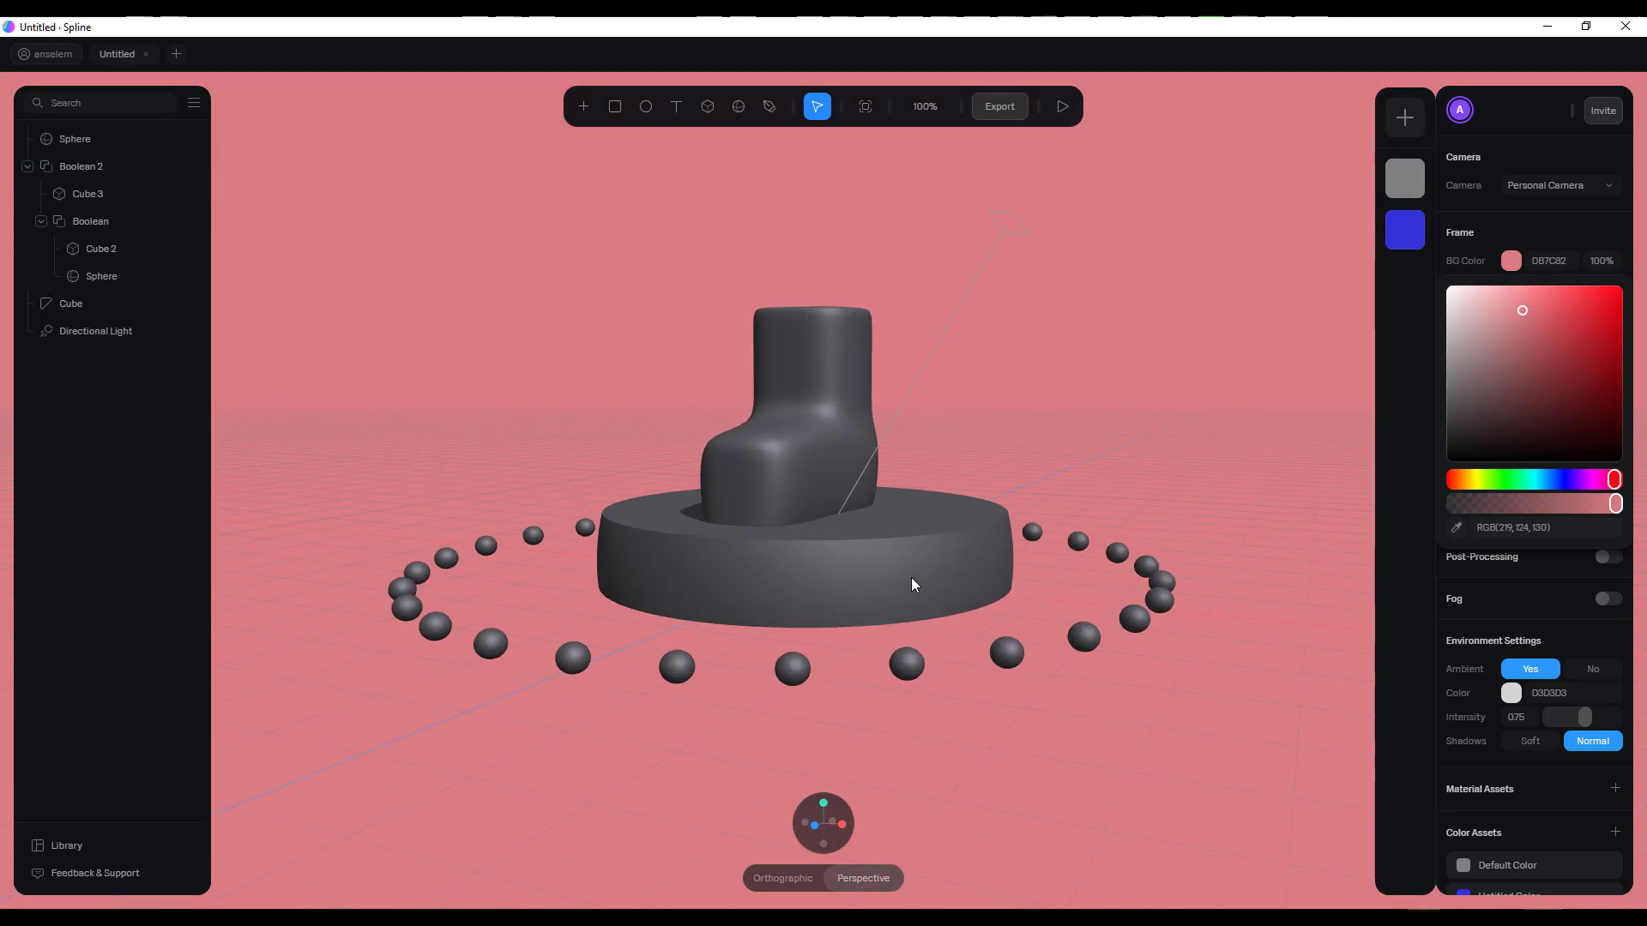
pyautogui.scroll(3, 911, 578)
pyautogui.click(911, 579)
pyautogui.click(1169, 713)
pyautogui.click(1512, 627)
pyautogui.moveTo(1562, 846); pyautogui.dragTo(1574, 845)
# Replace the disc's colour layer with a Depth layer and choose its ramp colours
pyautogui.click(851, 650)
pyautogui.scroll(5, 851, 650)
pyautogui.click(1492, 579)
pyautogui.click(1510, 588)
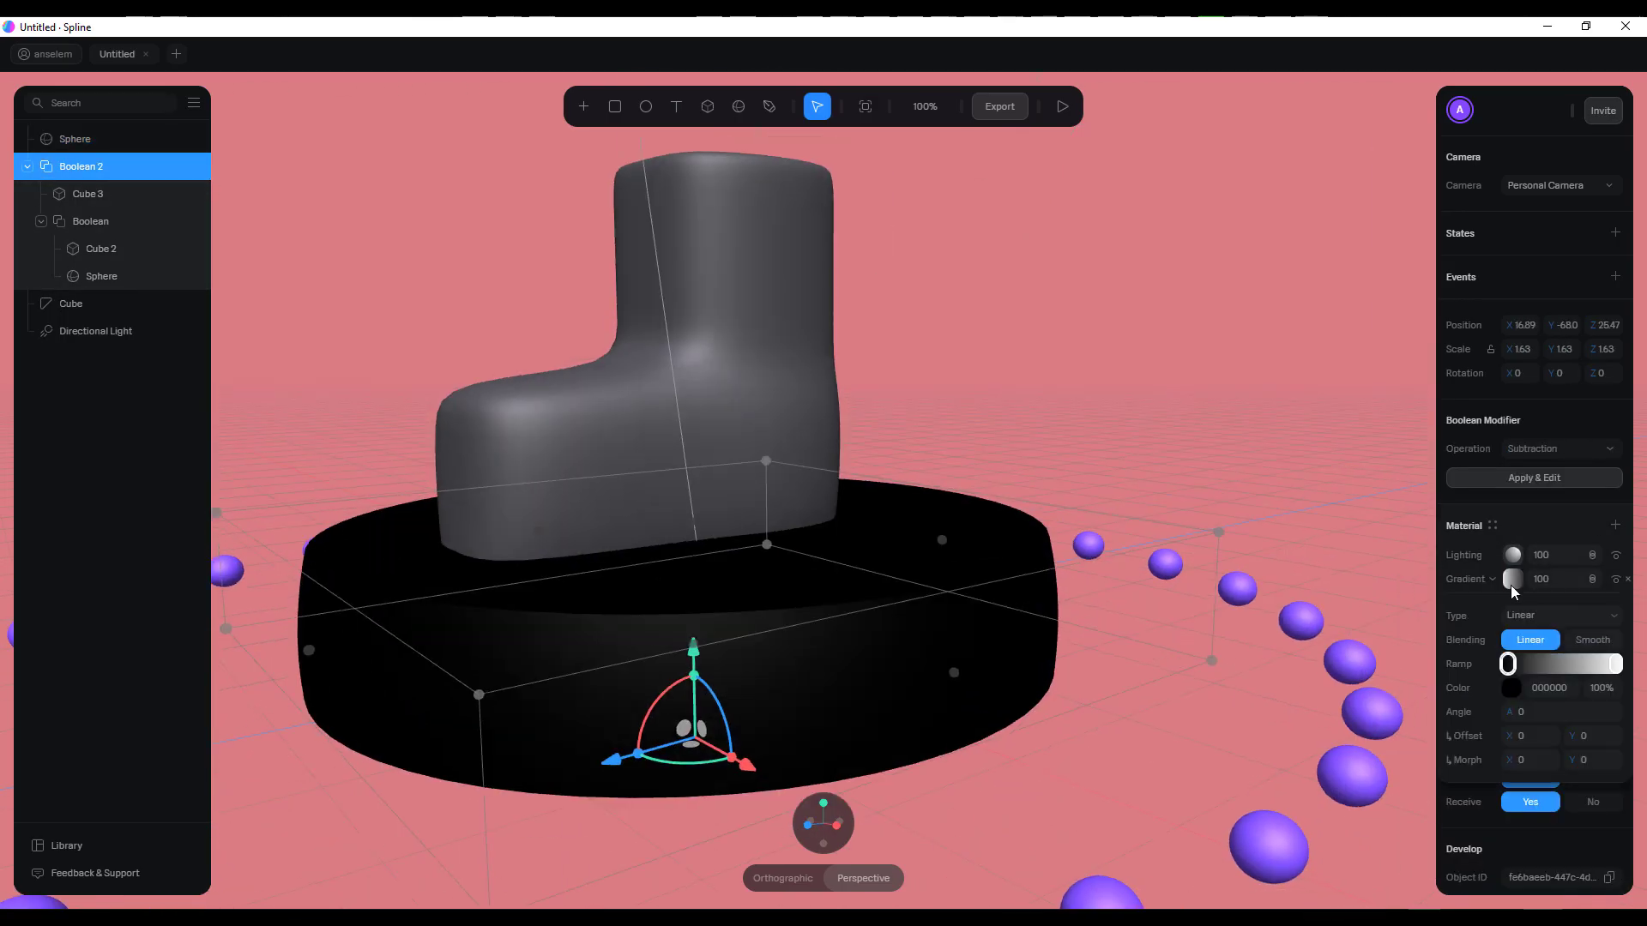
pyautogui.click(1492, 579)
pyautogui.scroll(-5, 1139, 746)
pyautogui.click(1614, 666)
pyautogui.click(1512, 687)
pyautogui.scroll(-1, 1534, 754)
pyautogui.moveTo(1511, 584); pyautogui.dragTo(1624, 588)
pyautogui.moveTo(1447, 632); pyautogui.dragTo(1540, 653)
pyautogui.moveTo(1453, 826)
pyautogui.mouseDown()
pyautogui.moveTo(1504, 826)
pyautogui.moveTo(1464, 825)
pyautogui.mouseUp()
pyautogui.scroll(5, 875, 548)
pyautogui.click(1587, 561)
# Give the boot's material a red colour, RGB(192, 82, 82)
pyautogui.click(776, 386)
pyautogui.click(1512, 654)
pyautogui.click(1321, 411)
pyautogui.click(1372, 632)
pyautogui.click(1512, 603)
pyautogui.click(1561, 639)
# Refine the disc's Depth layer so cyan on the top surface blends through pink into grey
pyautogui.click(909, 712)
pyautogui.click(1512, 498)
pyautogui.click(1043, 624)
pyautogui.scroll(-5, 1543, 631)
pyautogui.moveTo(1609, 627); pyautogui.dragTo(1590, 629)
pyautogui.click(1269, 531)
pyautogui.keyDown('alt'); pyautogui.moveTo(901, 523); pyautogui.dragTo(695, 532); pyautogui.keyUp('alt')
pyautogui.scroll(-5, 686, 515)
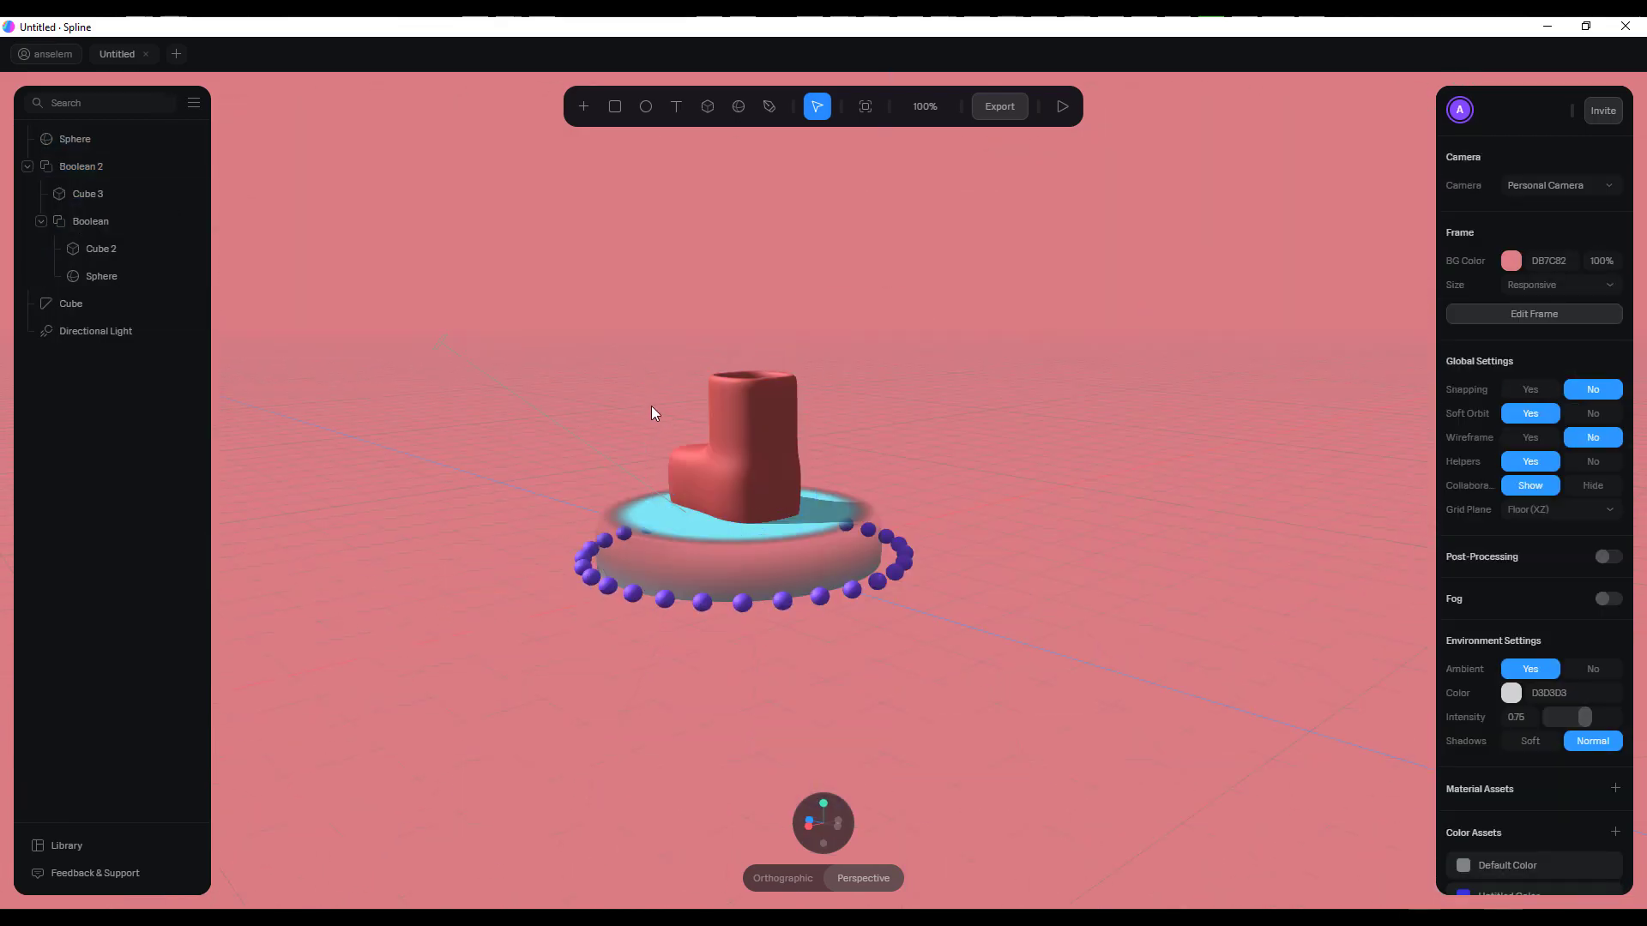
# Move the directional light to about X 477 and Z -135, to the other side of the disc
pyautogui.click(434, 343)
pyautogui.keyDown('alt'); pyautogui.moveTo(521, 454); pyautogui.dragTo(590, 506); pyautogui.keyUp('alt')
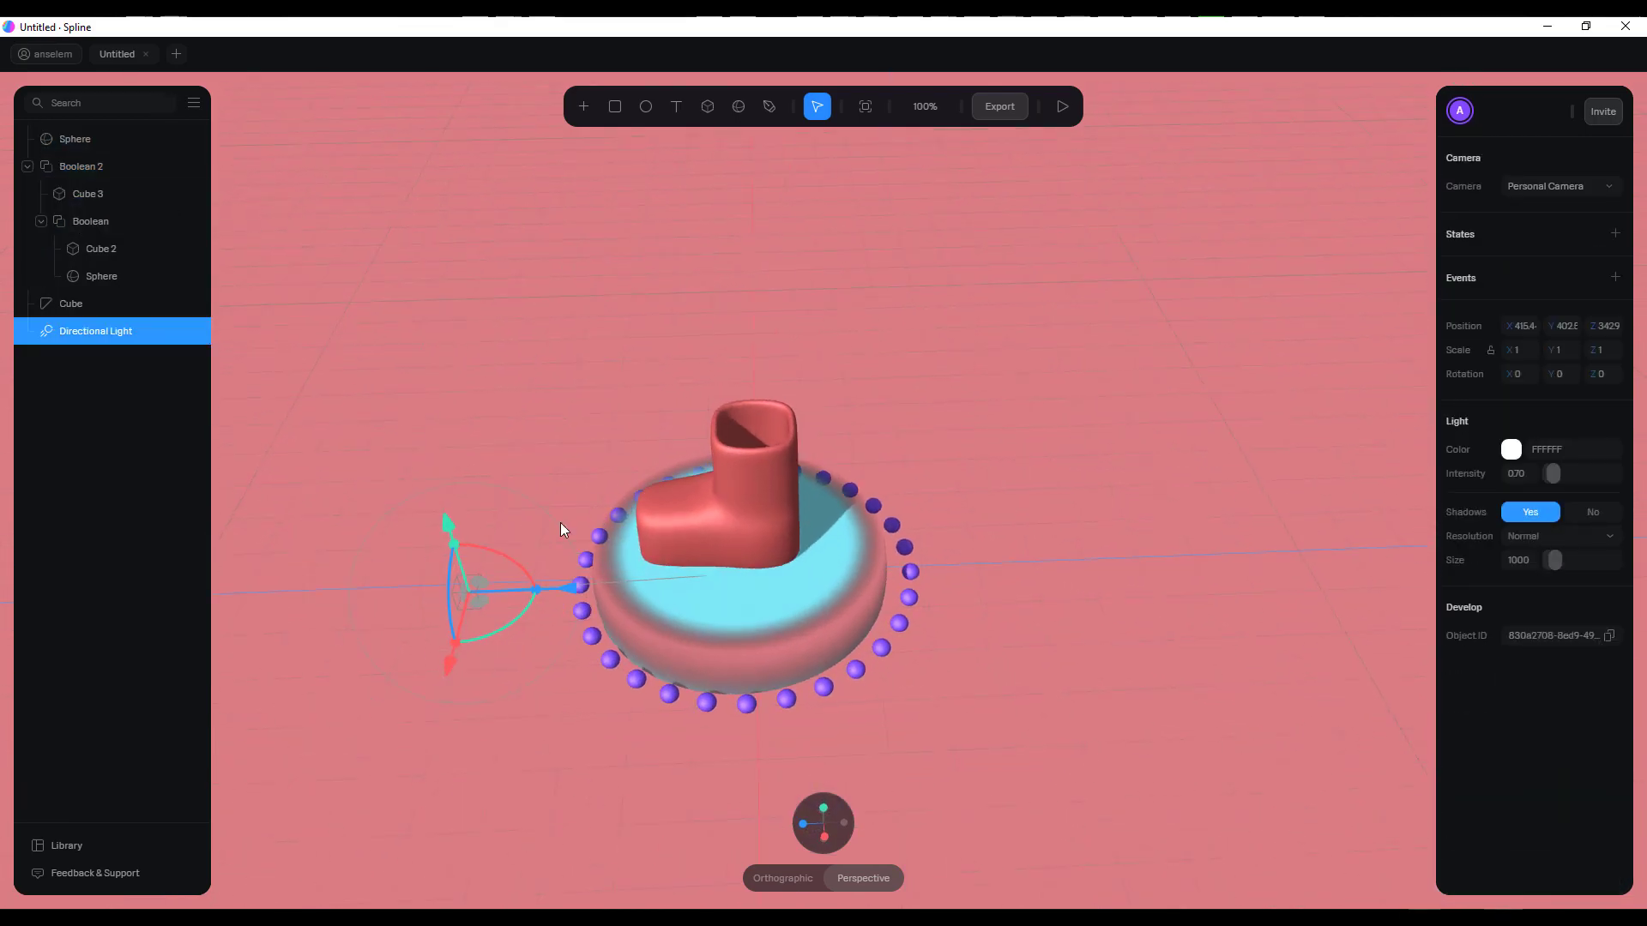
pyautogui.moveTo(481, 604); pyautogui.dragTo(878, 628)
pyautogui.rightClick(134, 327)
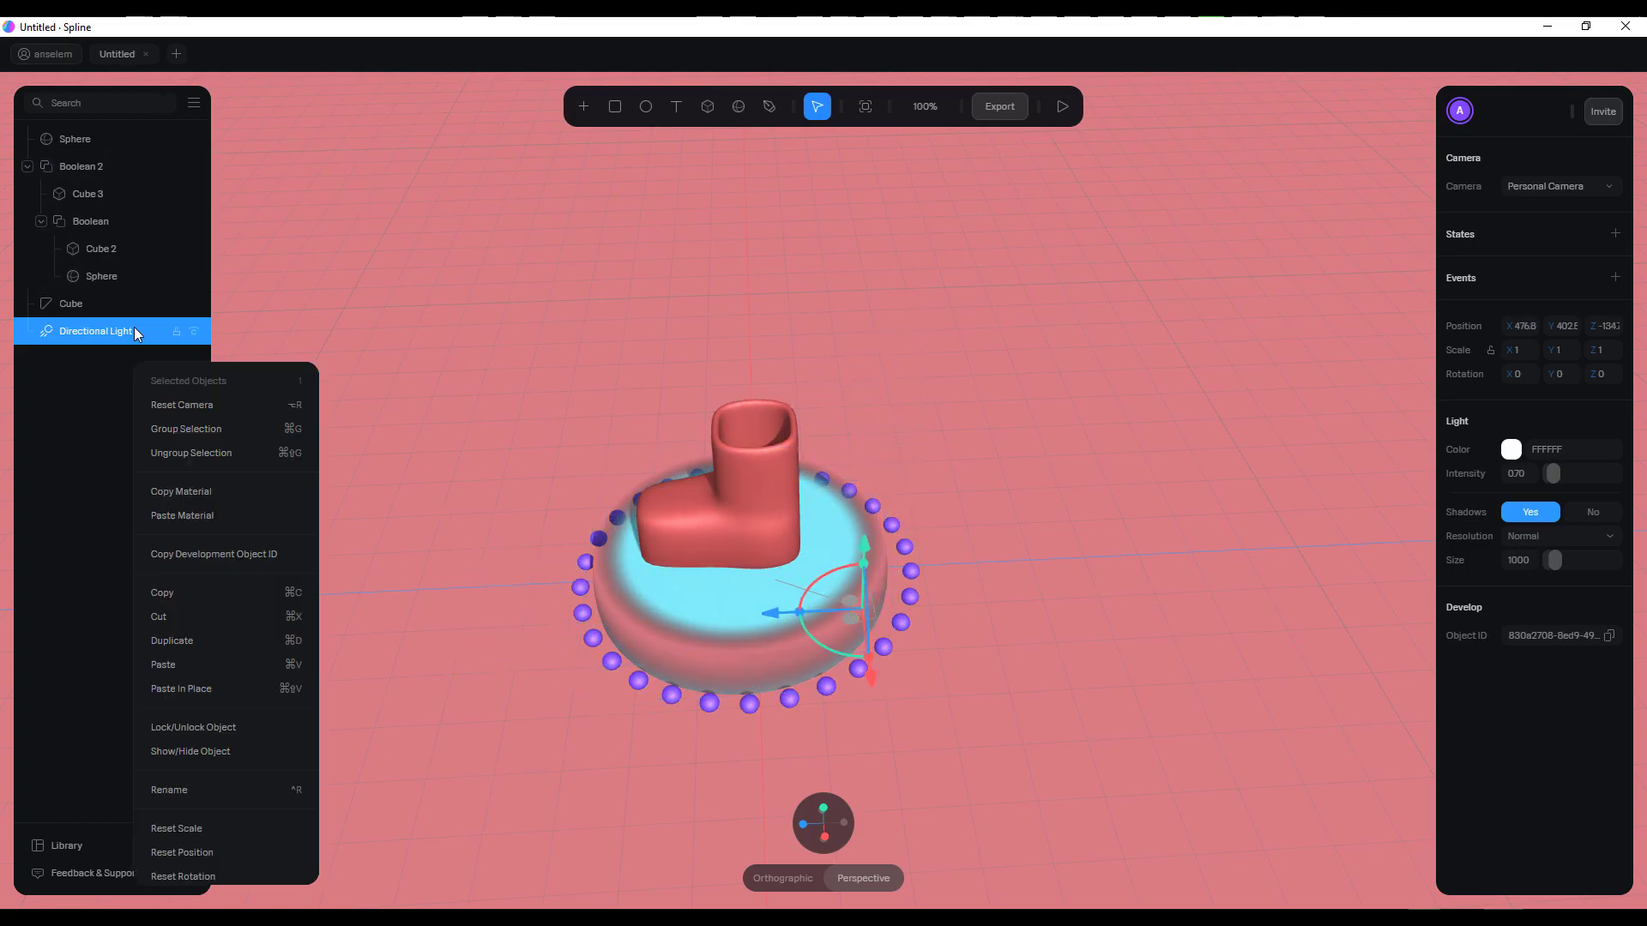
pyautogui.click(94, 328)
pyautogui.rightClick(95, 330)
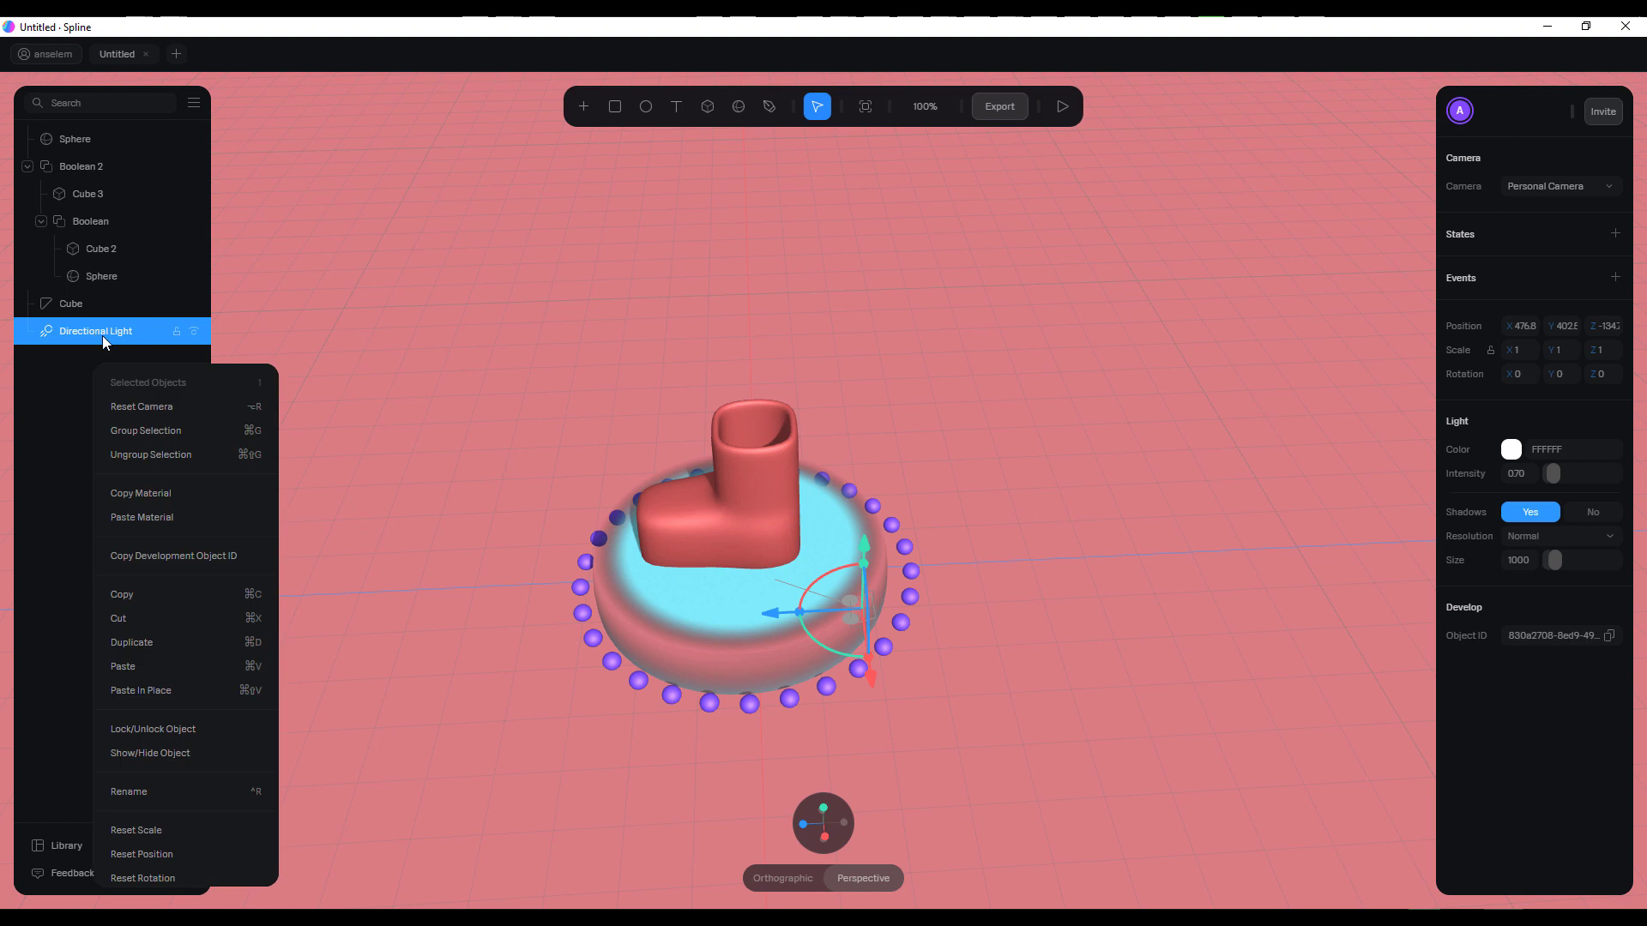
pyautogui.click(158, 626)
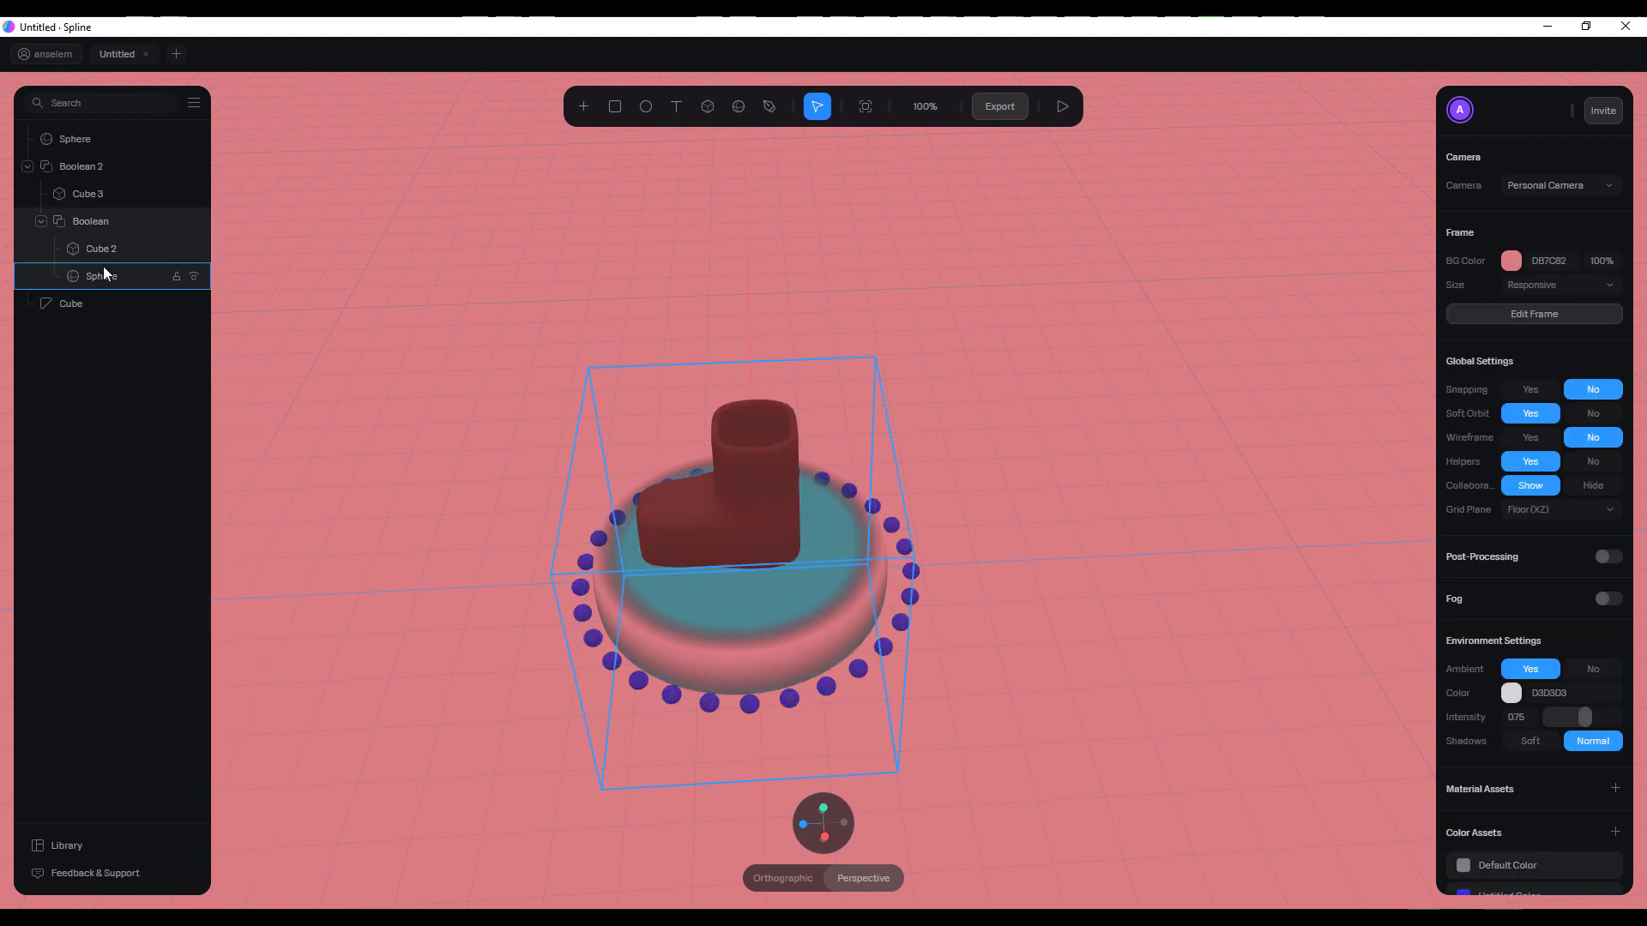
pyautogui.hotkey('ctrl', 'v')
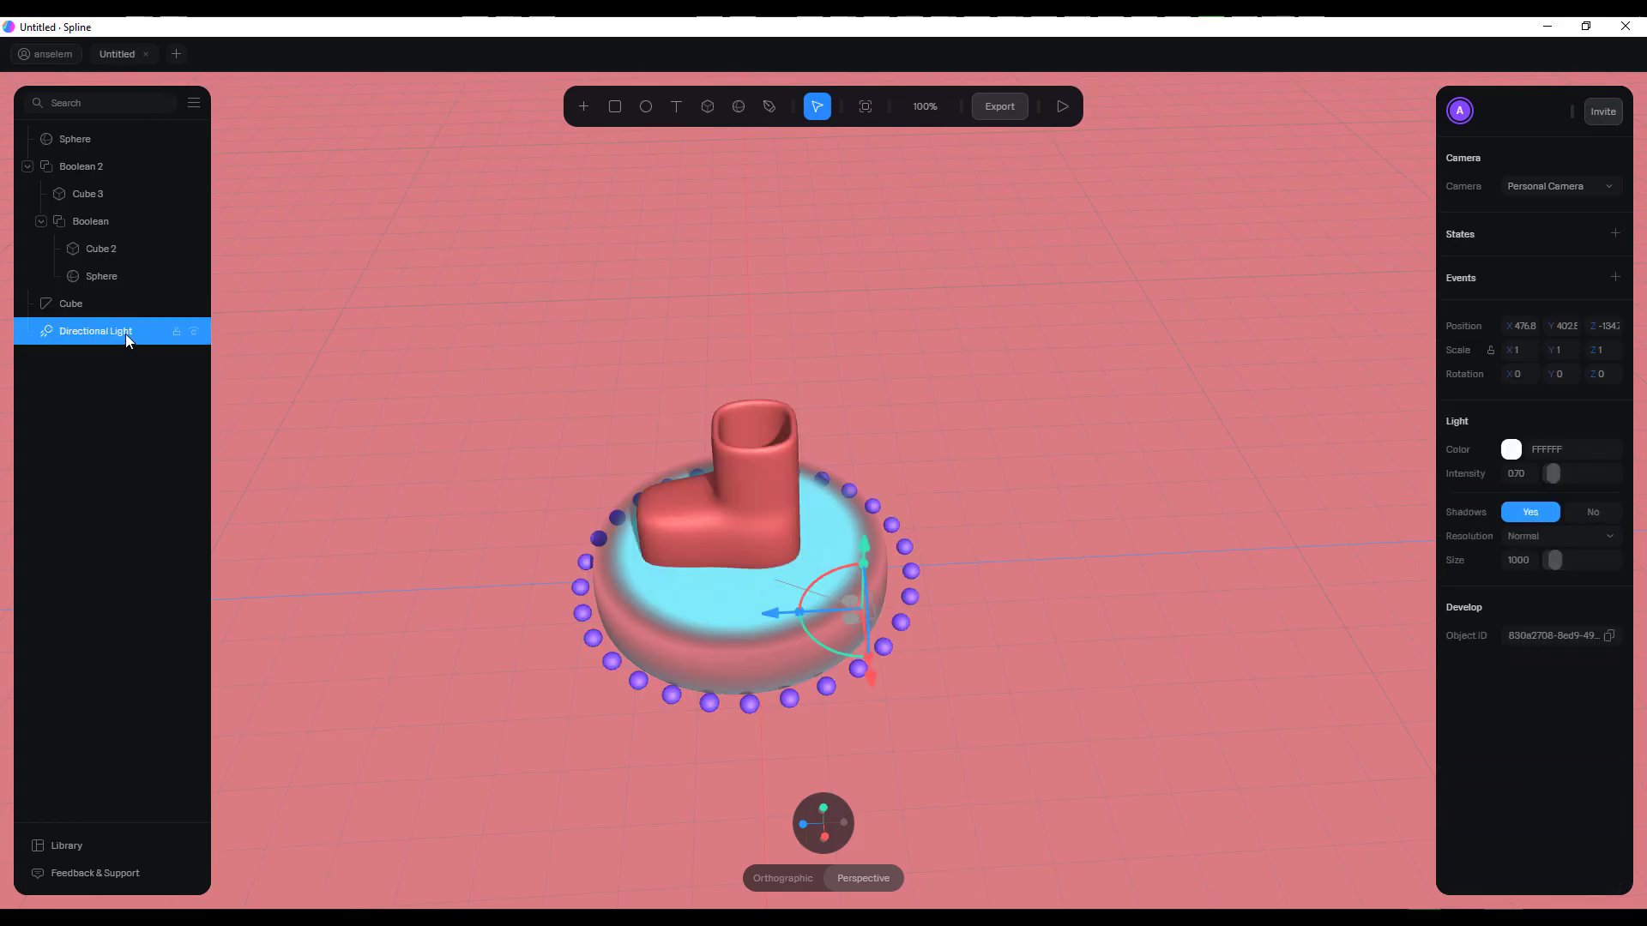
# Duplicate the directional light and move the copy to about X -492 and Z 126, opposite the original
pyautogui.rightClick(125, 332)
pyautogui.hotkey('ctrl', 'd')
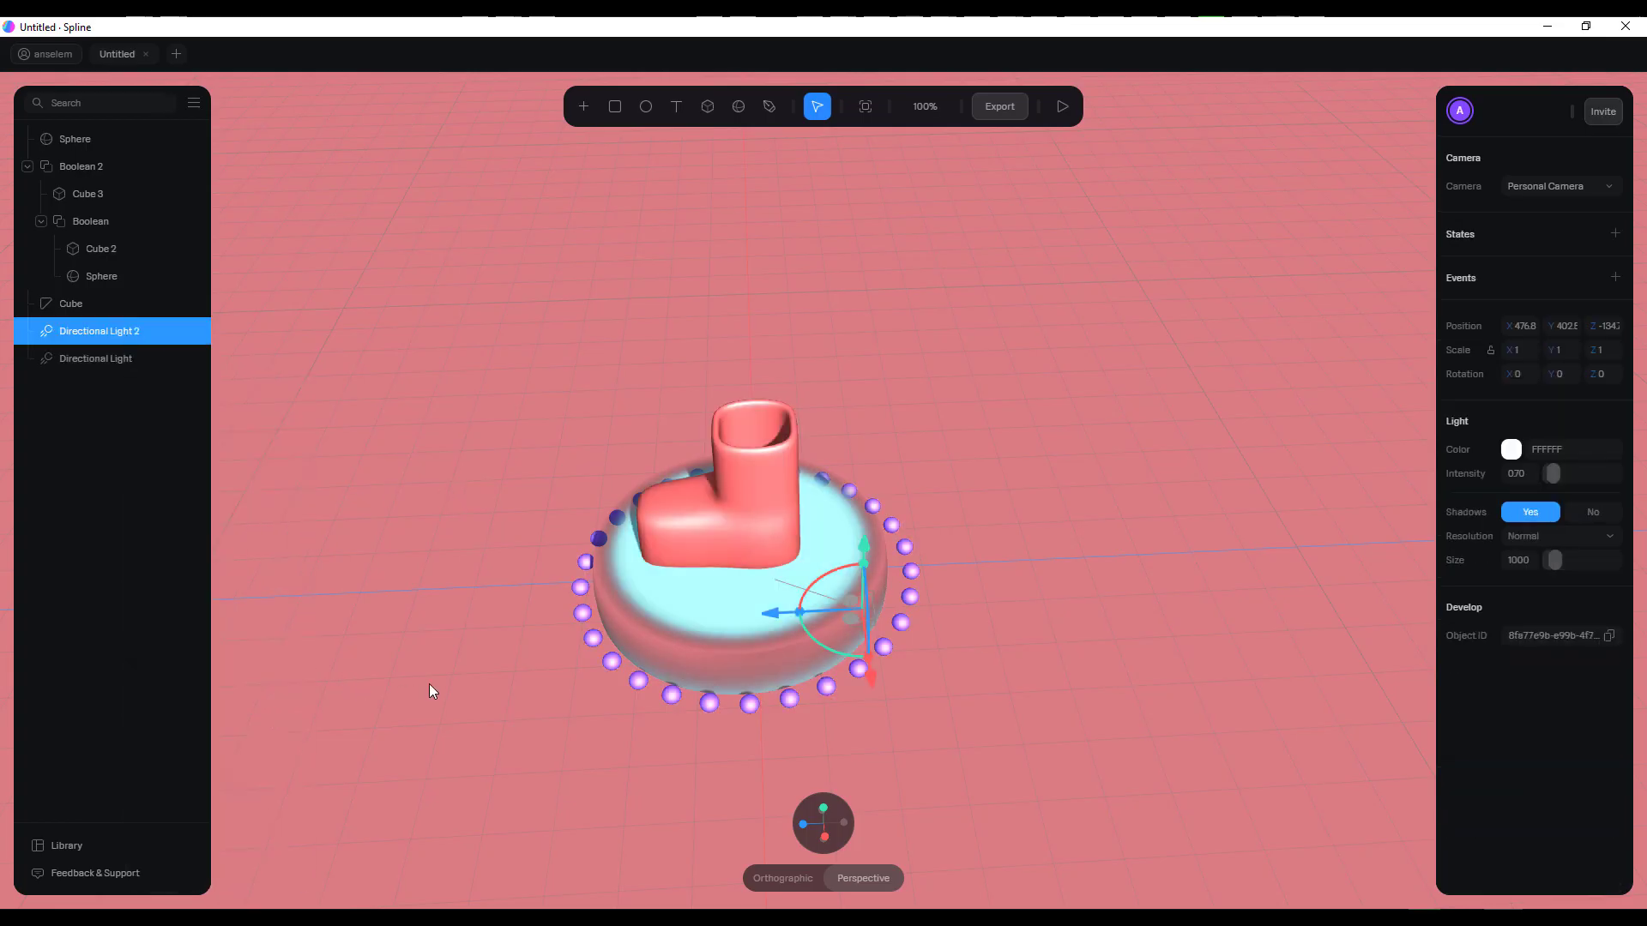
pyautogui.moveTo(876, 630); pyautogui.dragTo(342, 360)
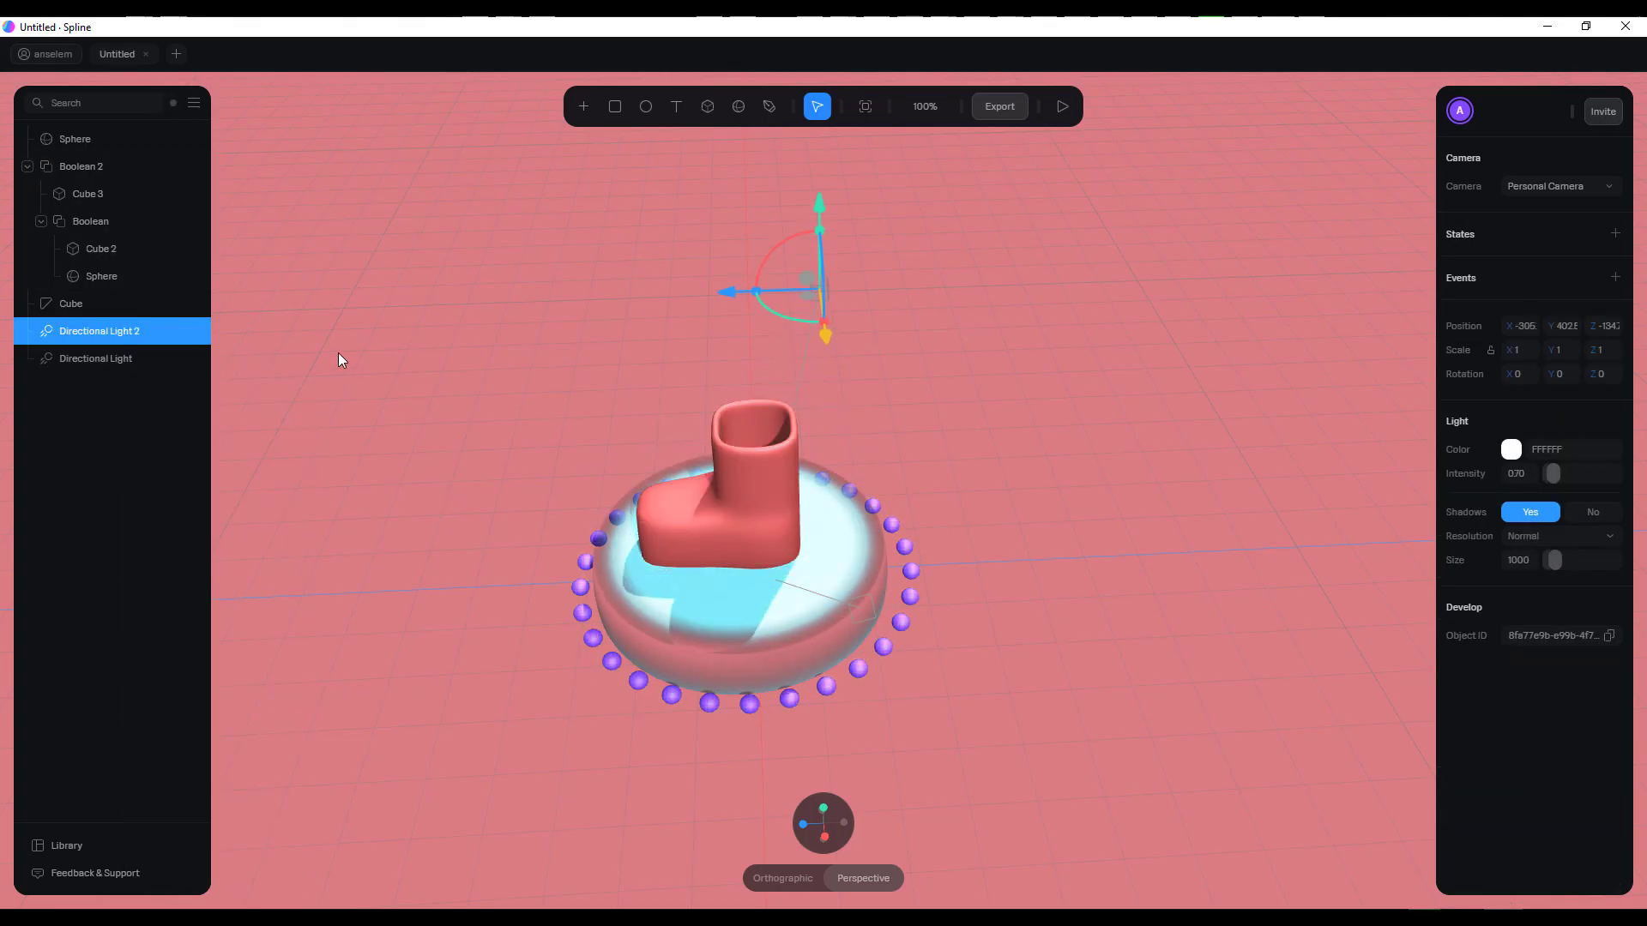
pyautogui.moveTo(899, 463)
pyautogui.mouseDown()
pyautogui.moveTo(929, 613)
pyautogui.moveTo(816, 606)
pyautogui.moveTo(753, 638)
pyautogui.moveTo(924, 601)
pyautogui.mouseUp()
pyautogui.moveTo(823, 522); pyautogui.dragTo(1007, 578)
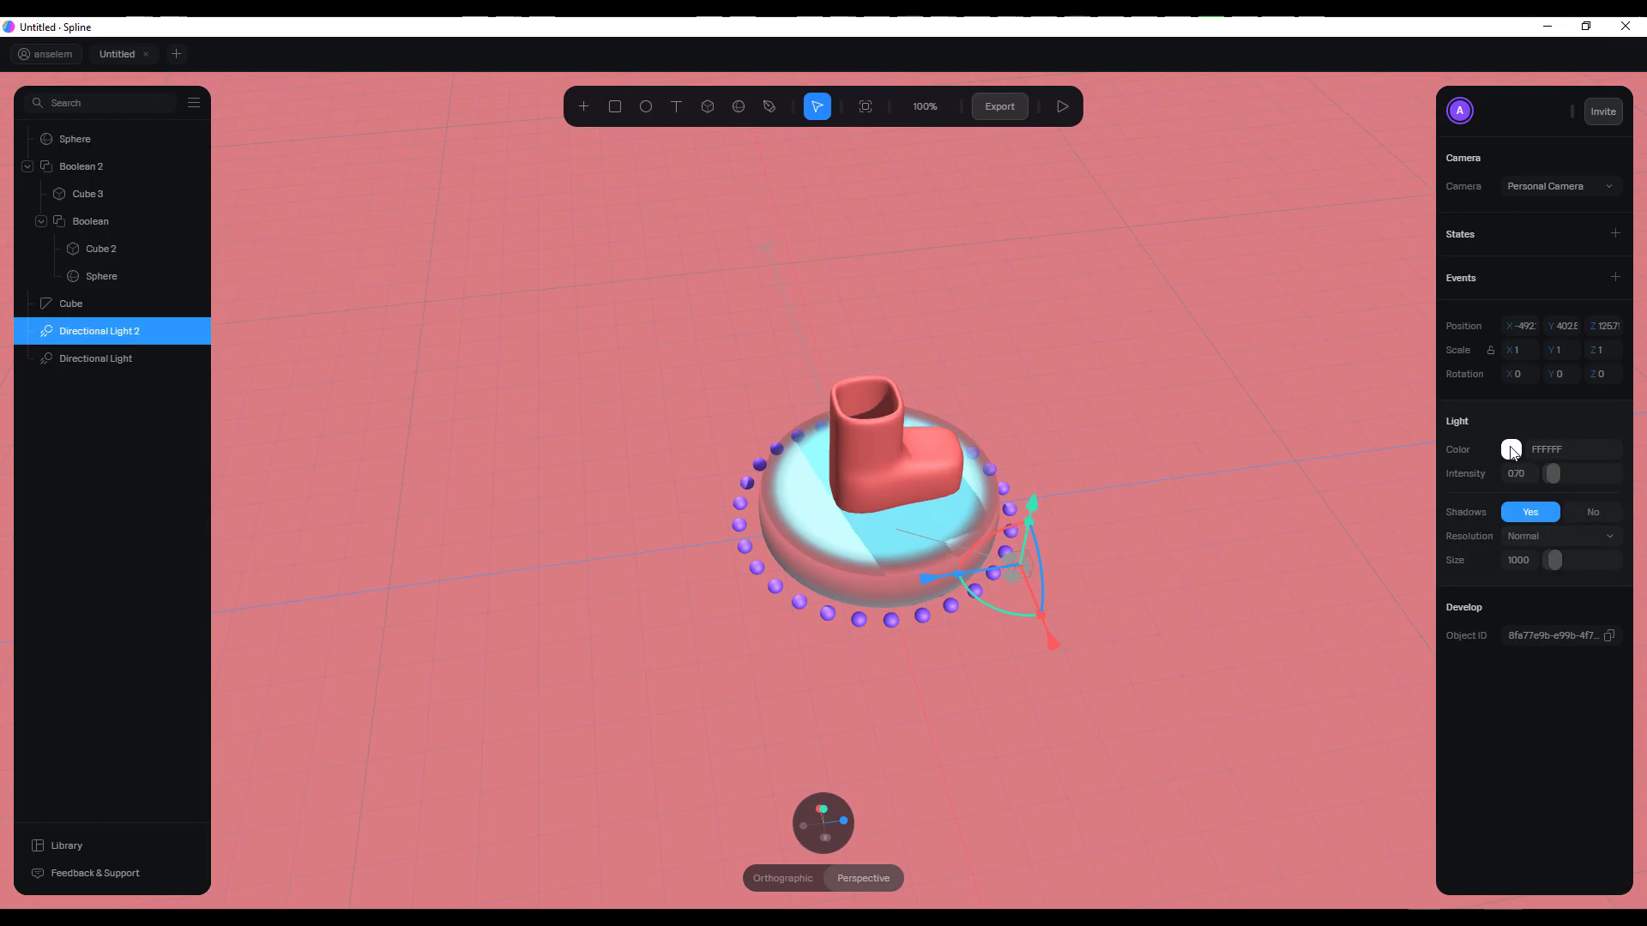
# Set the duplicated light's intensity to 1.34 and hide that light
pyautogui.moveTo(1553, 474)
pyautogui.mouseDown()
pyautogui.moveTo(1571, 474)
pyautogui.moveTo(1533, 475)
pyautogui.moveTo(1571, 474)
pyautogui.moveTo(1556, 473)
pyautogui.mouseUp()
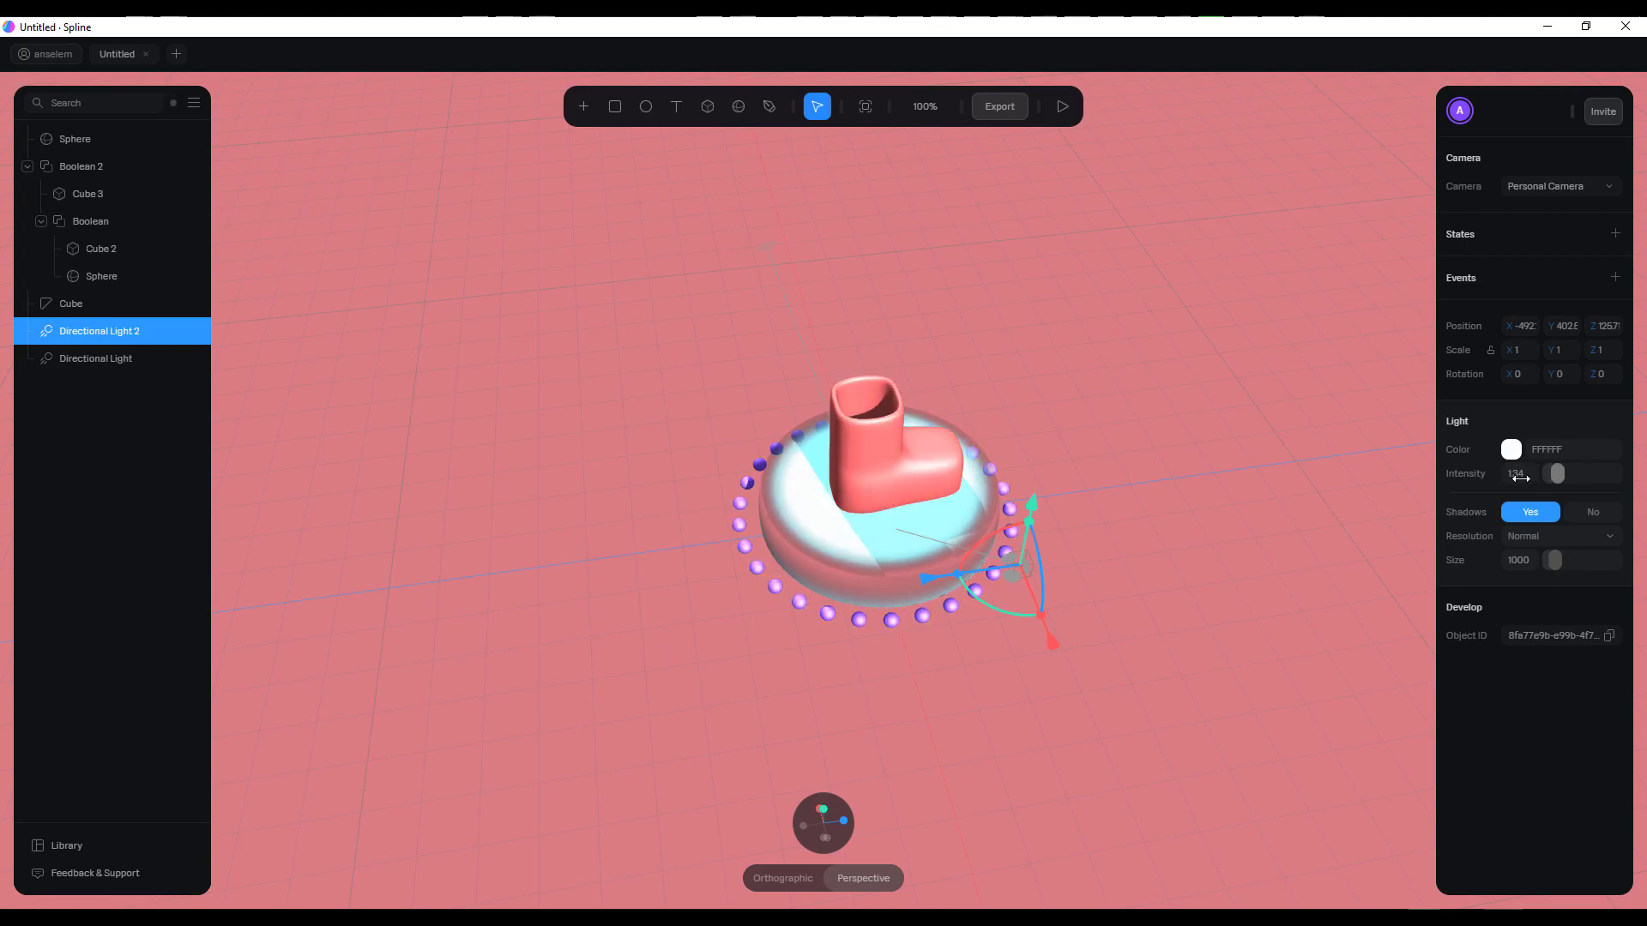
pyautogui.scroll(5, 838, 504)
pyautogui.moveTo(1037, 503); pyautogui.dragTo(954, 498, button='middle')
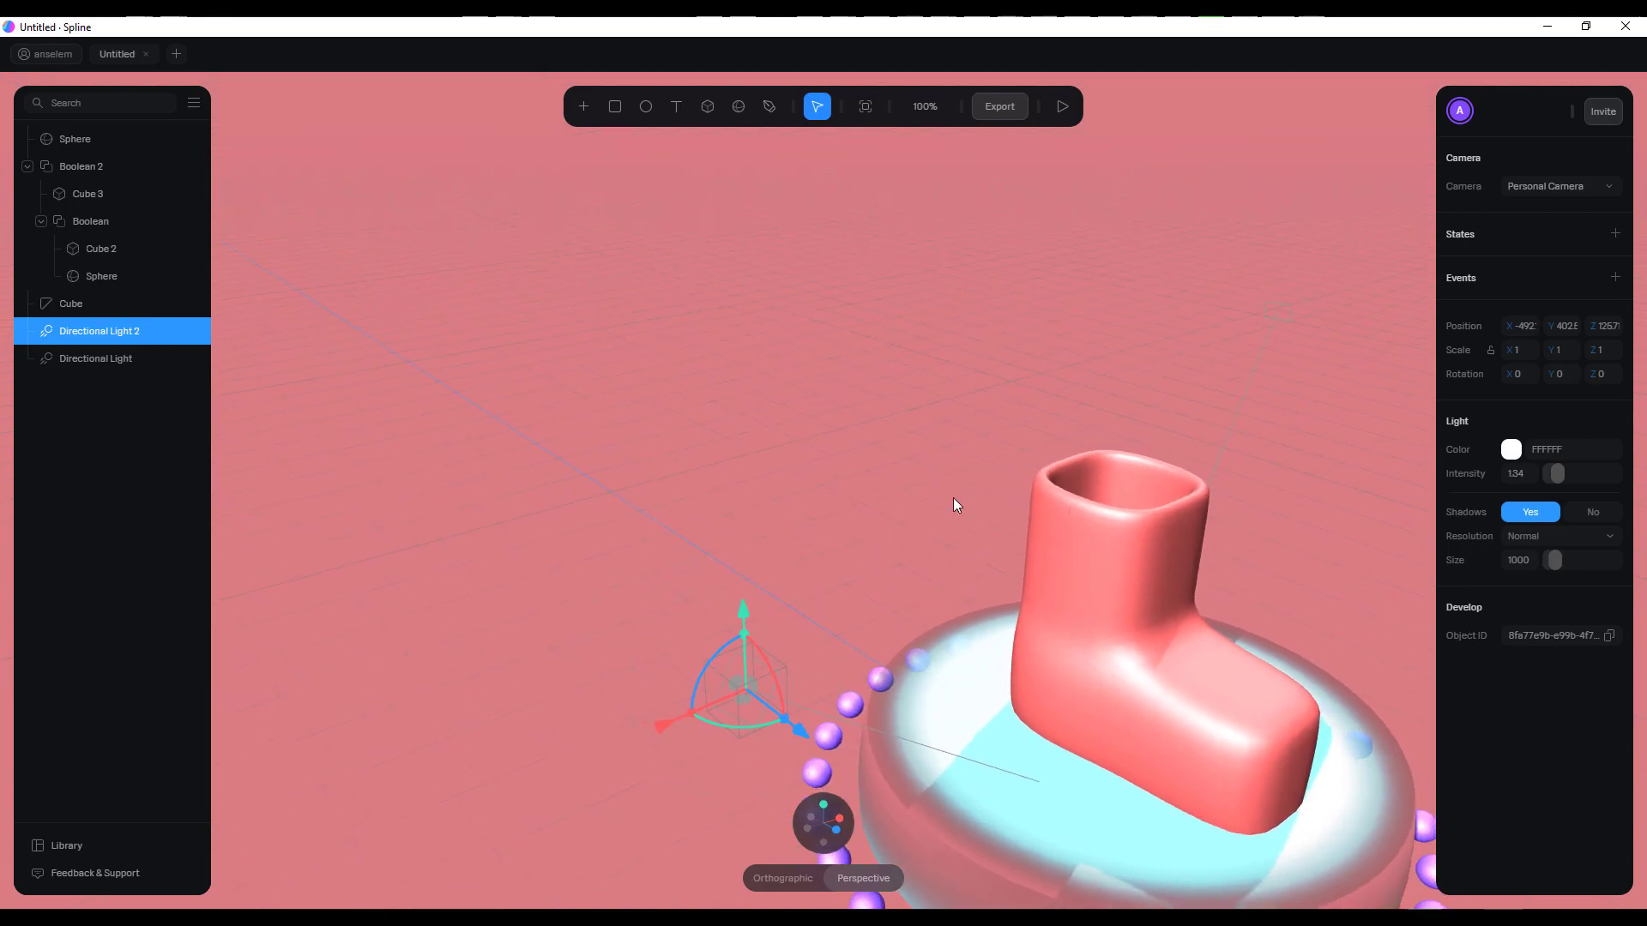
pyautogui.click(193, 331)
pyautogui.scroll(-5, 488, 554)
pyautogui.moveTo(957, 594); pyautogui.dragTo(1132, 545, button='middle')
pyautogui.click(1137, 542)
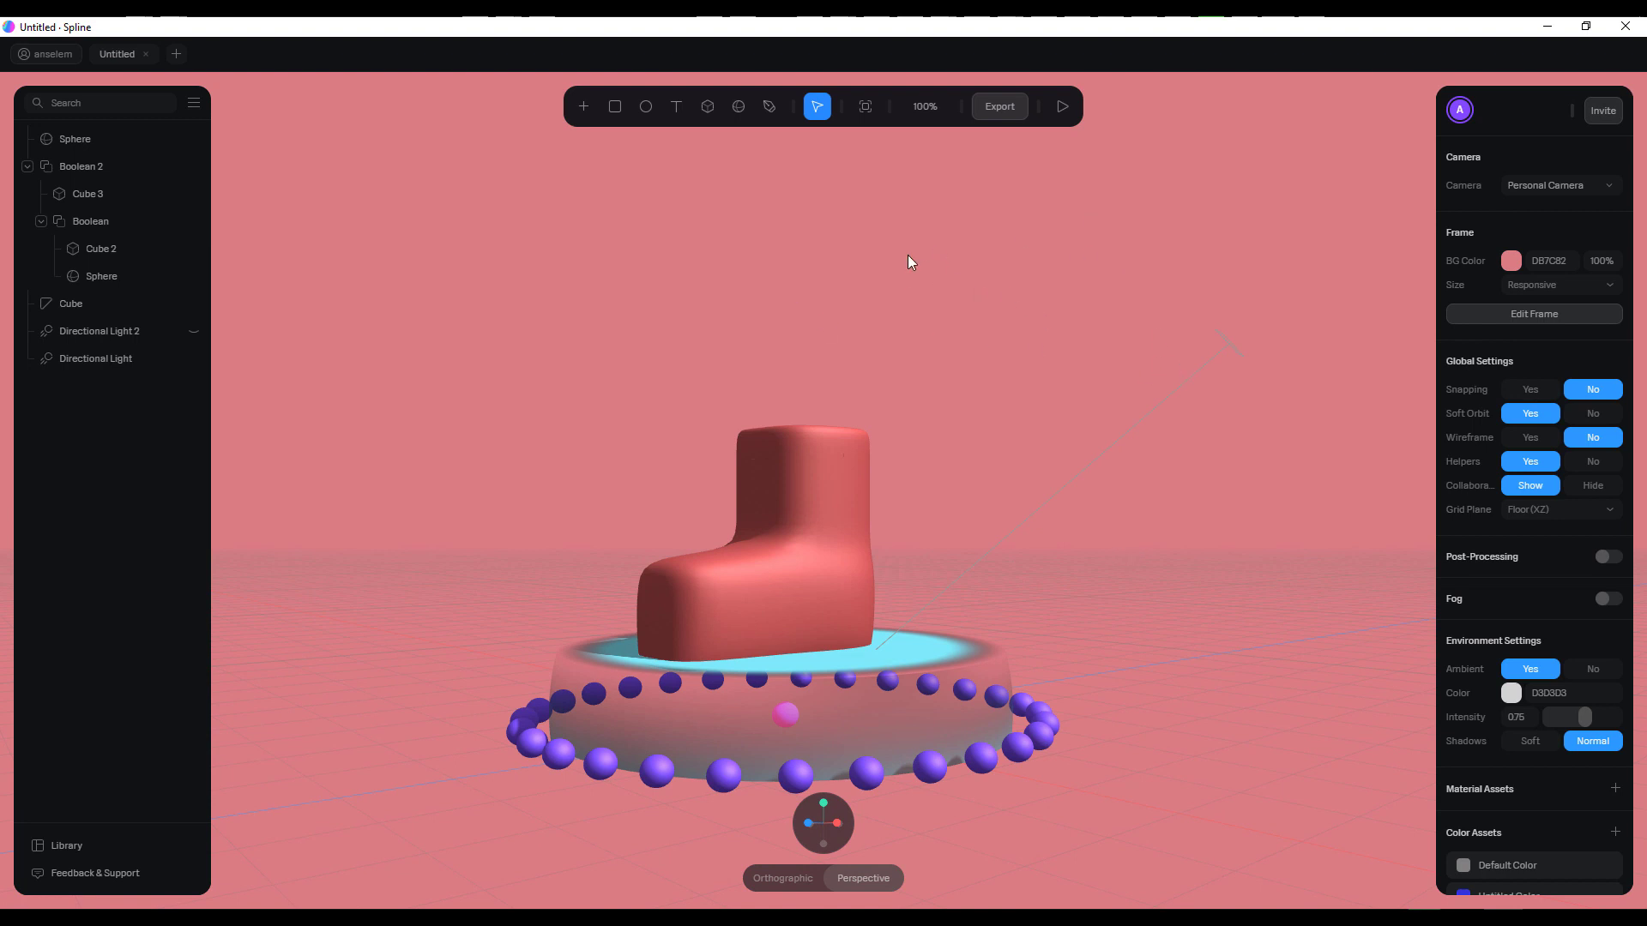
# Turn on post-processing for the scene and preview the vignette effect, leaving the vignette off
pyautogui.moveTo(995, 358); pyautogui.dragTo(992, 335, button='middle')
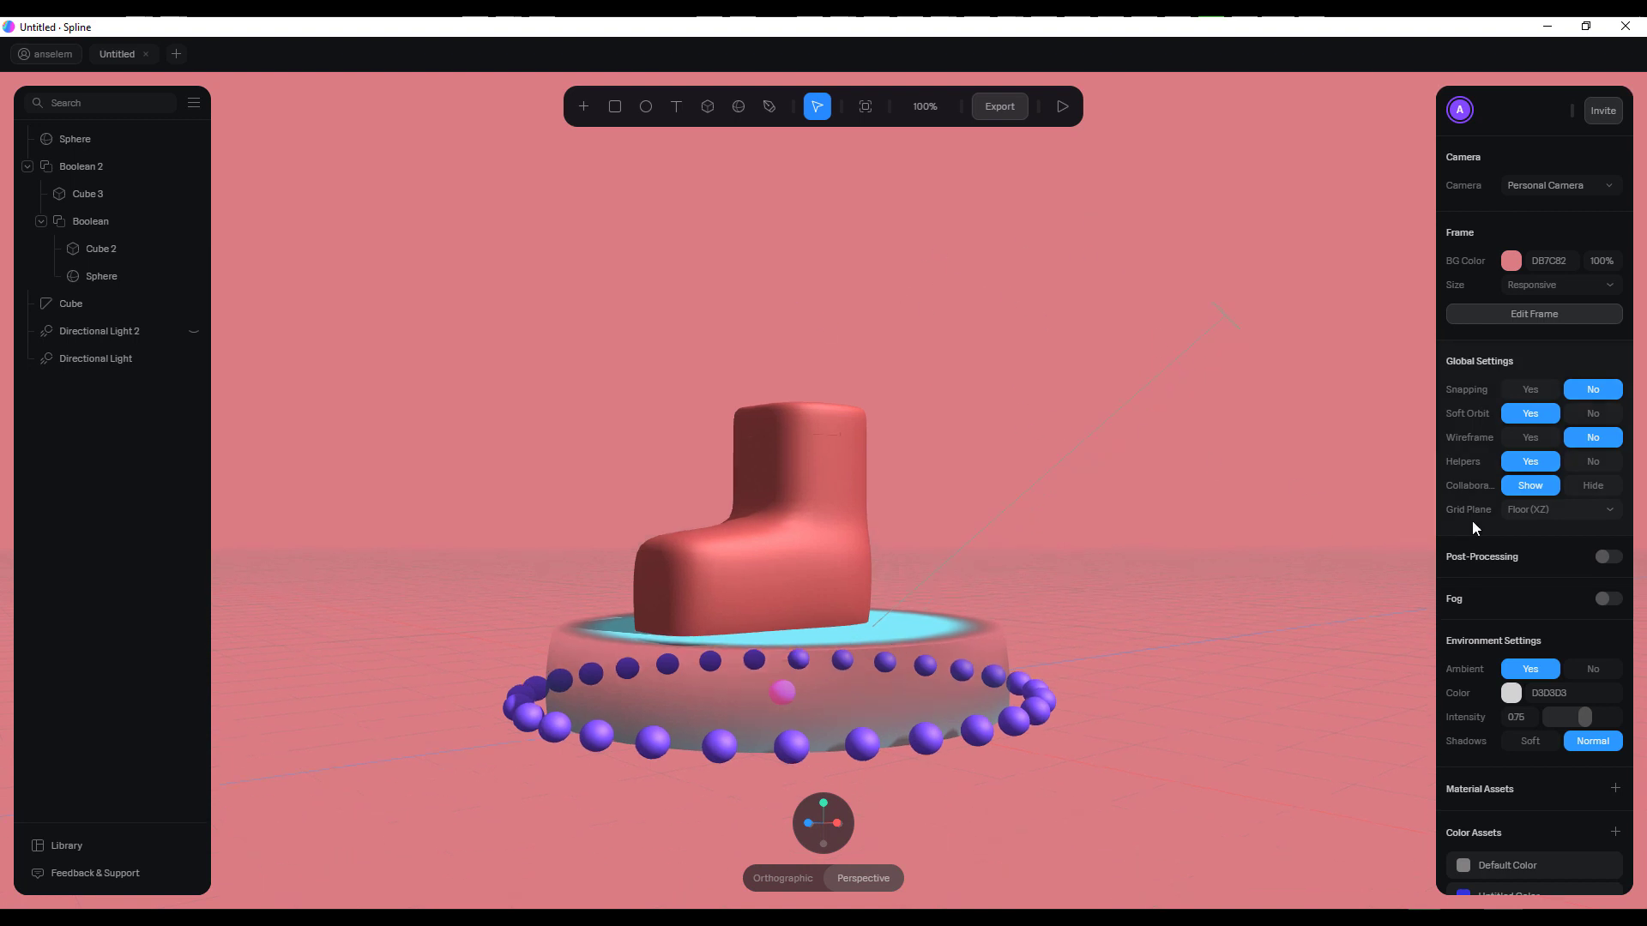
pyautogui.scroll(-1, 1483, 518)
pyautogui.click(1609, 452)
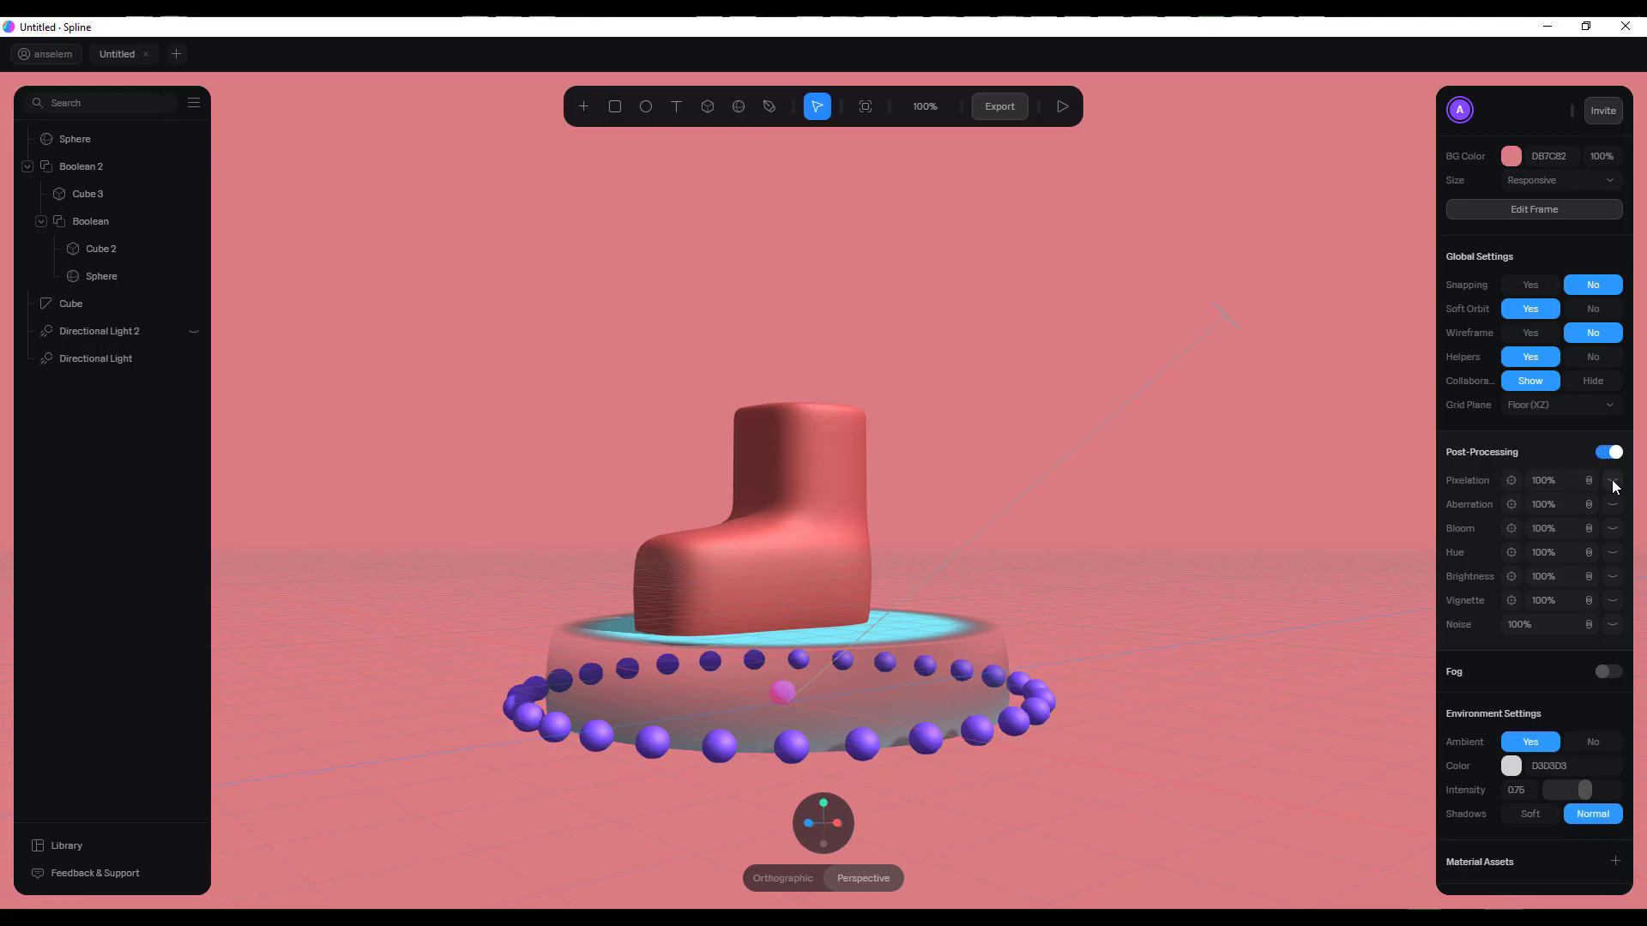
pyautogui.click(1611, 604)
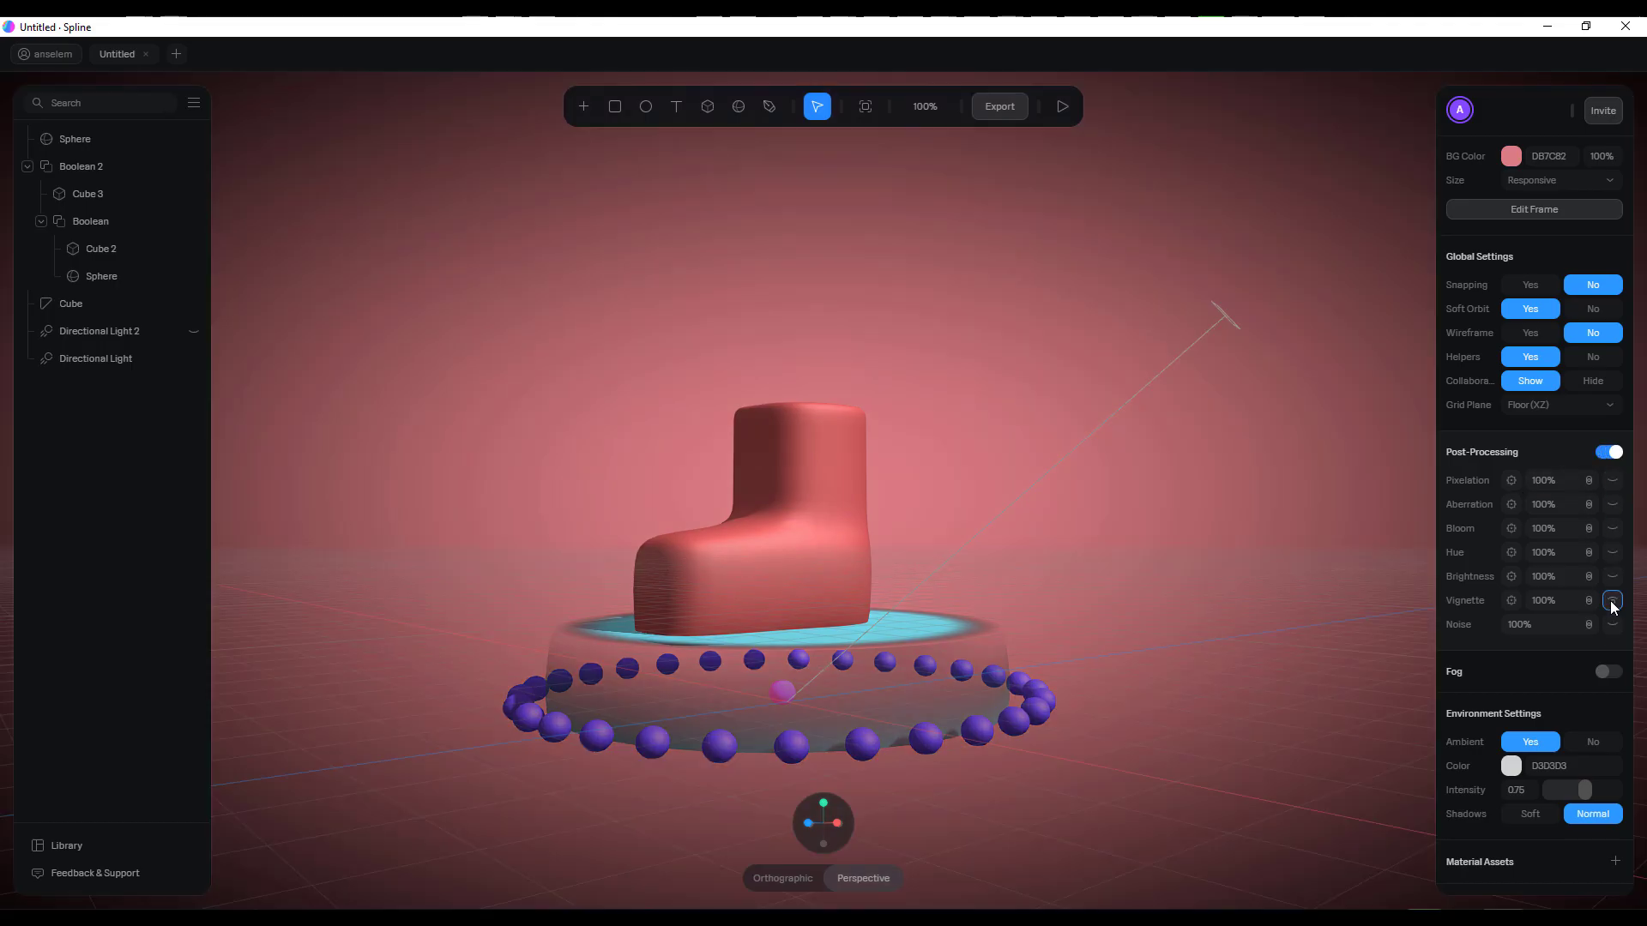
pyautogui.click(1611, 604)
pyautogui.click(1611, 604)
pyautogui.click(1611, 603)
# Preview the hue post-processing effect at 100% and switch it off again
pyautogui.click(1612, 554)
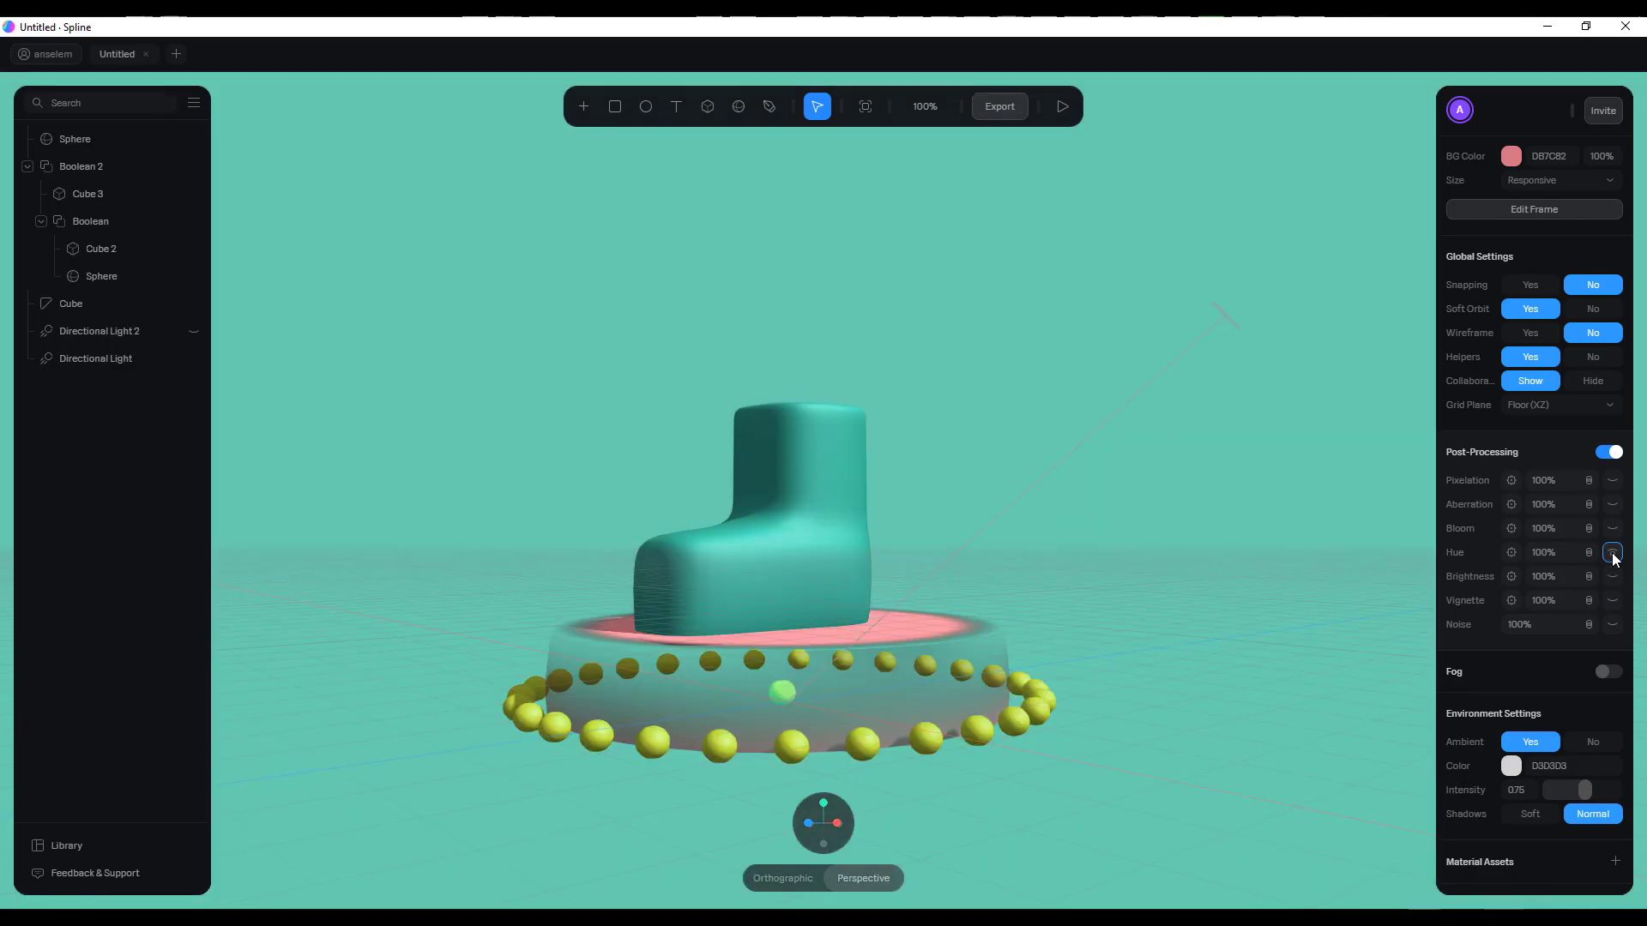
pyautogui.click(1554, 553)
pyautogui.click(1056, 370)
pyautogui.moveTo(1527, 553)
pyautogui.mouseDown()
pyautogui.moveTo(1386, 555)
pyautogui.moveTo(1537, 553)
pyautogui.mouseUp()
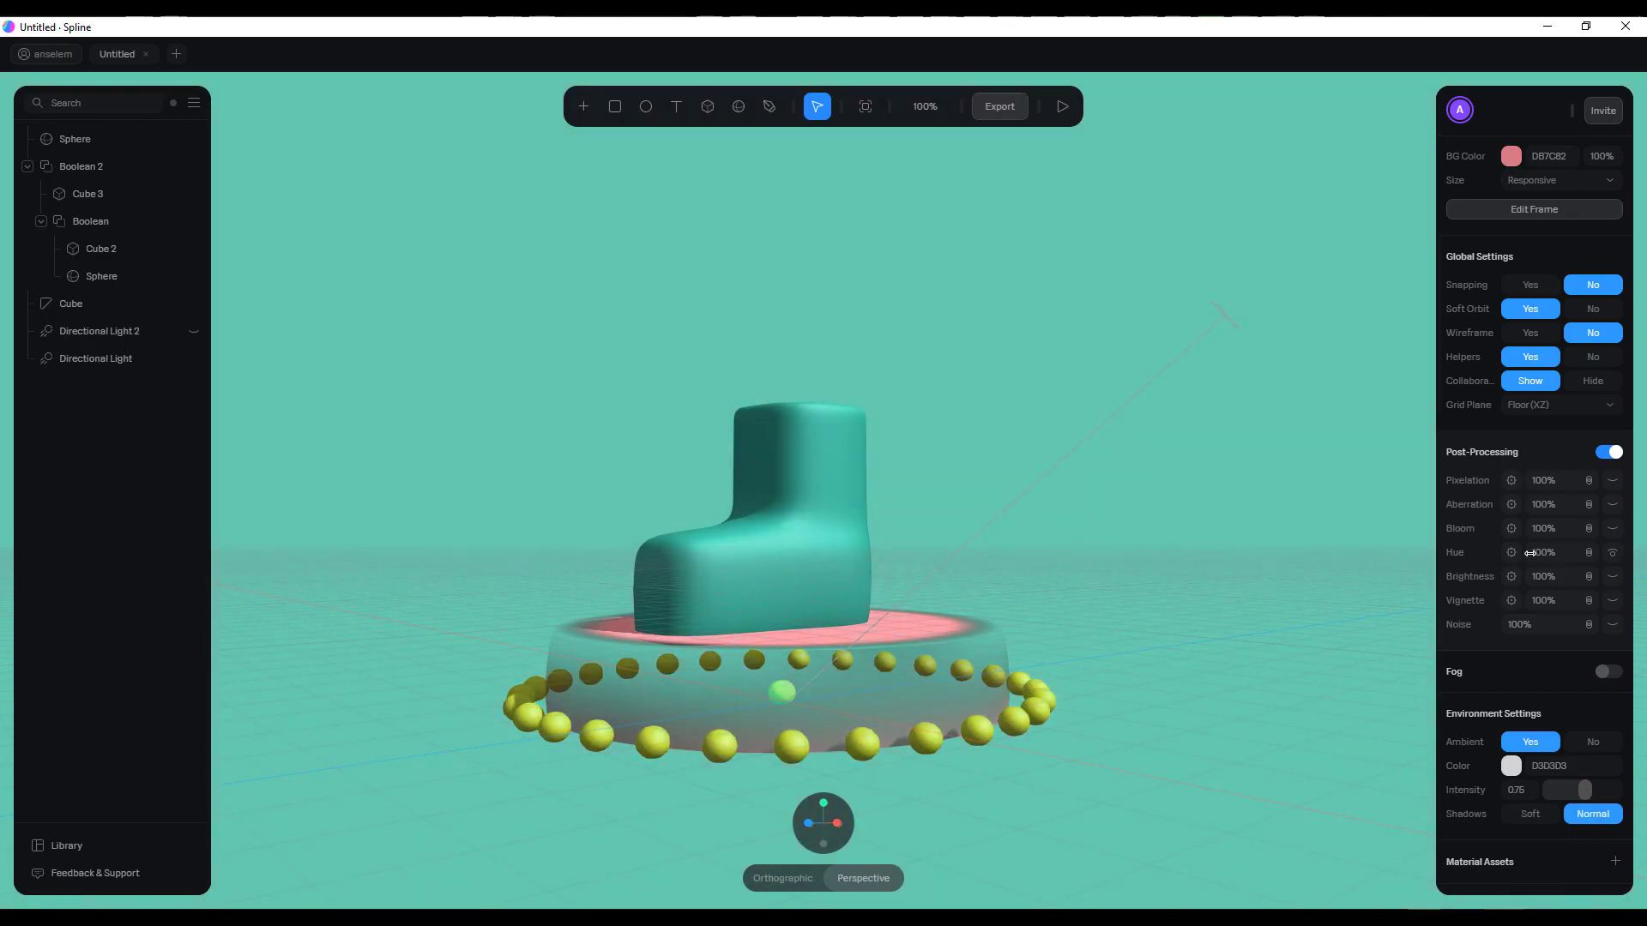
pyautogui.click(1612, 554)
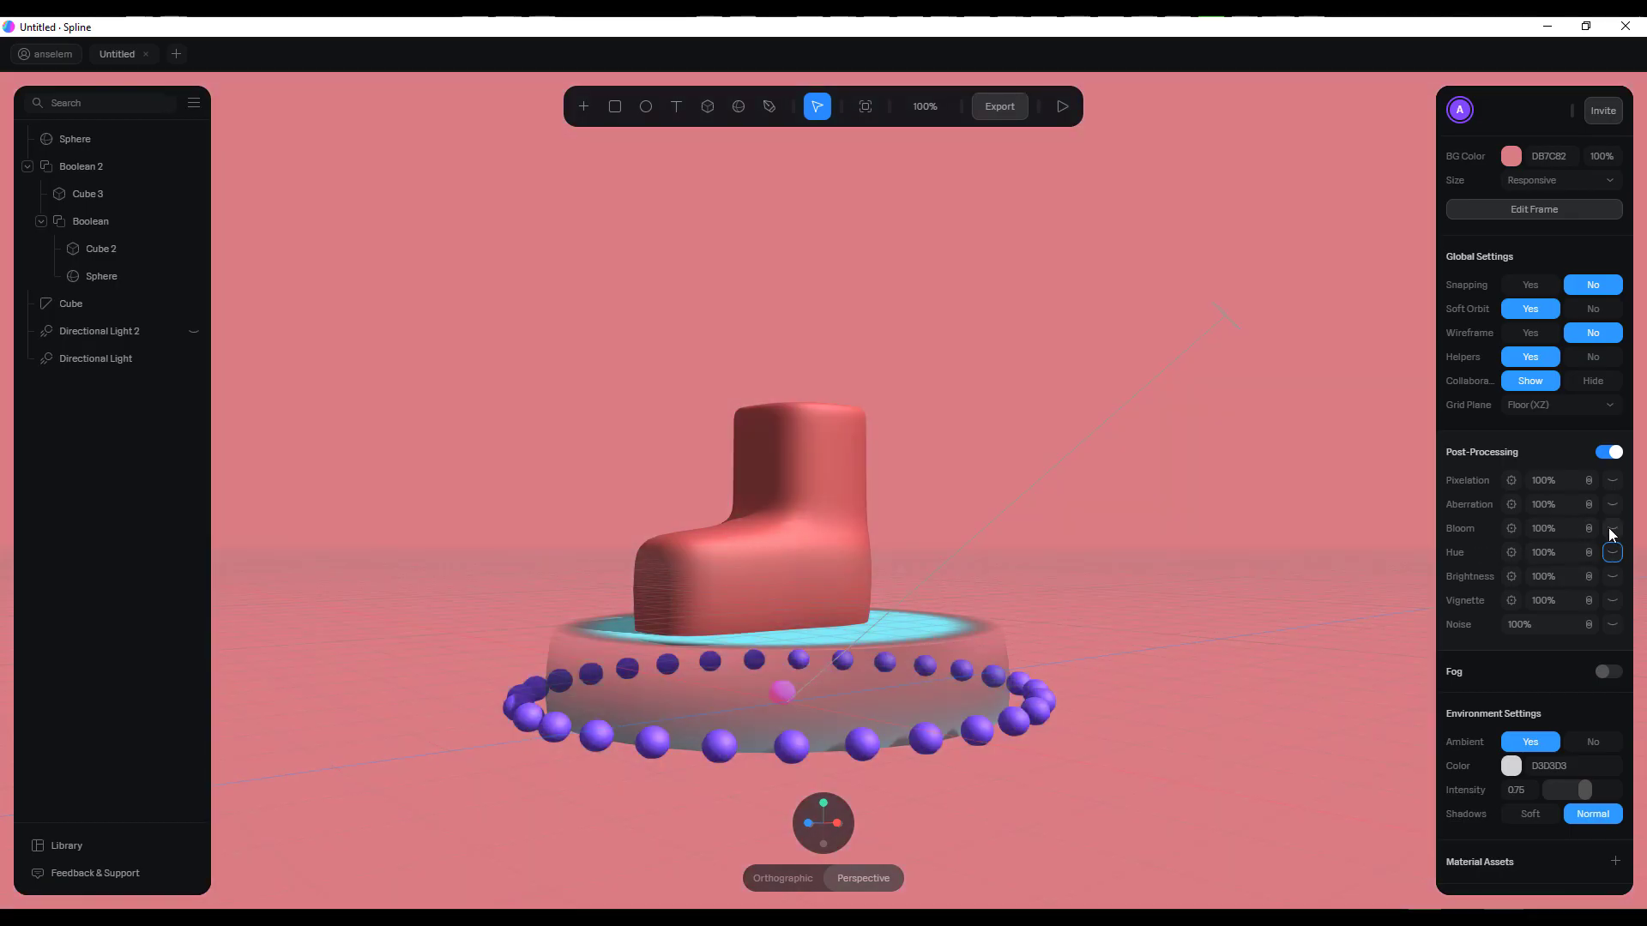
# Try the bloom effect at 55% and the aberration effect at 100%, leaving both off
pyautogui.click(1612, 529)
pyautogui.moveTo(1526, 529); pyautogui.dragTo(1487, 529)
pyautogui.click(1612, 504)
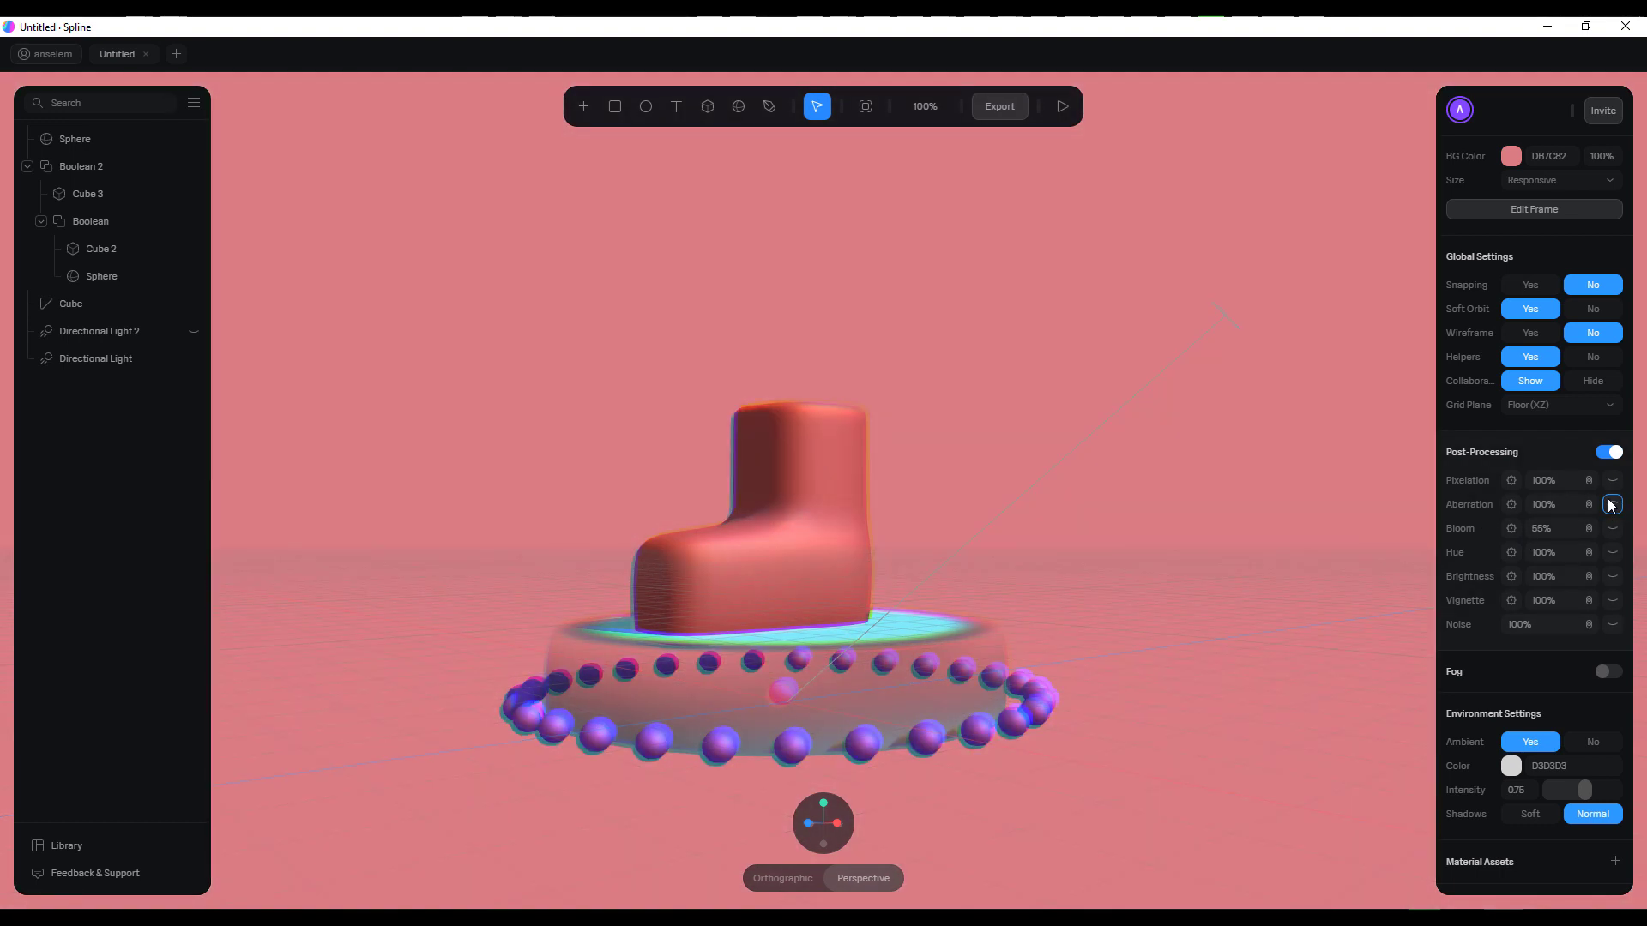
pyautogui.moveTo(839, 591); pyautogui.dragTo(939, 621, button='right')
pyautogui.scroll(5, 914, 680)
pyautogui.scroll(-4, 915, 679)
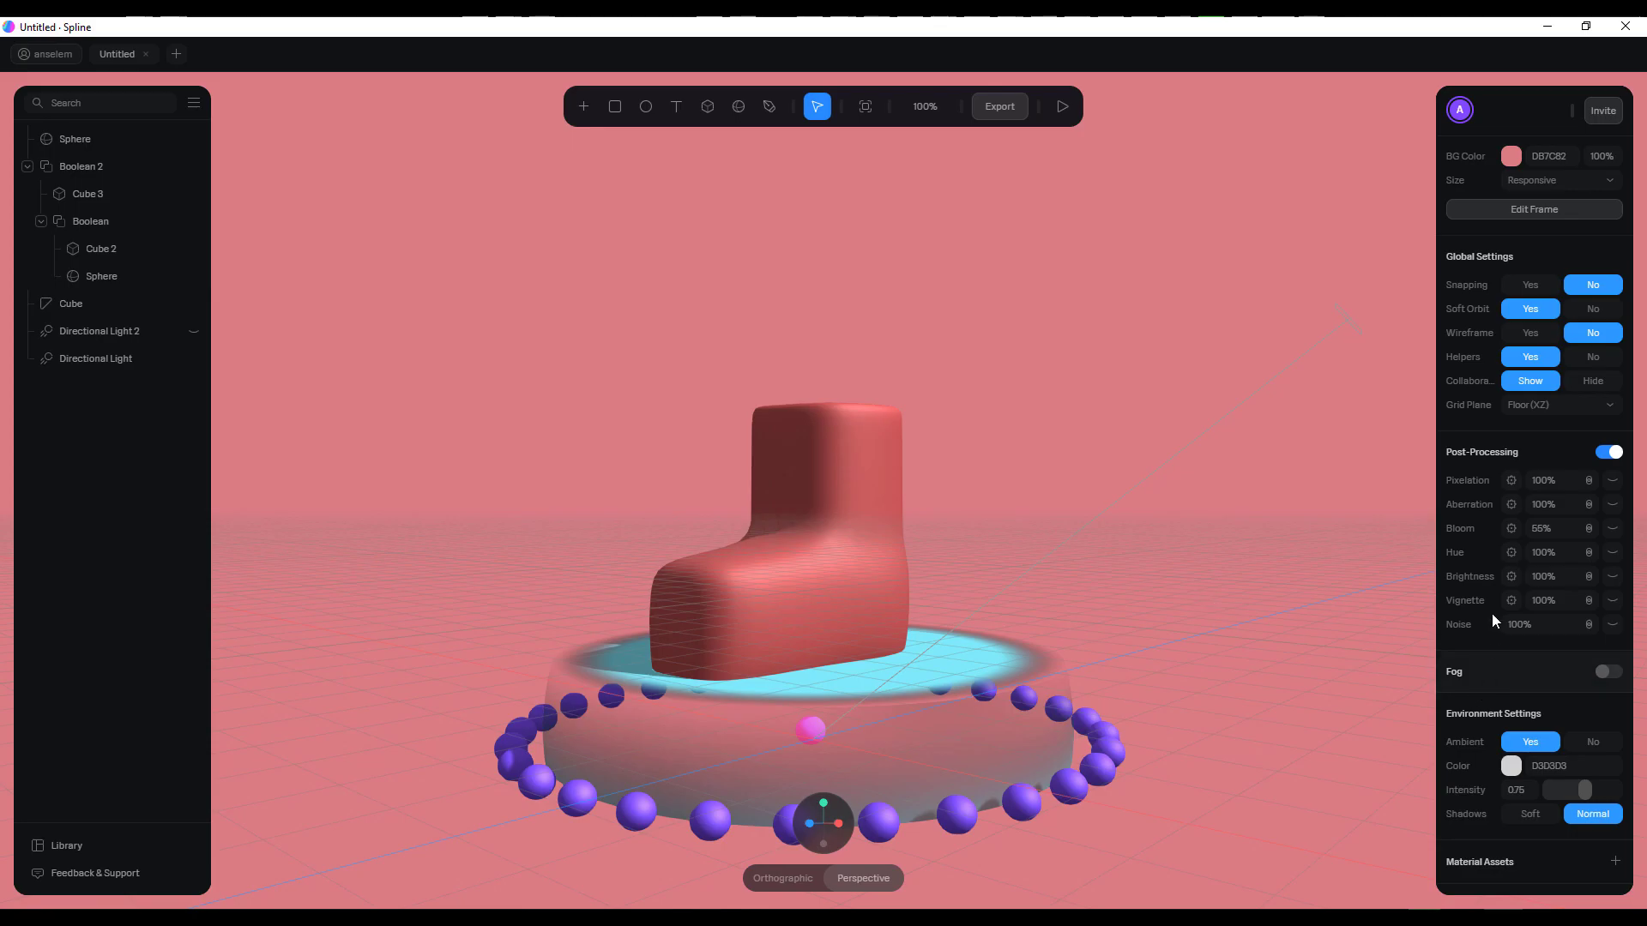
# Turn on fog with a near distance of about 1051 and make it use the background colour
pyautogui.scroll(-3, 1521, 626)
pyautogui.scroll(5, 1522, 630)
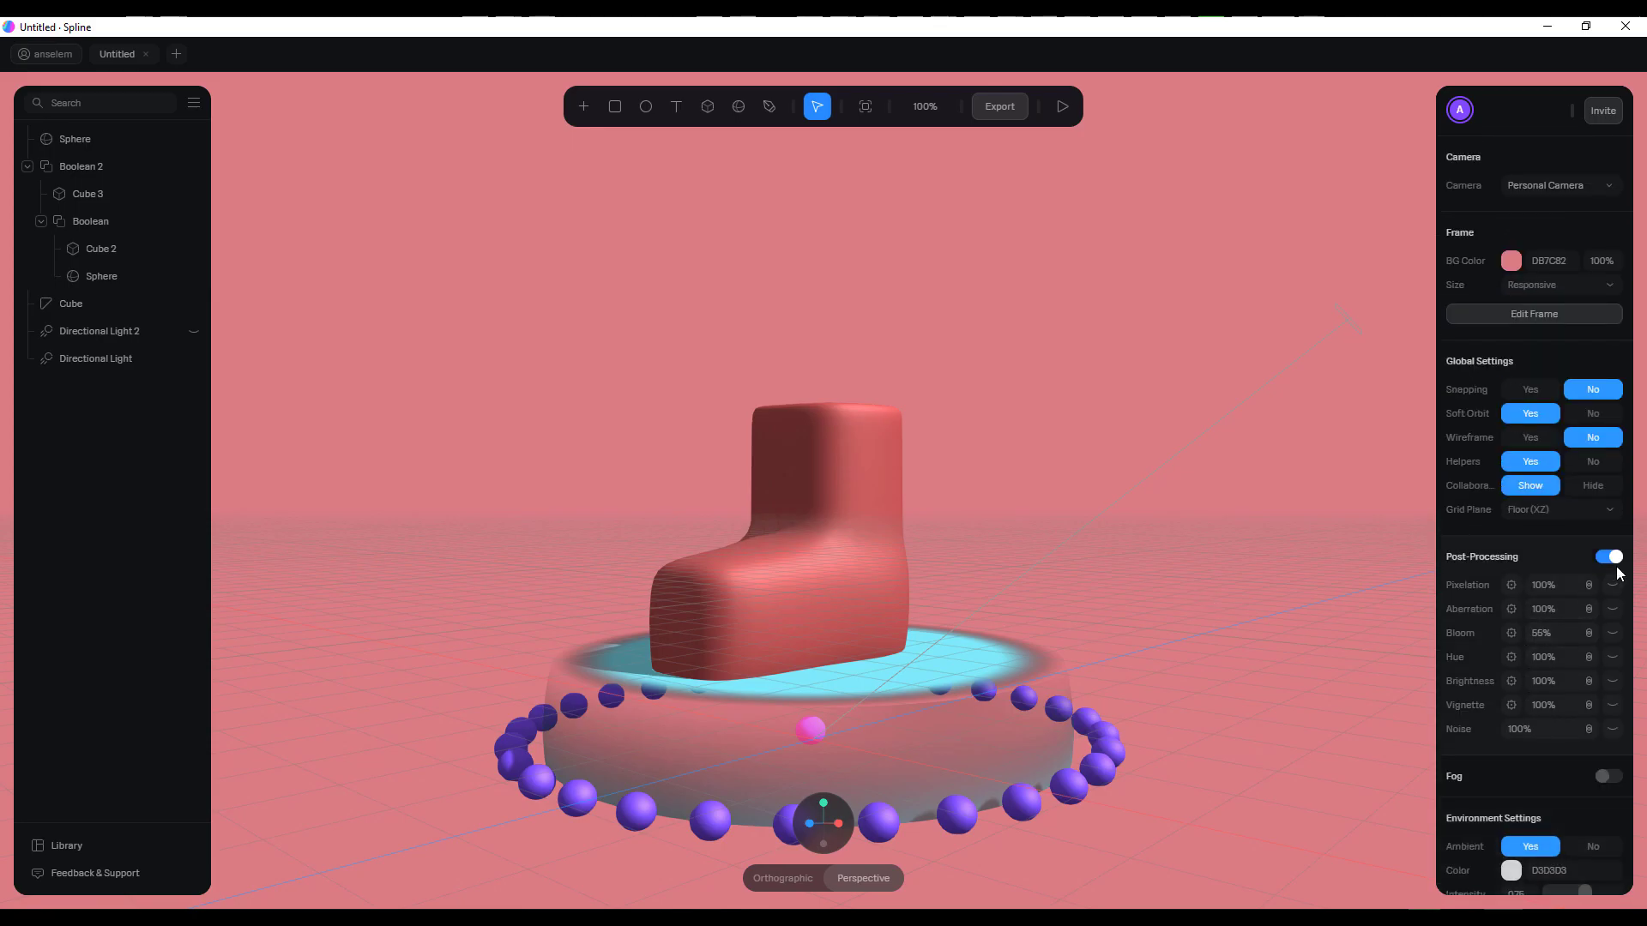
pyautogui.scroll(-3, 1551, 656)
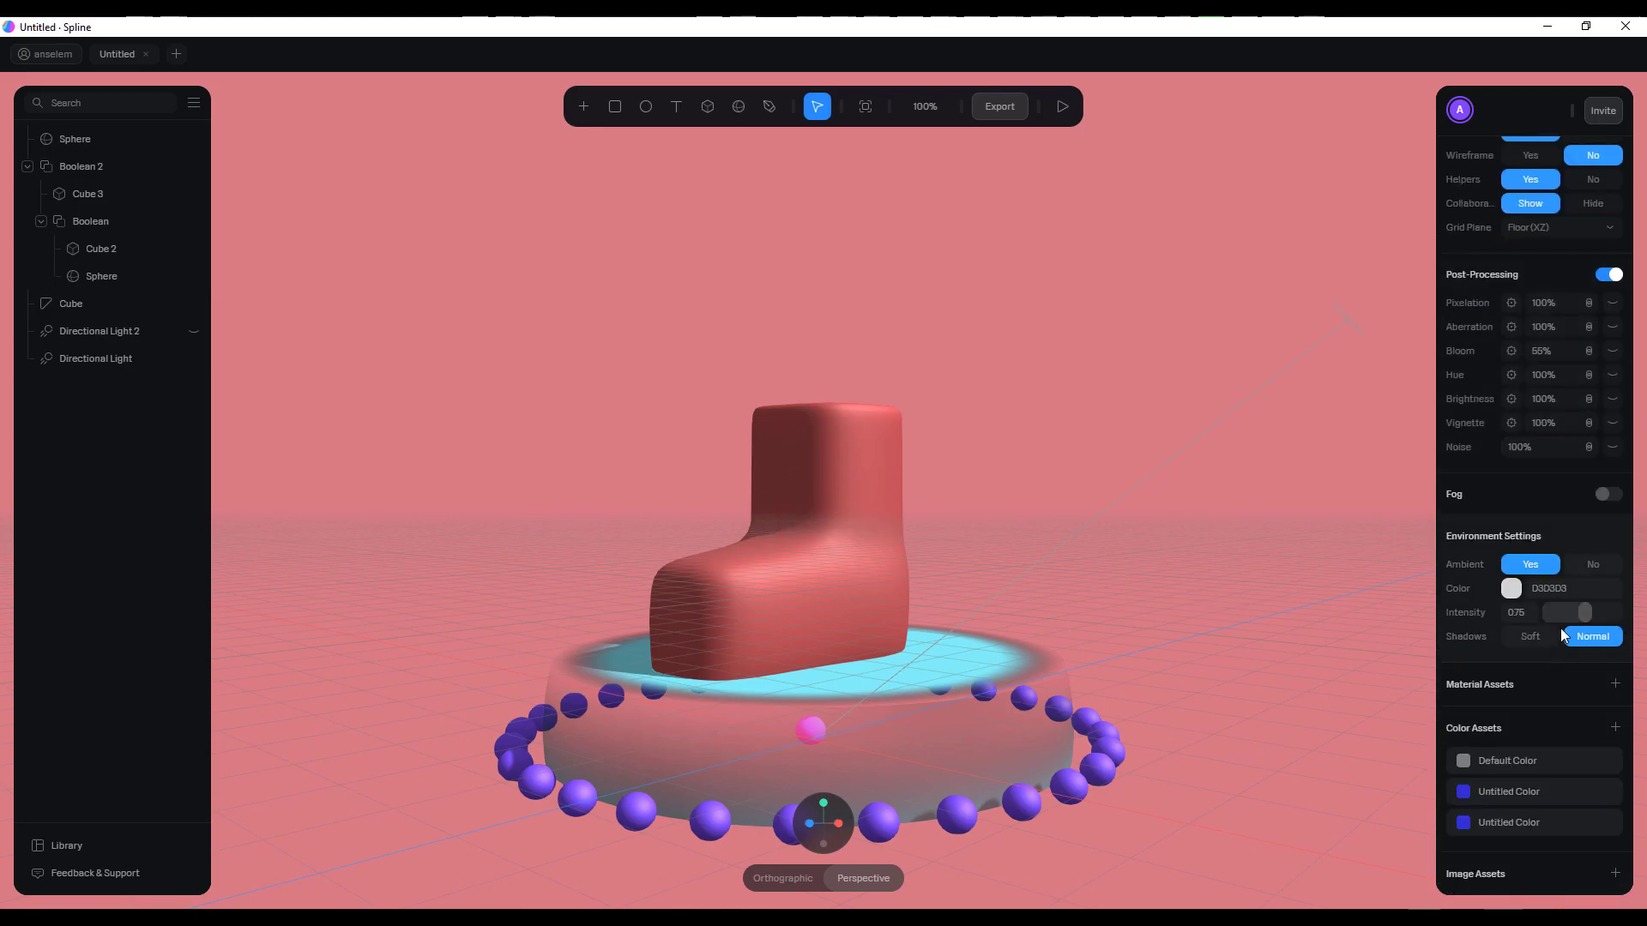
pyautogui.click(1608, 494)
pyautogui.moveTo(1552, 569); pyautogui.dragTo(1587, 571)
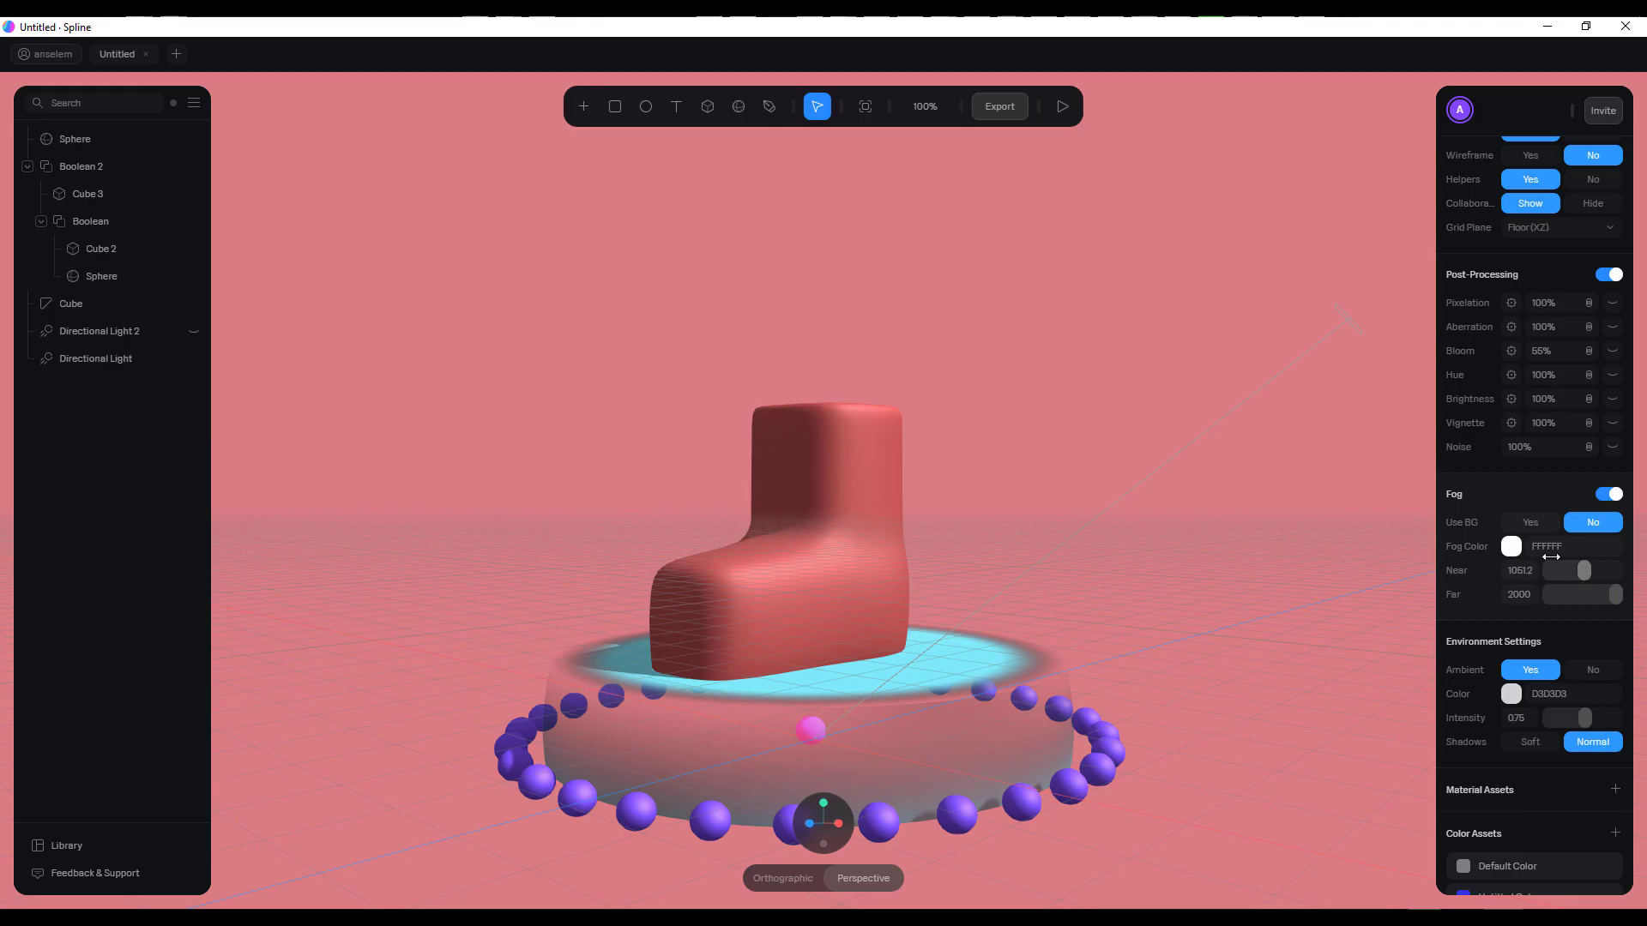
pyautogui.click(1533, 522)
# Change the scene's background colour to a lighter, less saturated pink
pyautogui.scroll(3, 1511, 493)
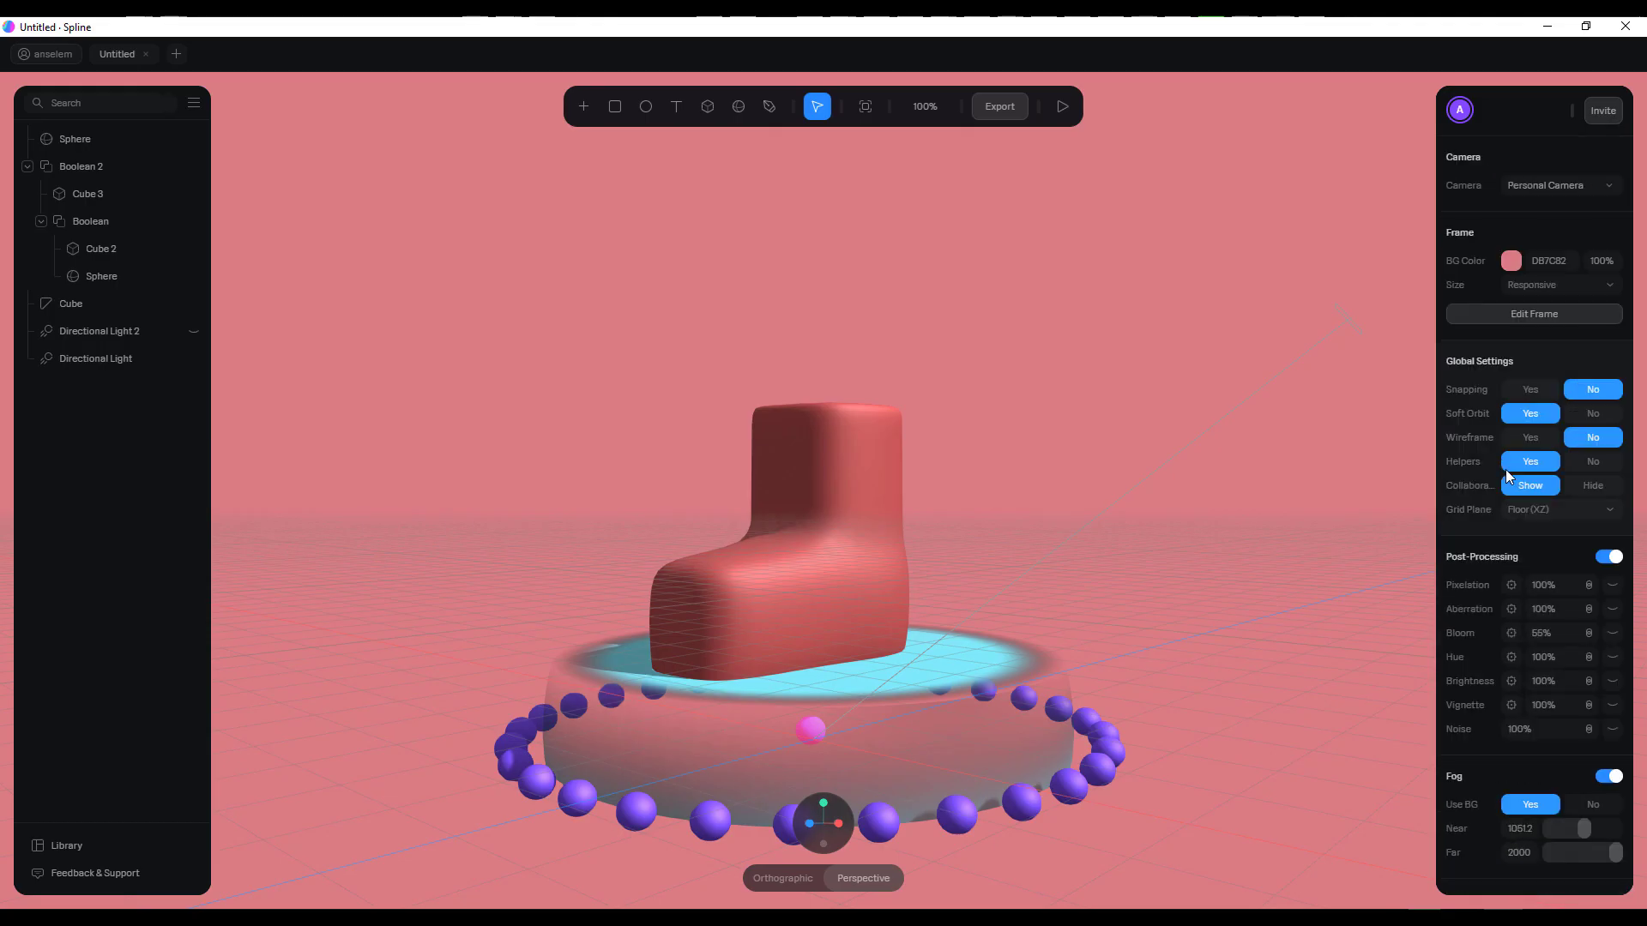
pyautogui.click(1511, 260)
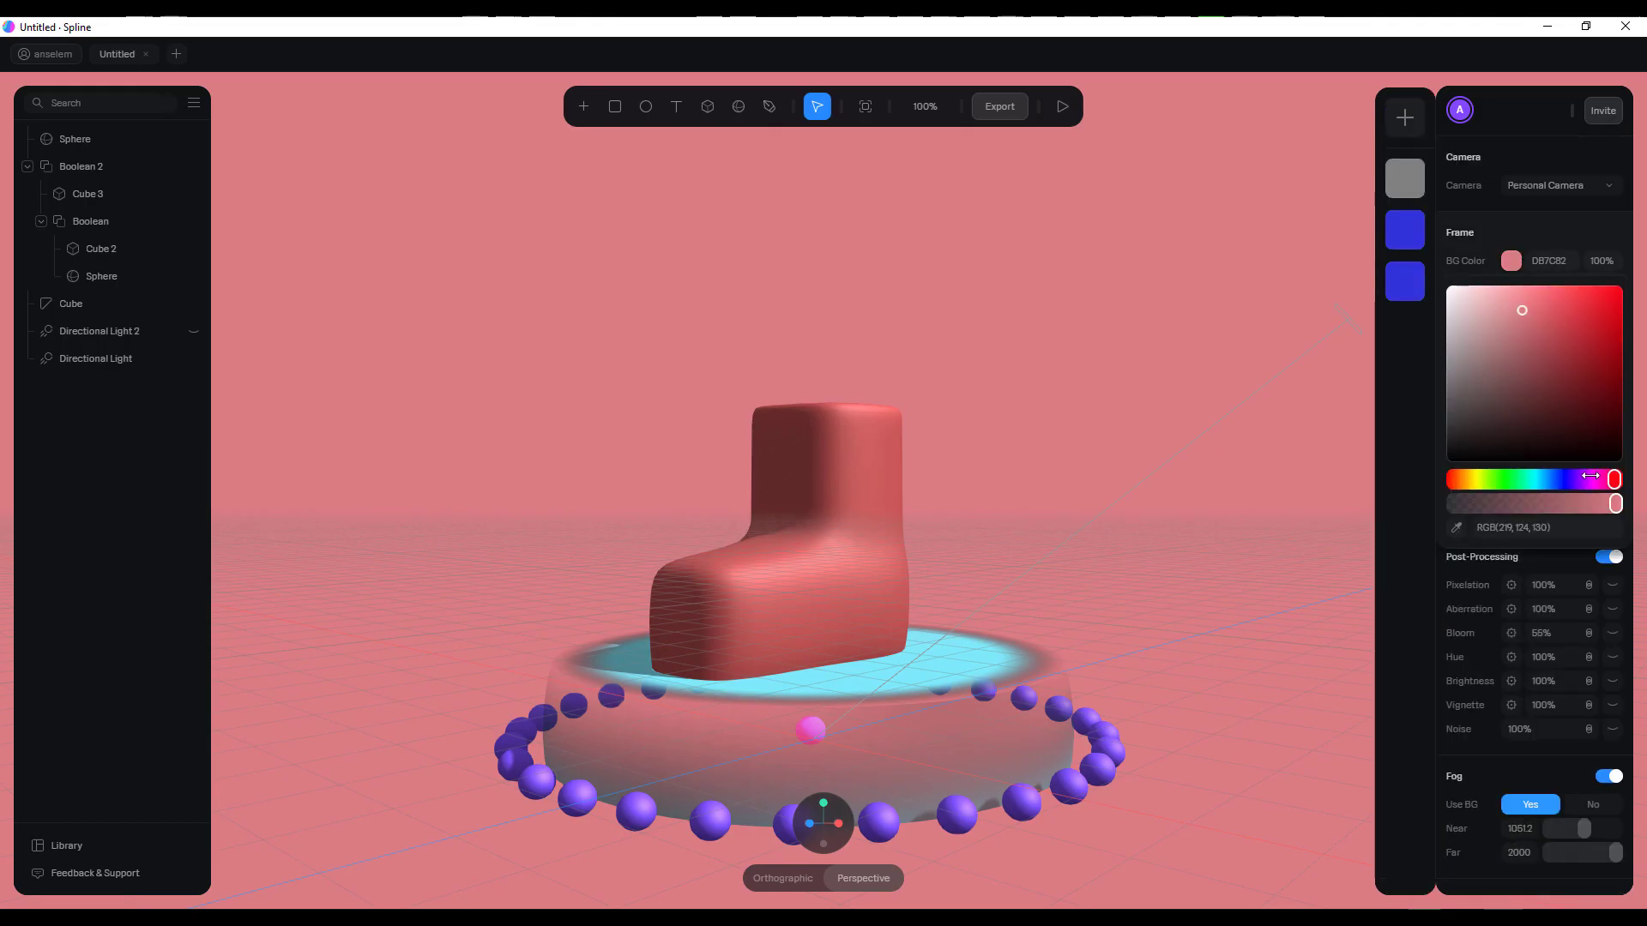
pyautogui.moveTo(1535, 350); pyautogui.dragTo(1491, 311)
pyautogui.click(768, 570)
# Recolour the boot's material to green
pyautogui.click(765, 564)
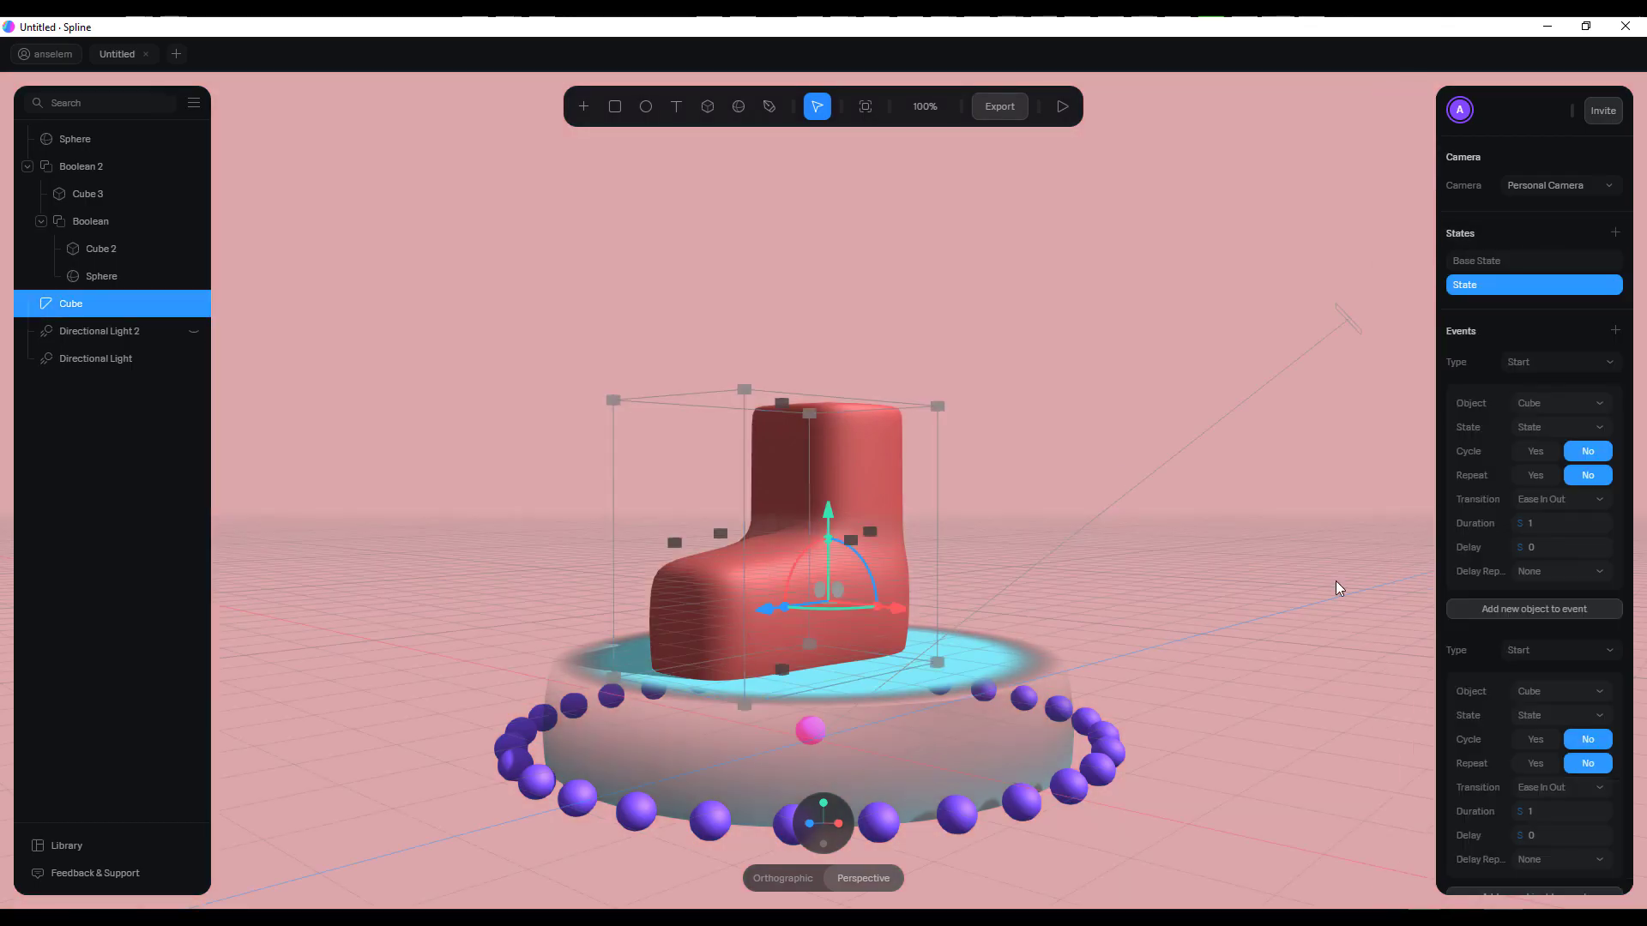
pyautogui.scroll(-5, 1549, 666)
pyautogui.click(1513, 529)
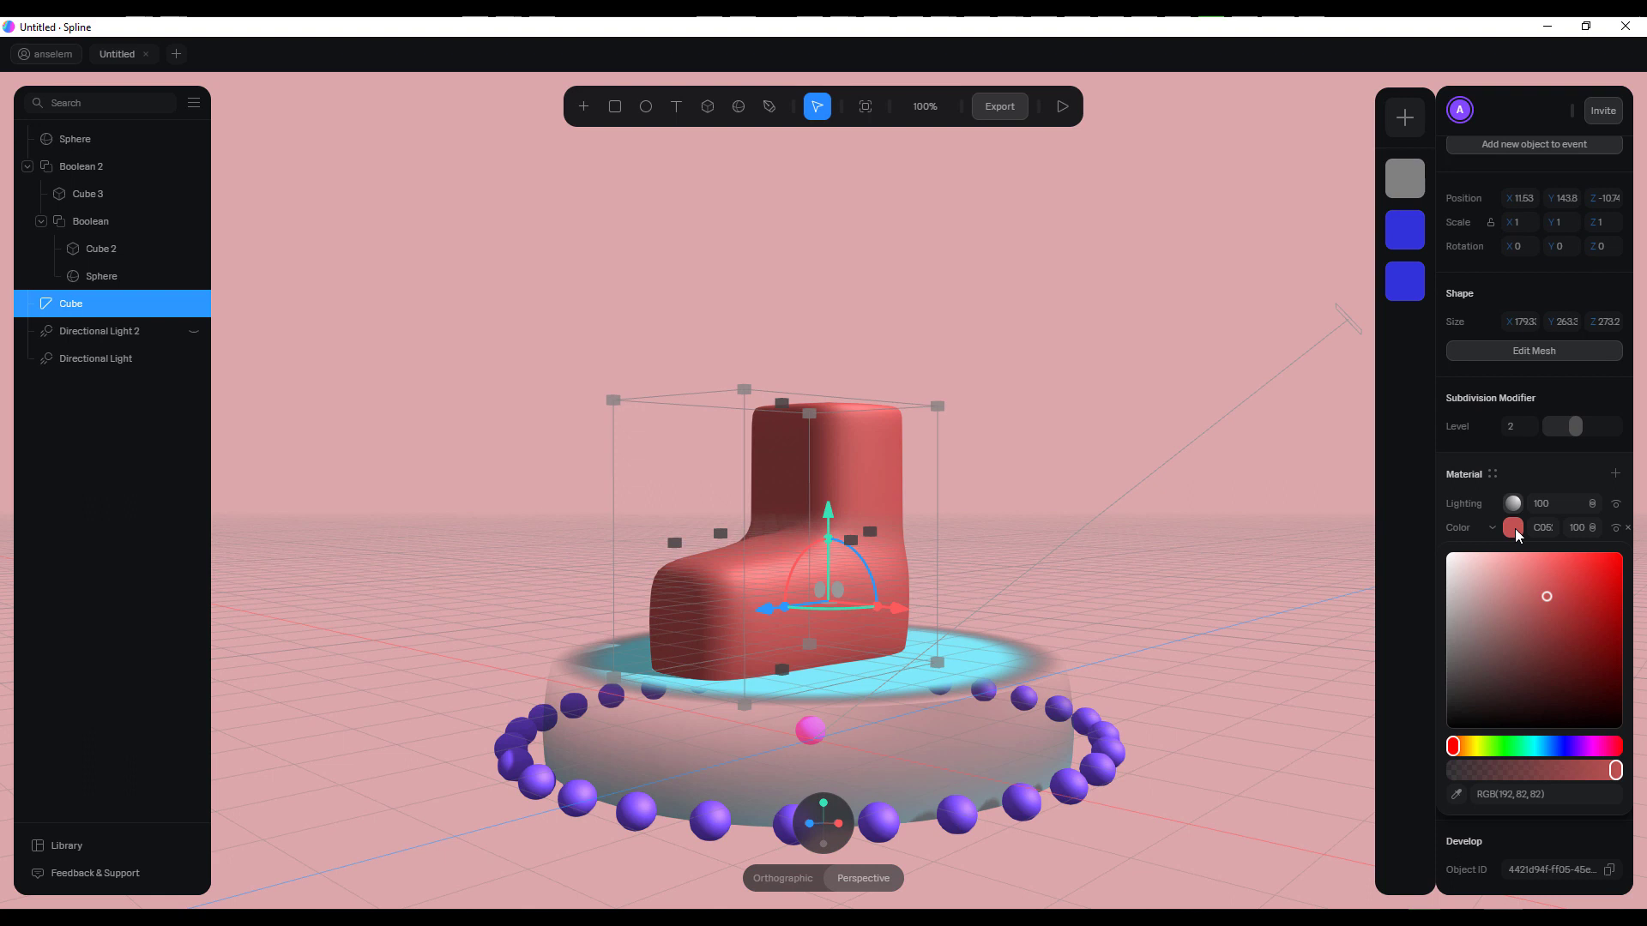
pyautogui.moveTo(1469, 753); pyautogui.dragTo(1515, 746)
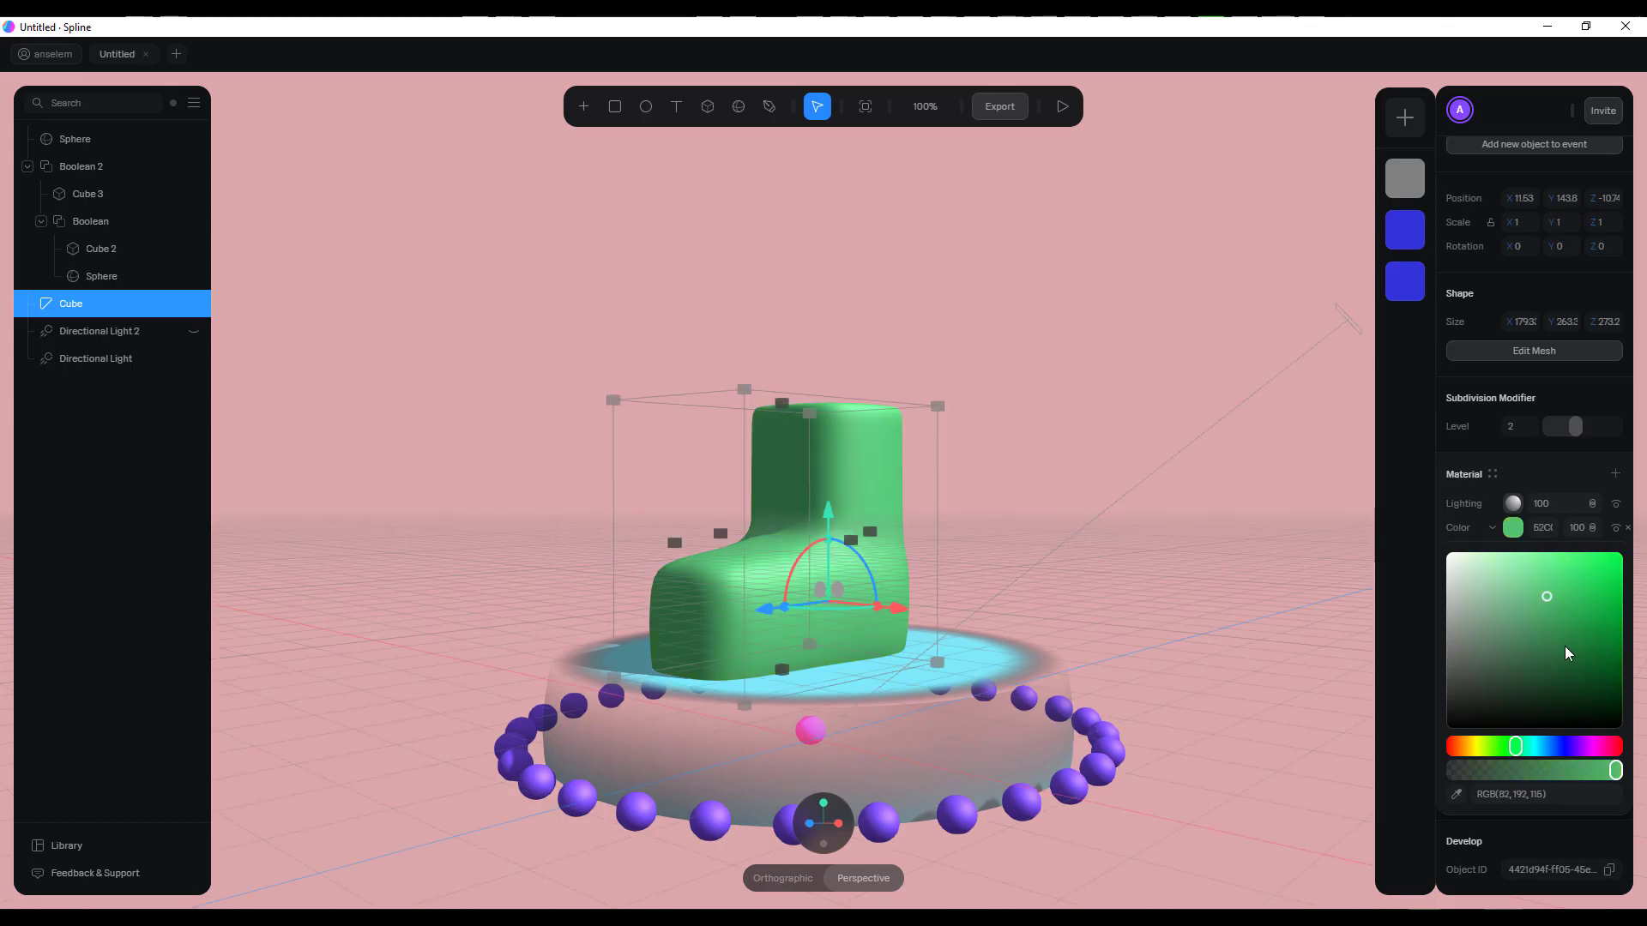
pyautogui.moveTo(1551, 595)
pyautogui.mouseDown()
pyautogui.moveTo(1608, 571)
pyautogui.moveTo(1558, 595)
pyautogui.mouseUp()
# Reset the disc's depth material layer by switching its type to Gradient and back to Depth
pyautogui.click(470, 723)
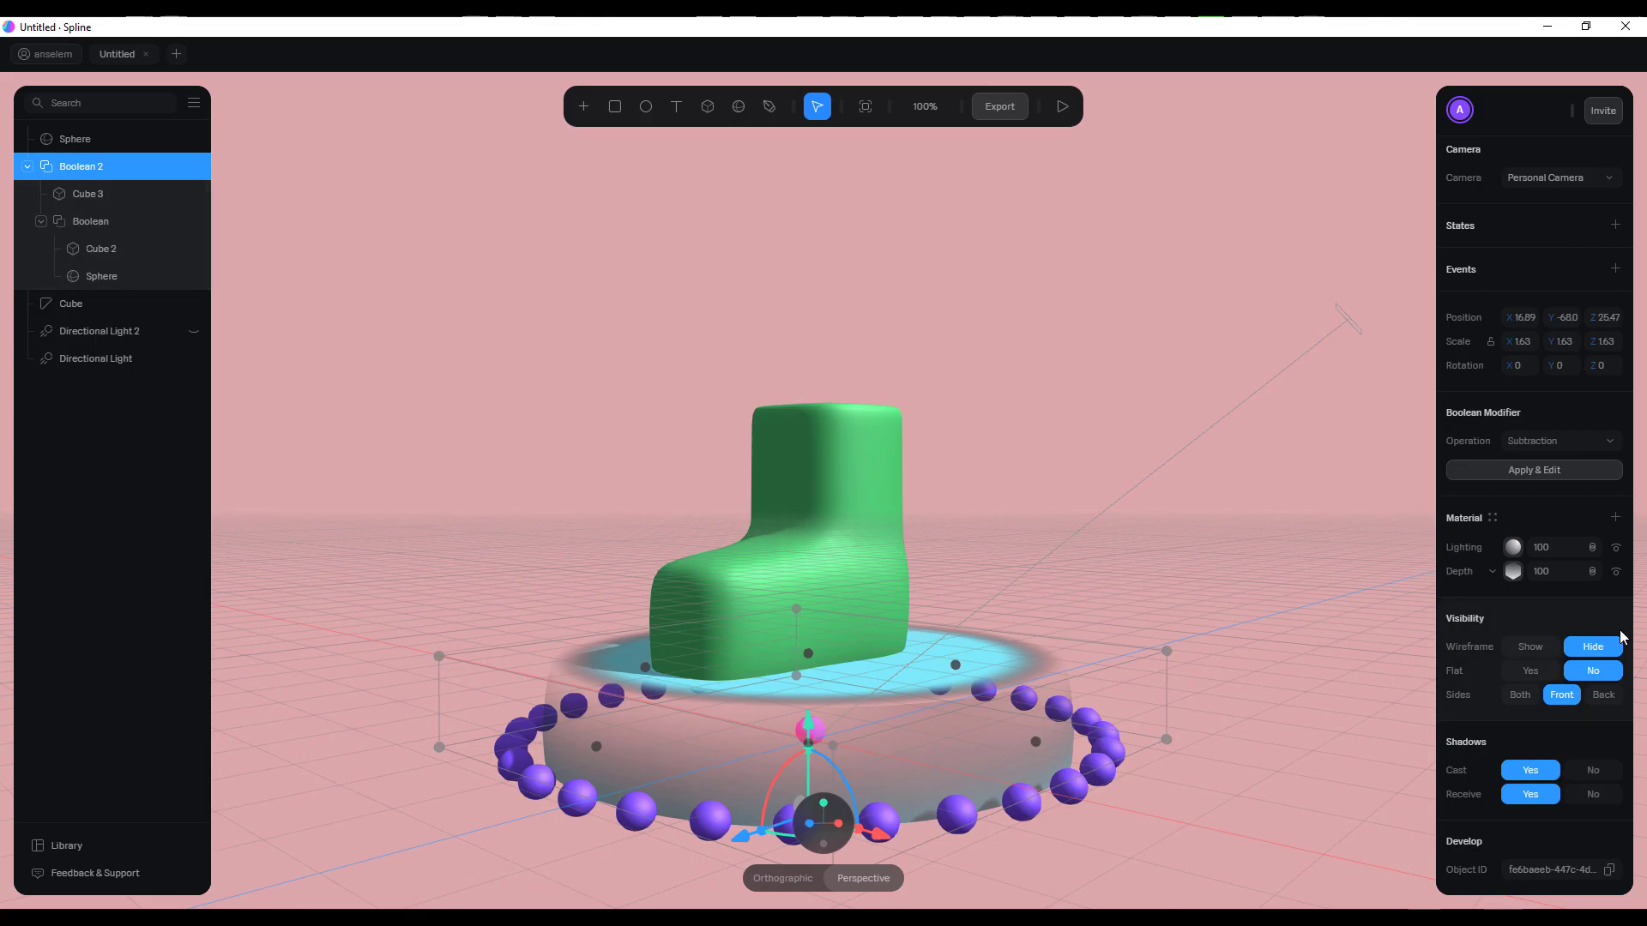
pyautogui.click(1493, 578)
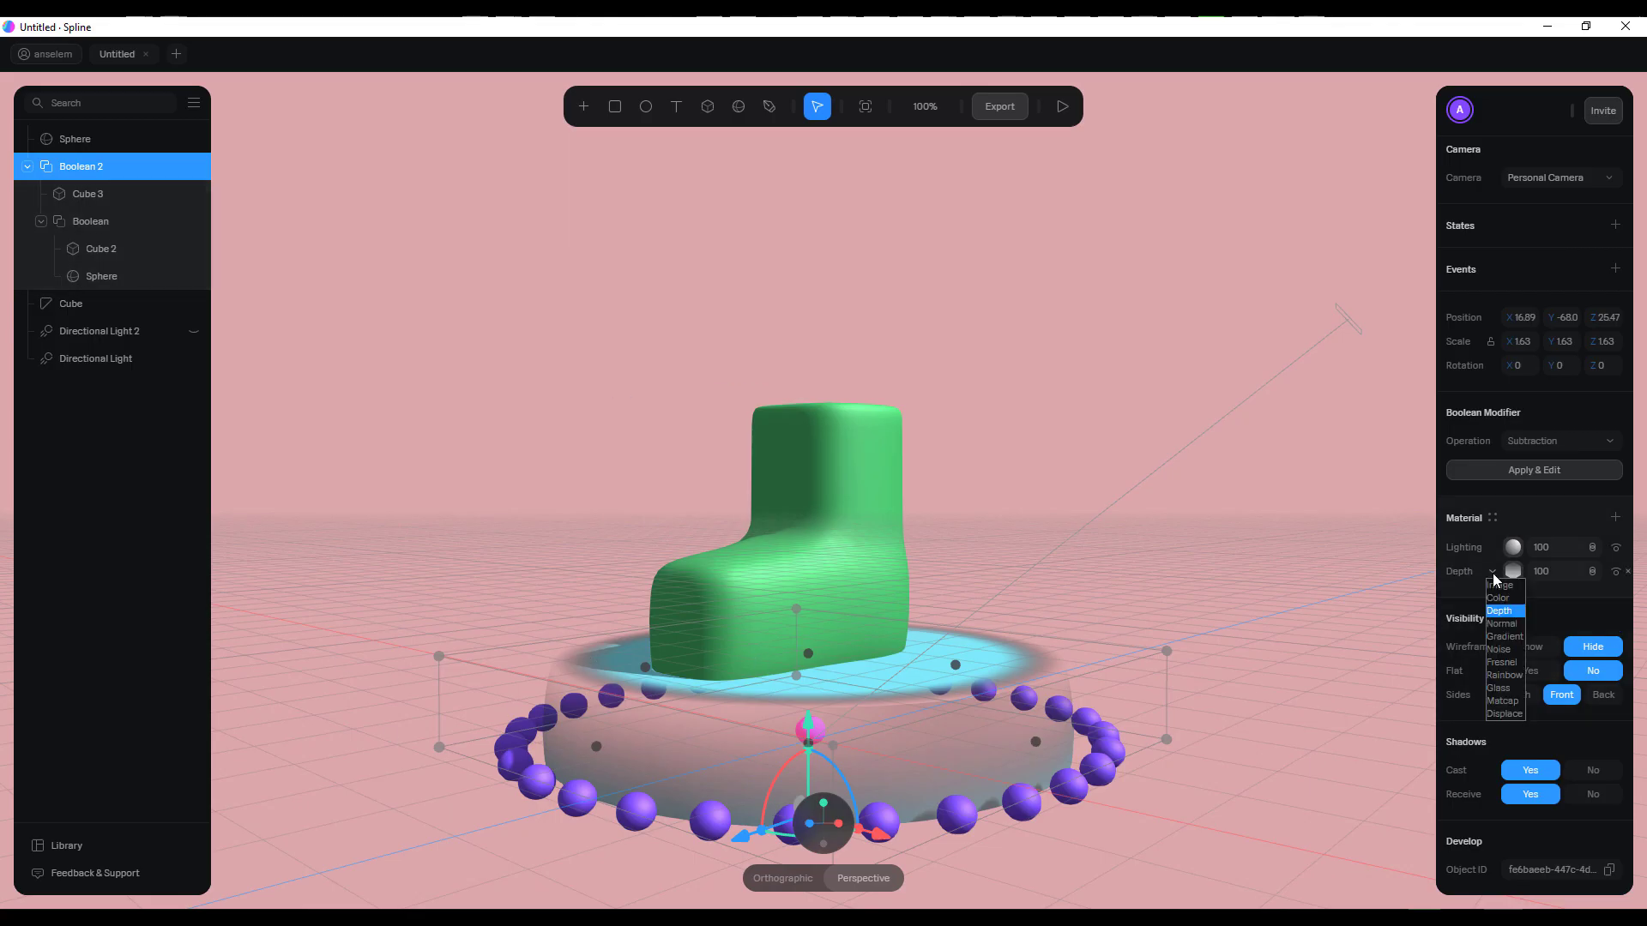
pyautogui.click(1501, 583)
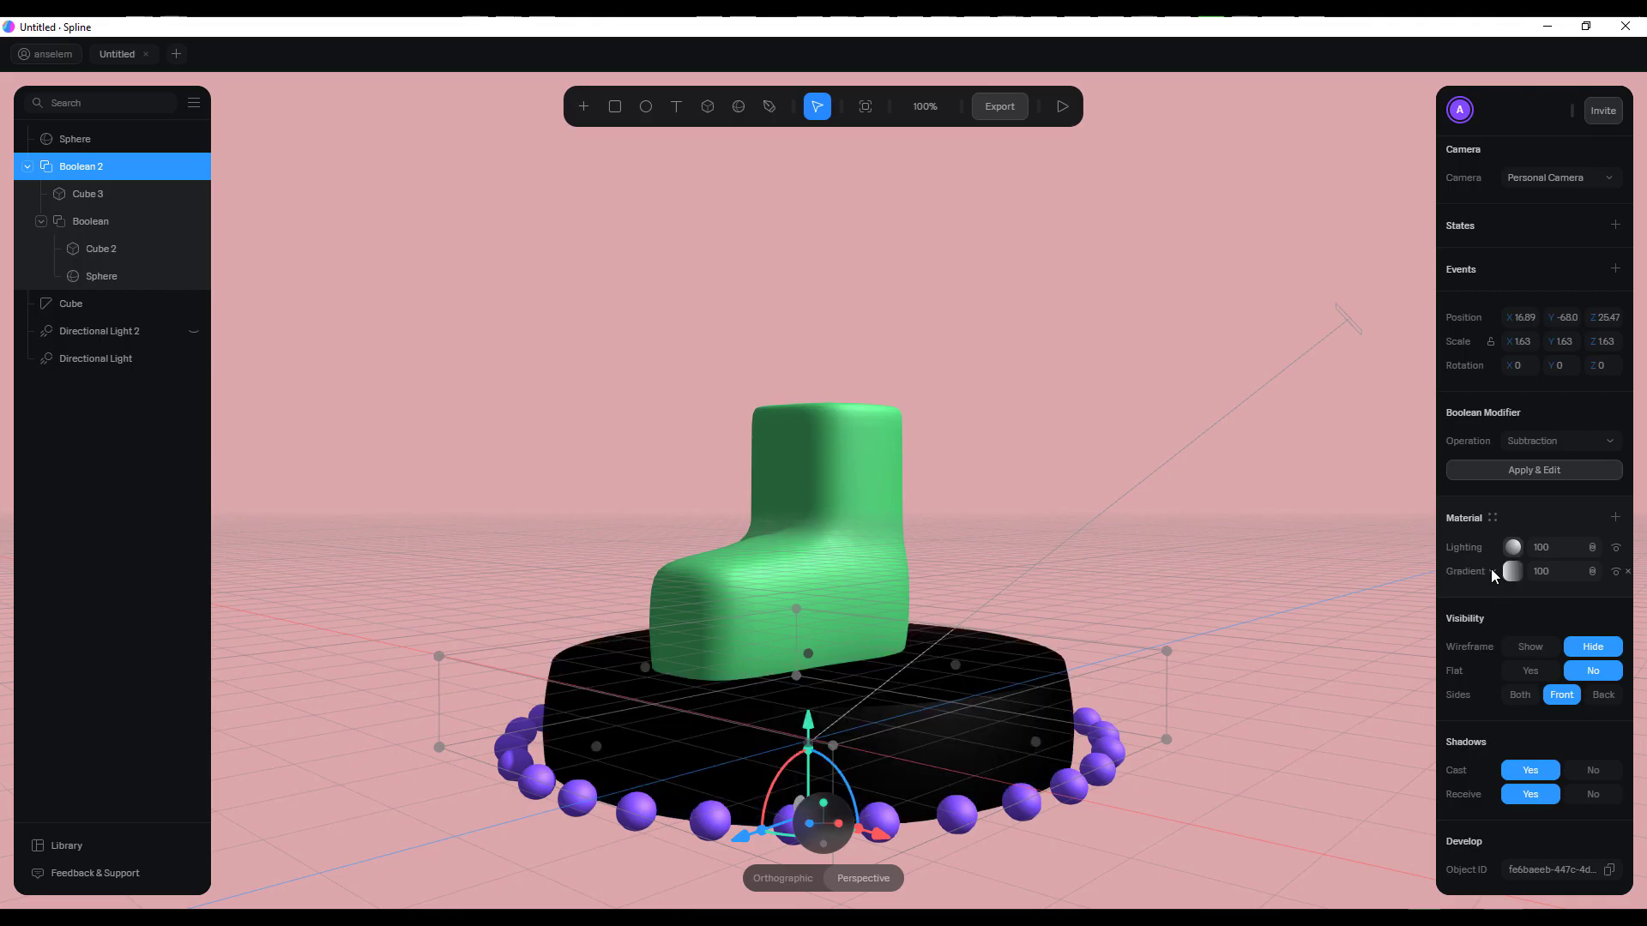
pyautogui.click(1492, 571)
pyautogui.click(1502, 611)
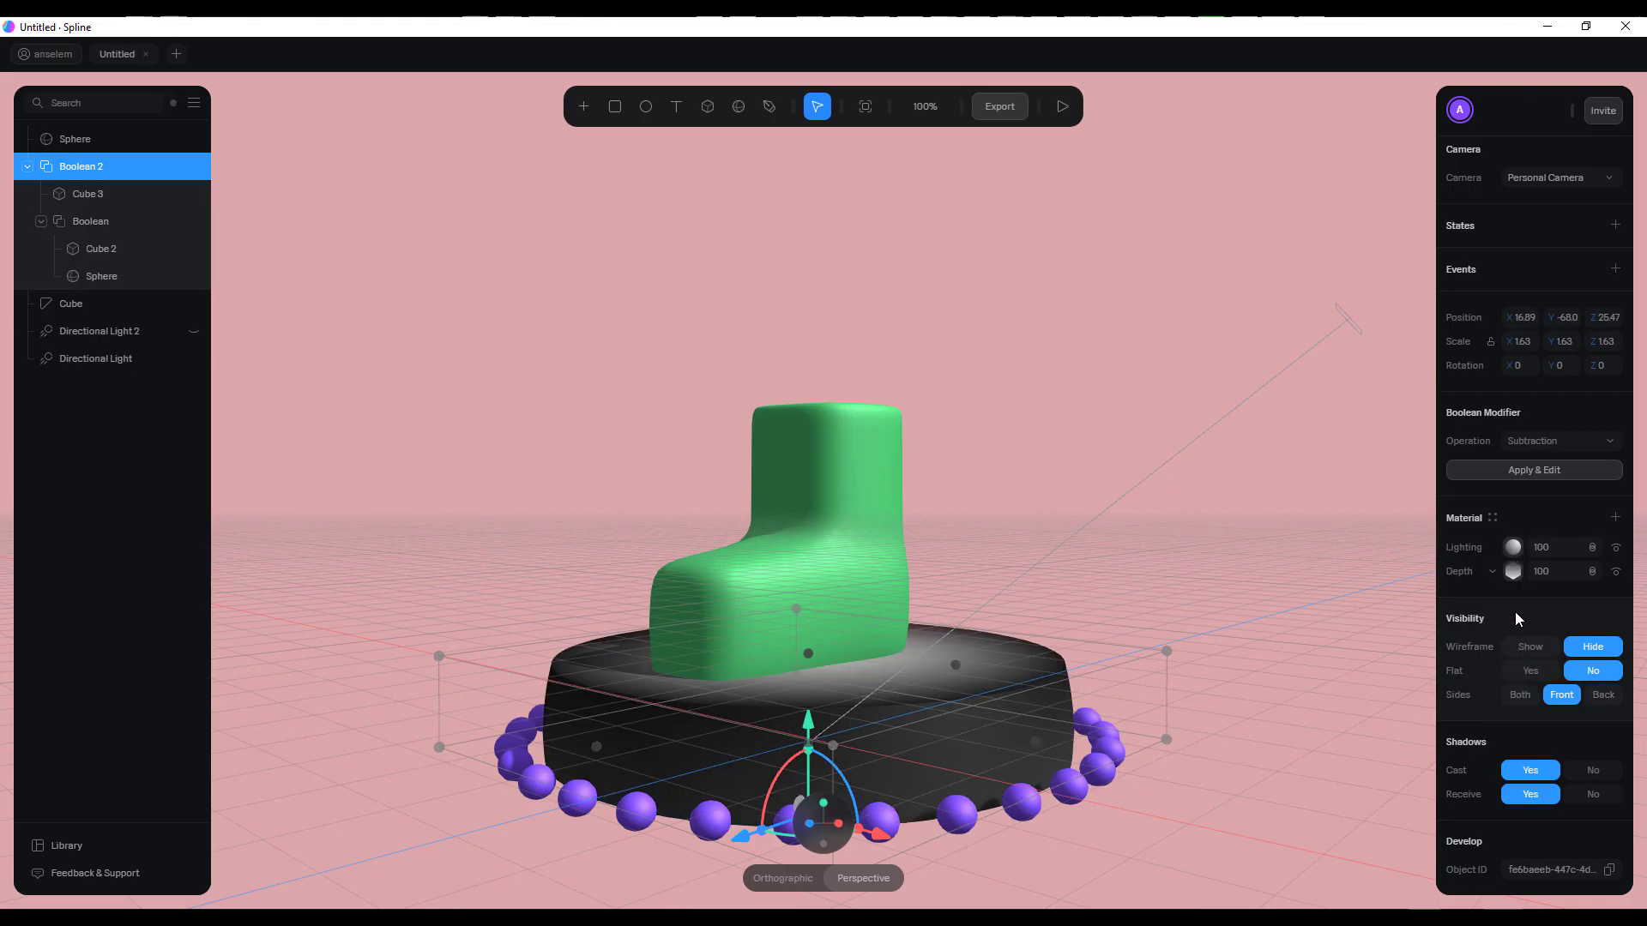
# Set the disc's depth layer to smooth blending and linear type
pyautogui.click(1512, 571)
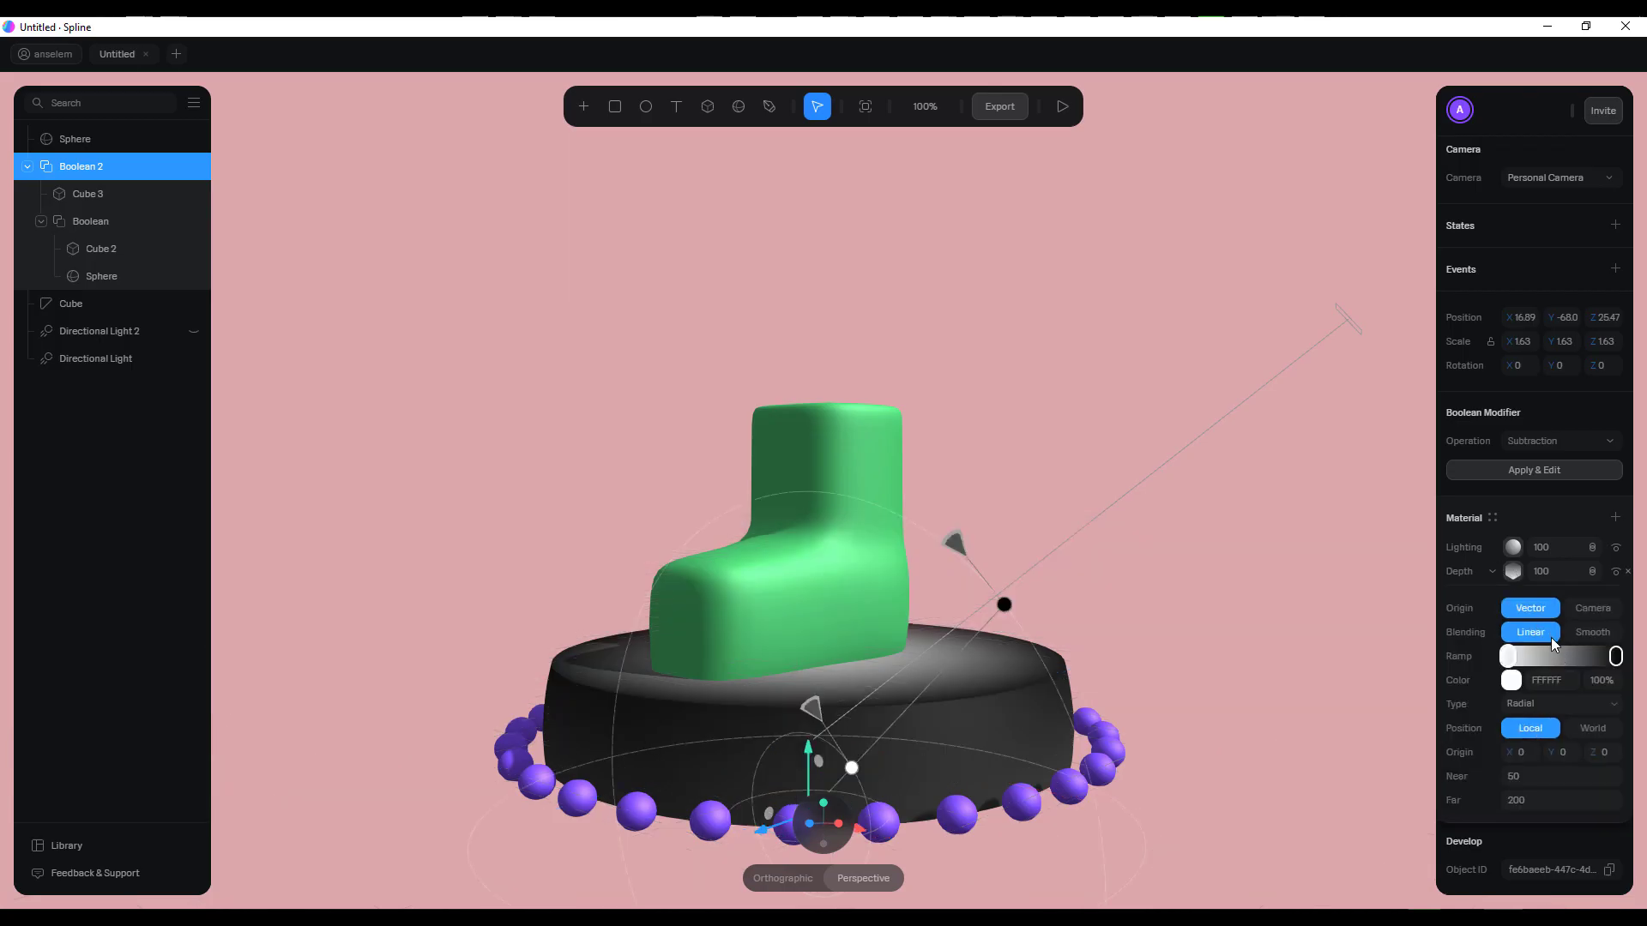
pyautogui.click(1589, 632)
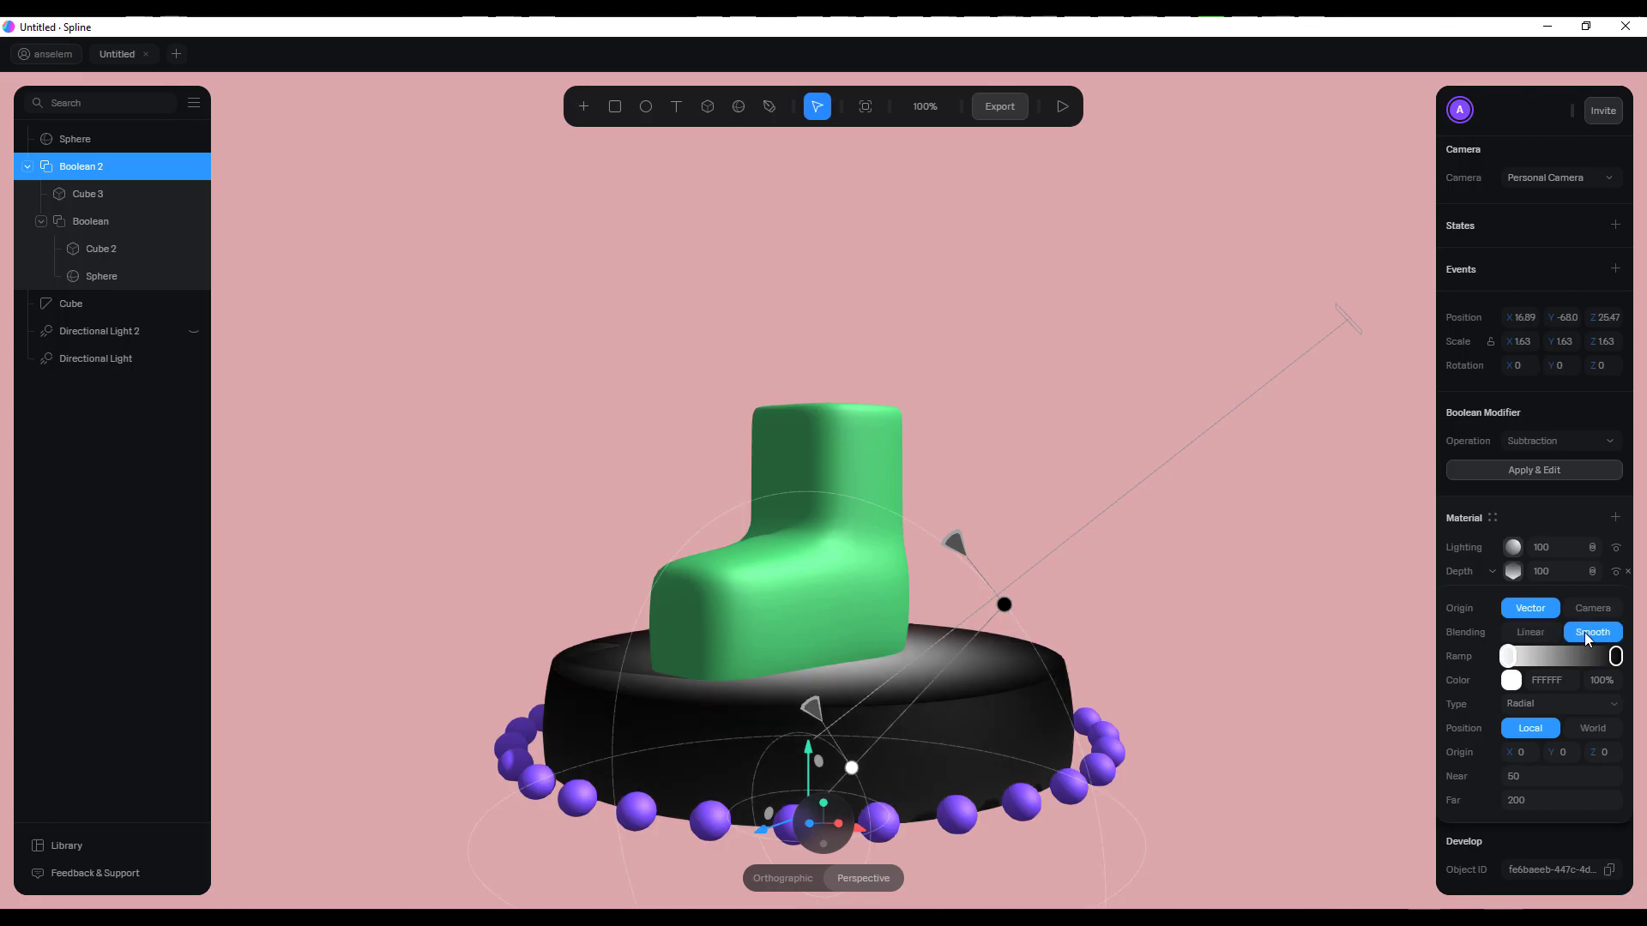
pyautogui.click(1564, 704)
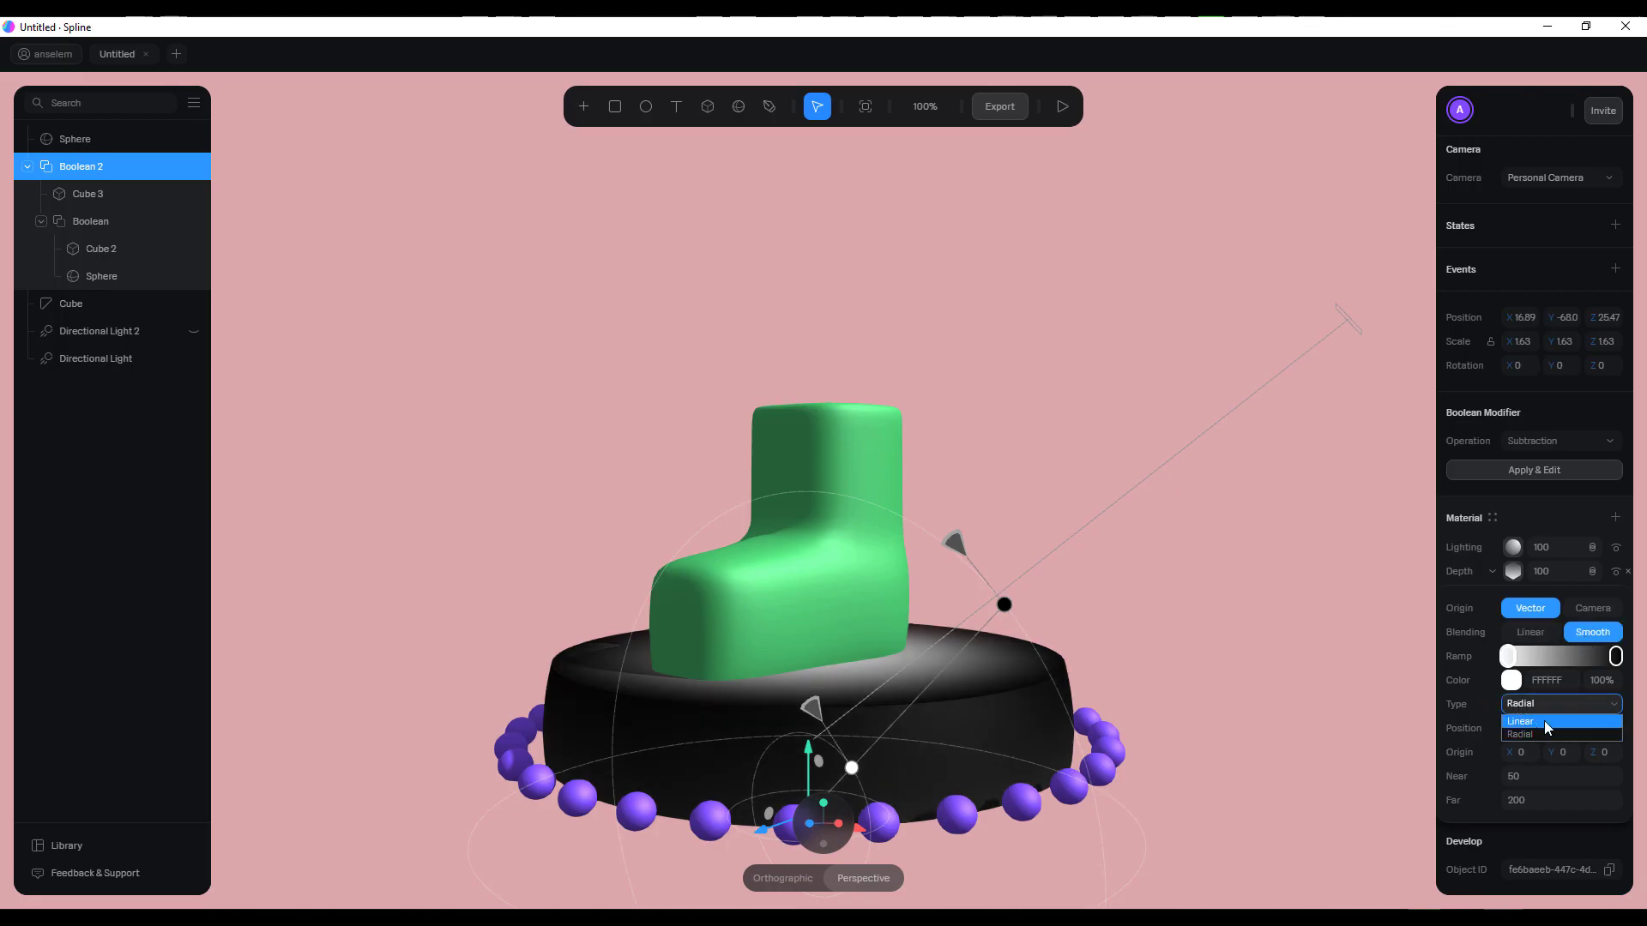
pyautogui.click(1544, 723)
# Move the black stop inward along the disc's linear depth ramp
pyautogui.scroll(-5, 986, 639)
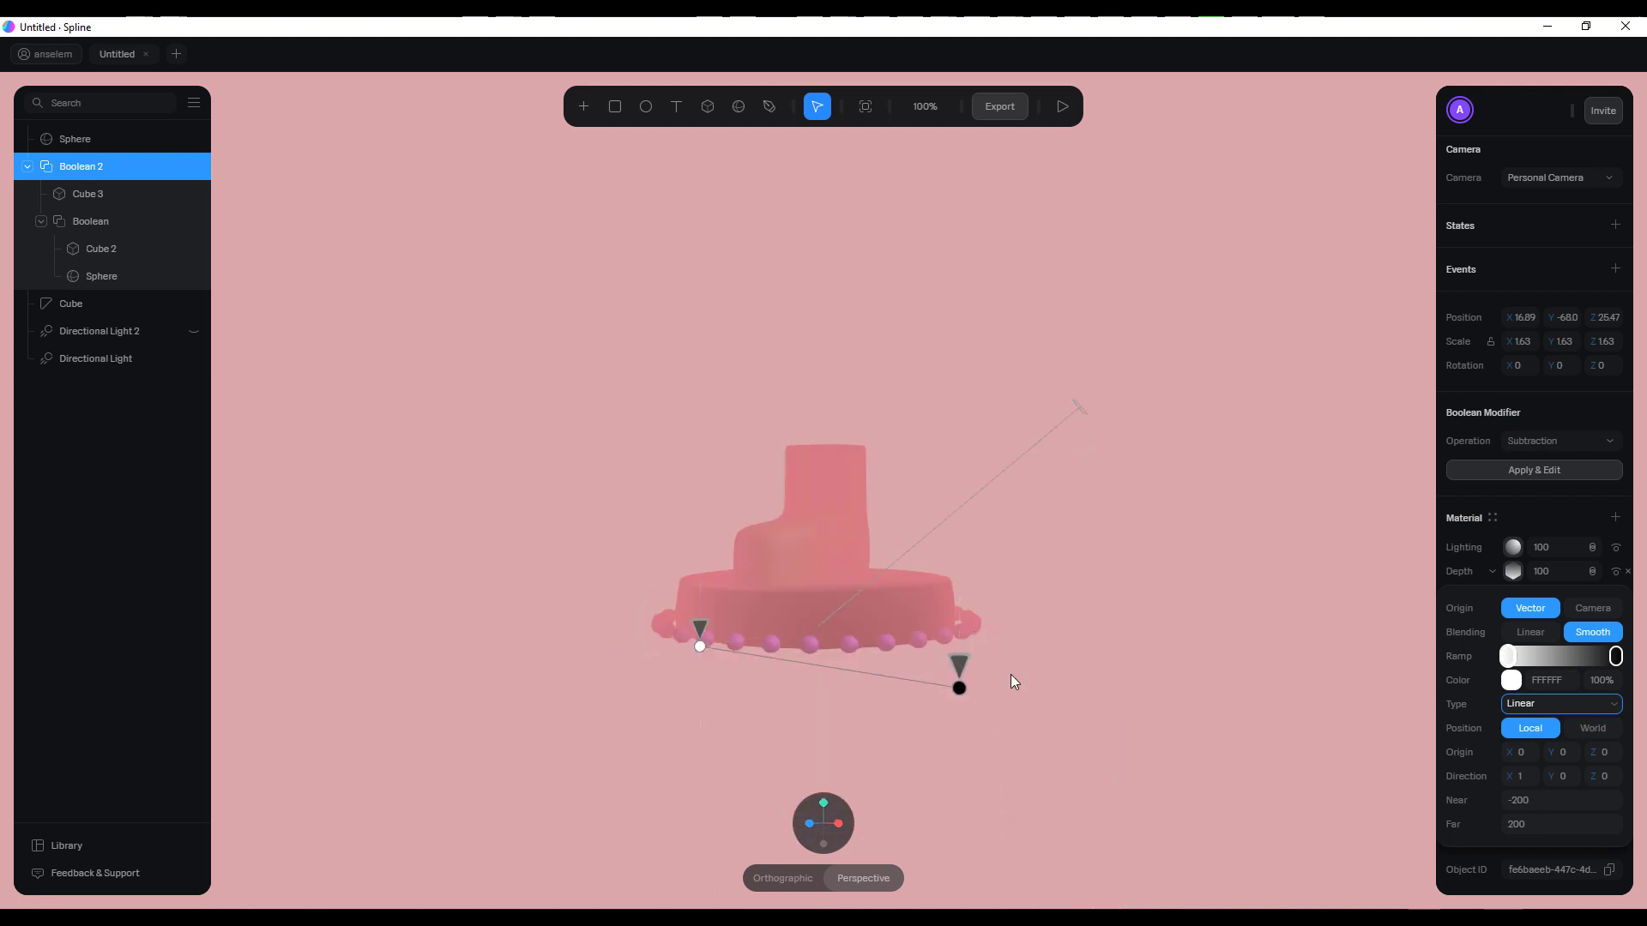
pyautogui.scroll(4, 976, 635)
pyautogui.moveTo(1144, 651); pyautogui.dragTo(1155, 540, button='middle')
pyautogui.click(1076, 710)
pyautogui.moveTo(997, 797); pyautogui.dragTo(882, 679)
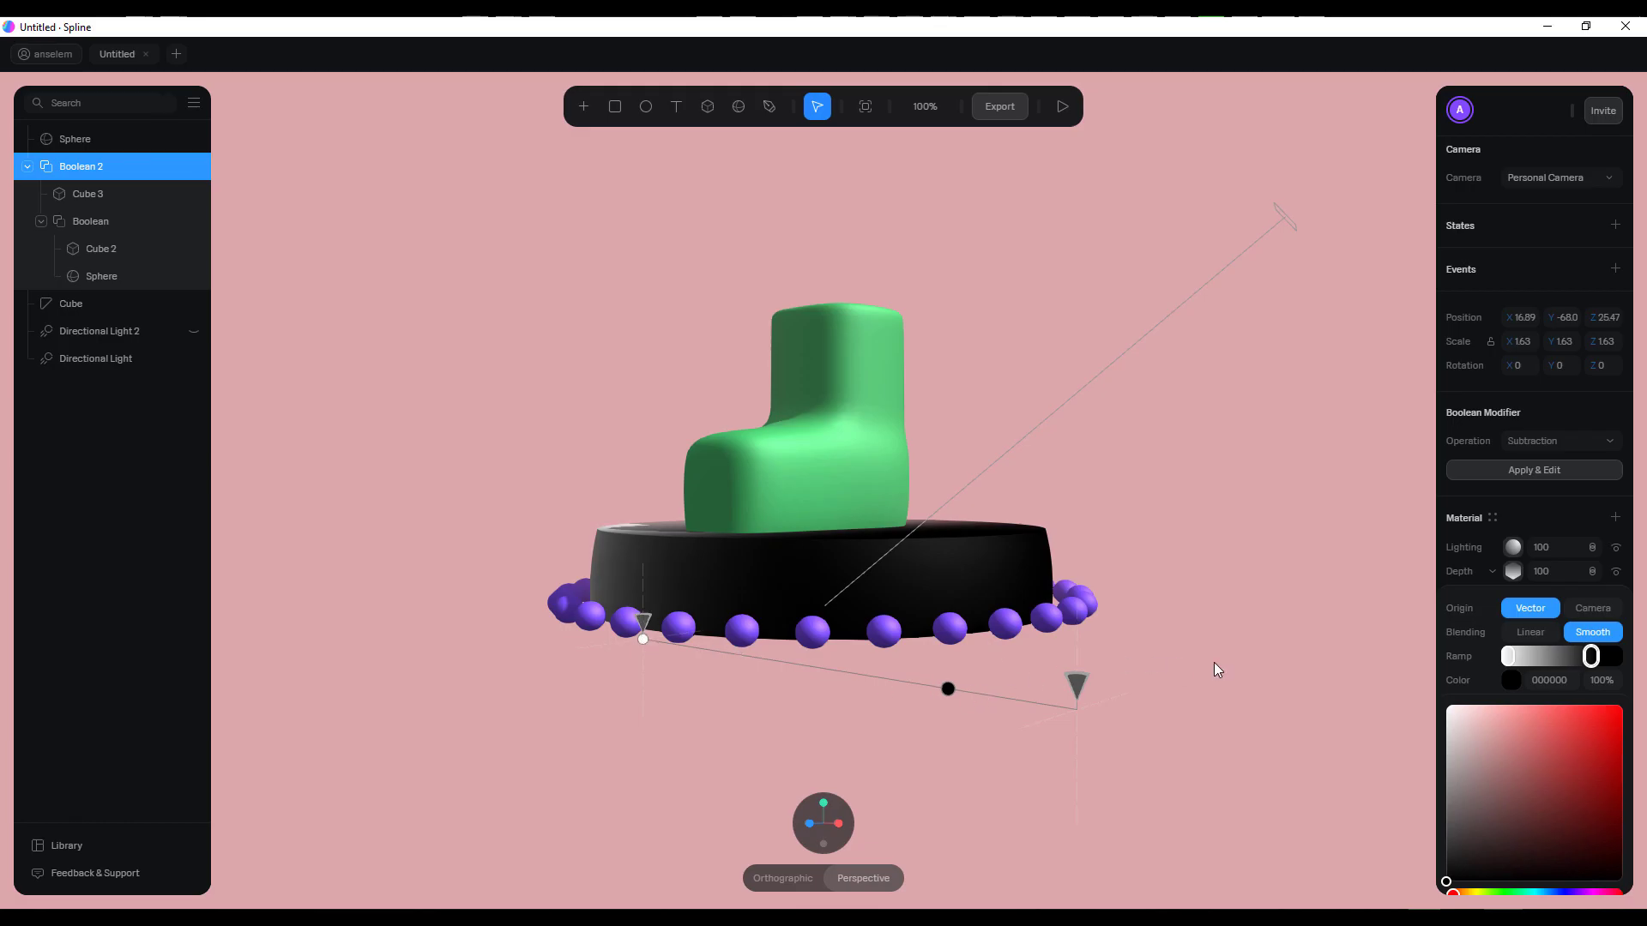
pyautogui.scroll(-1, 1521, 618)
pyautogui.scroll(1, 1521, 585)
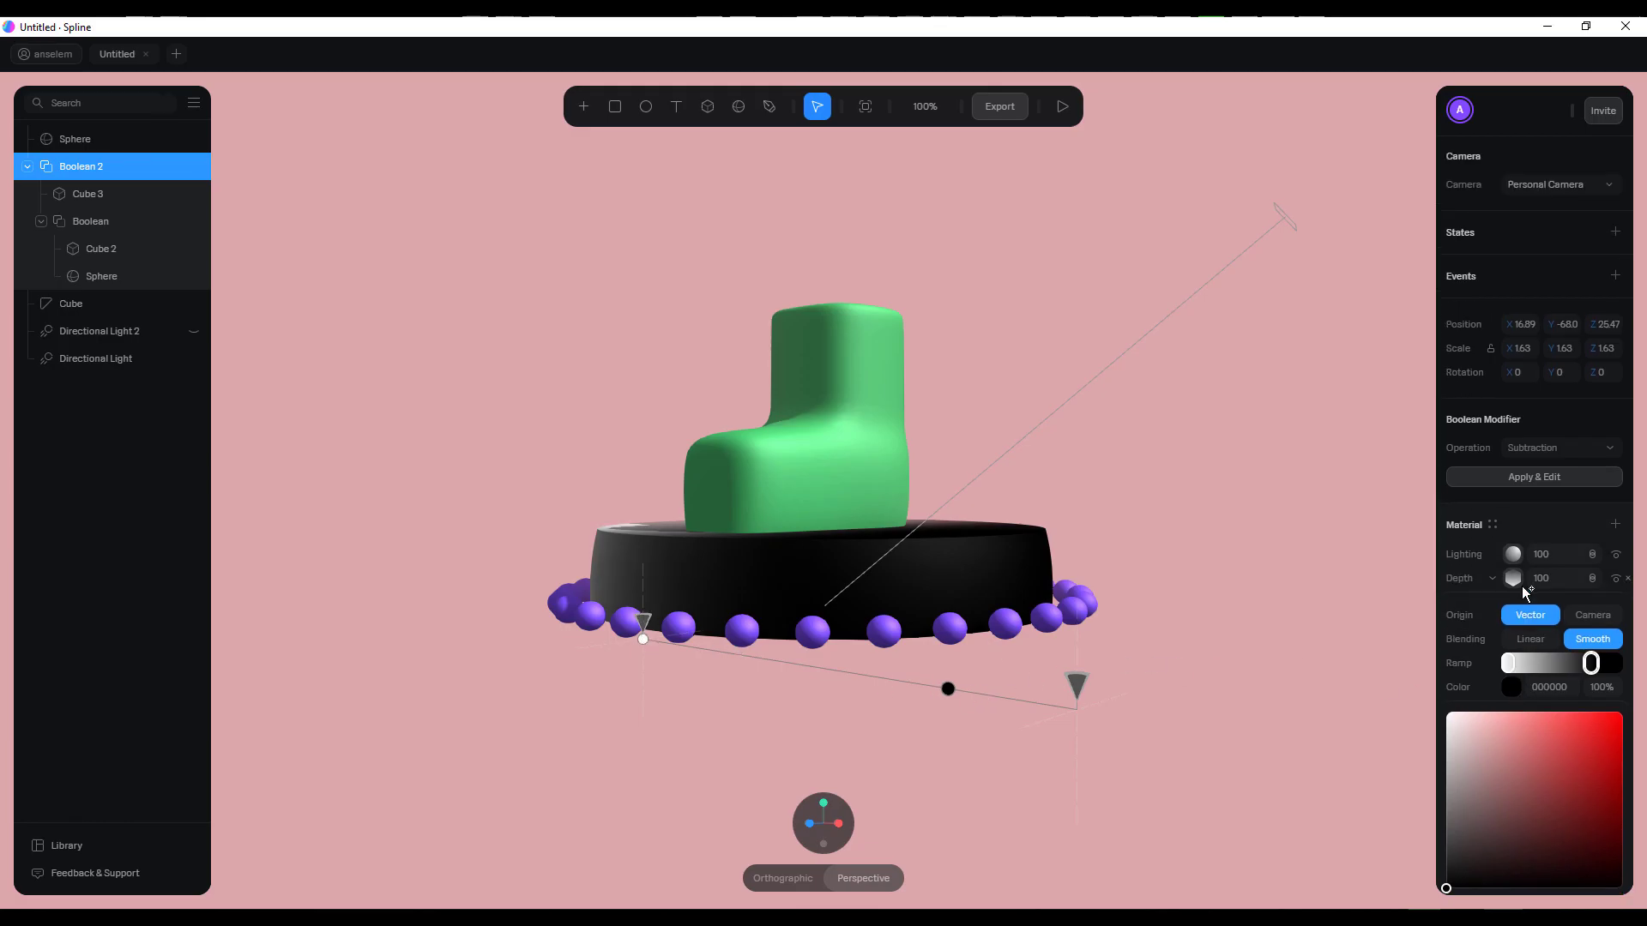
# Move the white stop toward the middle of the disc's depth ramp and bring the black stop closer to it
pyautogui.moveTo(641, 641)
pyautogui.mouseDown()
pyautogui.moveTo(769, 602)
pyautogui.moveTo(754, 588)
pyautogui.moveTo(772, 639)
pyautogui.moveTo(687, 460)
pyautogui.moveTo(823, 584)
pyautogui.moveTo(745, 564)
pyautogui.mouseUp()
pyautogui.scroll(-1, 748, 566)
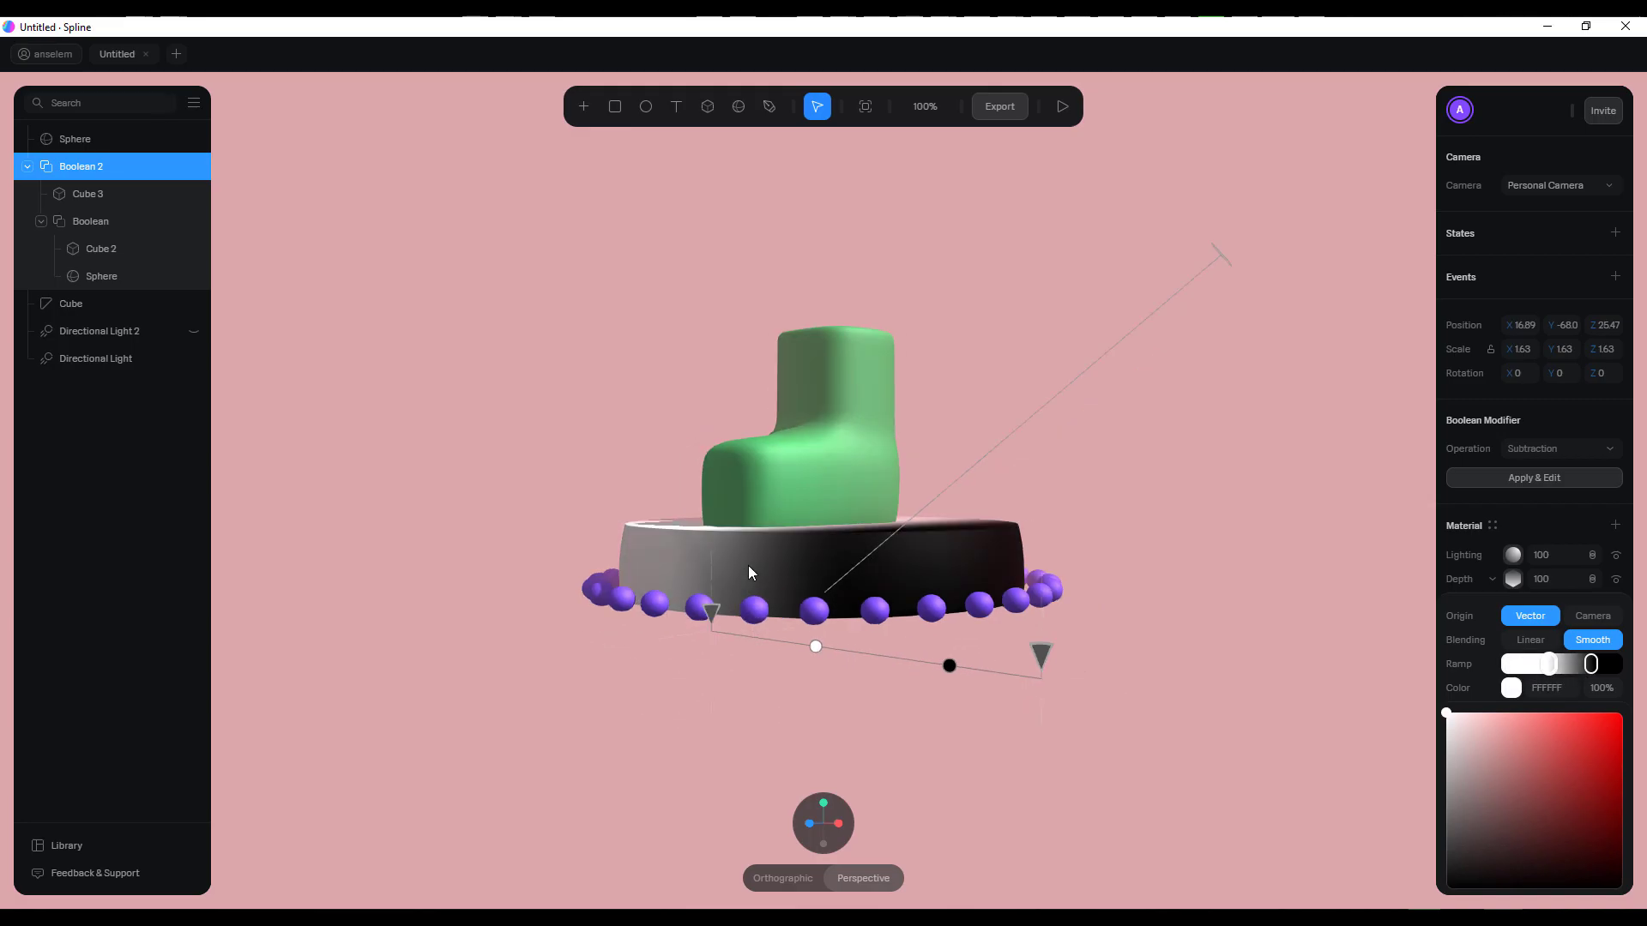
pyautogui.scroll(3, 748, 564)
pyautogui.moveTo(748, 564); pyautogui.dragTo(807, 605, button='middle')
pyautogui.moveTo(672, 606); pyautogui.dragTo(680, 615)
pyautogui.moveTo(1113, 759); pyautogui.dragTo(1033, 735)
pyautogui.scroll(-3, 1267, 731)
pyautogui.scroll(2, 1266, 730)
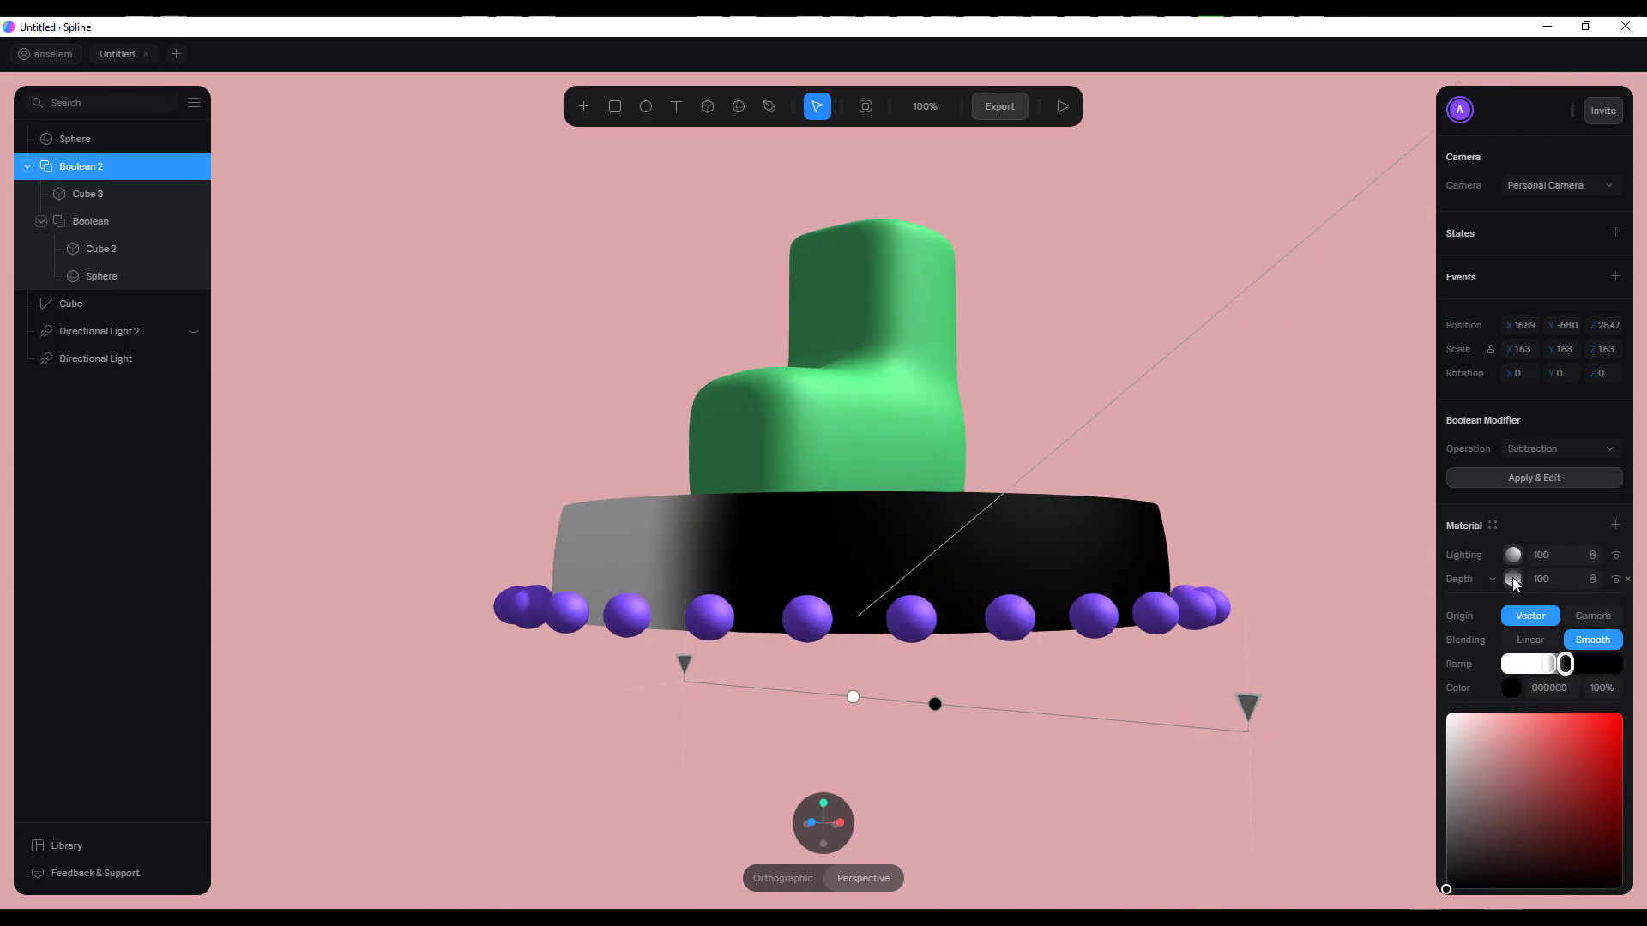
# Try linear blending on the disc's depth layer and return it to smooth
pyautogui.click(1532, 642)
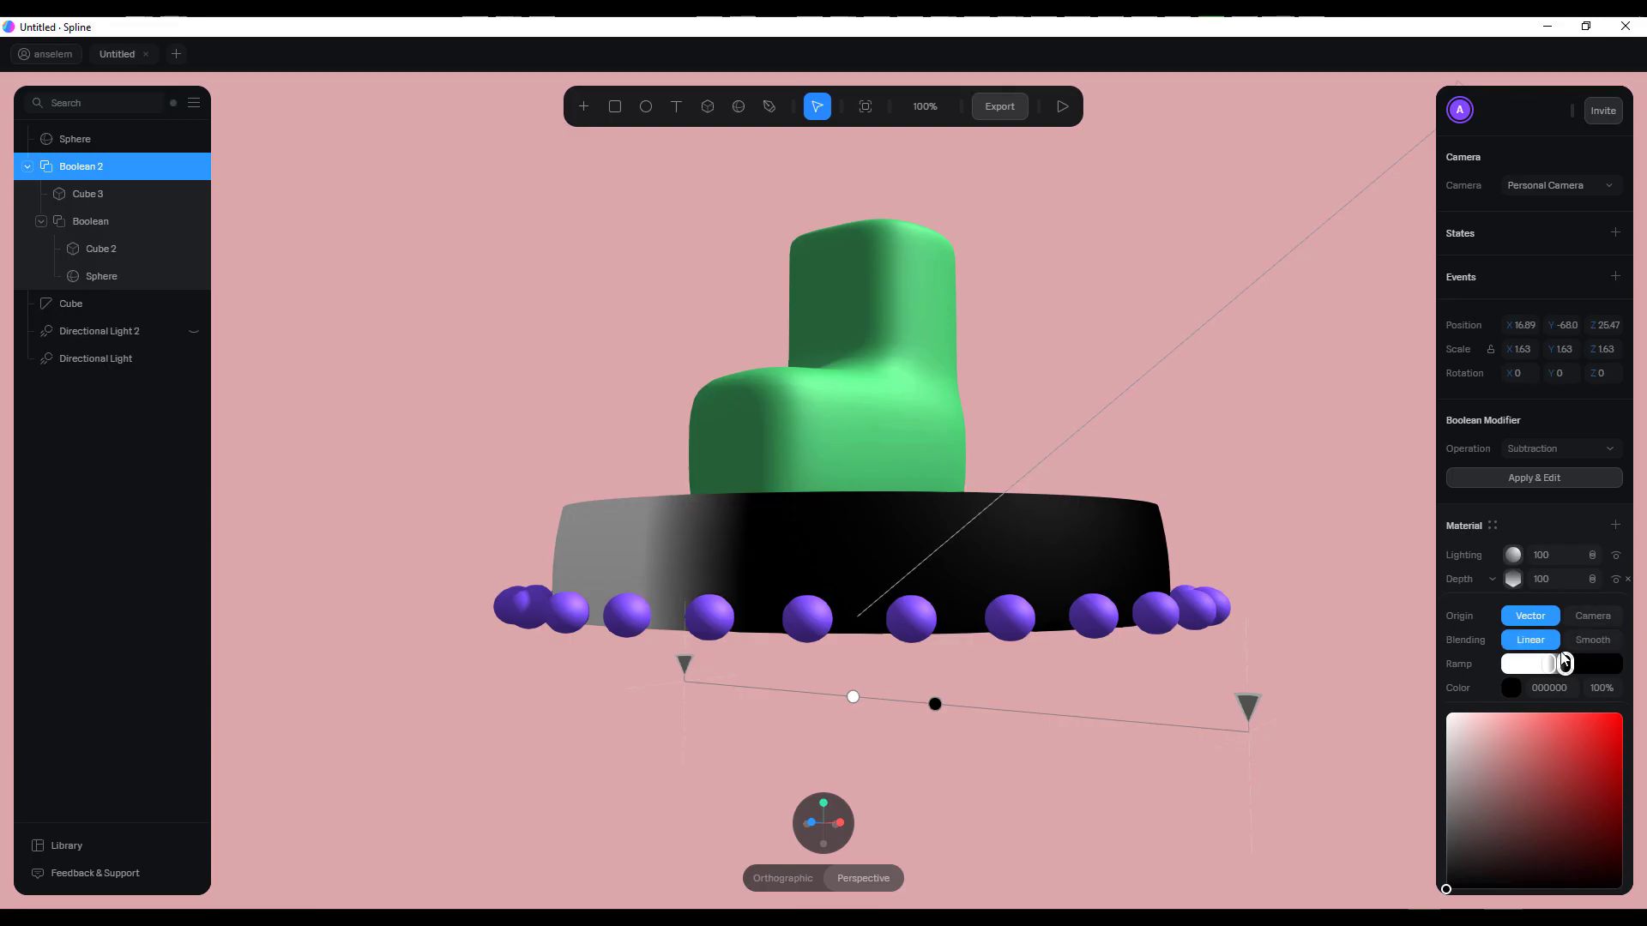
pyautogui.scroll(-1, 1548, 658)
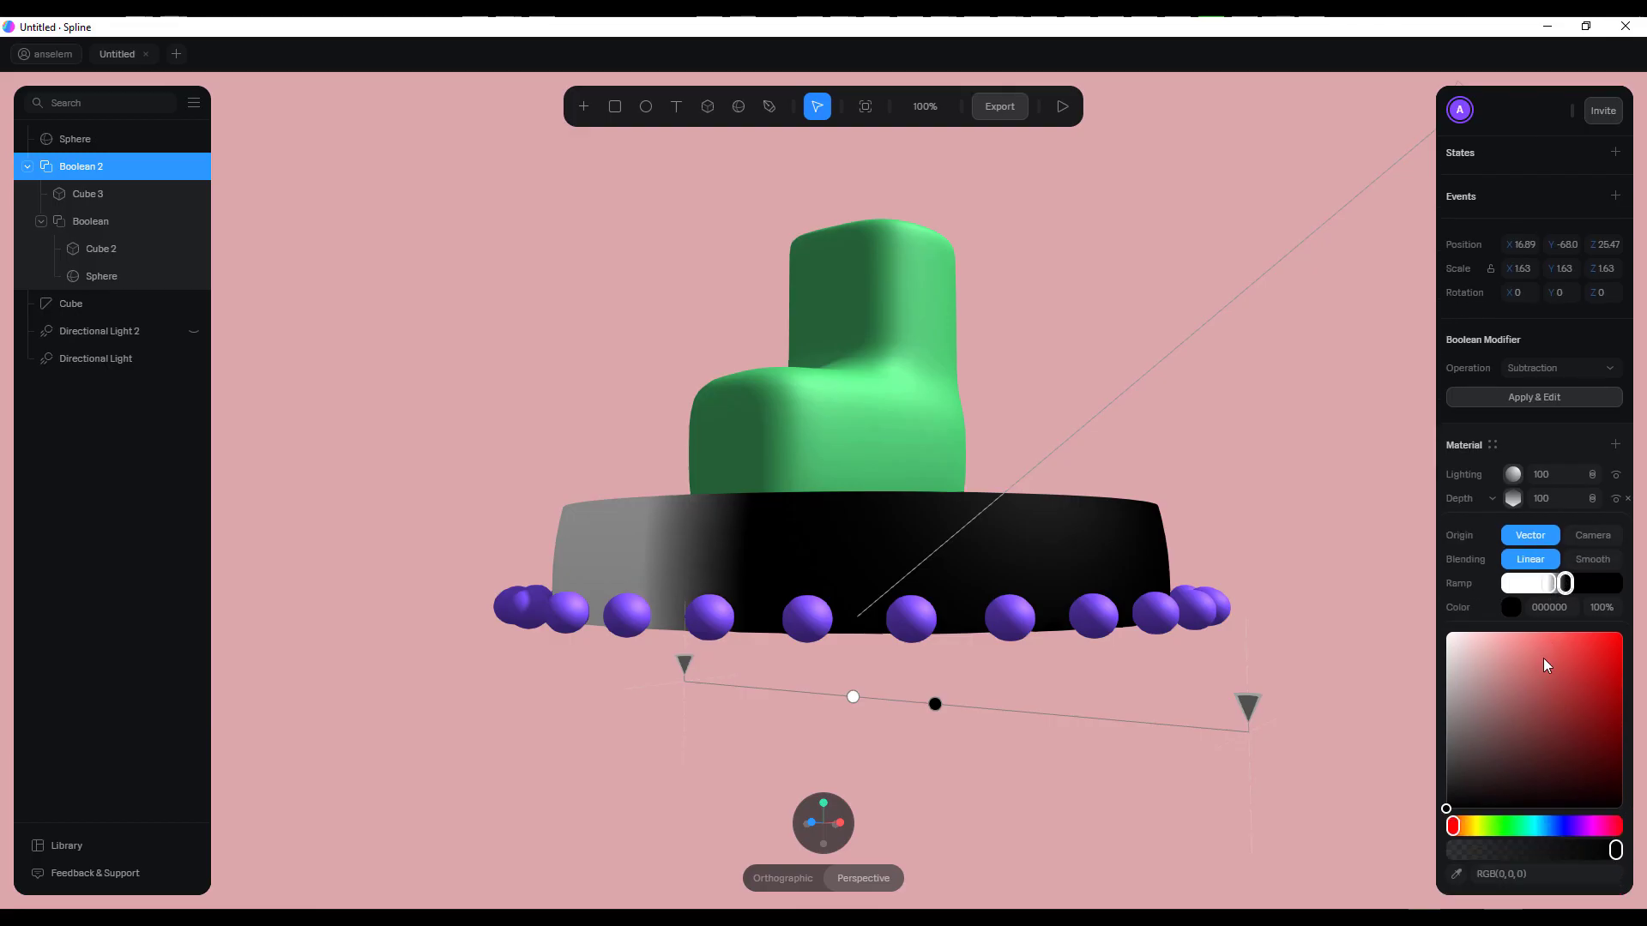
pyautogui.click(1589, 562)
pyautogui.keyDown('alt'); pyautogui.moveTo(1010, 539); pyautogui.dragTo(986, 607); pyautogui.keyUp('alt')
pyautogui.moveTo(671, 690); pyautogui.dragTo(577, 588)
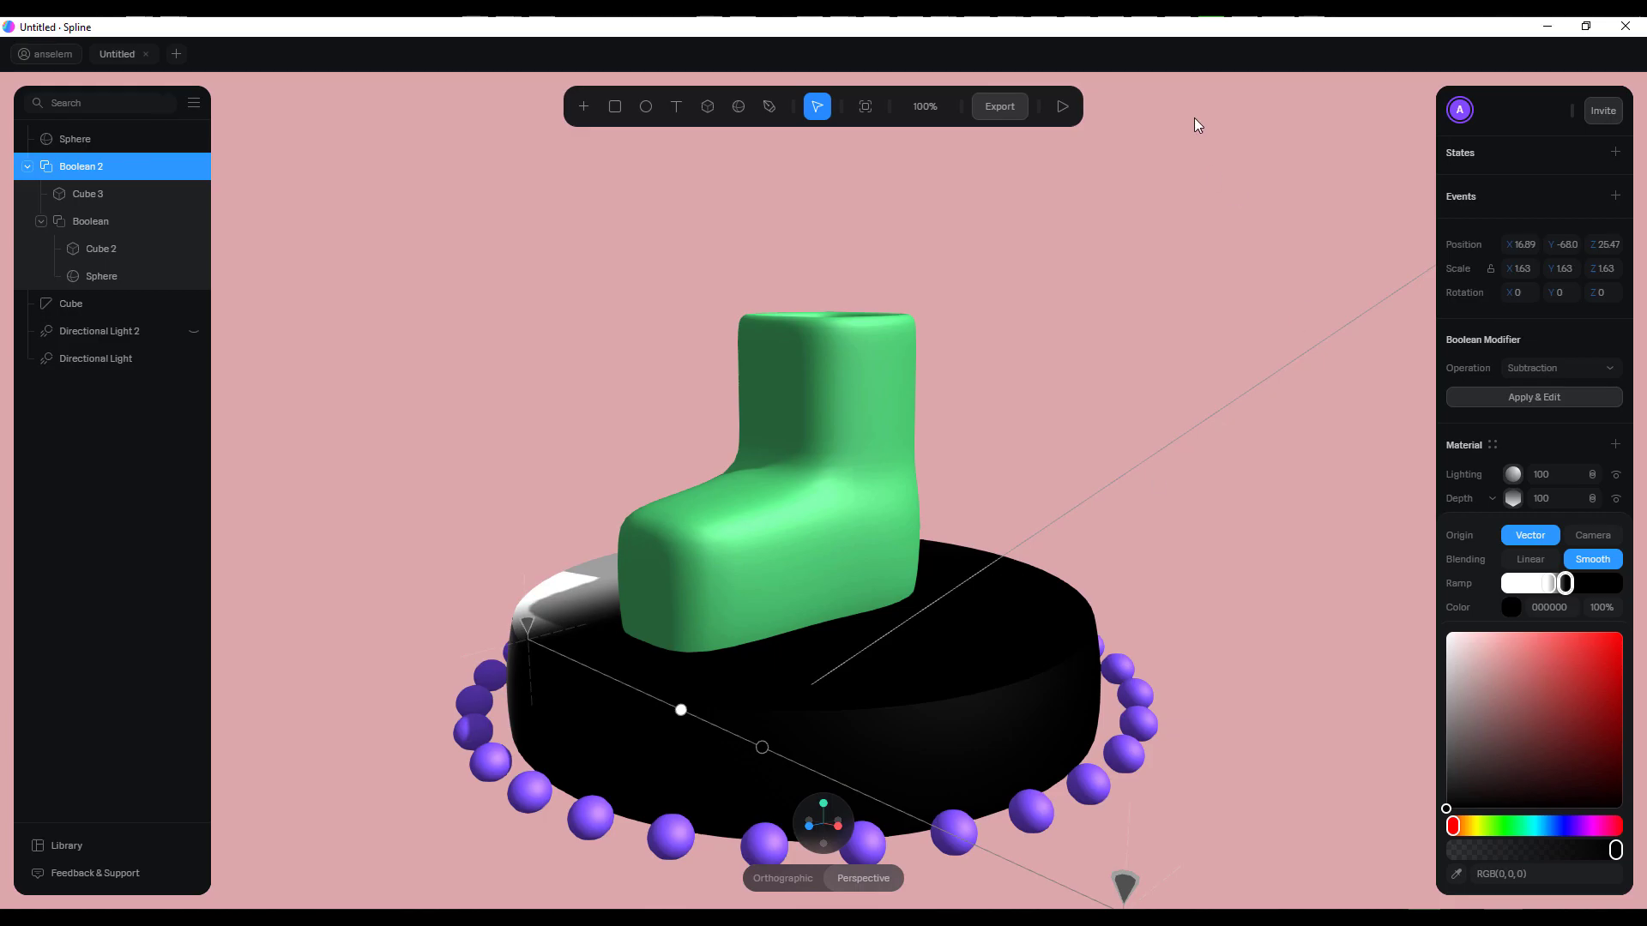
# Look through the available export formats for the scene, including .gltf (Geometry Only)
pyautogui.click(1008, 116)
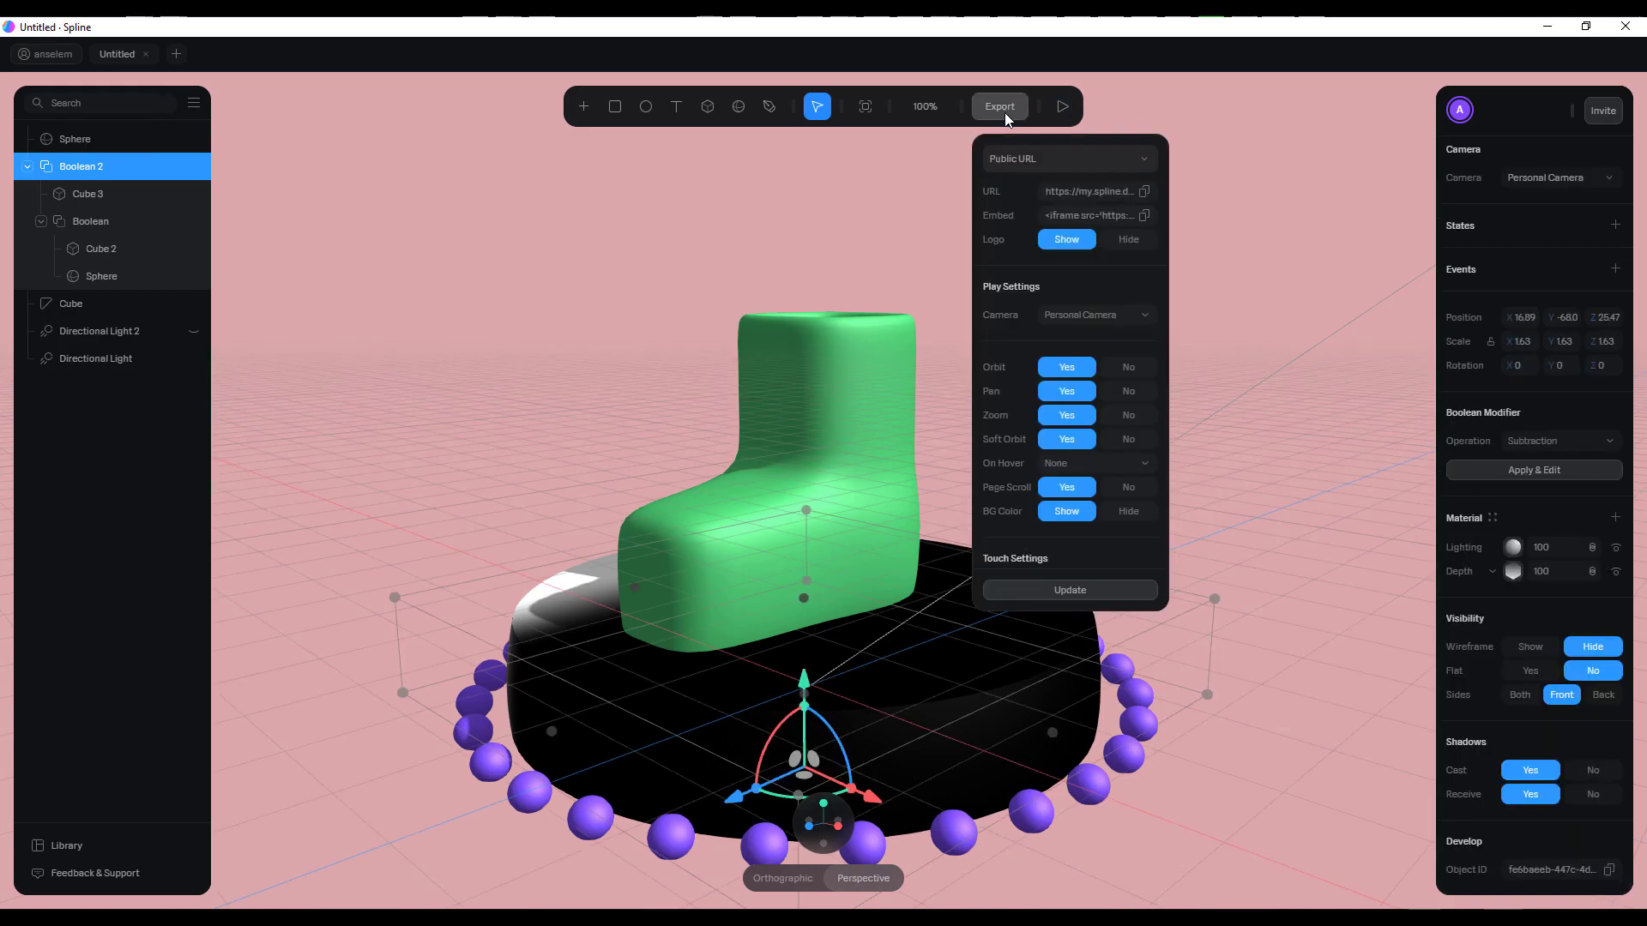
pyautogui.click(1087, 162)
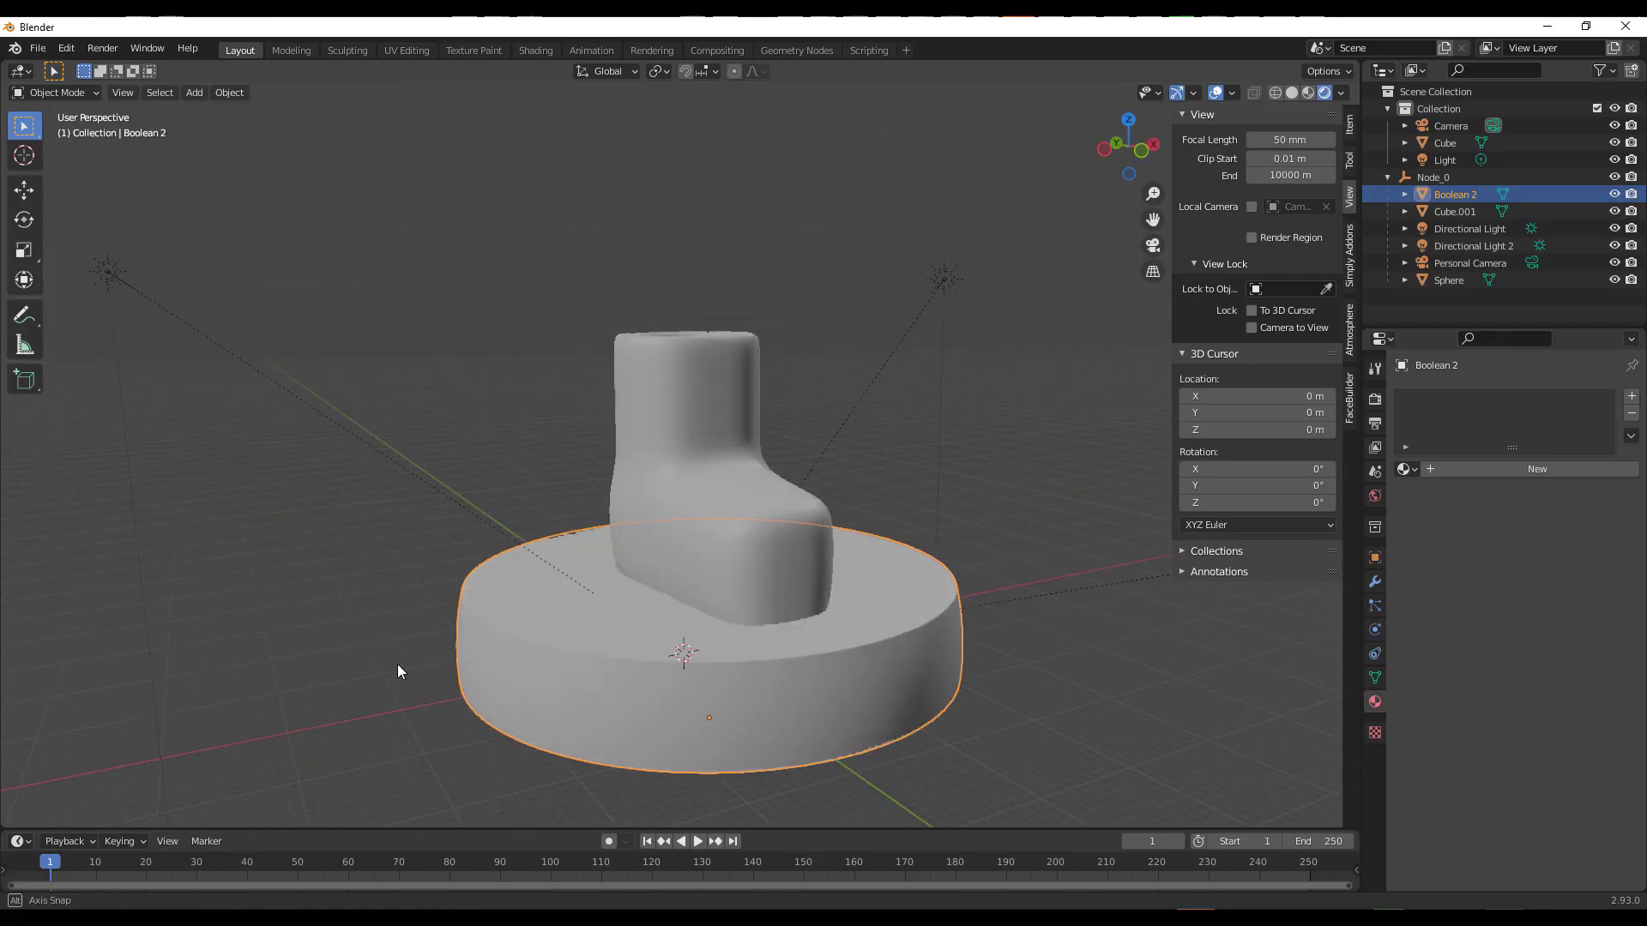
# In Blender, add a plane under the imported boot and disc and scale it up into a large floor
pyautogui.moveTo(398, 664); pyautogui.dragTo(537, 523, button='middle')
pyautogui.click(537, 522)
pyautogui.hotkey('shift', 'a')
pyautogui.moveTo(999, 559)
pyautogui.click(1088, 564)
pyautogui.scroll(-4, 772, 600)
pyautogui.moveTo(754, 592); pyautogui.dragTo(750, 636, button='middle')
pyautogui.press('s')
pyautogui.click(805, 685)
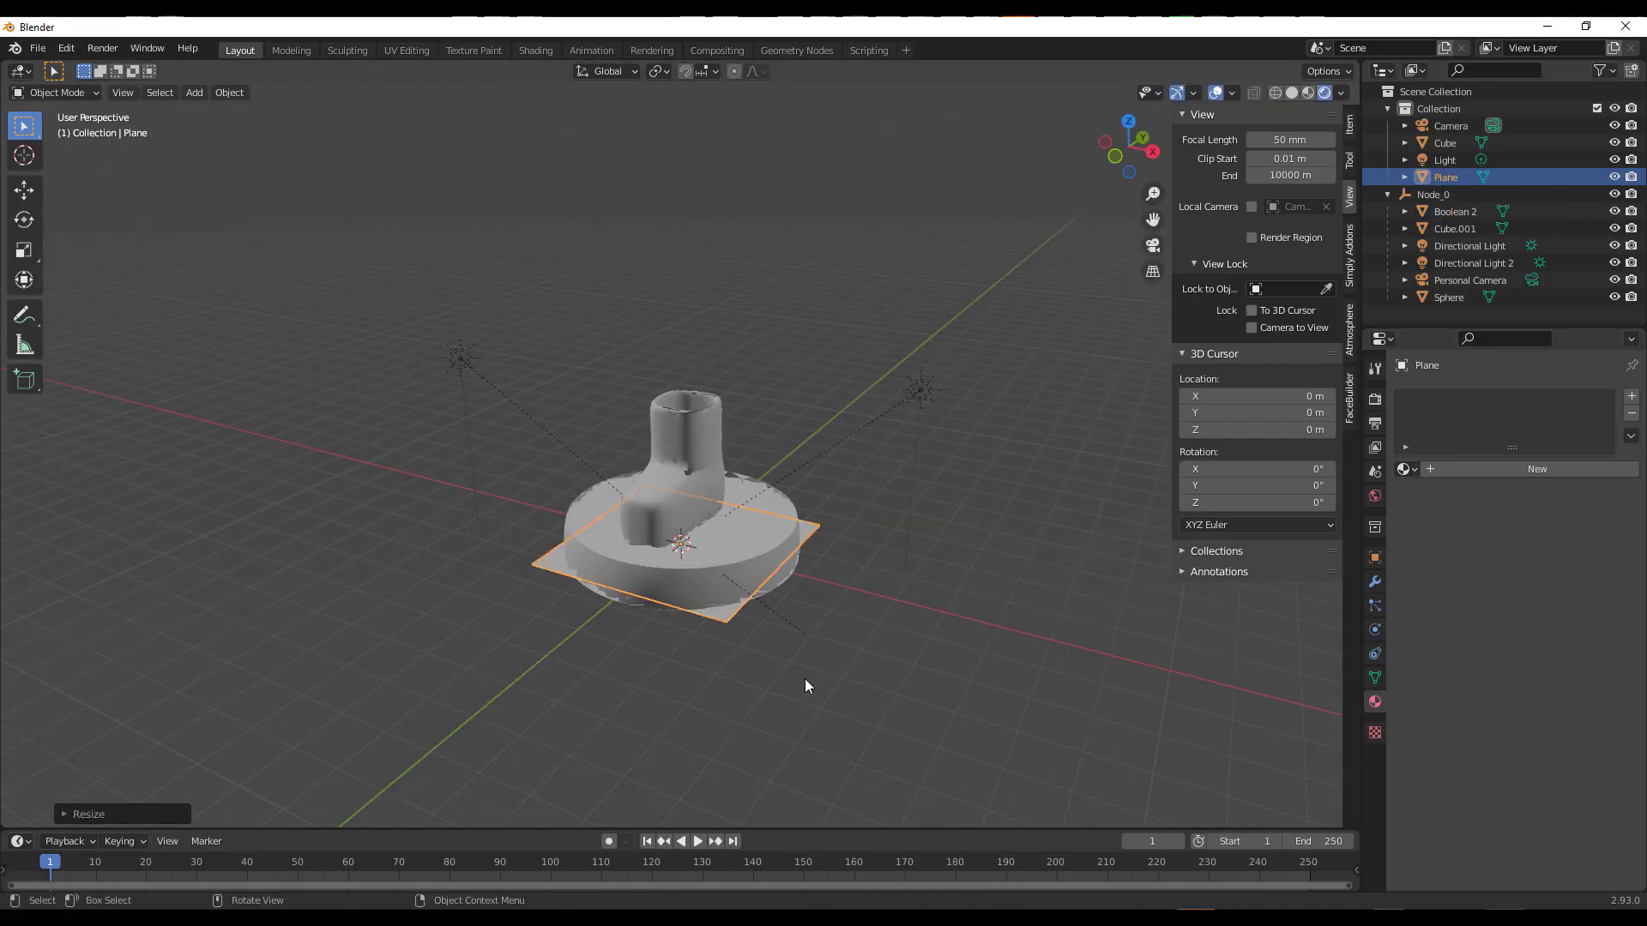
pyautogui.press('s')
pyautogui.scroll(5, 874, 602)
# Examine the imported disc's mesh in Edit Mode and return to Object Mode
pyautogui.moveTo(875, 602); pyautogui.dragTo(719, 496, button='middle')
pyautogui.click(718, 496)
pyautogui.press('Tab')
pyautogui.press('Tab')
pyautogui.click(759, 652)
pyautogui.scroll(-2, 809, 643)
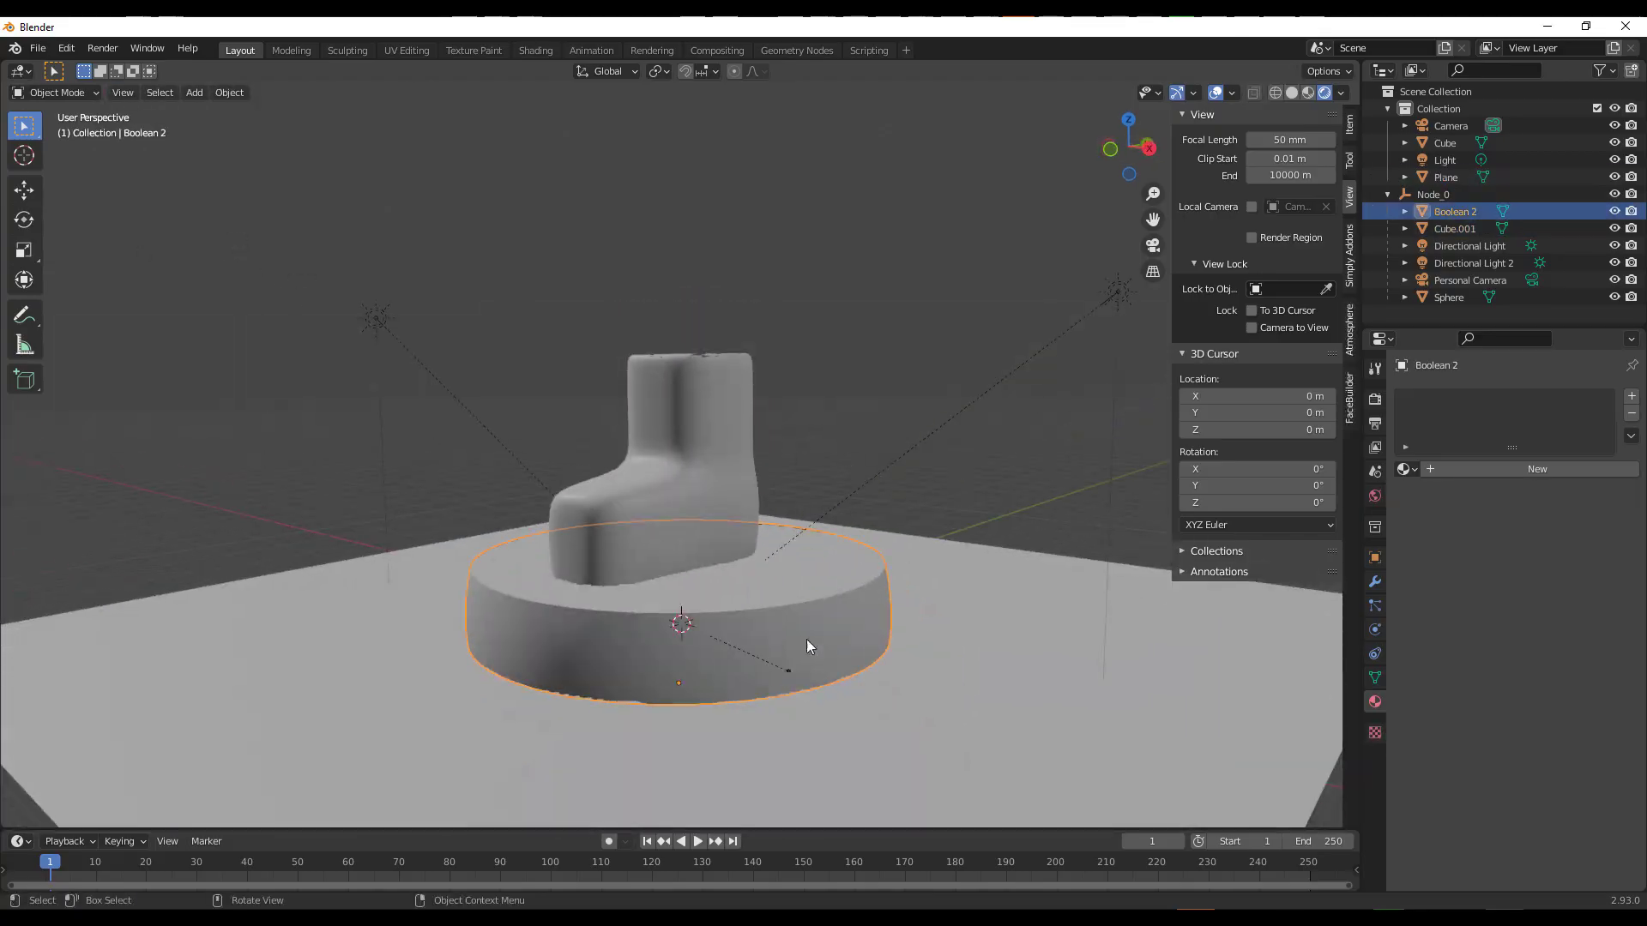
# Switch the render engine to Cycles and inspect the boot and disc from several angles in the rendered view
pyautogui.click(789, 669)
pyautogui.moveTo(789, 661); pyautogui.dragTo(866, 645, button='middle')
pyautogui.click(822, 312)
pyautogui.moveTo(823, 319); pyautogui.dragTo(867, 296, button='middle')
pyautogui.click(1375, 399)
pyautogui.click(1566, 397)
pyautogui.click(1548, 450)
pyautogui.moveTo(913, 616); pyautogui.dragTo(819, 632, button='middle')
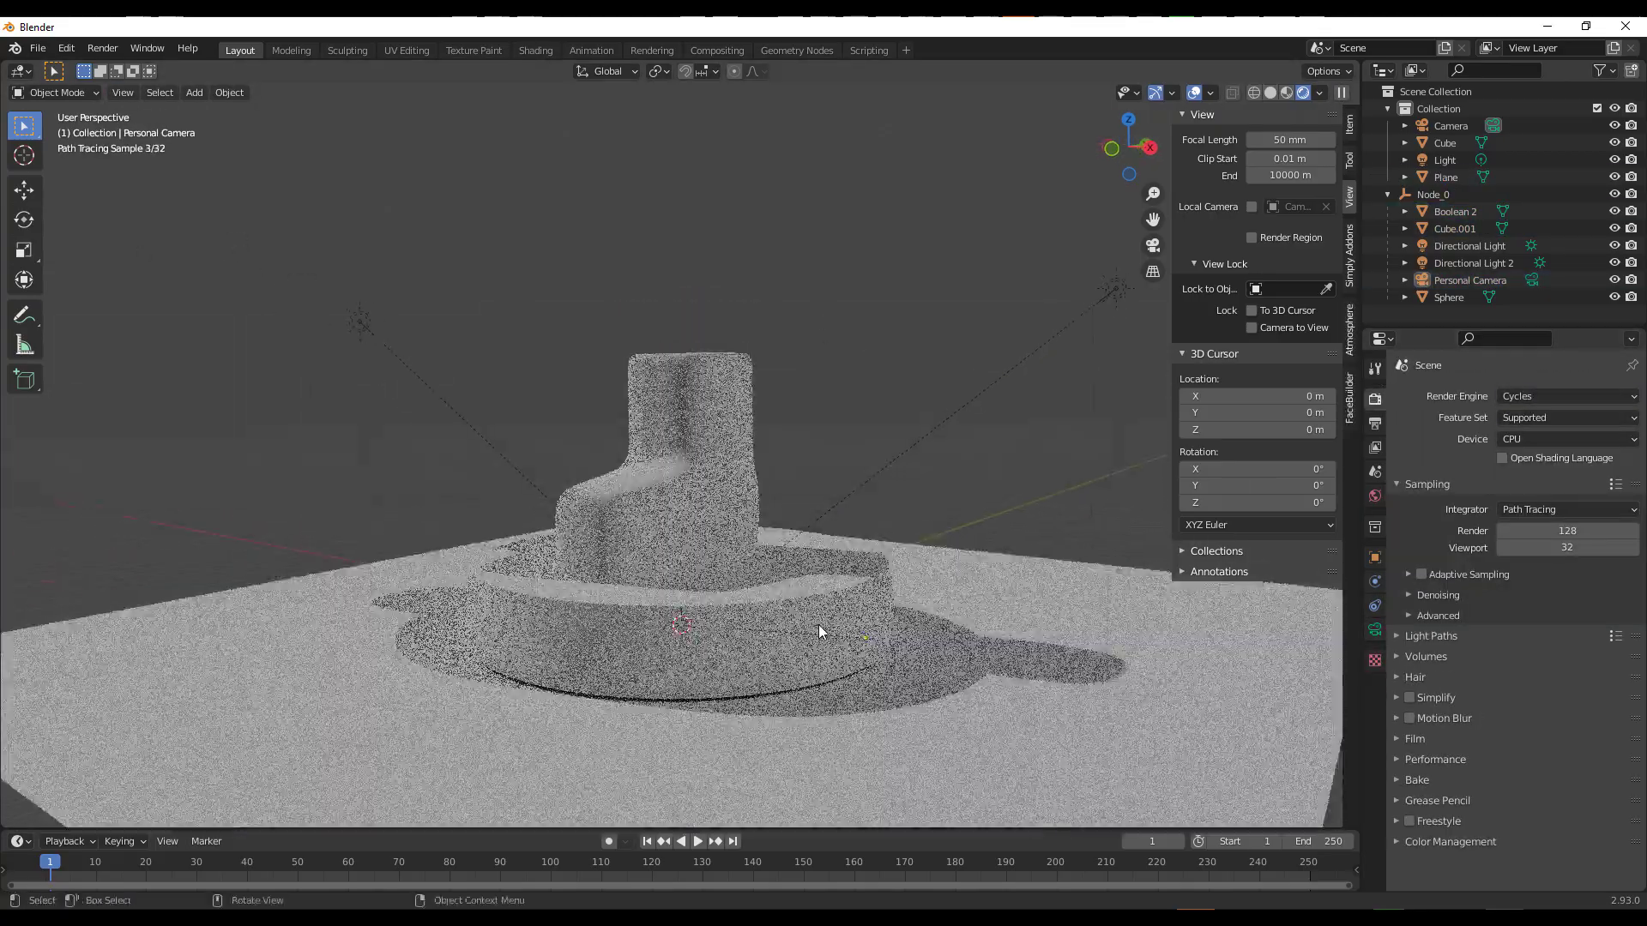
pyautogui.scroll(3, 819, 632)
pyautogui.scroll(-2, 548, 643)
pyautogui.moveTo(480, 643); pyautogui.dragTo(757, 559, button='middle')
pyautogui.scroll(1, 763, 563)
pyautogui.moveTo(883, 661)
pyautogui.mouseDown(button='middle')
pyautogui.moveTo(699, 673)
pyautogui.moveTo(849, 679)
pyautogui.mouseUp(button='middle')
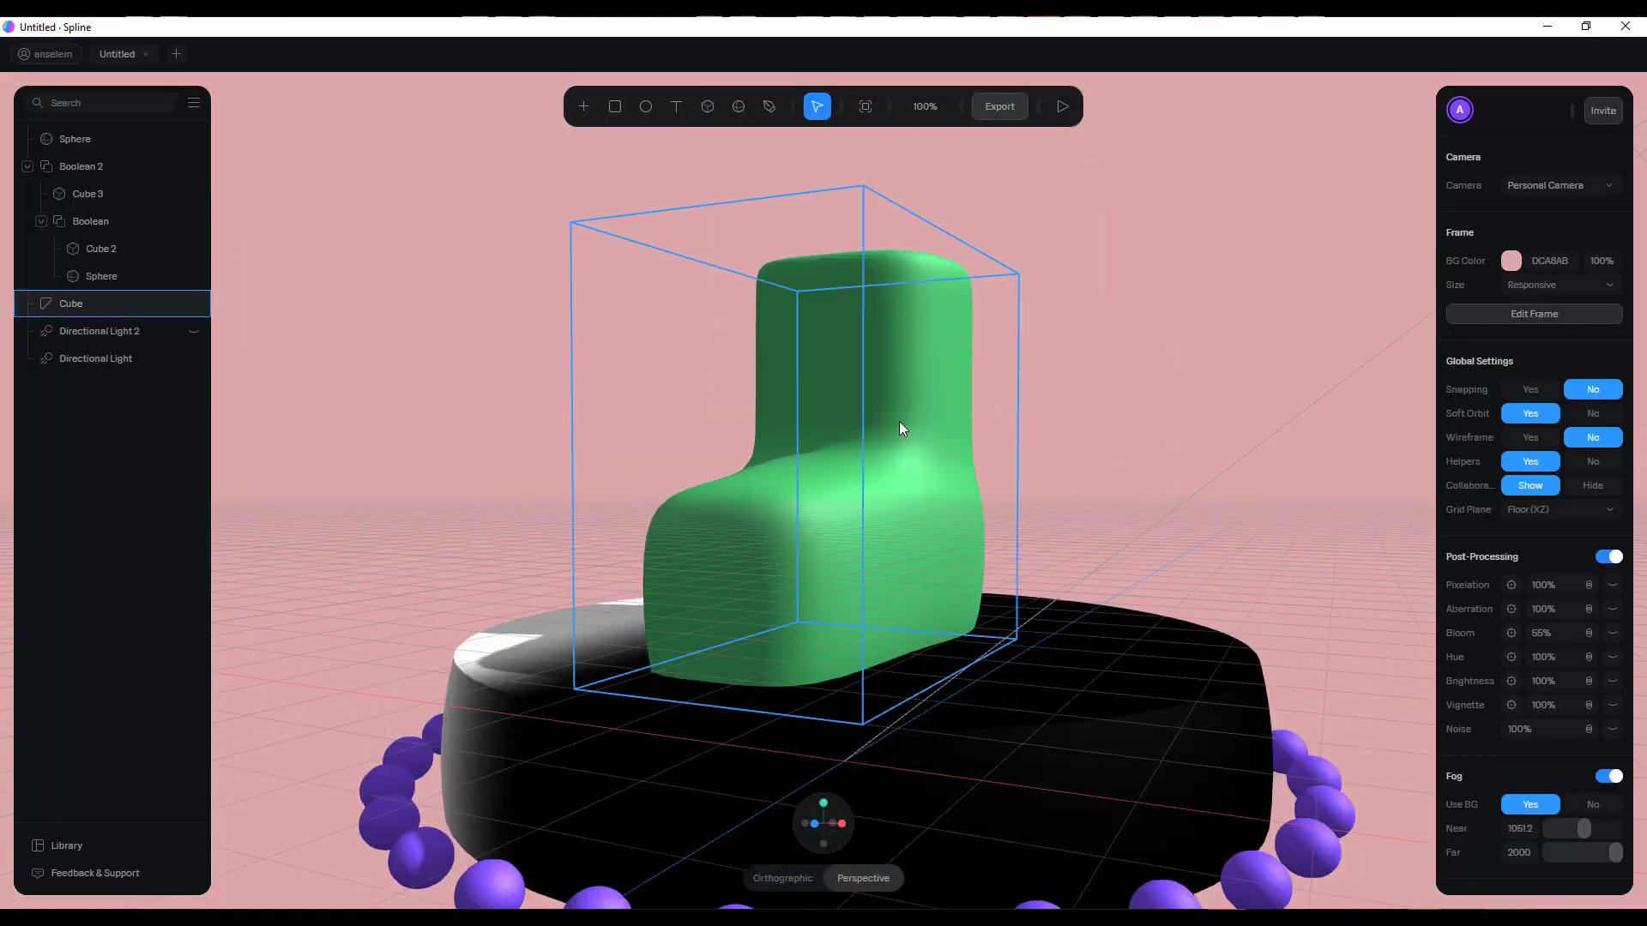
# Back in Spline, select the boot, add a second state to it and make that state active
pyautogui.click(898, 420)
pyautogui.moveTo(1162, 450); pyautogui.dragTo(1279, 466)
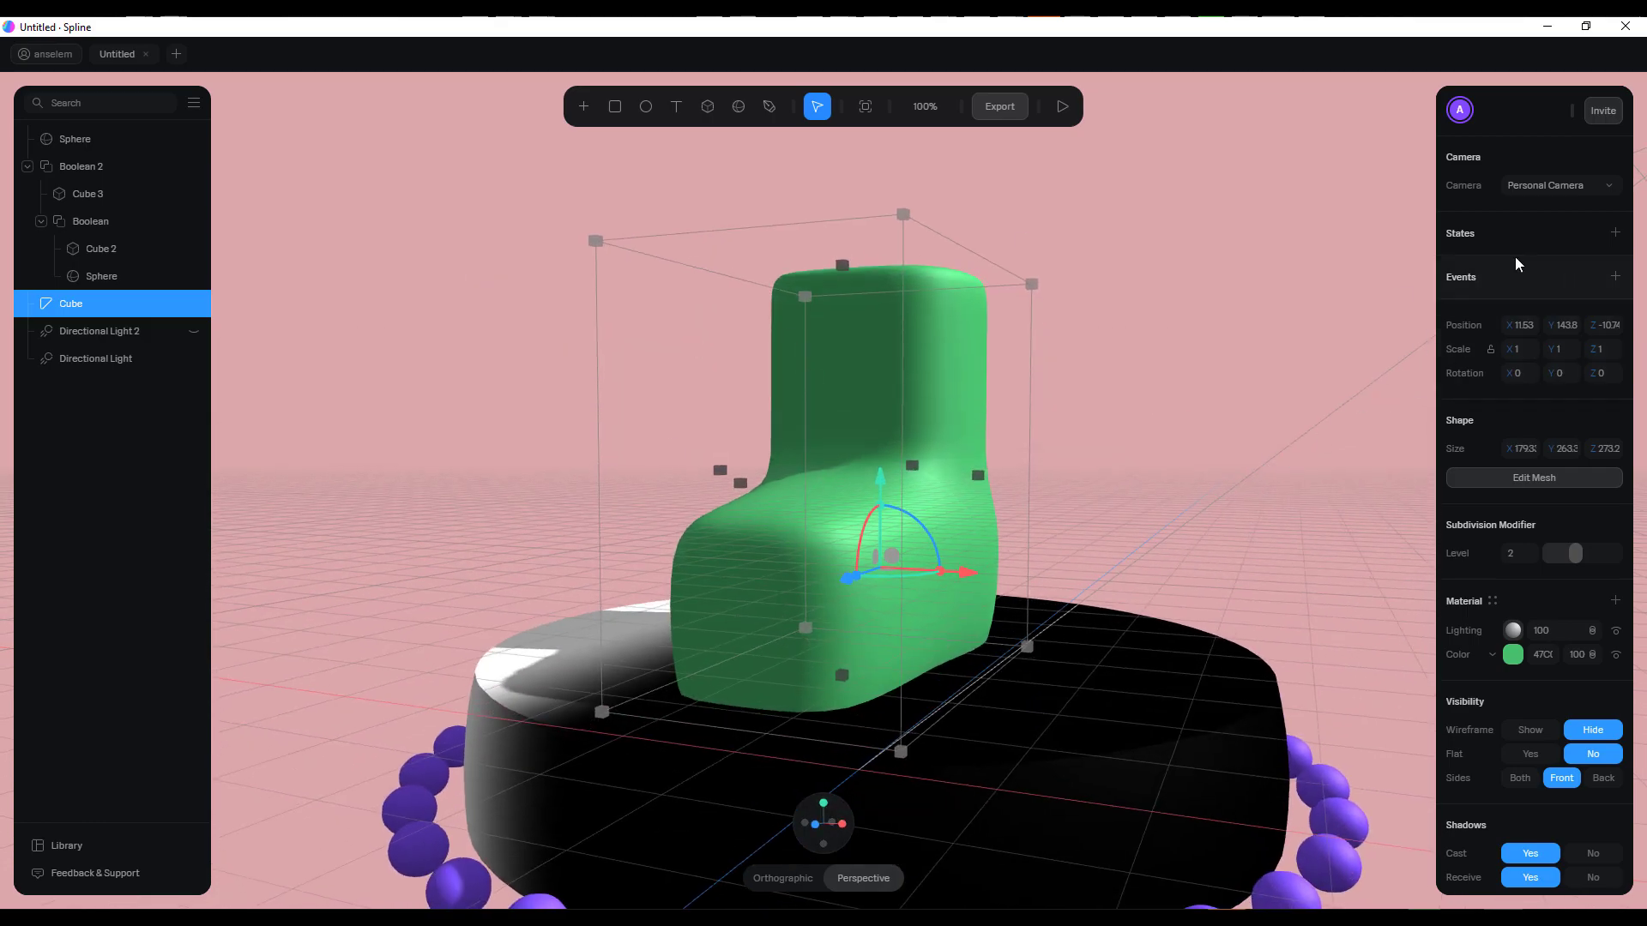
pyautogui.click(1616, 233)
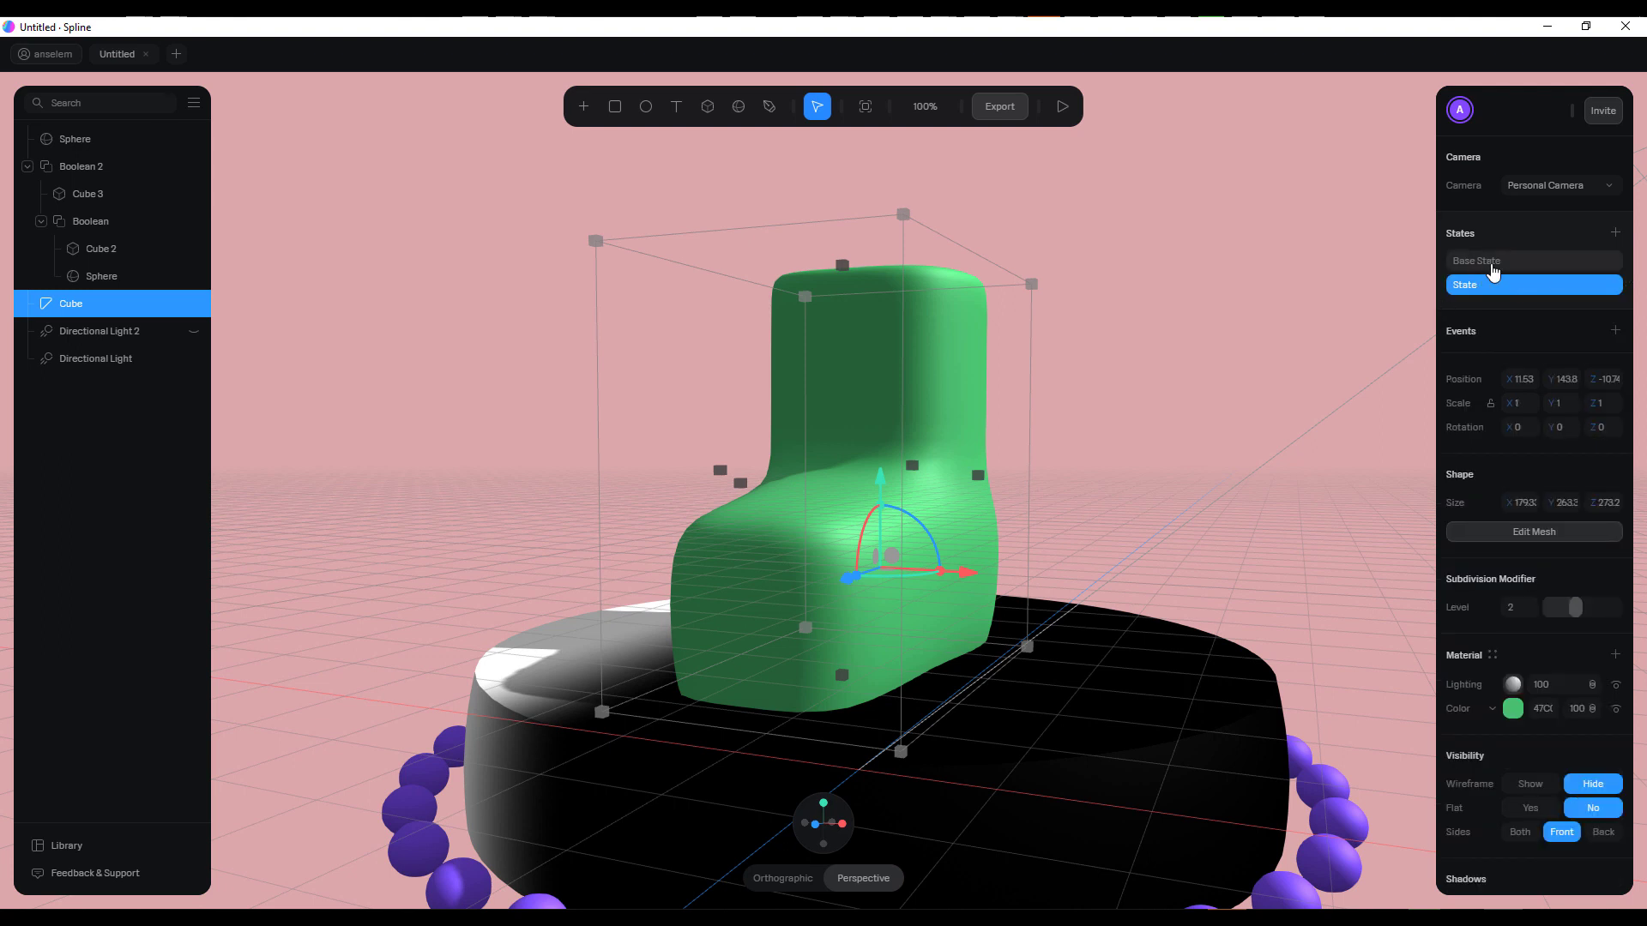
pyautogui.click(1491, 267)
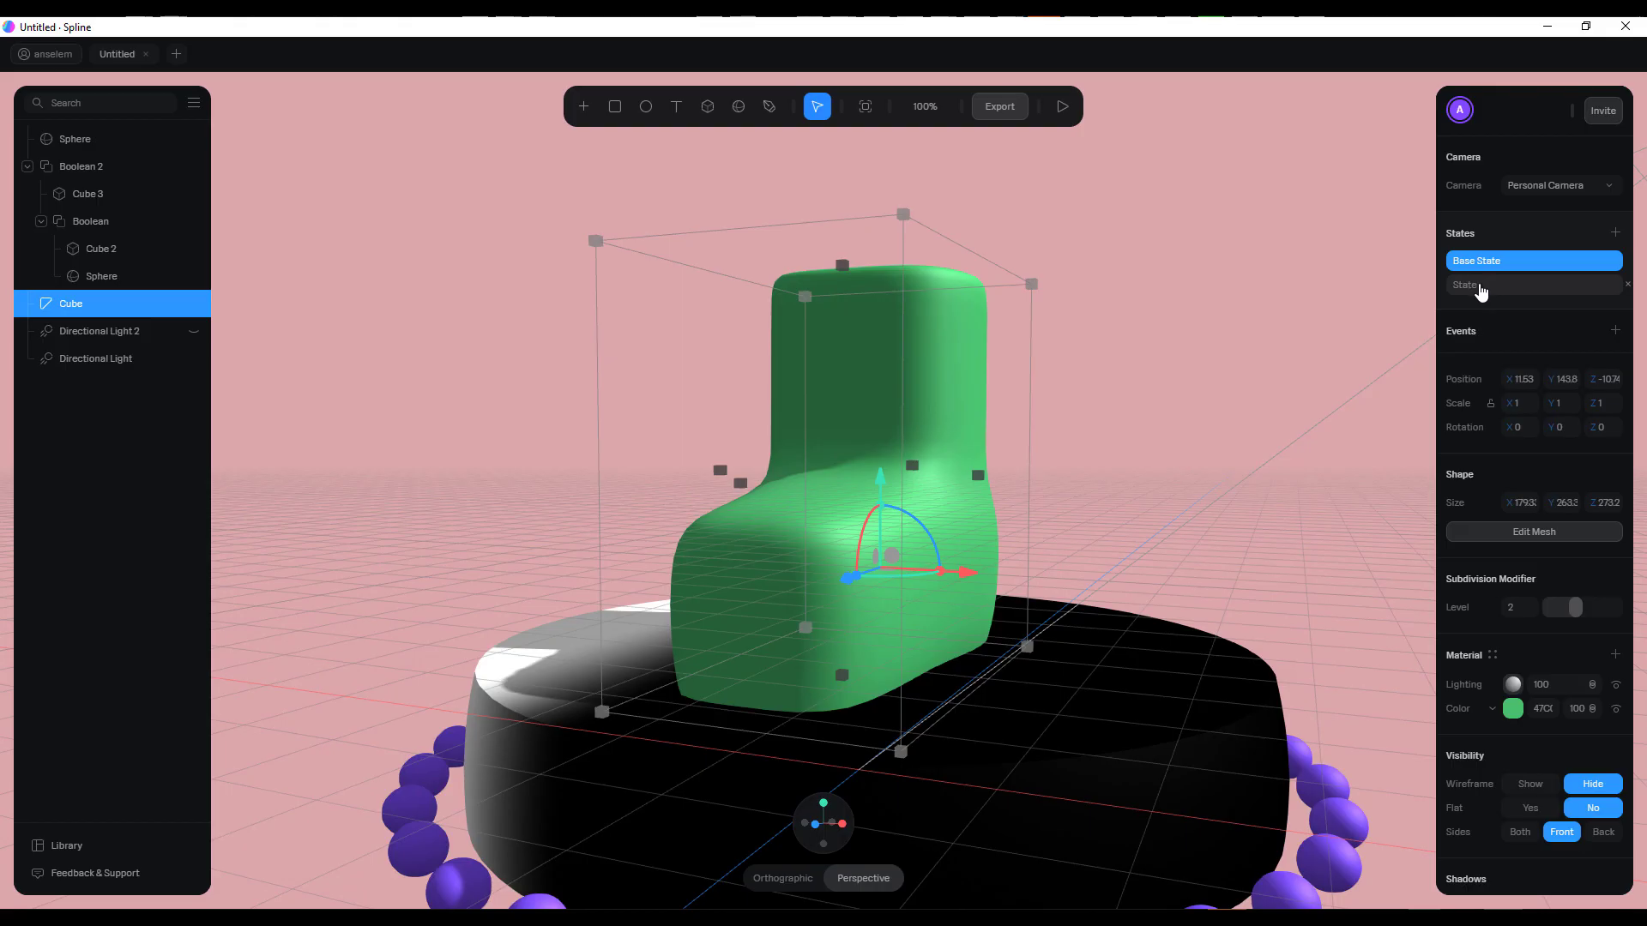
pyautogui.click(1482, 288)
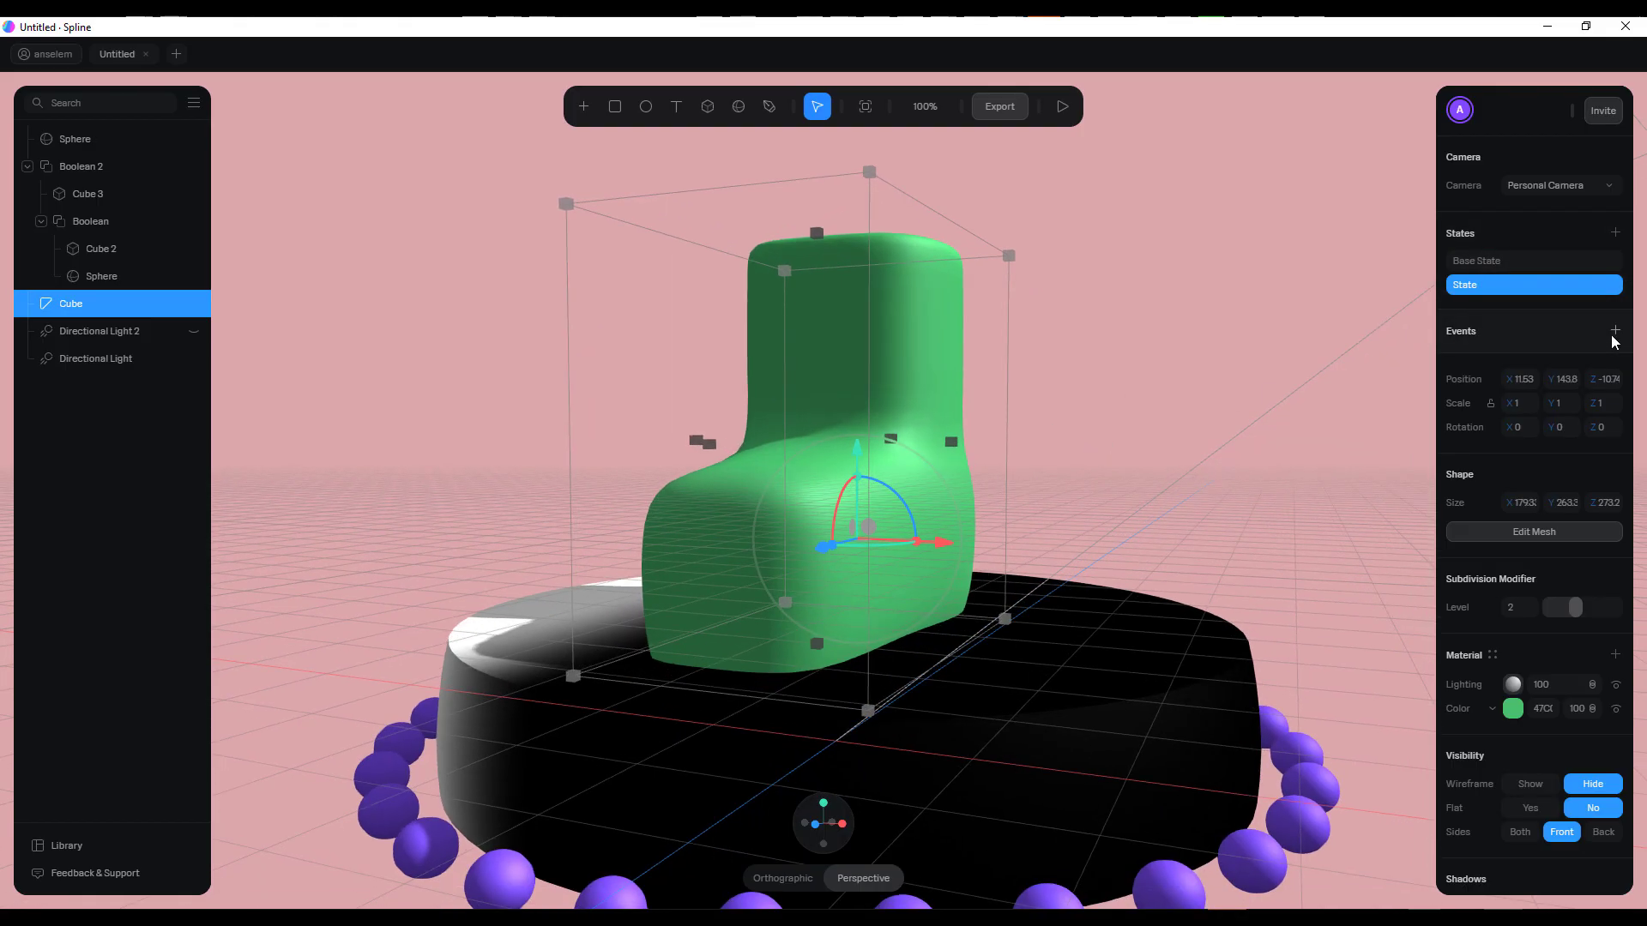
# Recolour the boot's material to red, RGB(208, 65, 65), in the new state
pyautogui.click(1512, 709)
pyautogui.scroll(-2, 1506, 738)
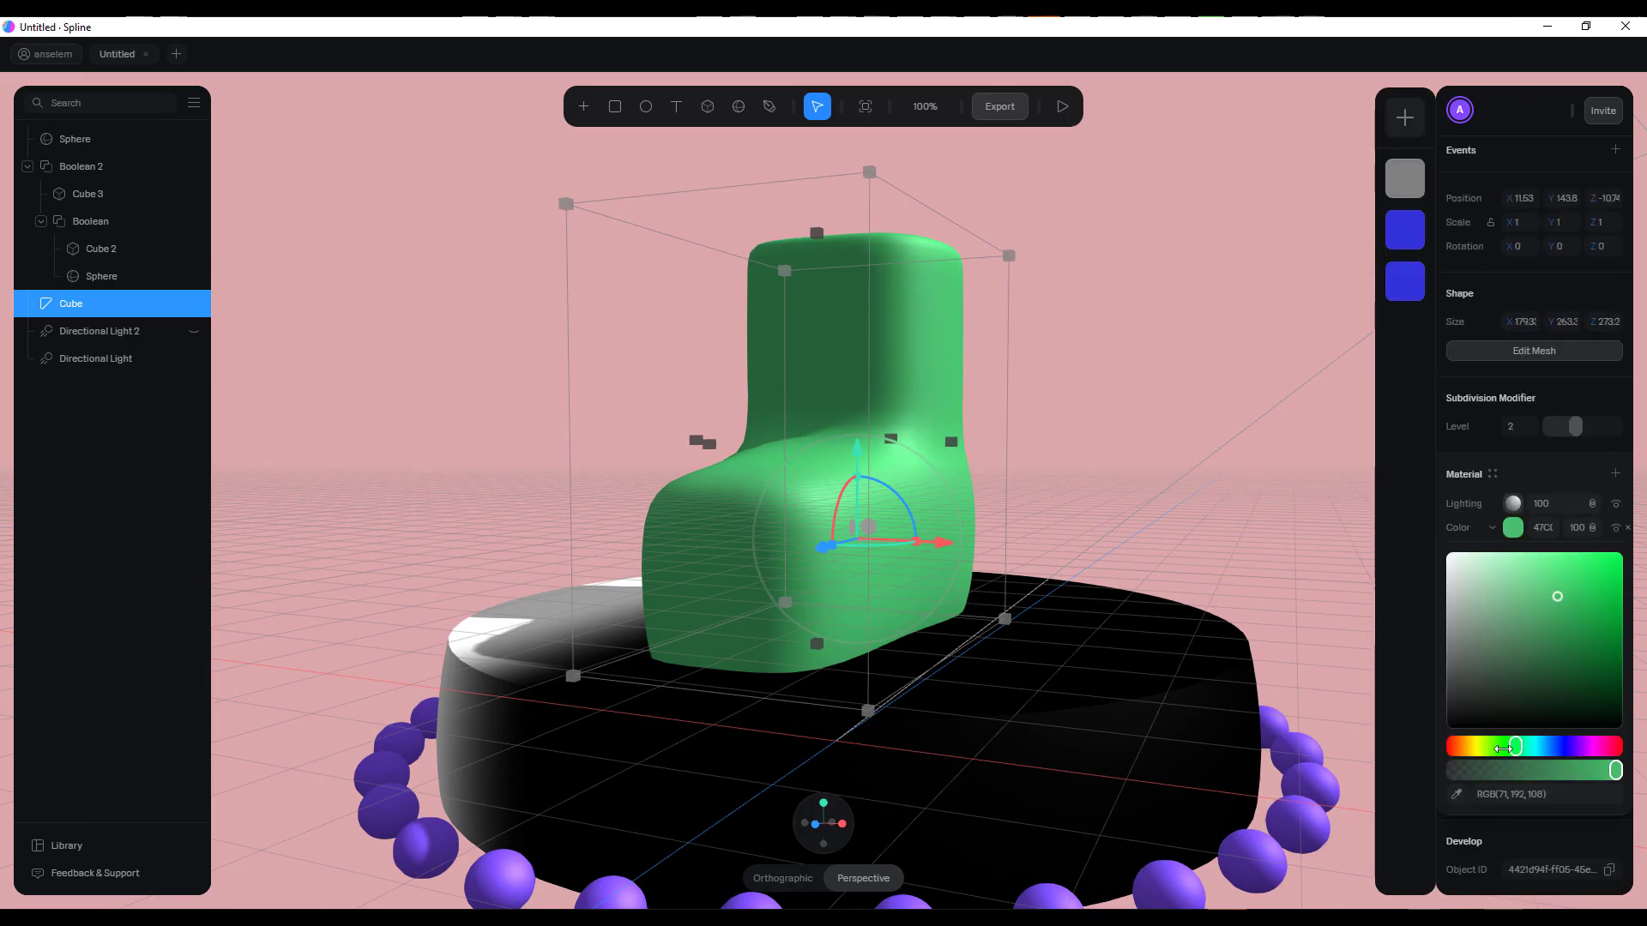
pyautogui.moveTo(1502, 746); pyautogui.dragTo(1455, 746)
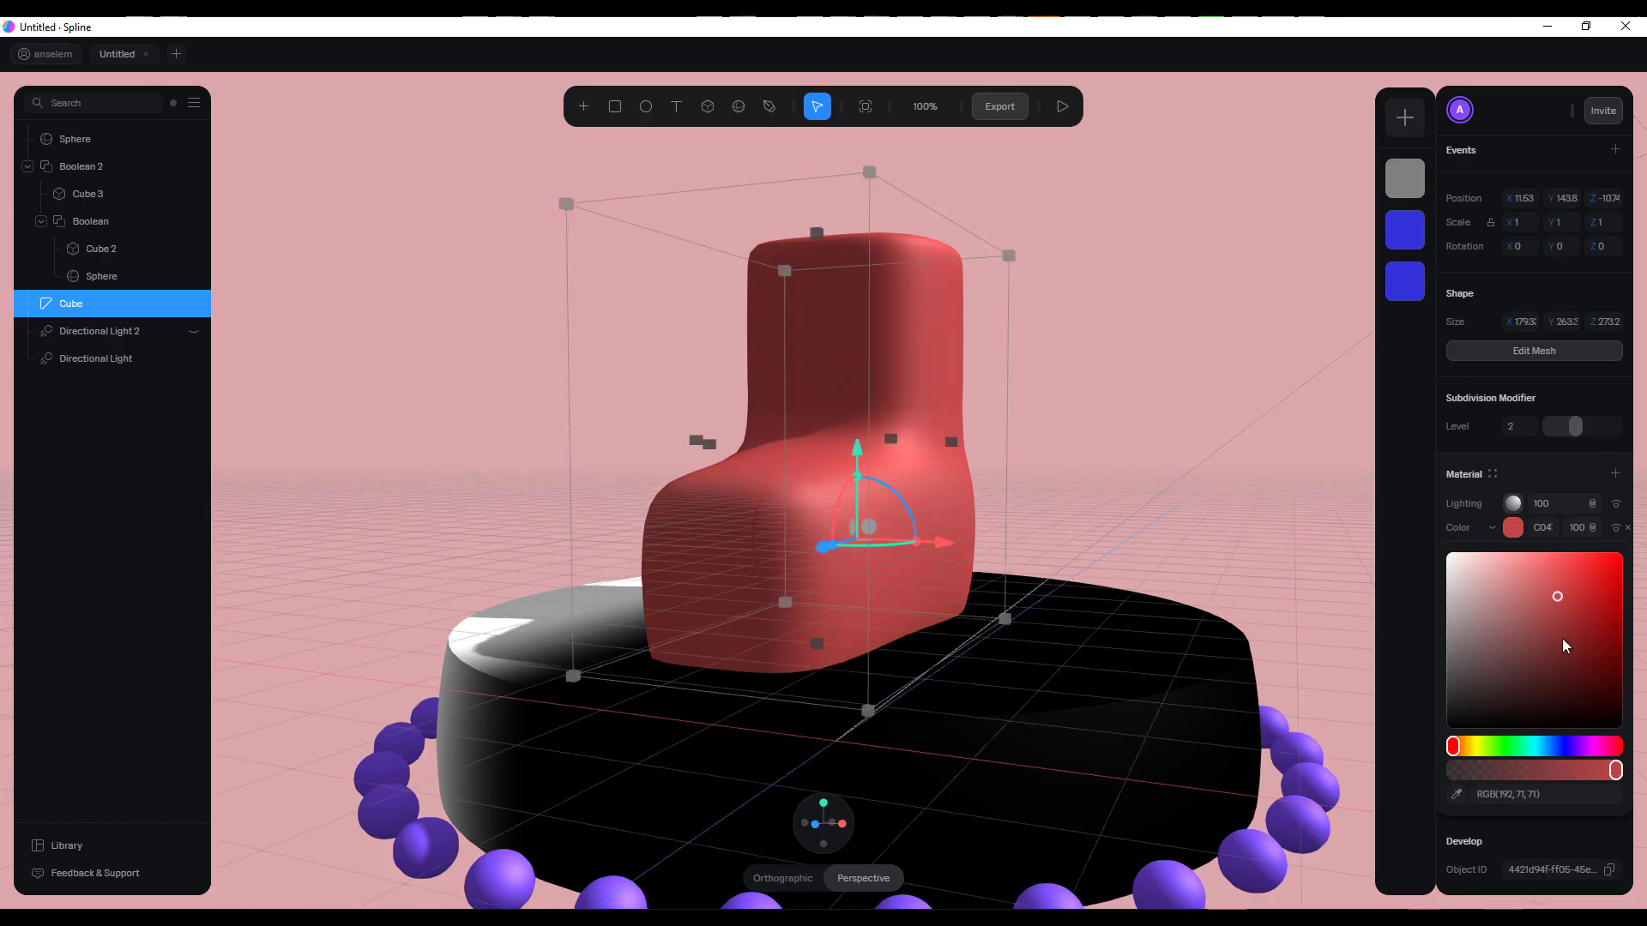
pyautogui.moveTo(1562, 638)
pyautogui.mouseDown()
pyautogui.moveTo(1620, 553)
pyautogui.moveTo(1566, 587)
pyautogui.mouseUp()
pyautogui.scroll(2, 1441, 454)
pyautogui.scroll(-2, 1477, 492)
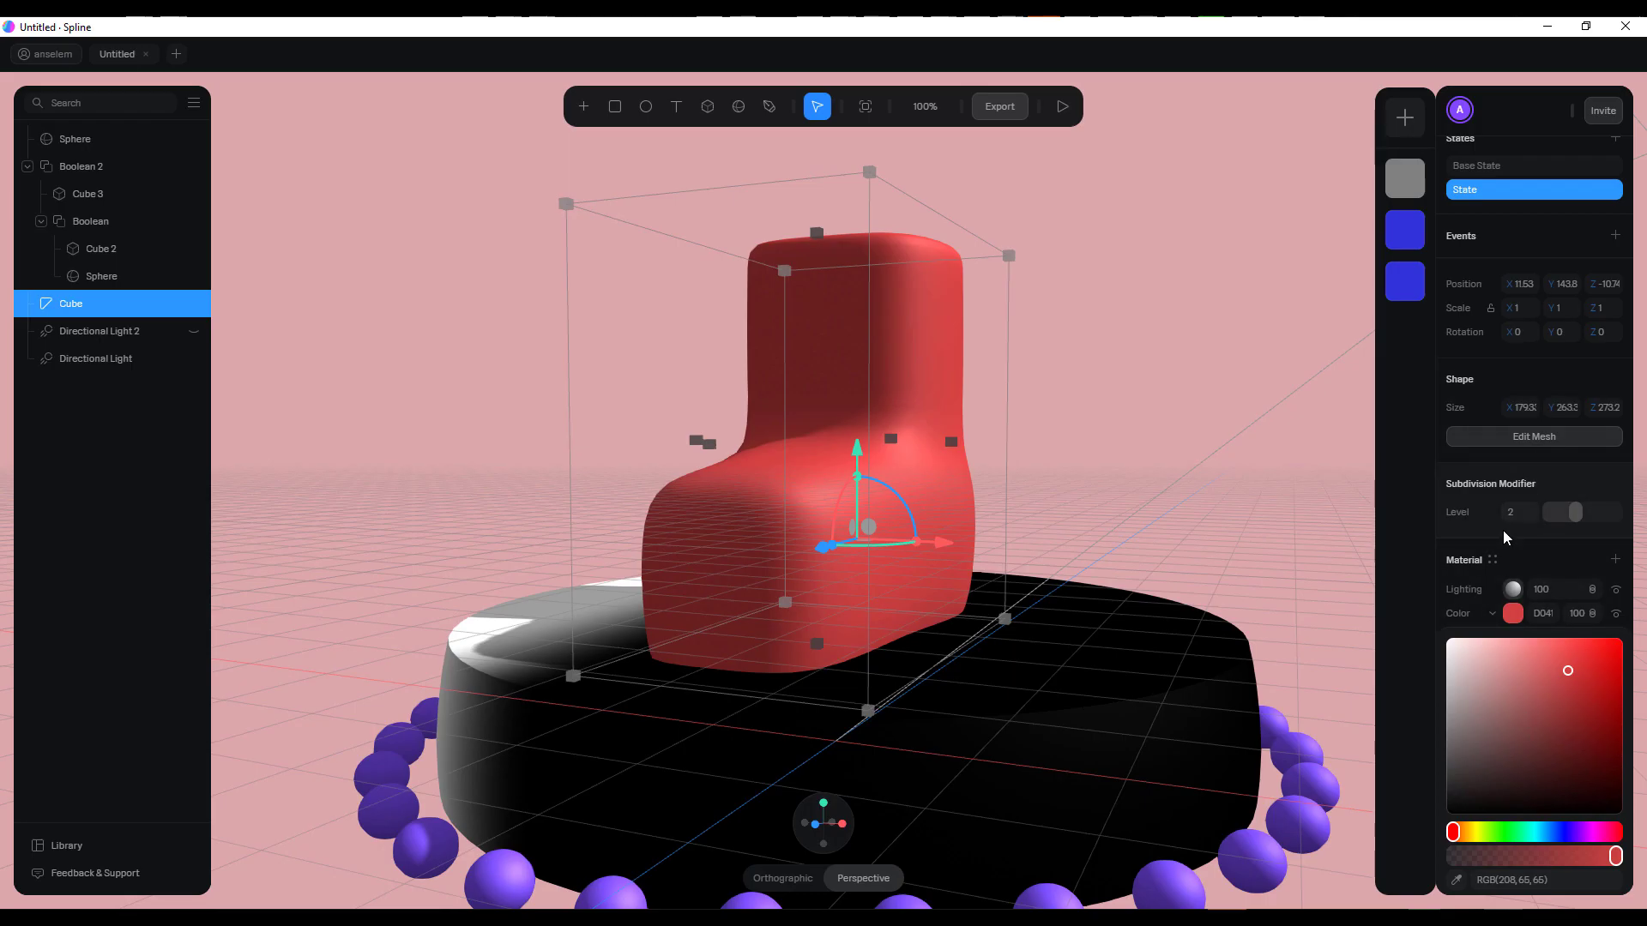
pyautogui.click(1487, 550)
pyautogui.scroll(2, 1487, 551)
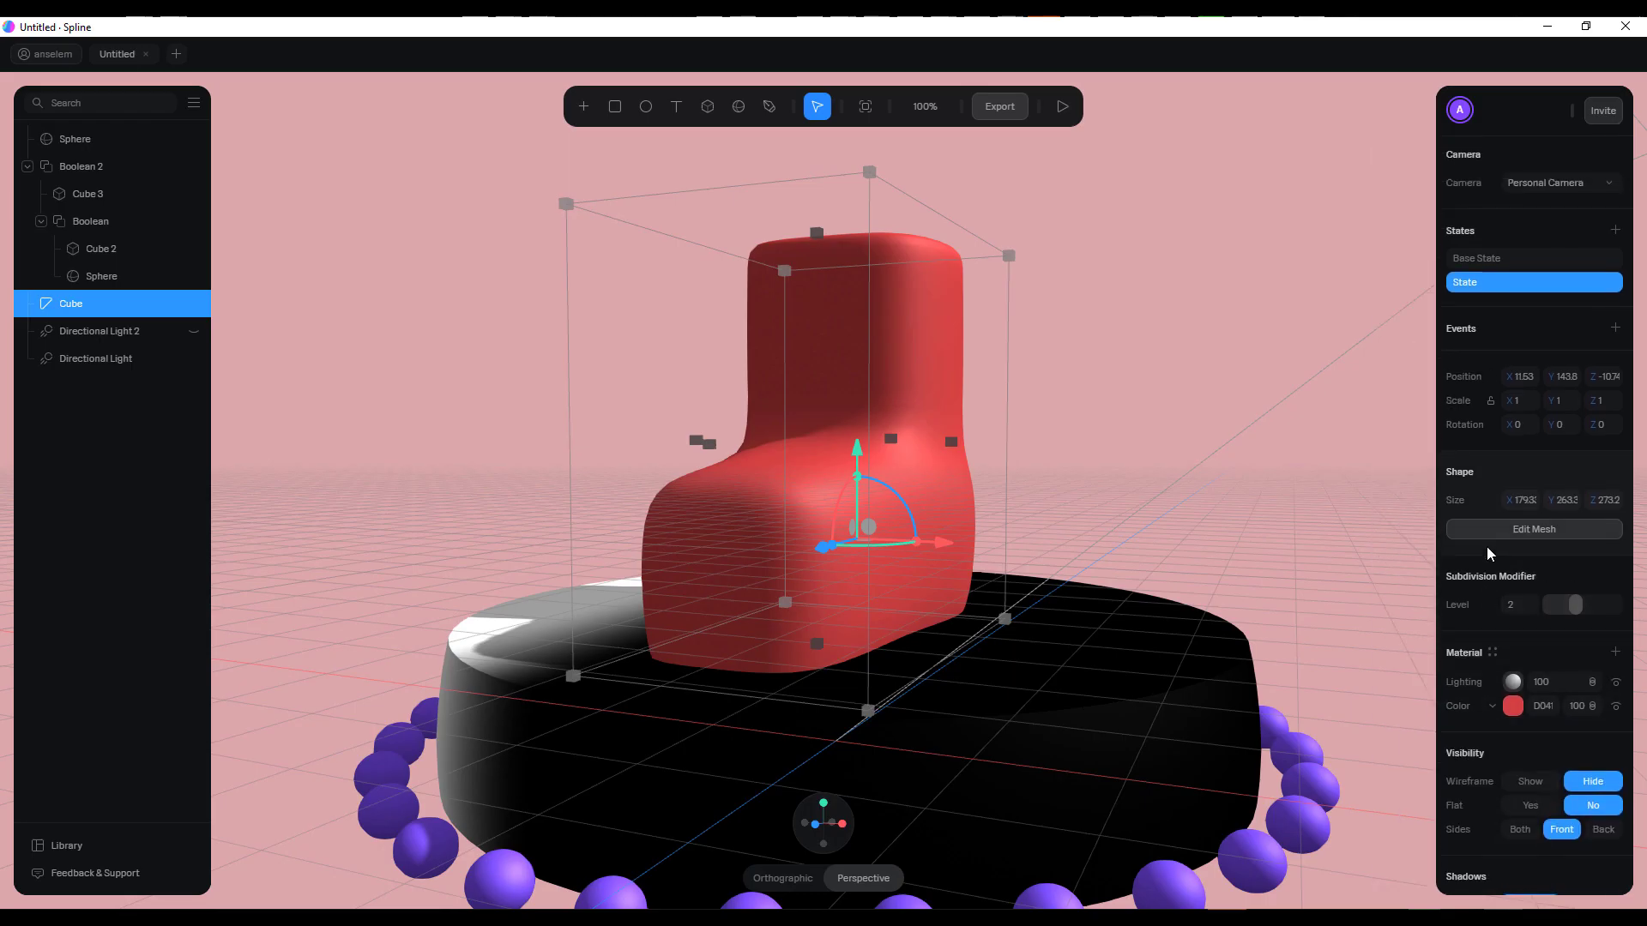
# Add a Start event to the boot that transitions to the new state, and review the other event types
pyautogui.click(1613, 332)
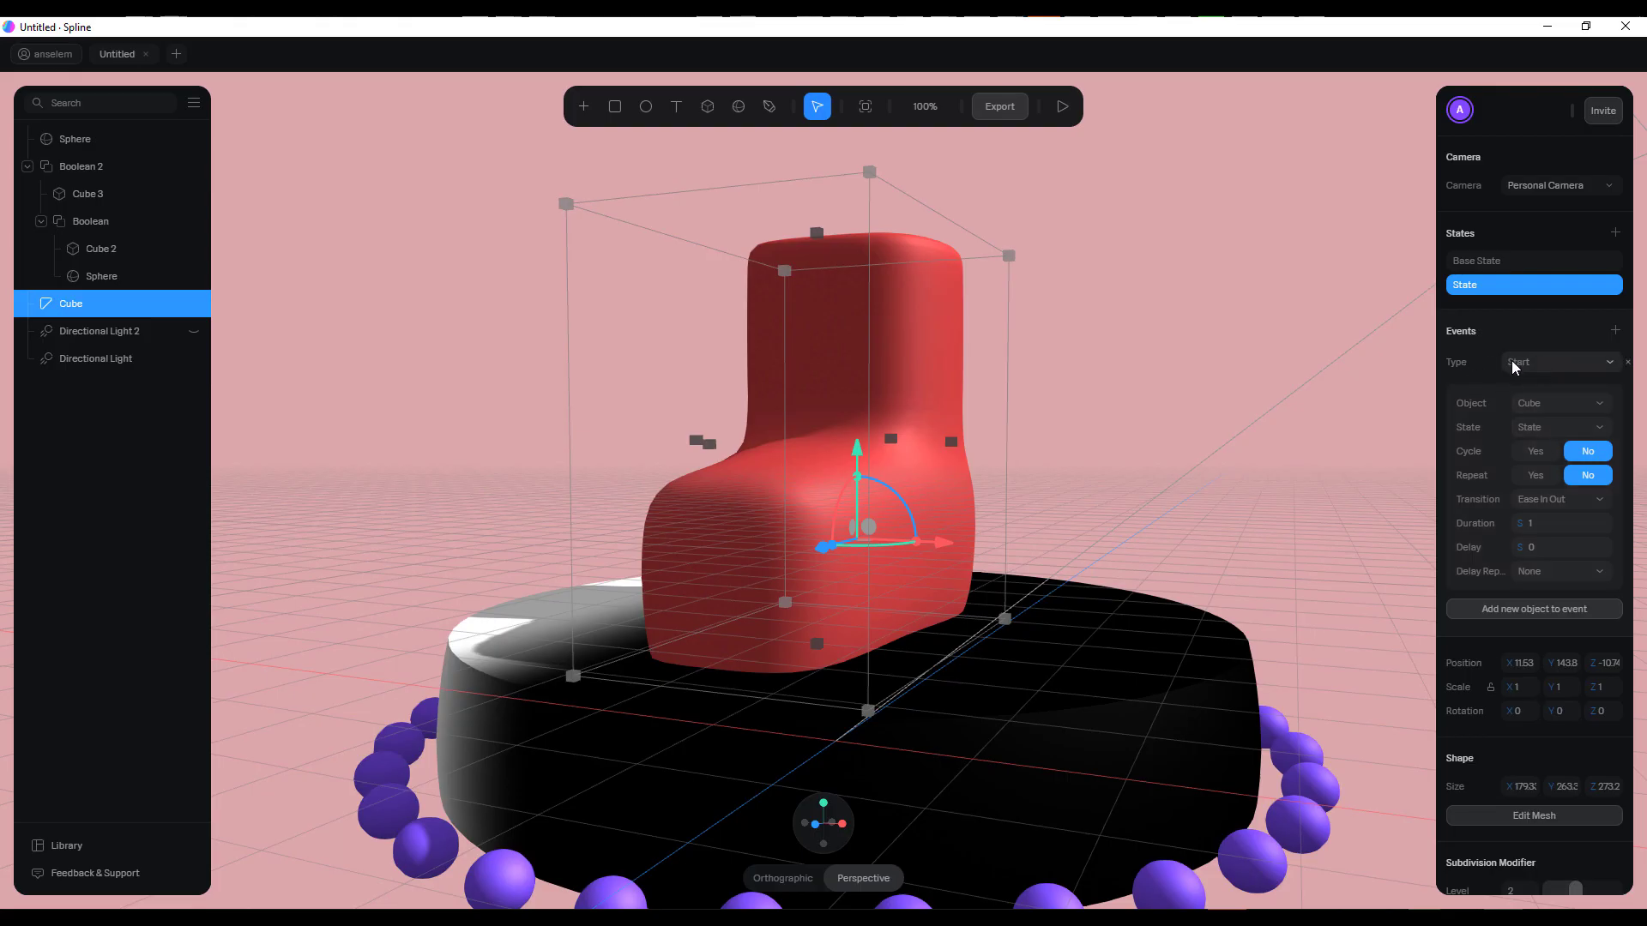
pyautogui.click(1550, 365)
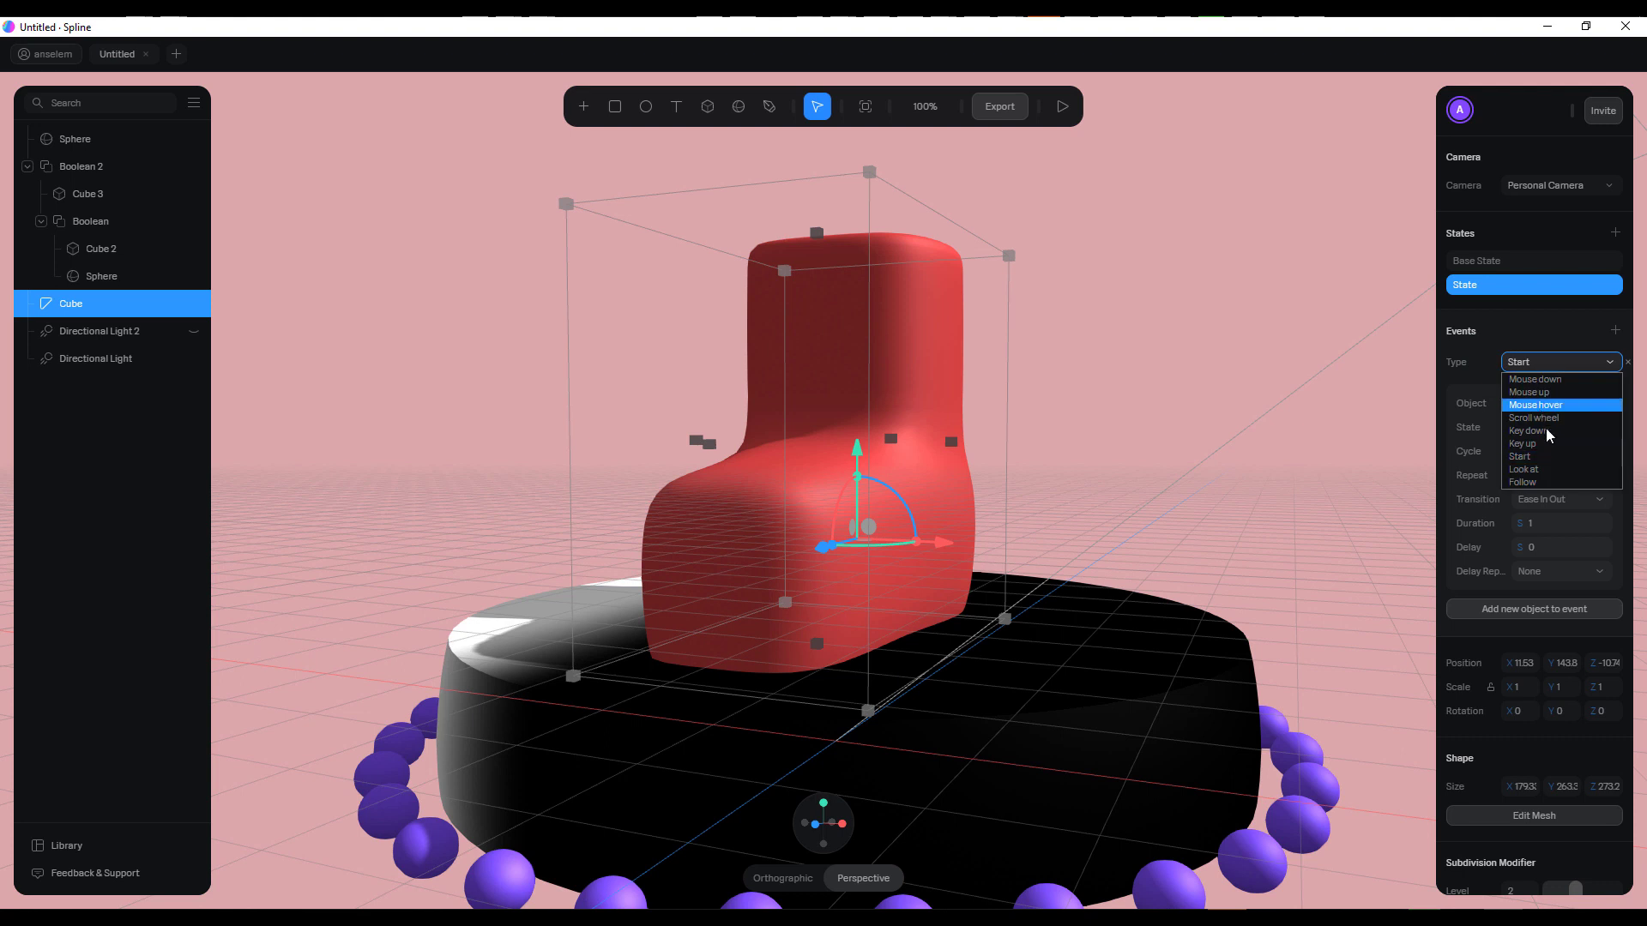
pyautogui.click(1532, 336)
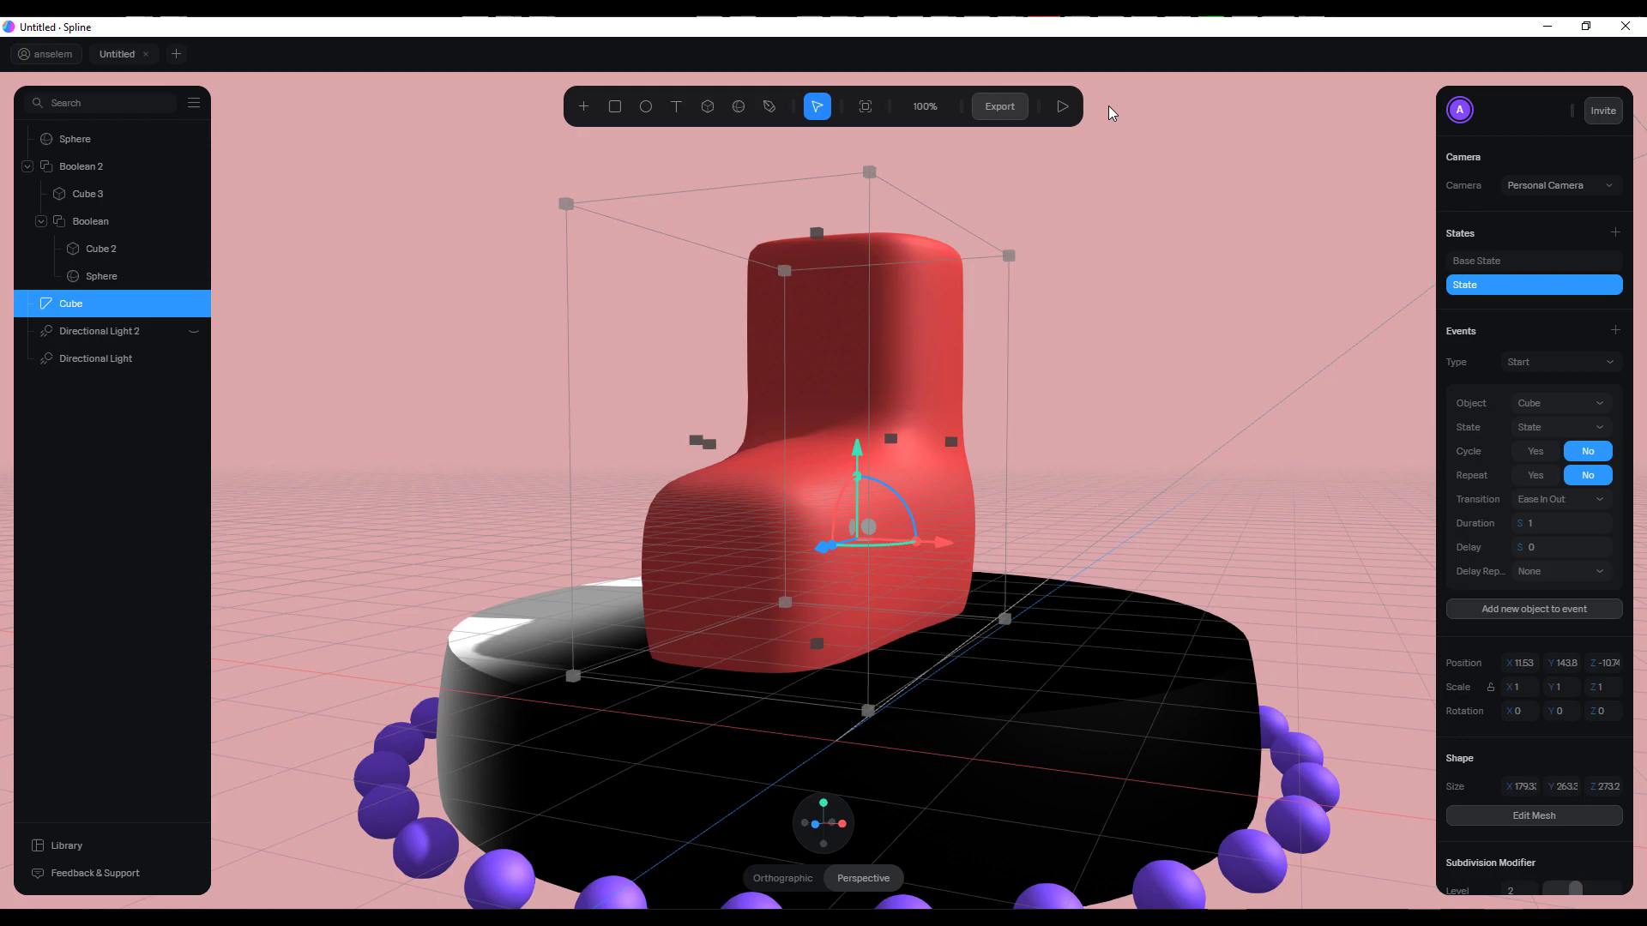
# Preview the boot's colour transition in play mode twice, return to the editor and review the event settings
pyautogui.click(1062, 106)
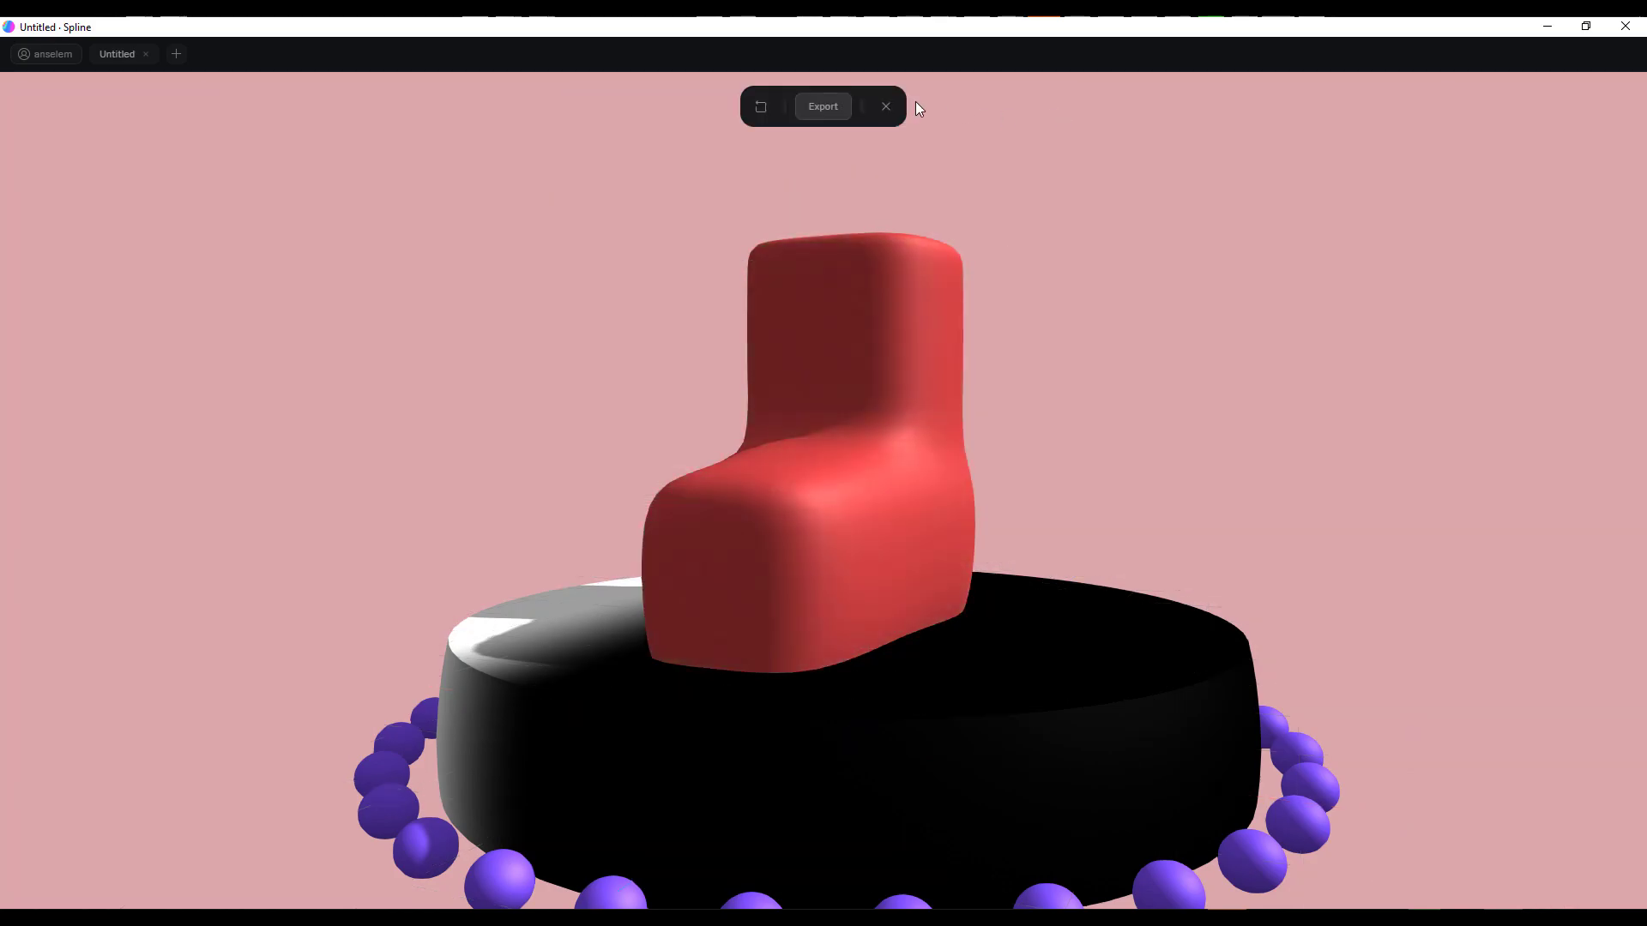
pyautogui.click(886, 107)
pyautogui.click(1062, 106)
pyautogui.click(886, 107)
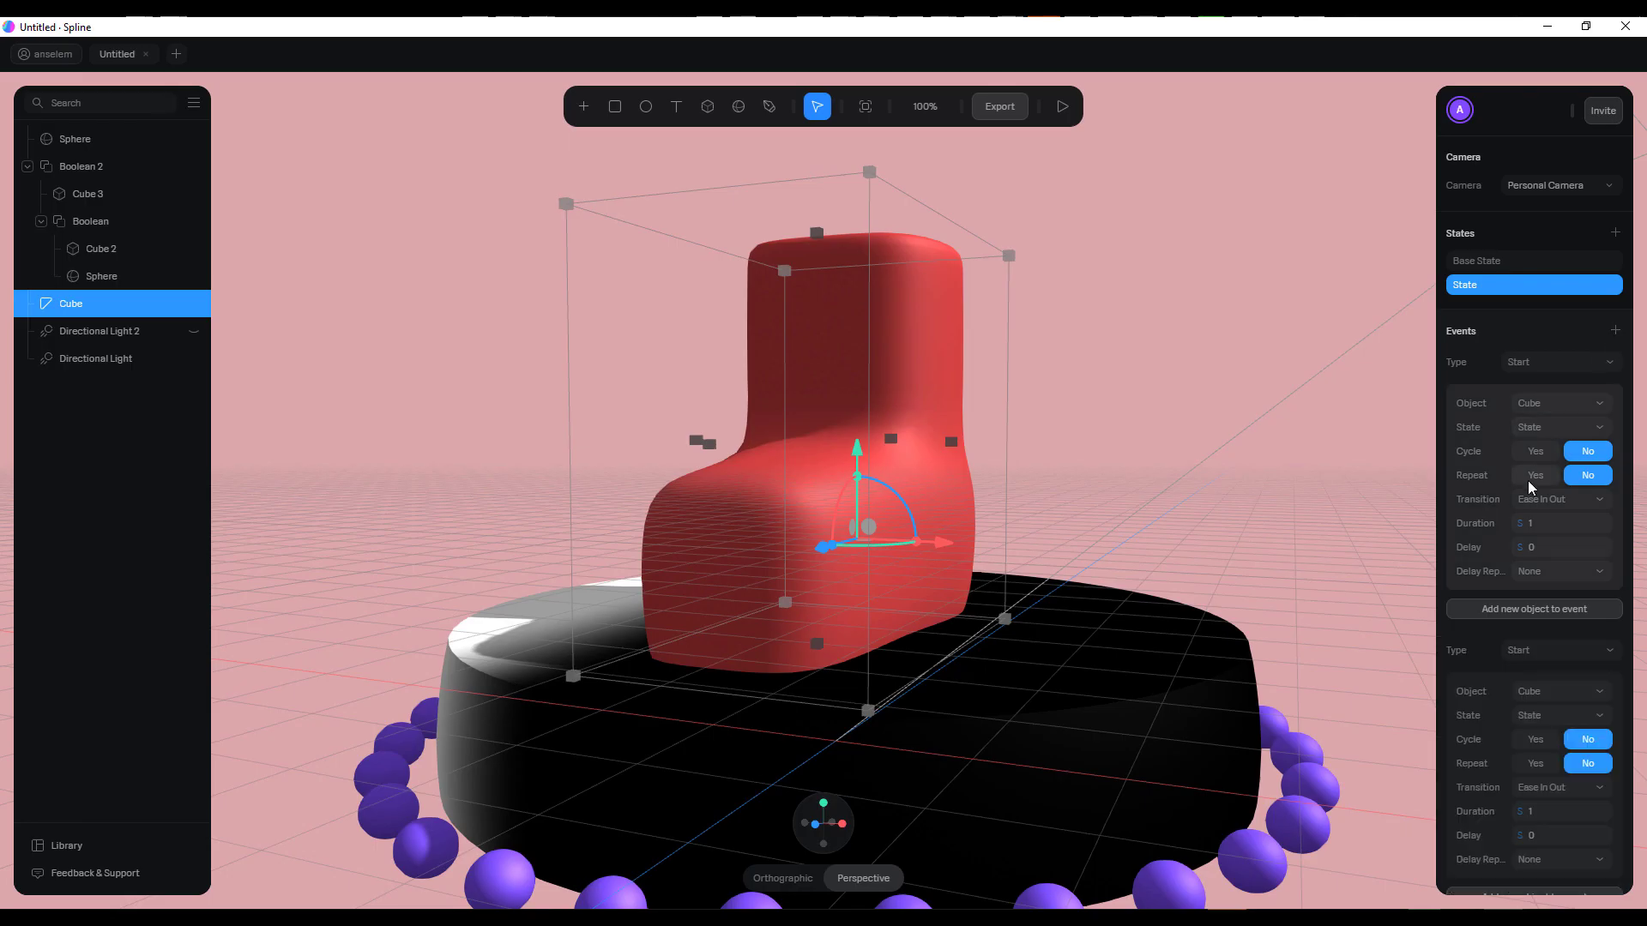
pyautogui.scroll(-3, 1530, 487)
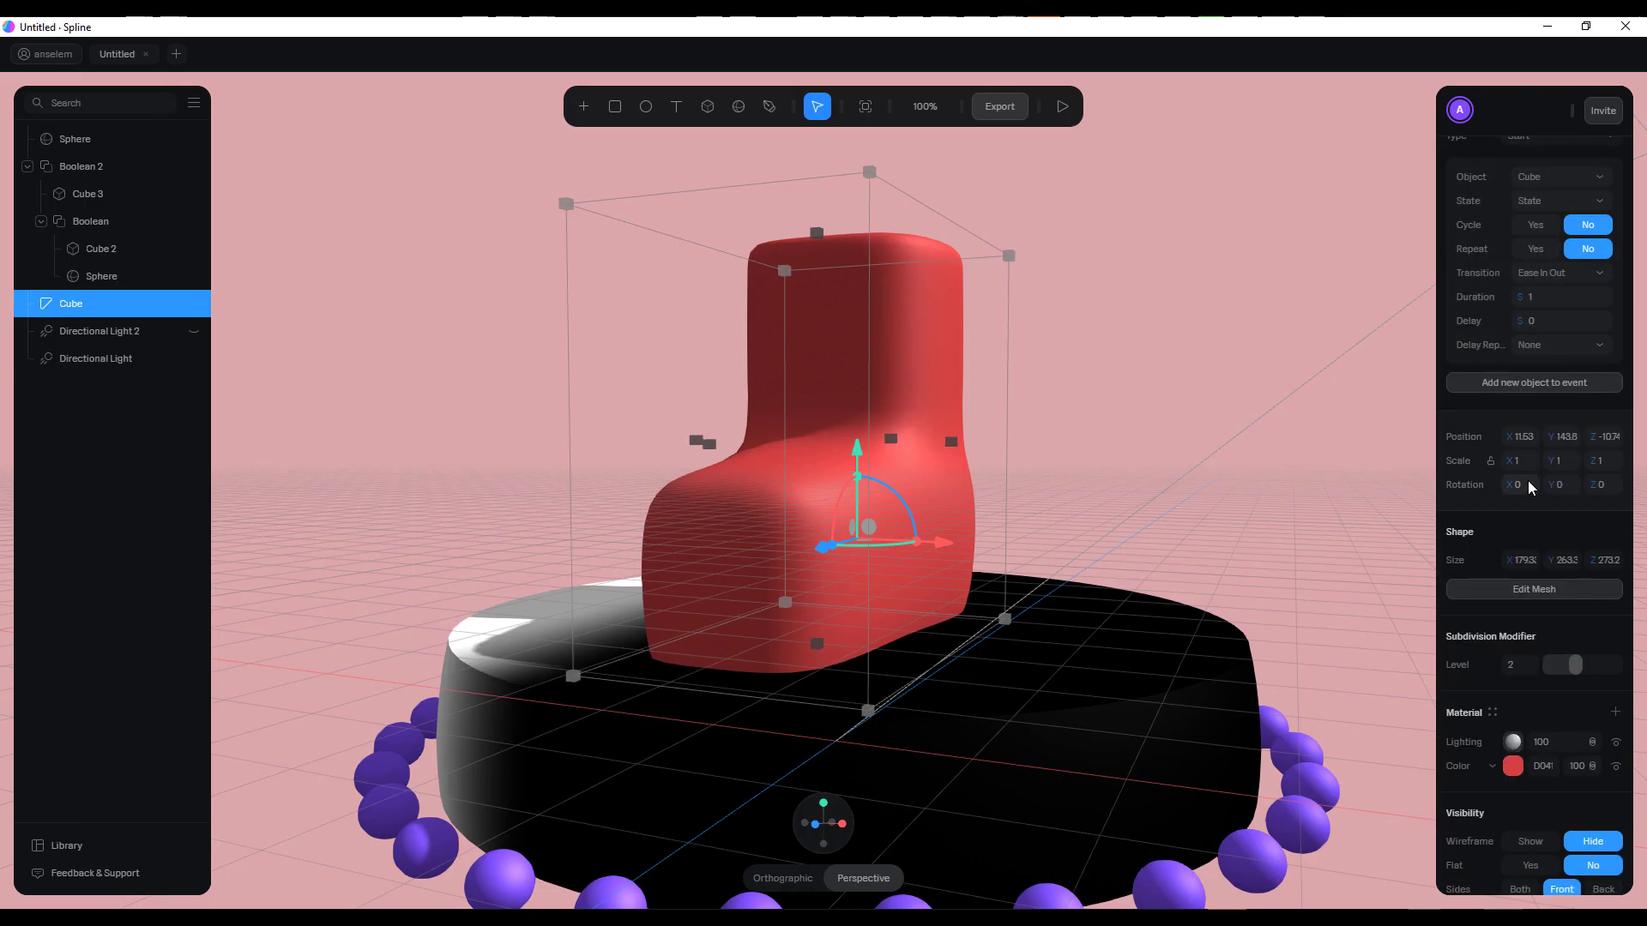
# Add a second event to the boot and set its type to Mouse hover
pyautogui.scroll(5, 1531, 487)
pyautogui.click(1544, 479)
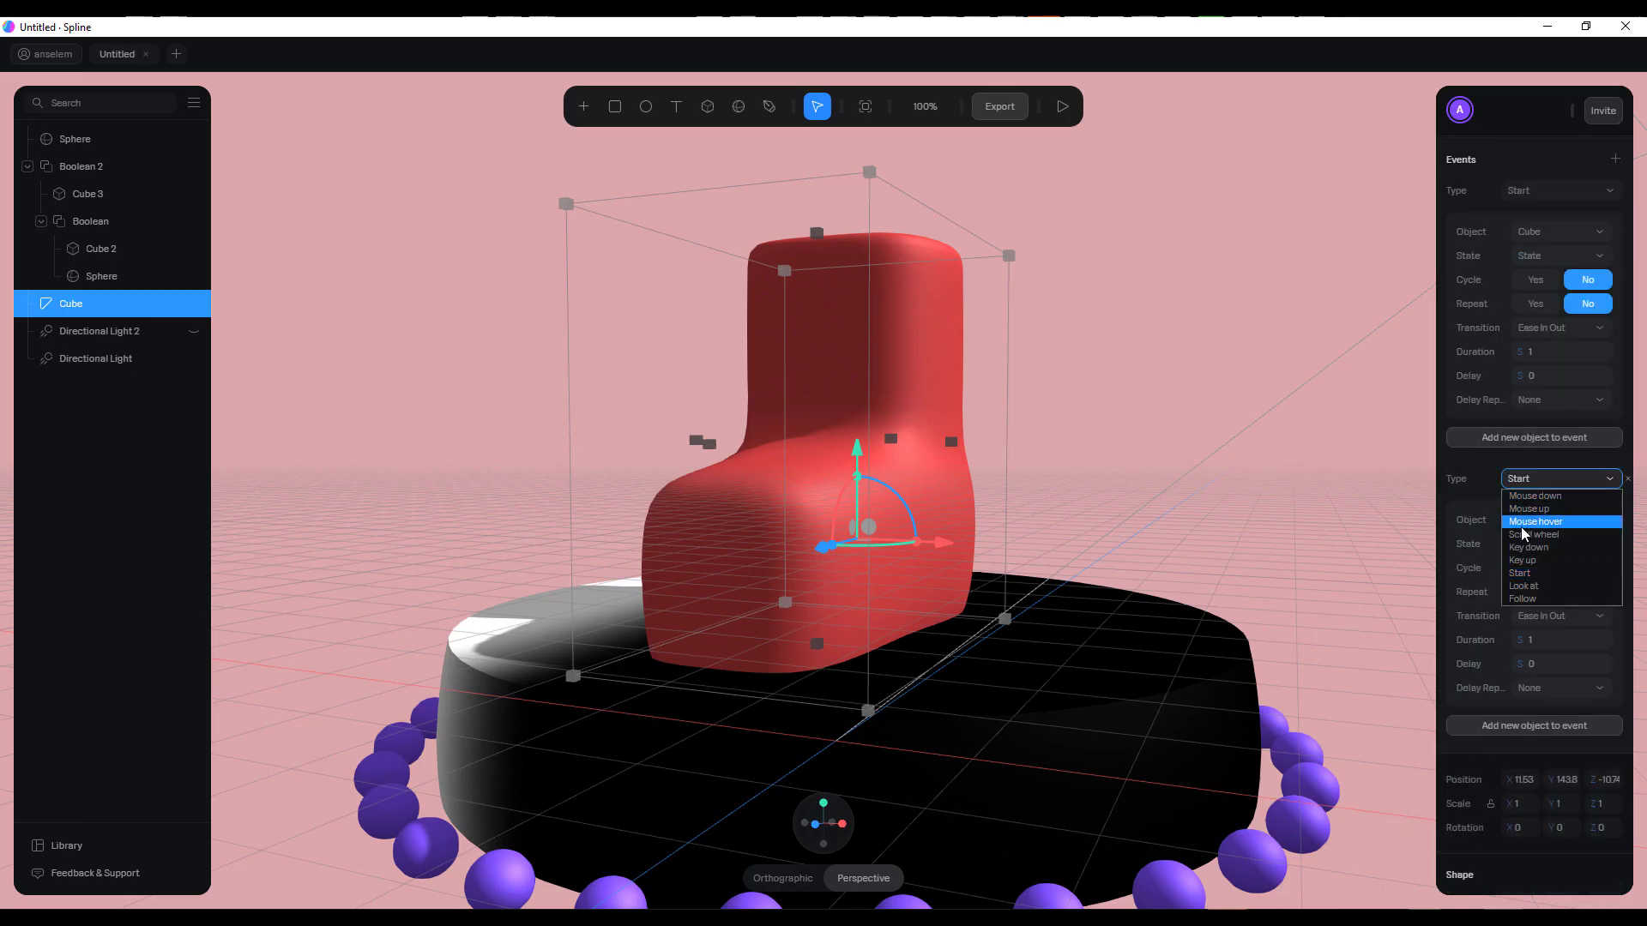
pyautogui.click(1541, 525)
pyautogui.scroll(-3, 1466, 498)
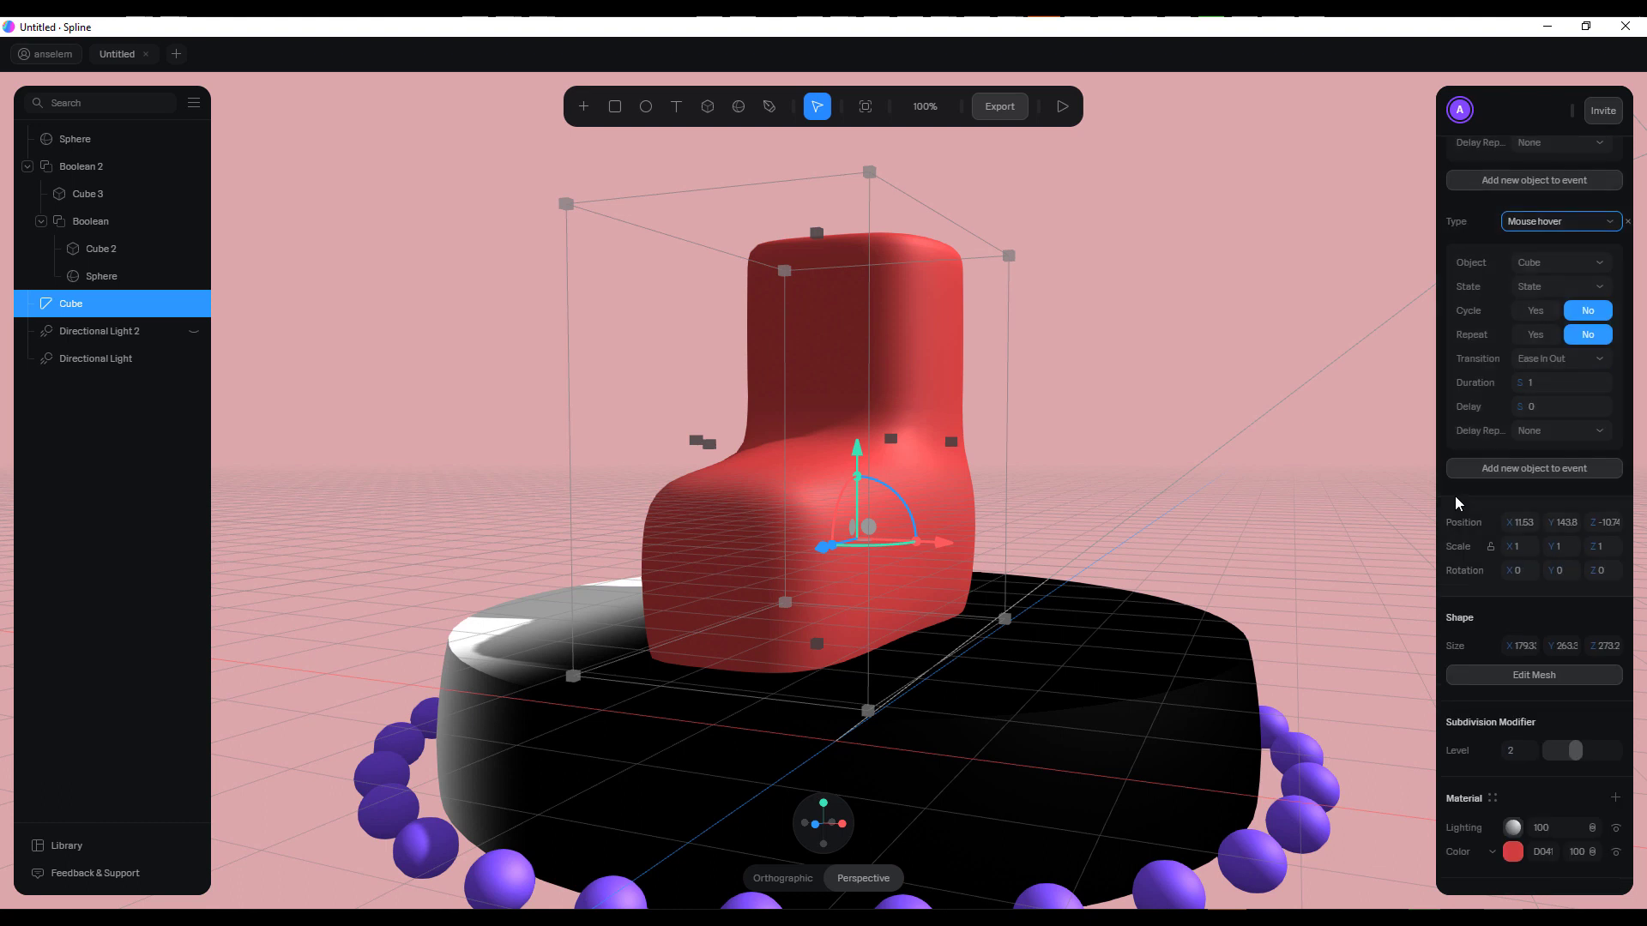
pyautogui.scroll(1, 1471, 446)
pyautogui.scroll(1, 1472, 429)
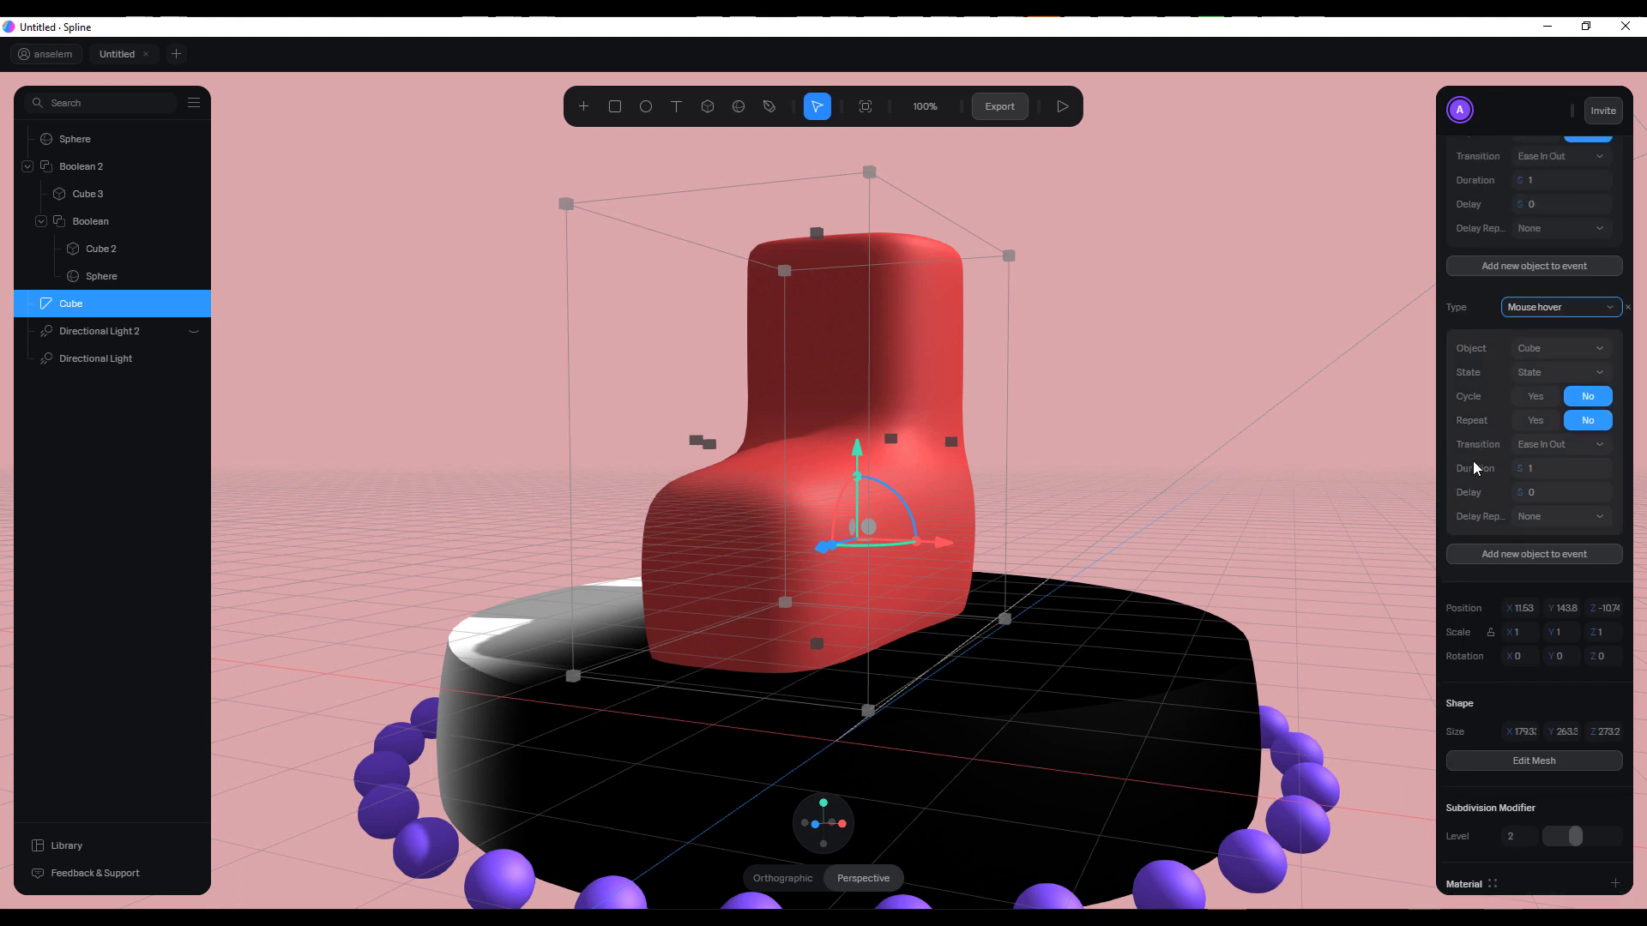
# Enable Repeat for the Mouse hover event with State as its target, and preview the boot in play mode
pyautogui.click(1531, 421)
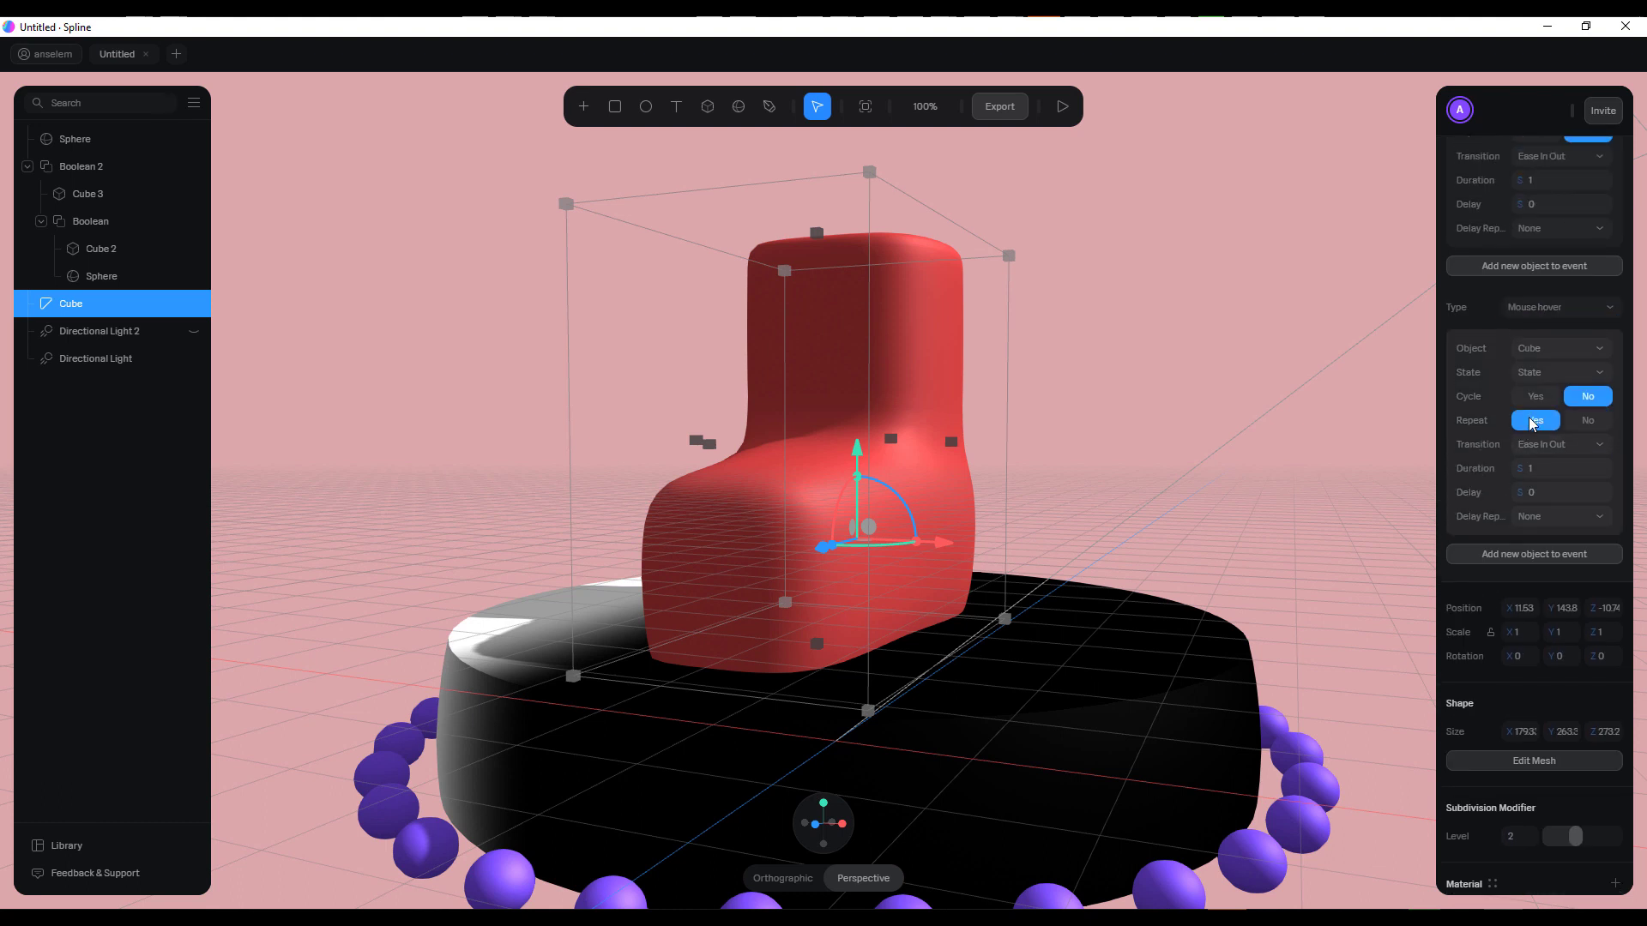
pyautogui.click(1543, 374)
pyautogui.click(1537, 396)
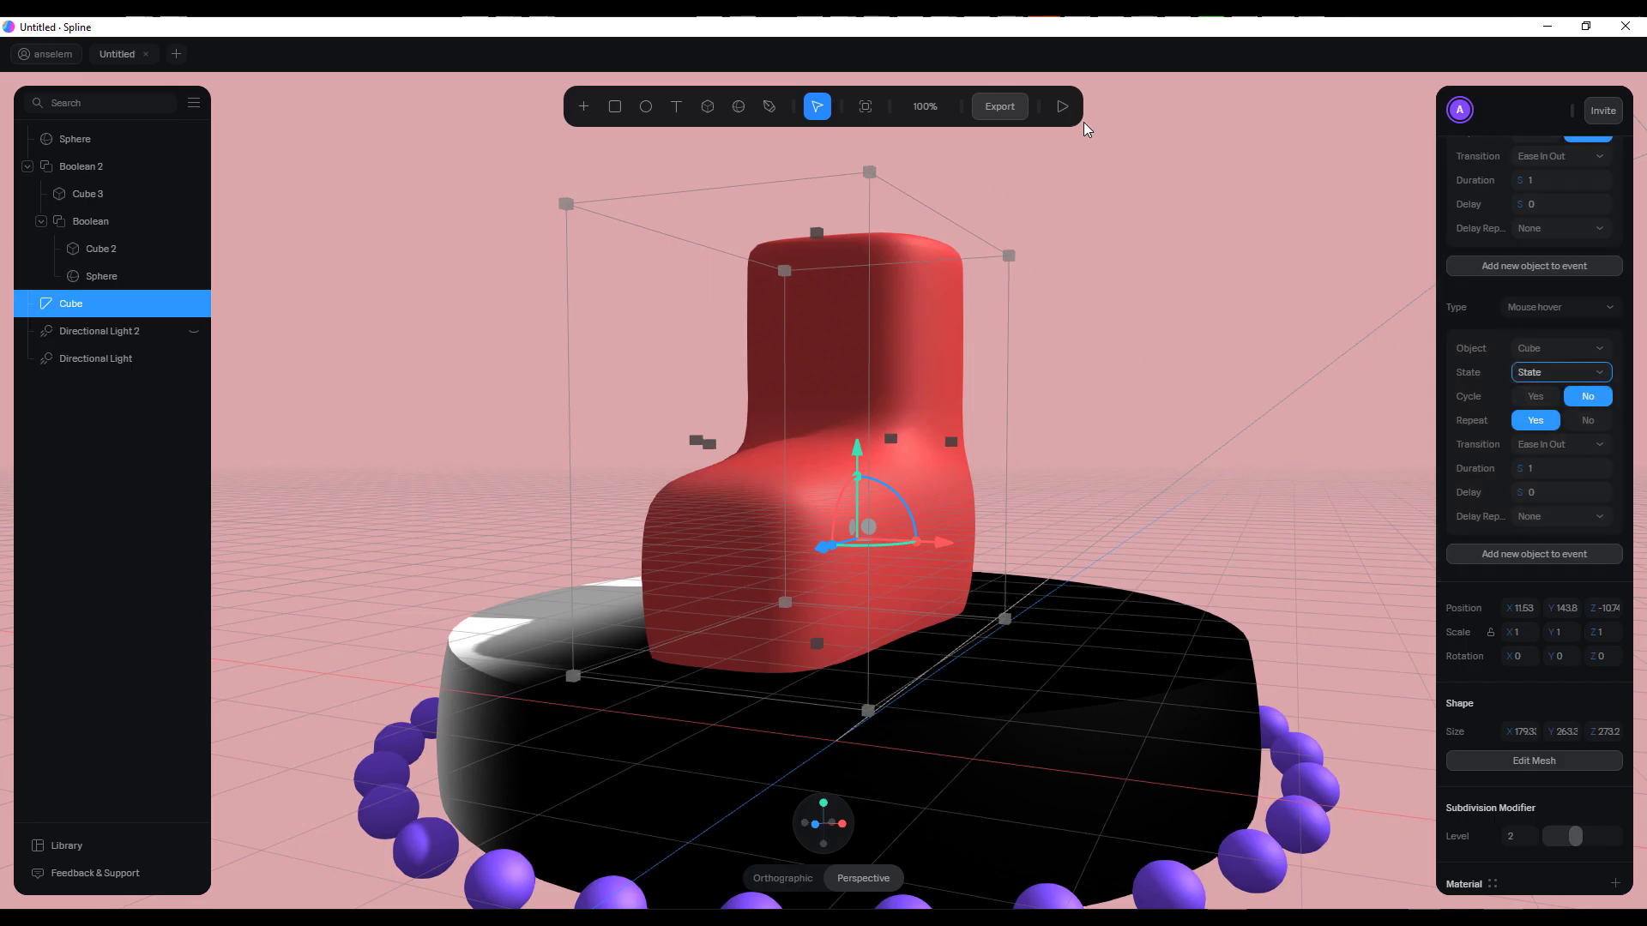
pyautogui.click(1062, 106)
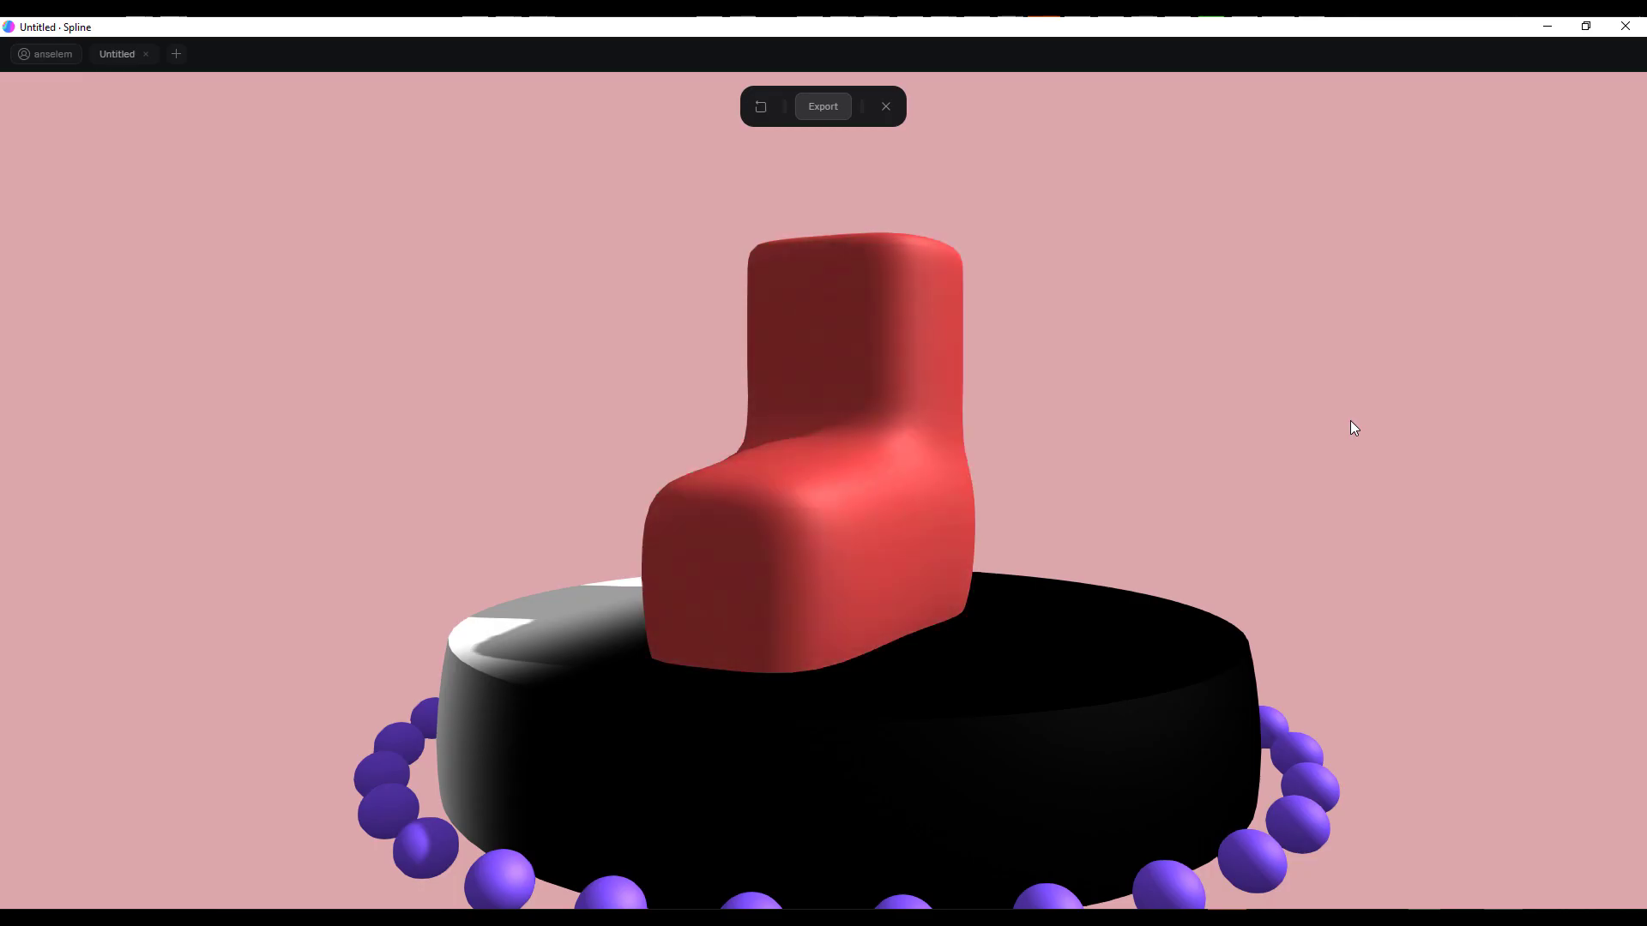
pyautogui.click(887, 104)
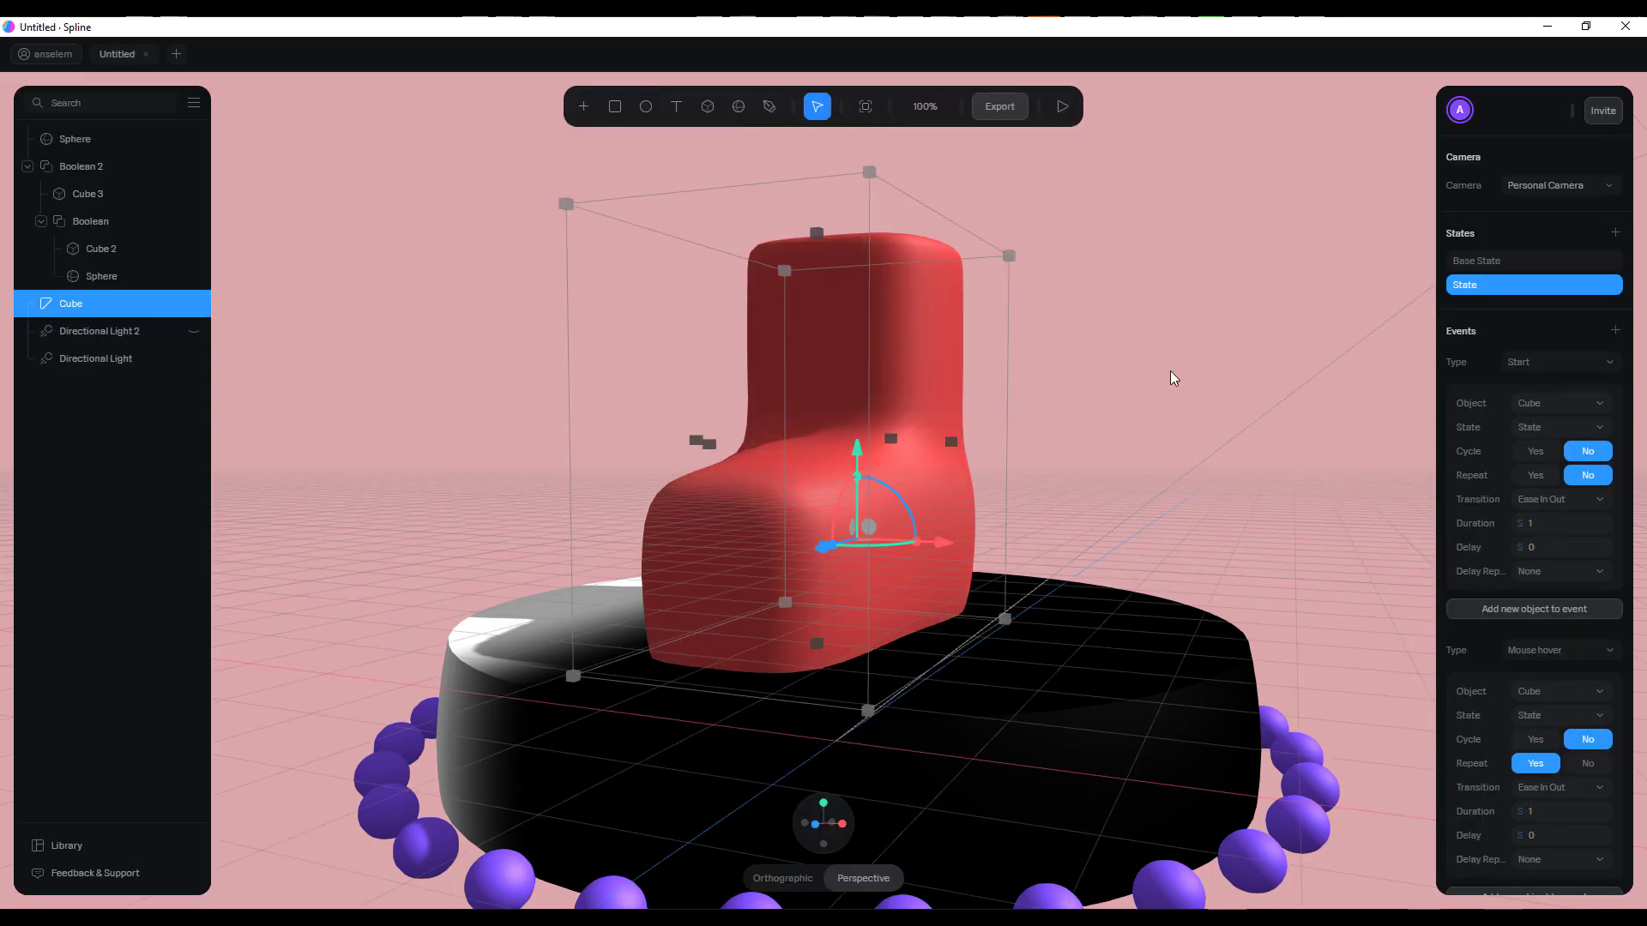
# Enable Cycle and Rewind for the boot's Mouse hover event
pyautogui.scroll(-5, 1503, 493)
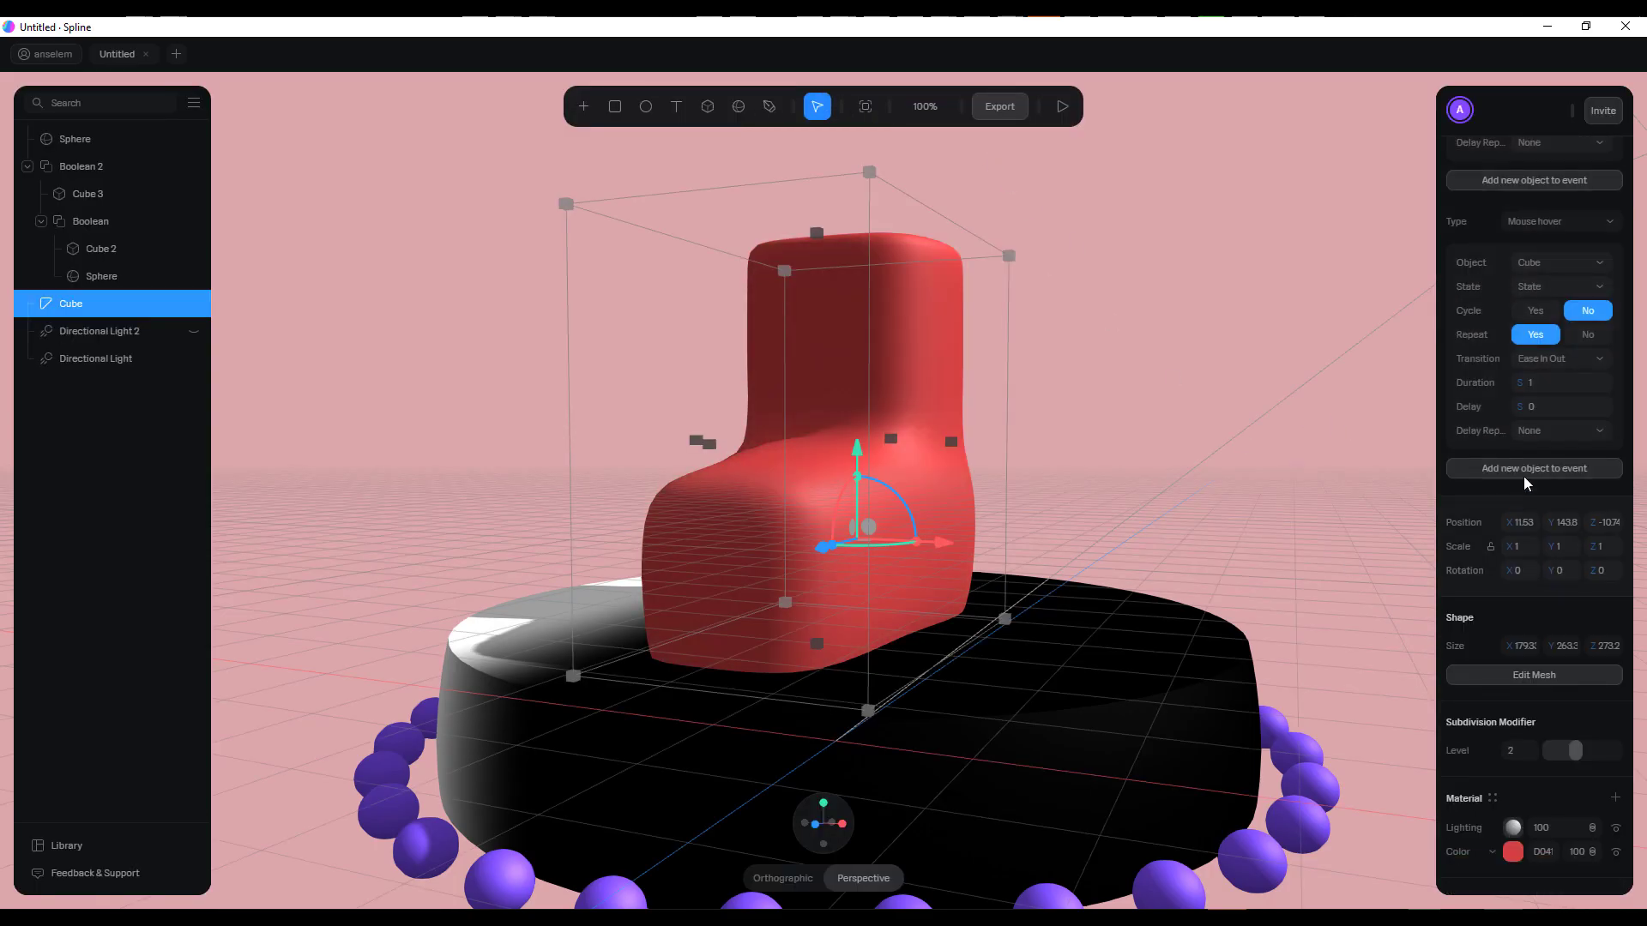
pyautogui.click(1540, 326)
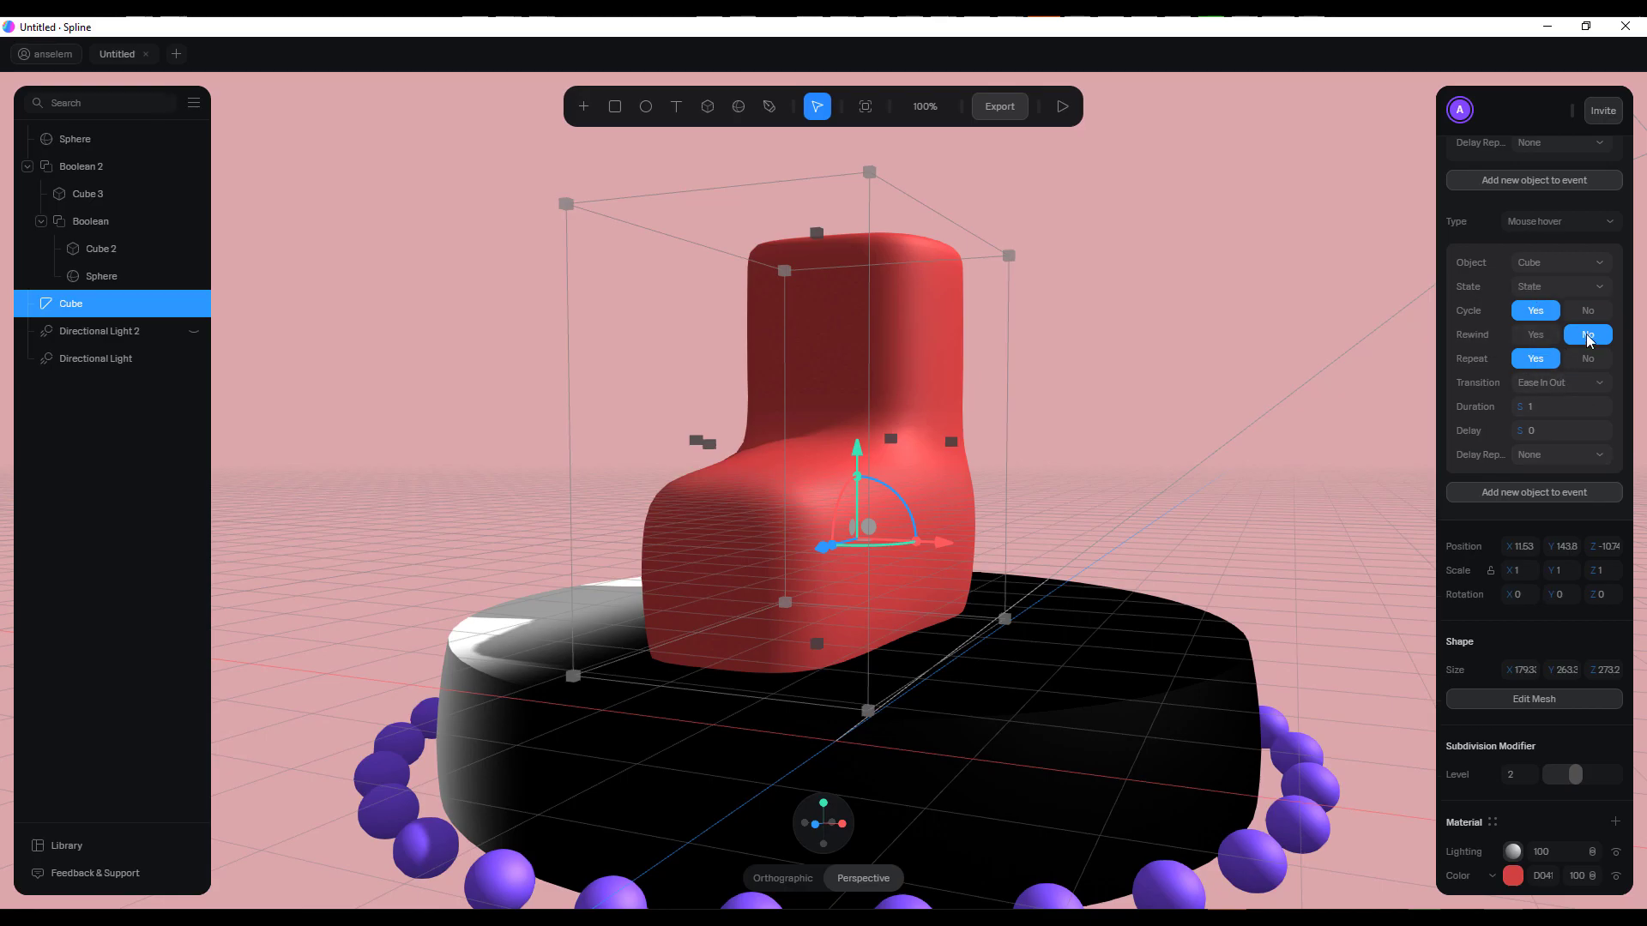
pyautogui.click(1549, 342)
pyautogui.click(1578, 339)
pyautogui.click(1533, 336)
pyautogui.scroll(5, 1510, 489)
pyautogui.scroll(-1, 1509, 489)
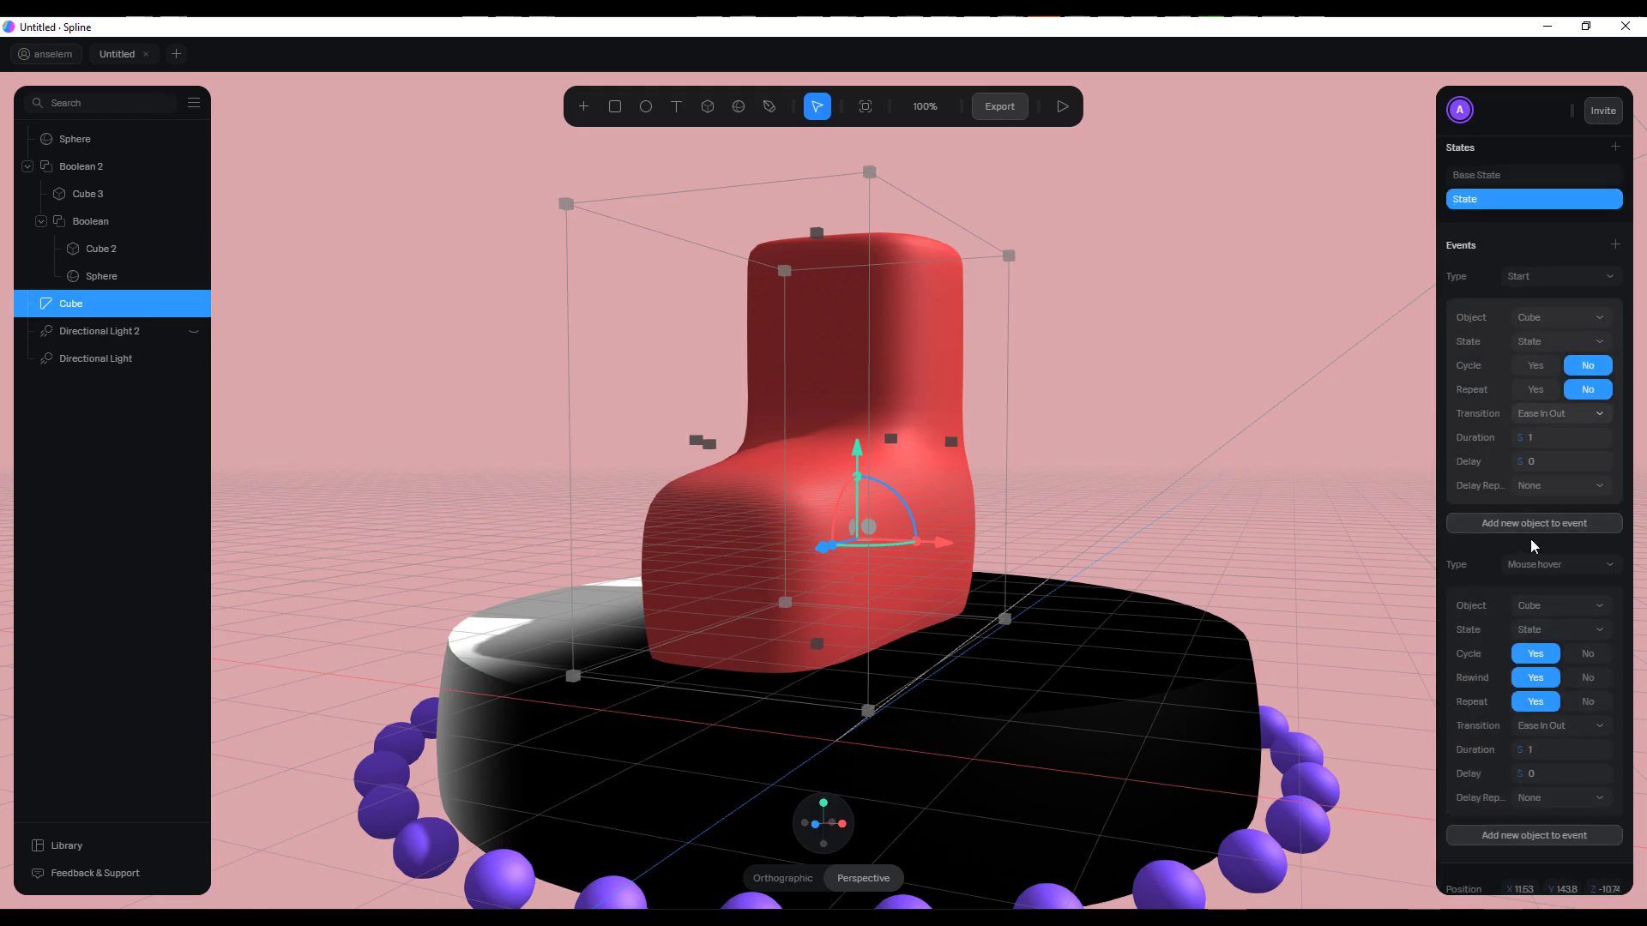
pyautogui.scroll(-1, 1488, 637)
pyautogui.scroll(-3, 1496, 635)
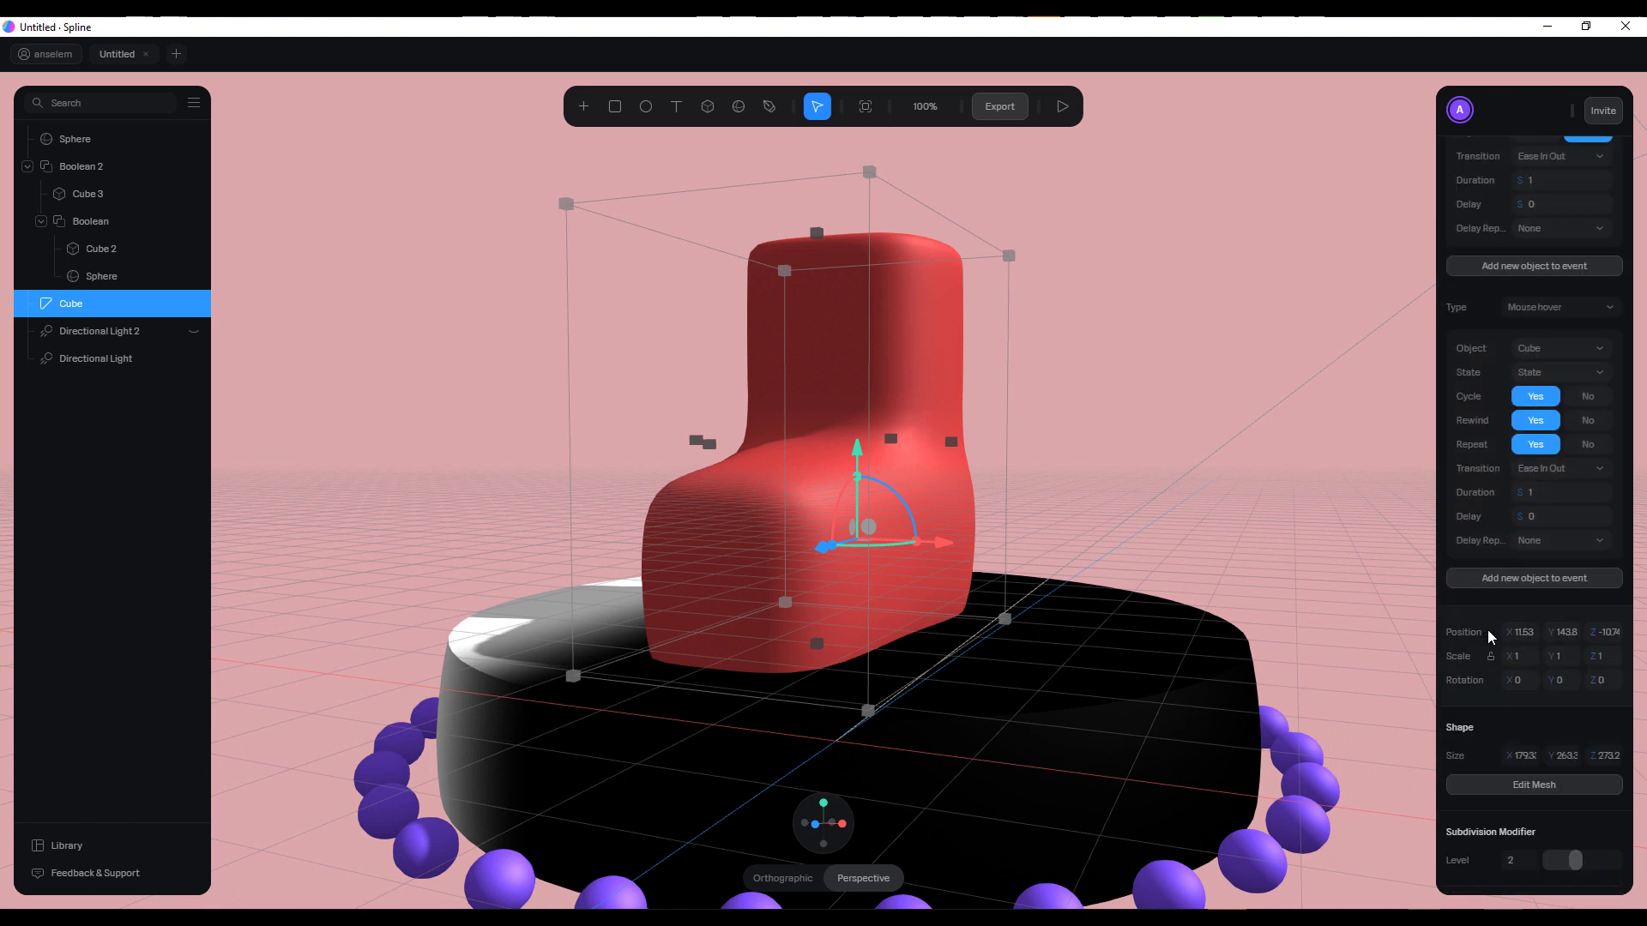
# Add another object entry to the Mouse hover event and preview the boot's colour transition in play mode
pyautogui.click(1511, 580)
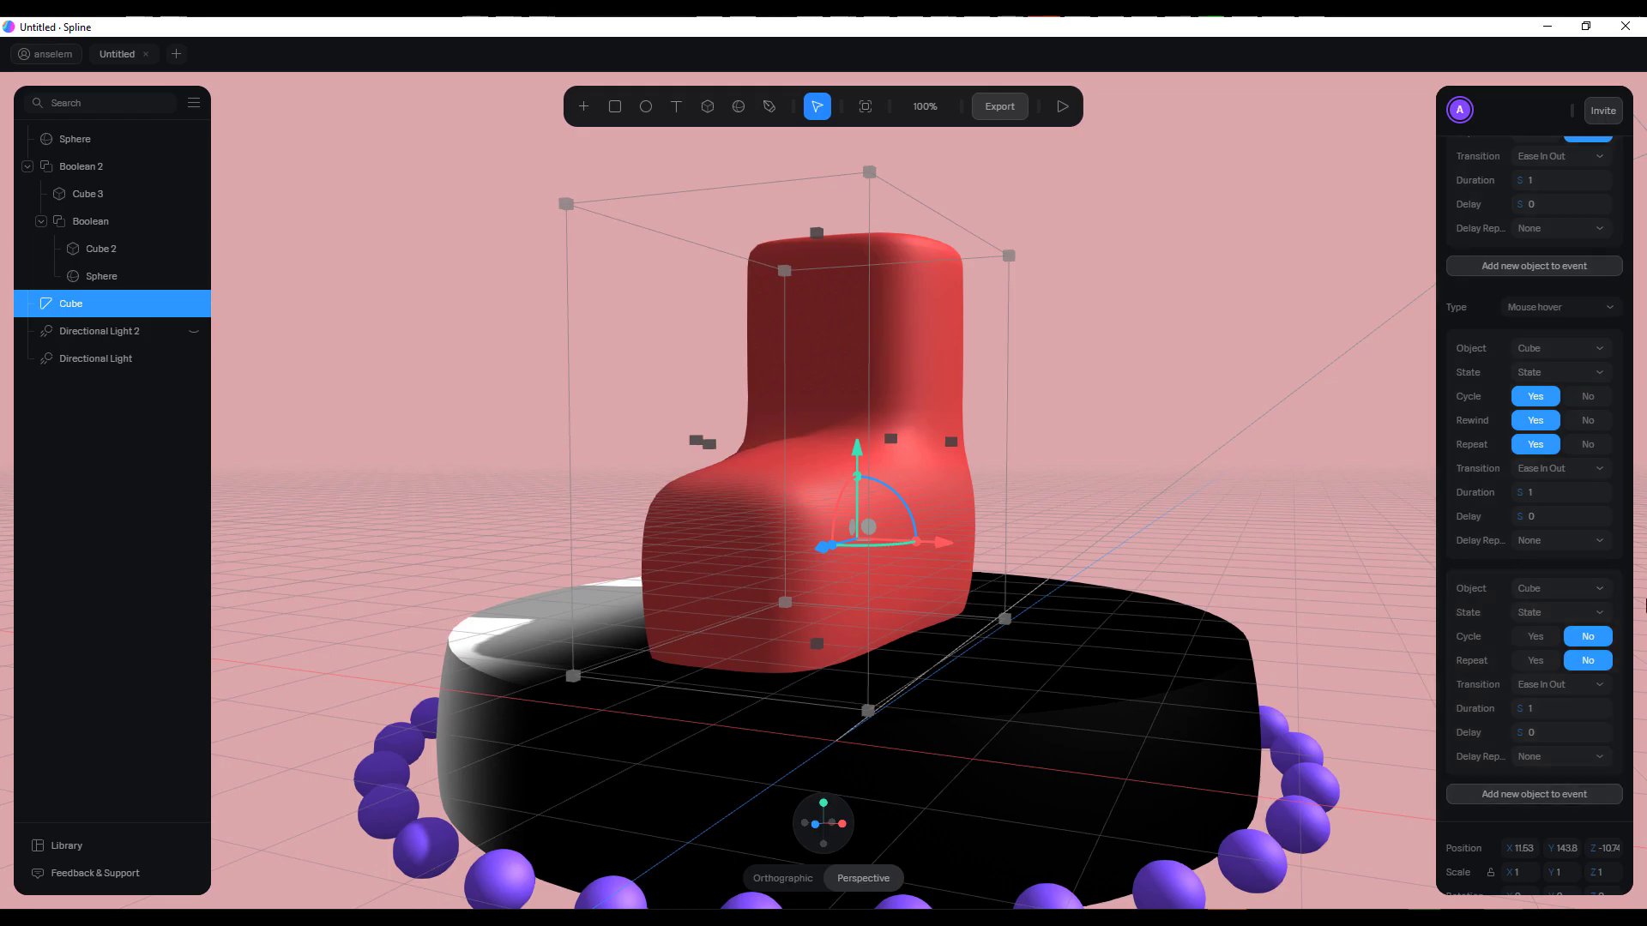
pyautogui.click(1618, 590)
pyautogui.click(1062, 106)
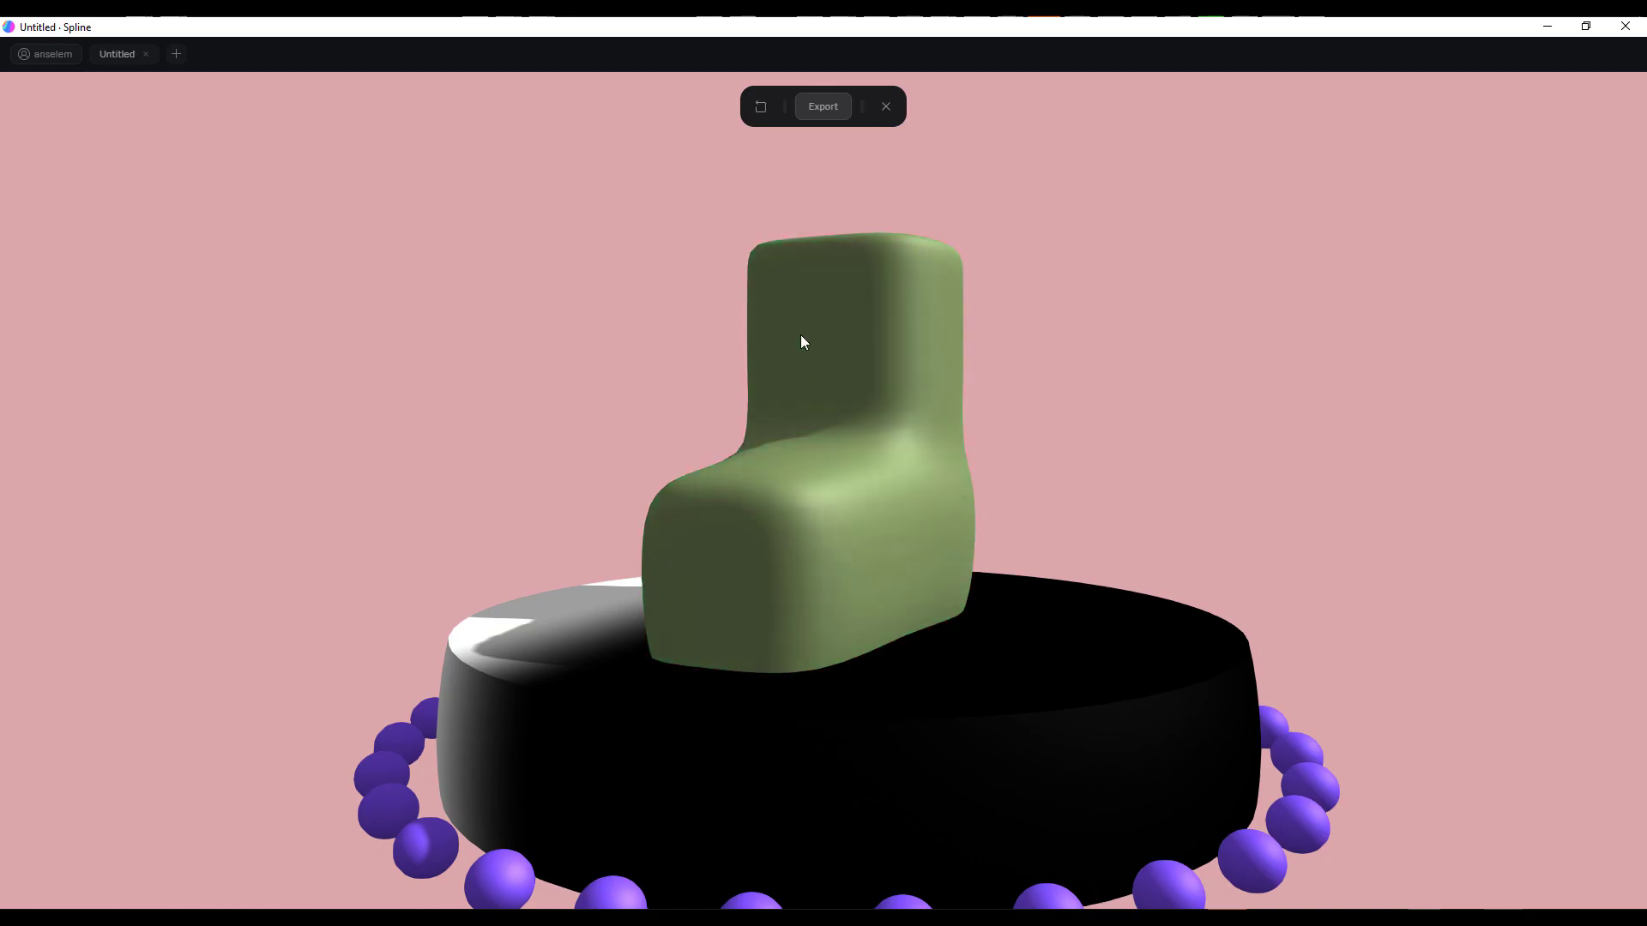
pyautogui.click(884, 107)
pyautogui.click(1247, 280)
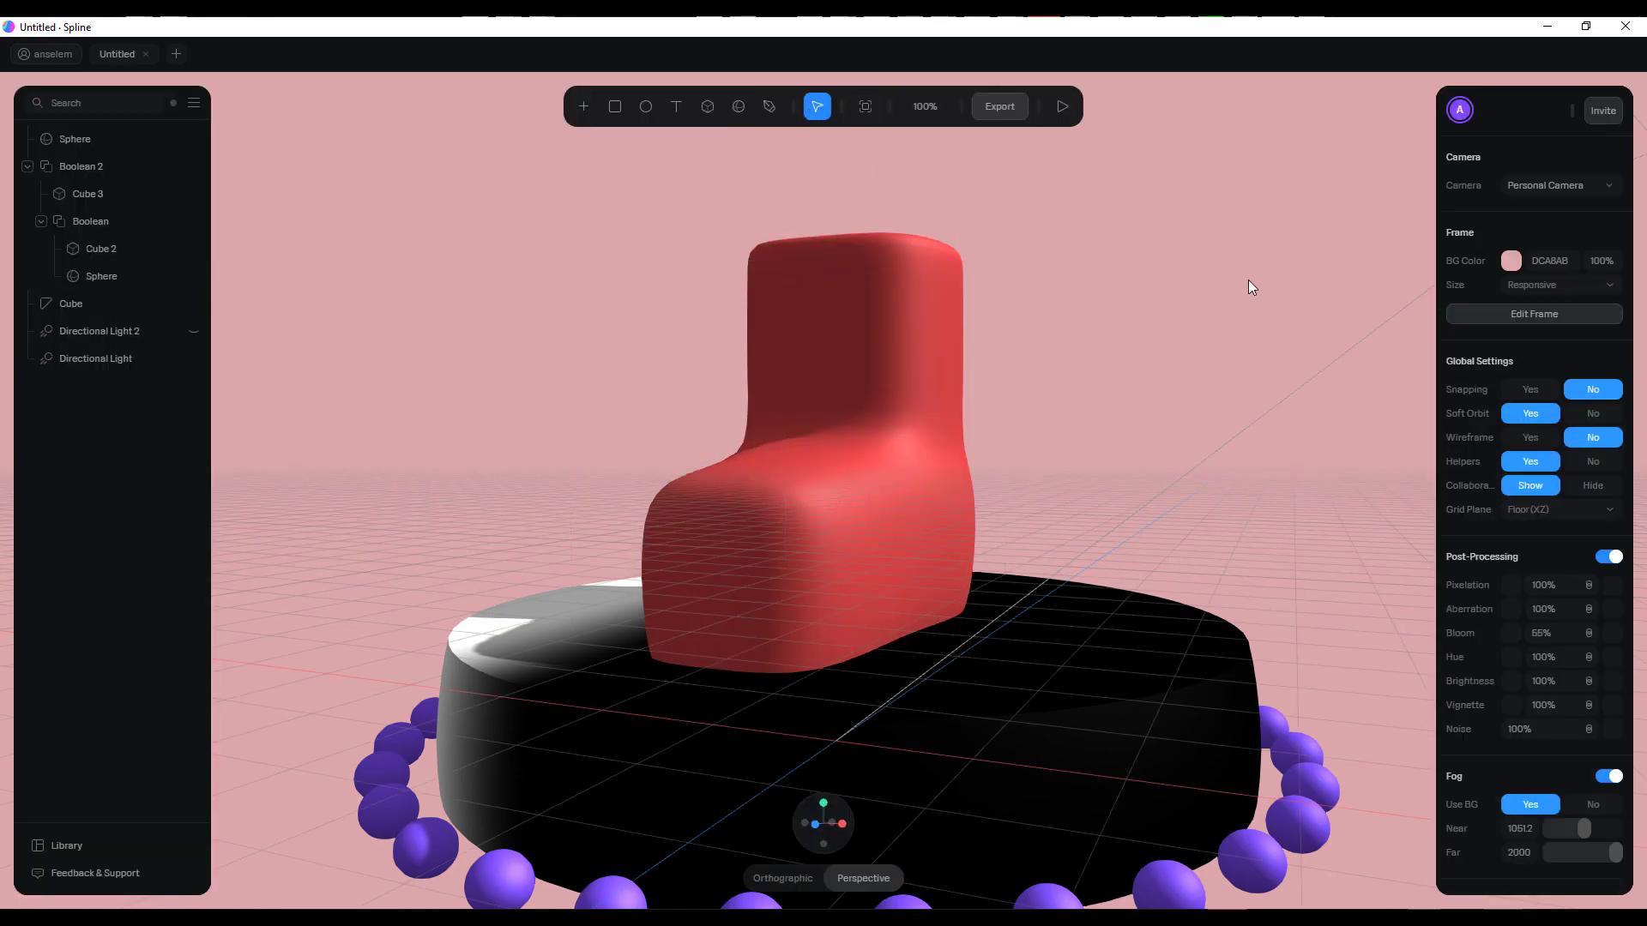
# Review the Public URL export settings from play controls to compression, and choose the .gltf (Geometry Only) format
pyautogui.moveTo(1129, 335); pyautogui.dragTo(948, 69)
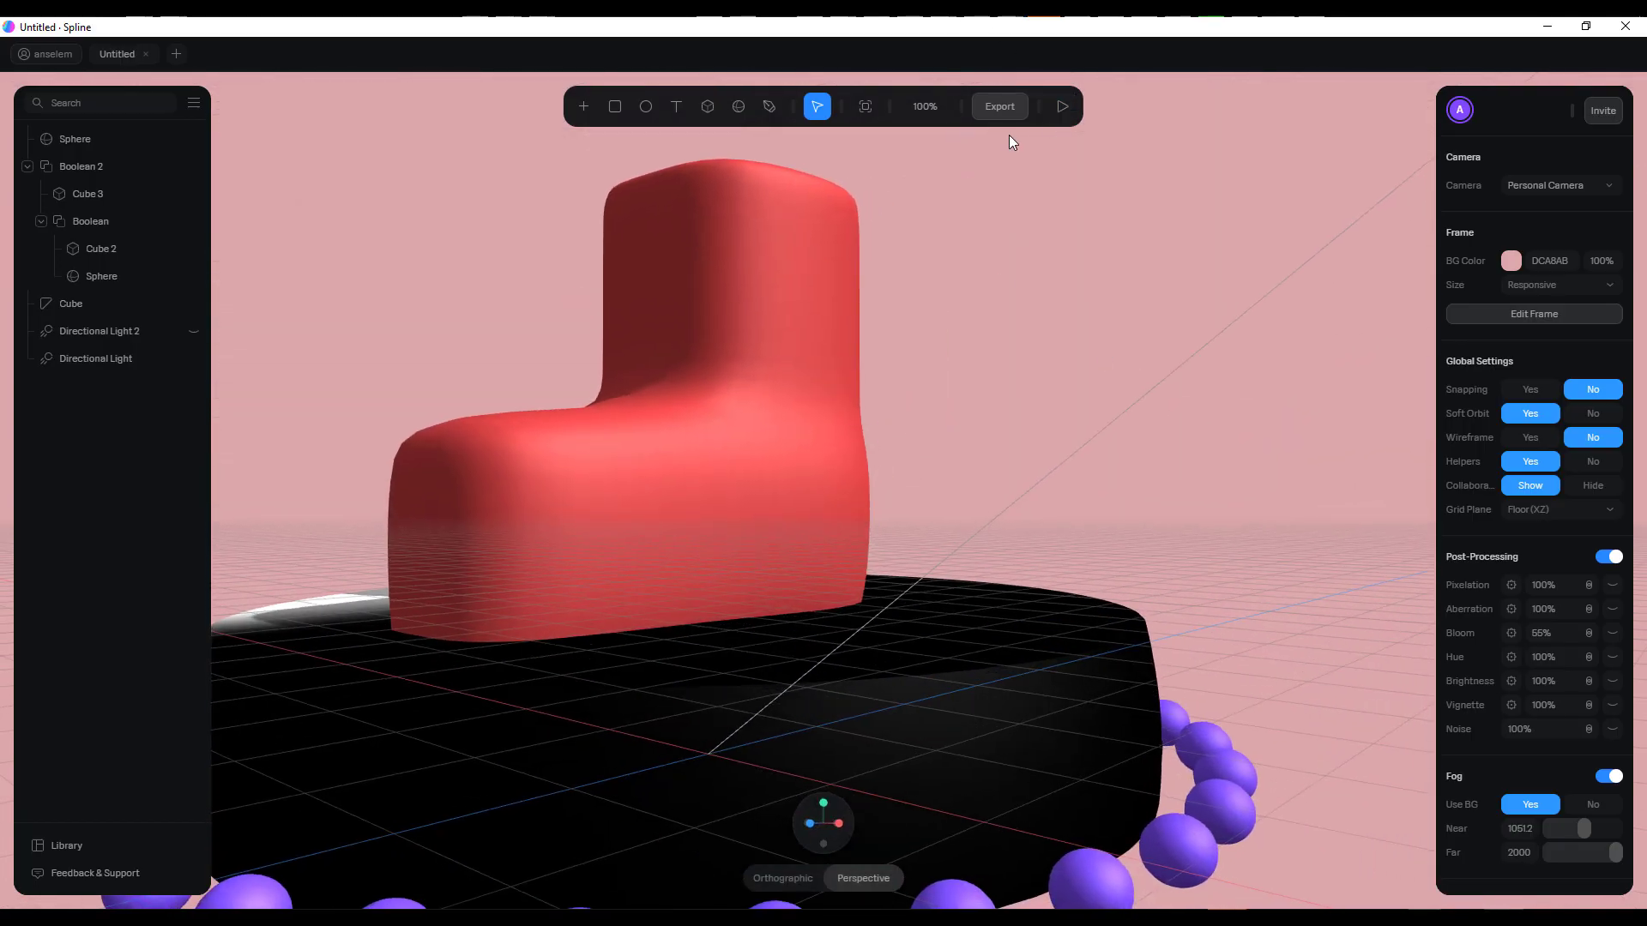
pyautogui.click(1008, 109)
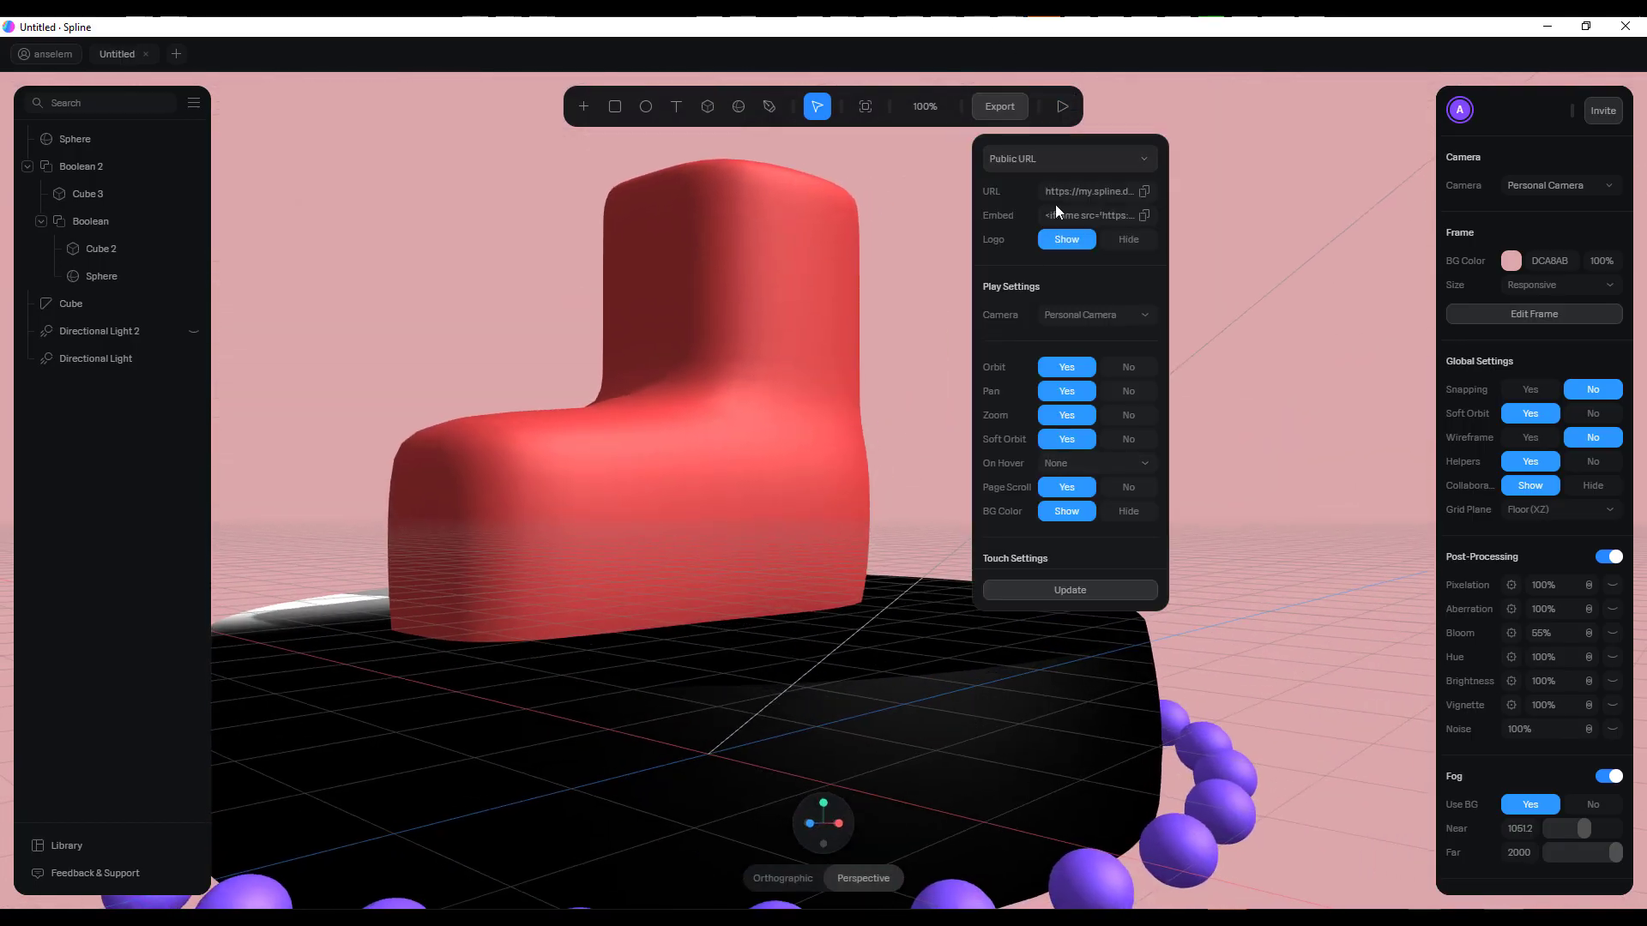
pyautogui.scroll(-4, 1053, 512)
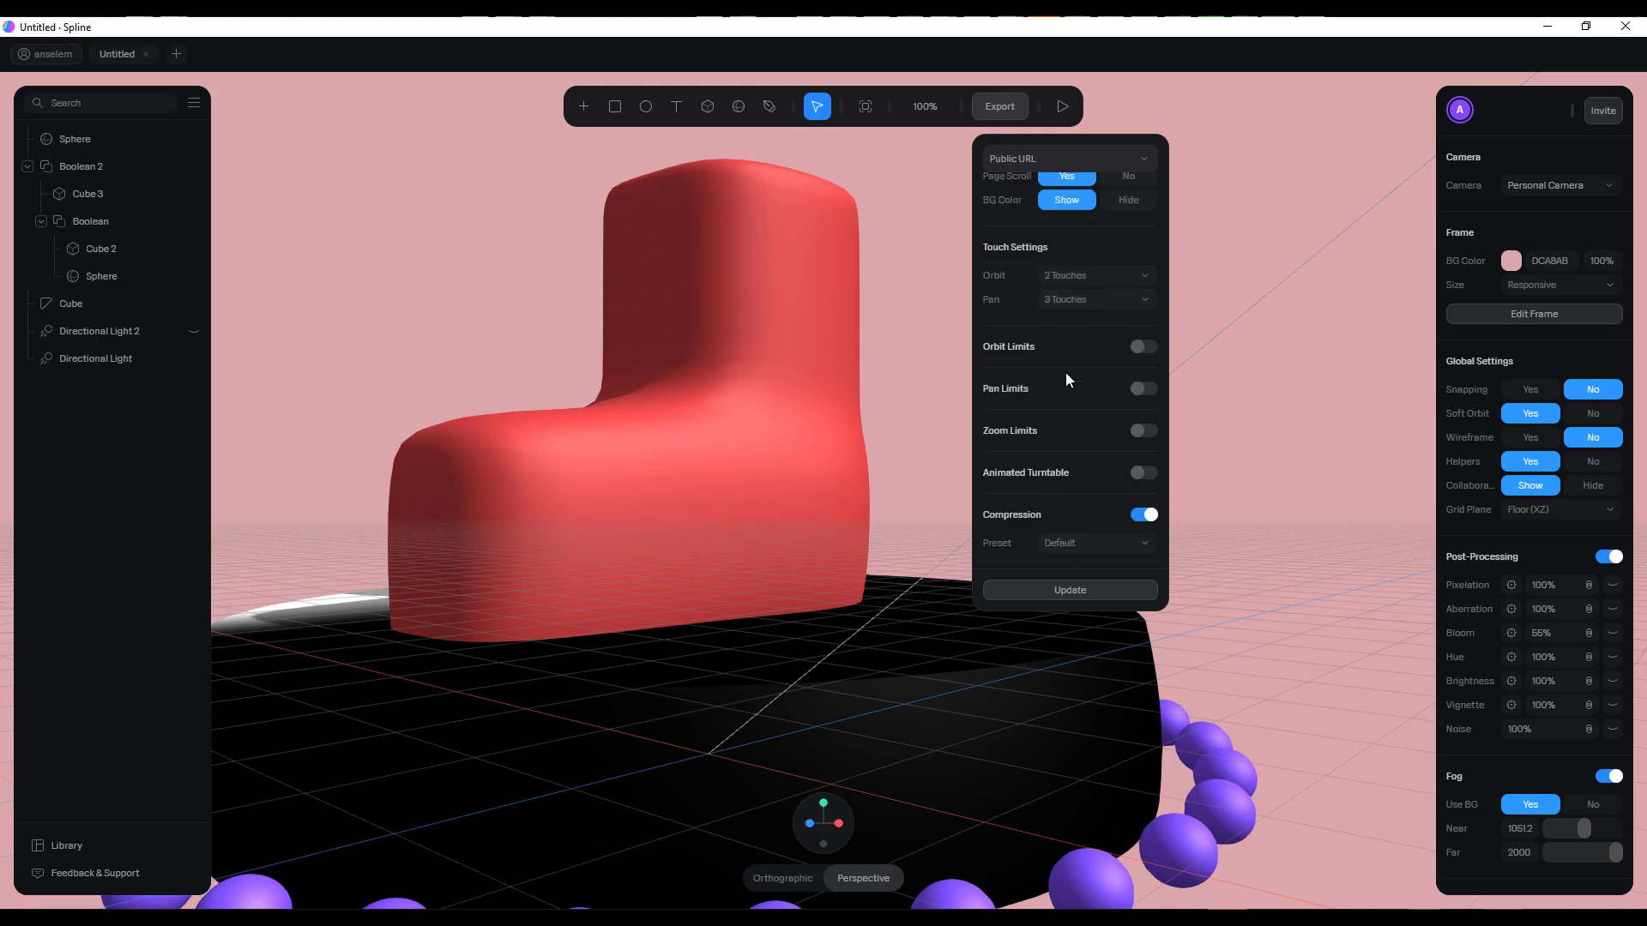
pyautogui.scroll(5, 1068, 386)
pyautogui.scroll(-1, 1070, 369)
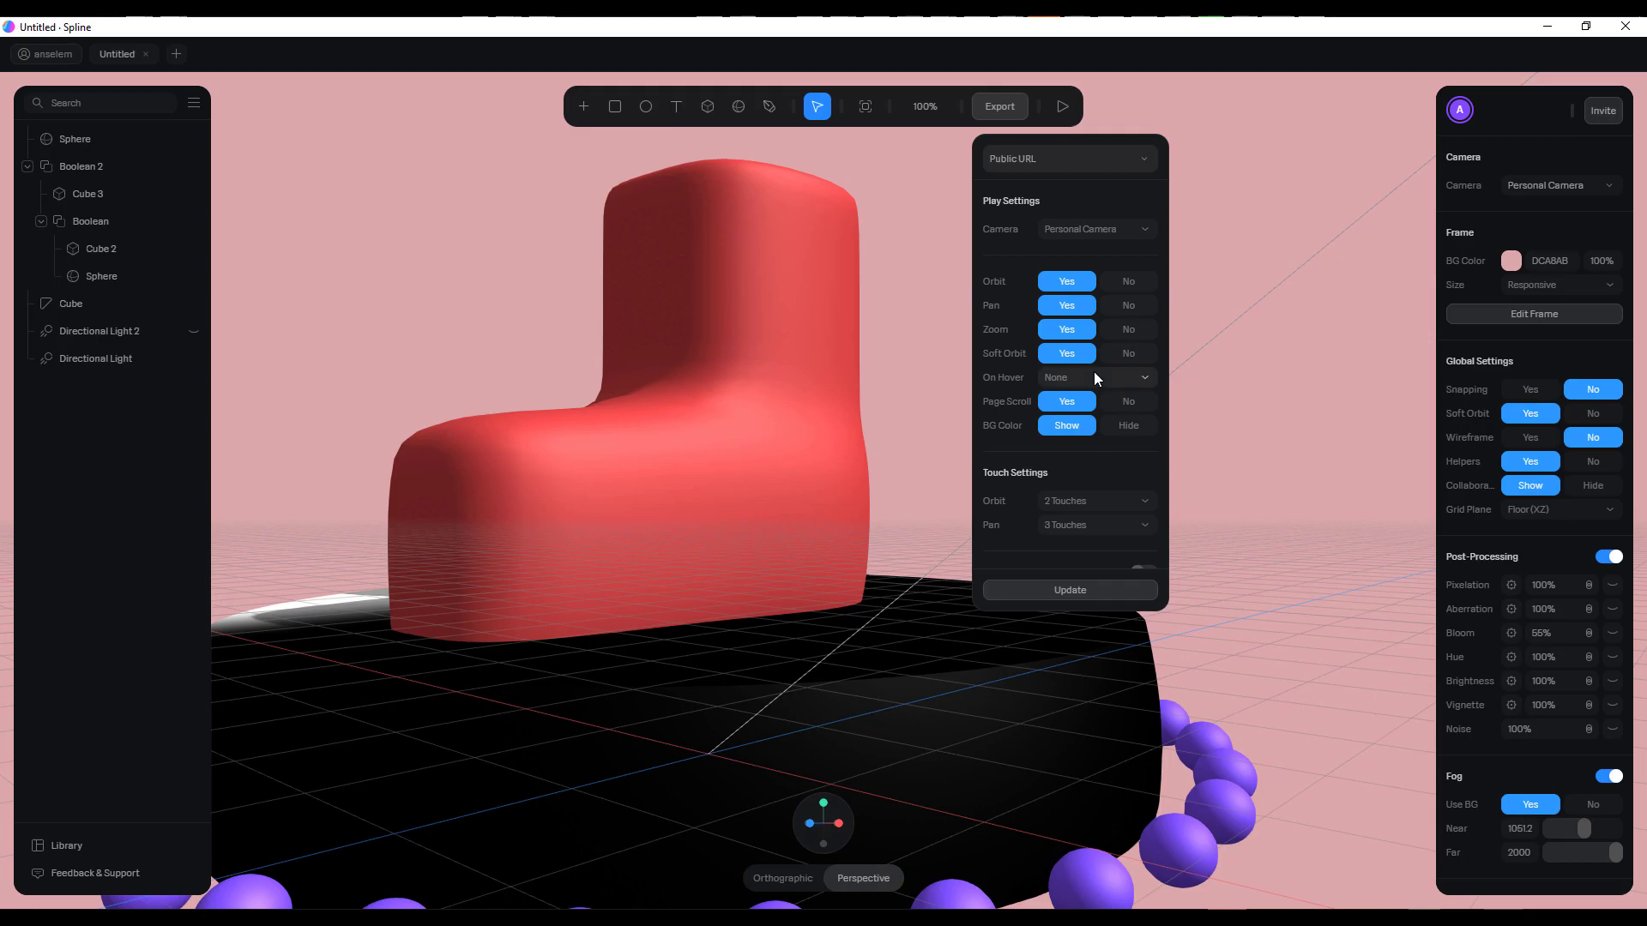
pyautogui.scroll(2, 1094, 378)
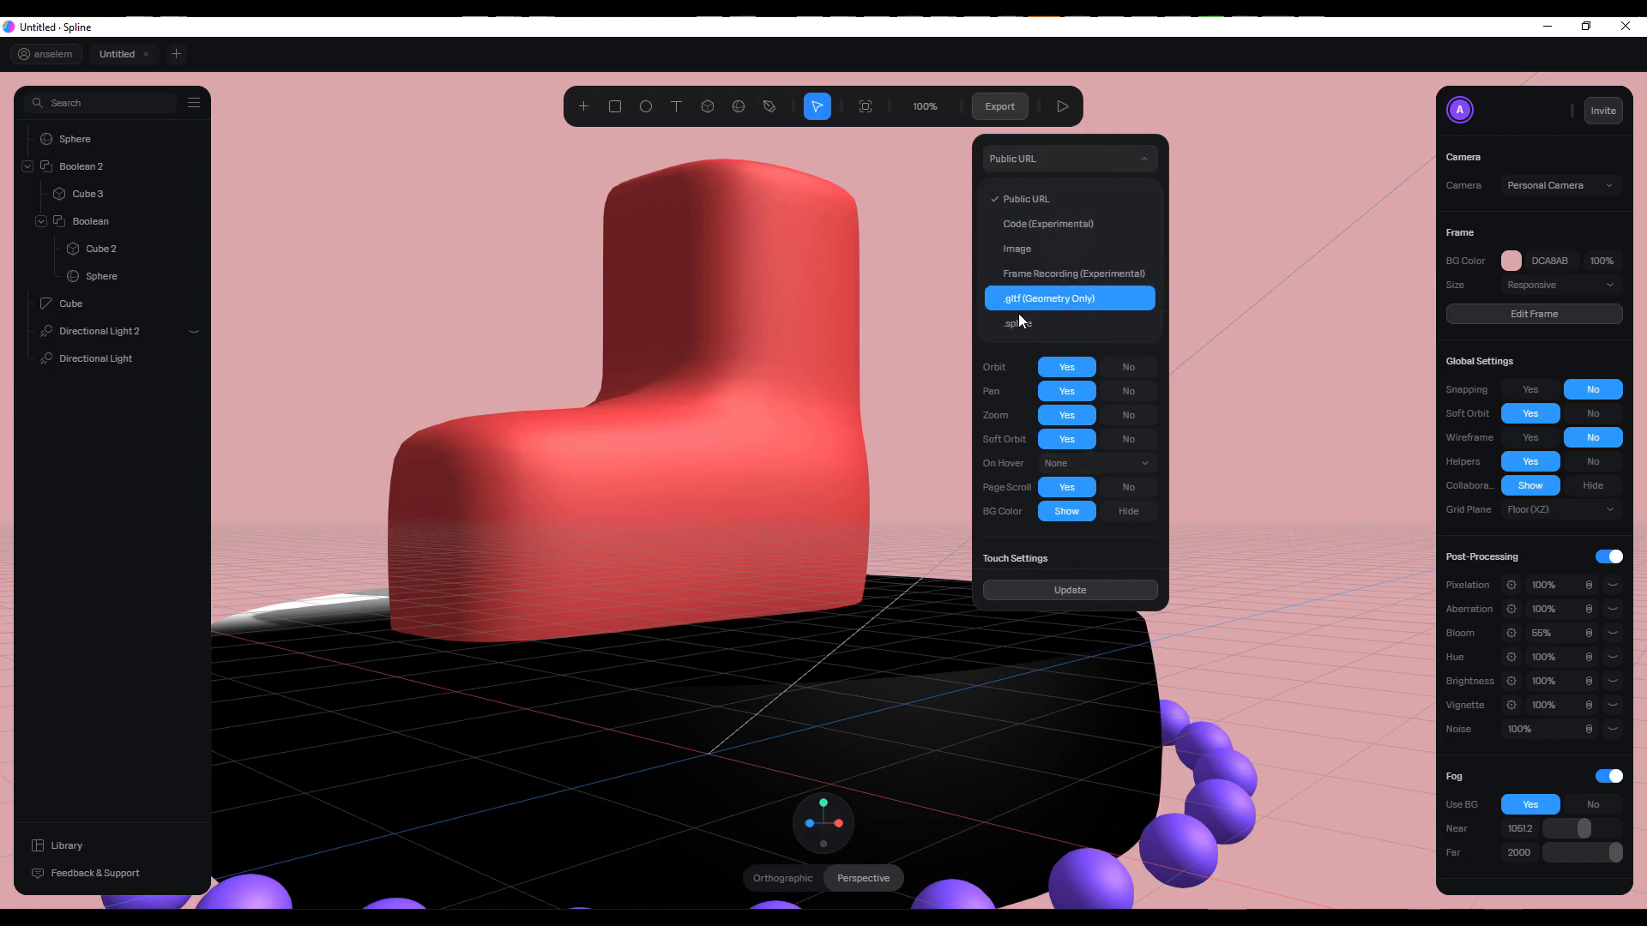
pyautogui.click(1036, 300)
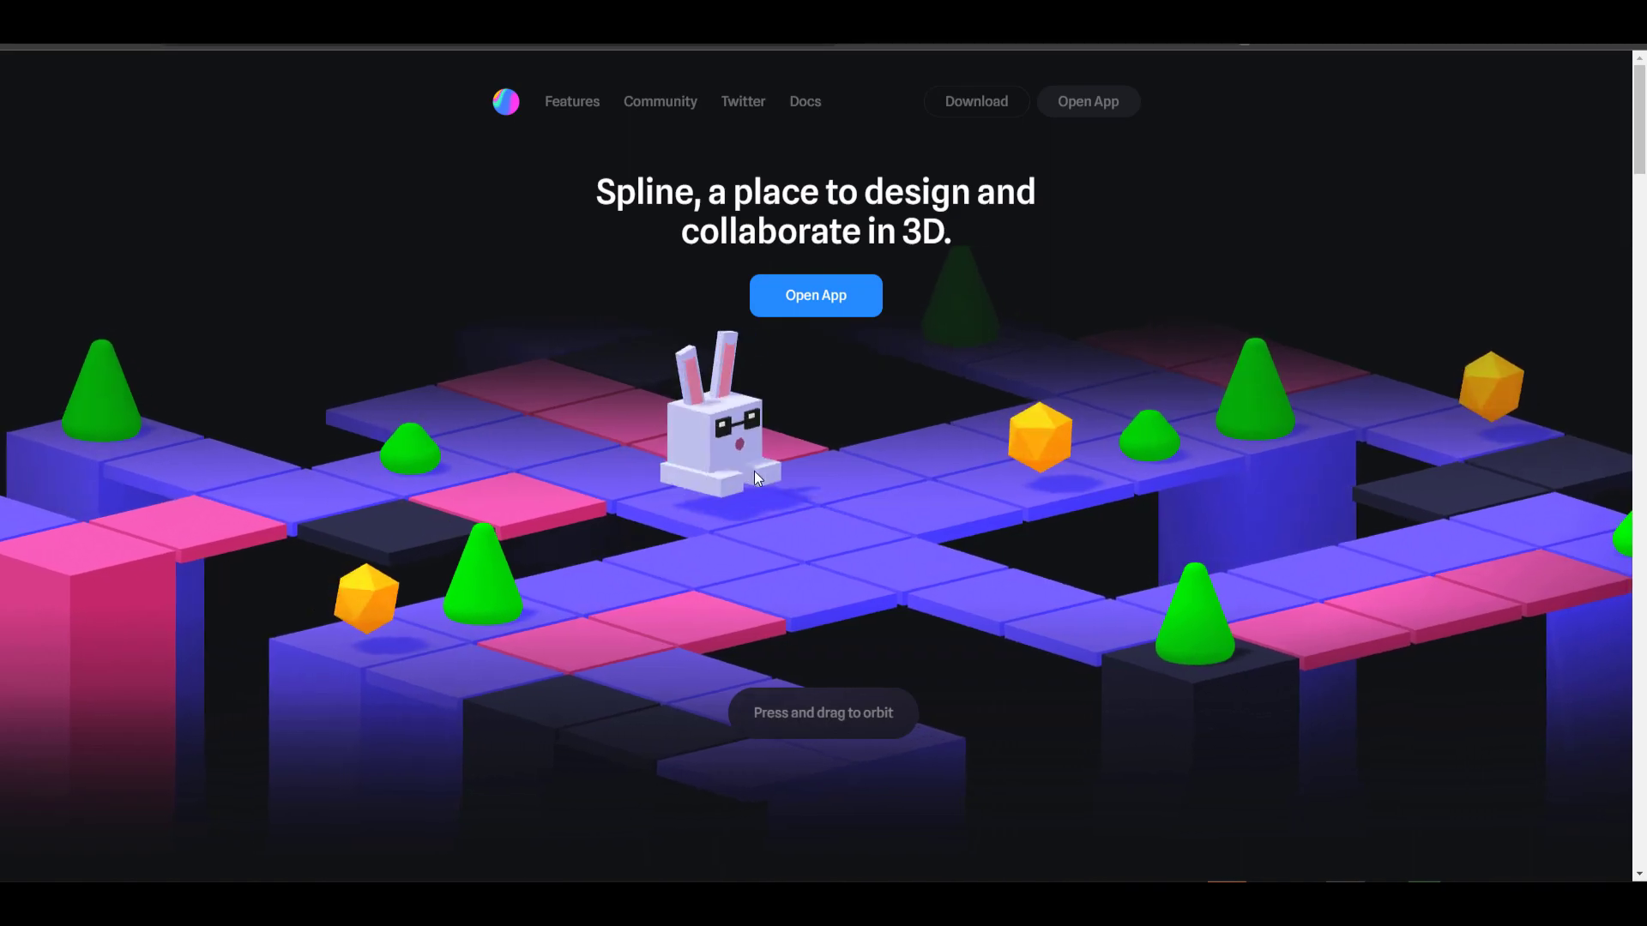
# Switch to the Spline website and browse its home page to the section on designing in 3D
pyautogui.scroll(-1, 1226, 592)
pyautogui.scroll(-8, 1127, 530)
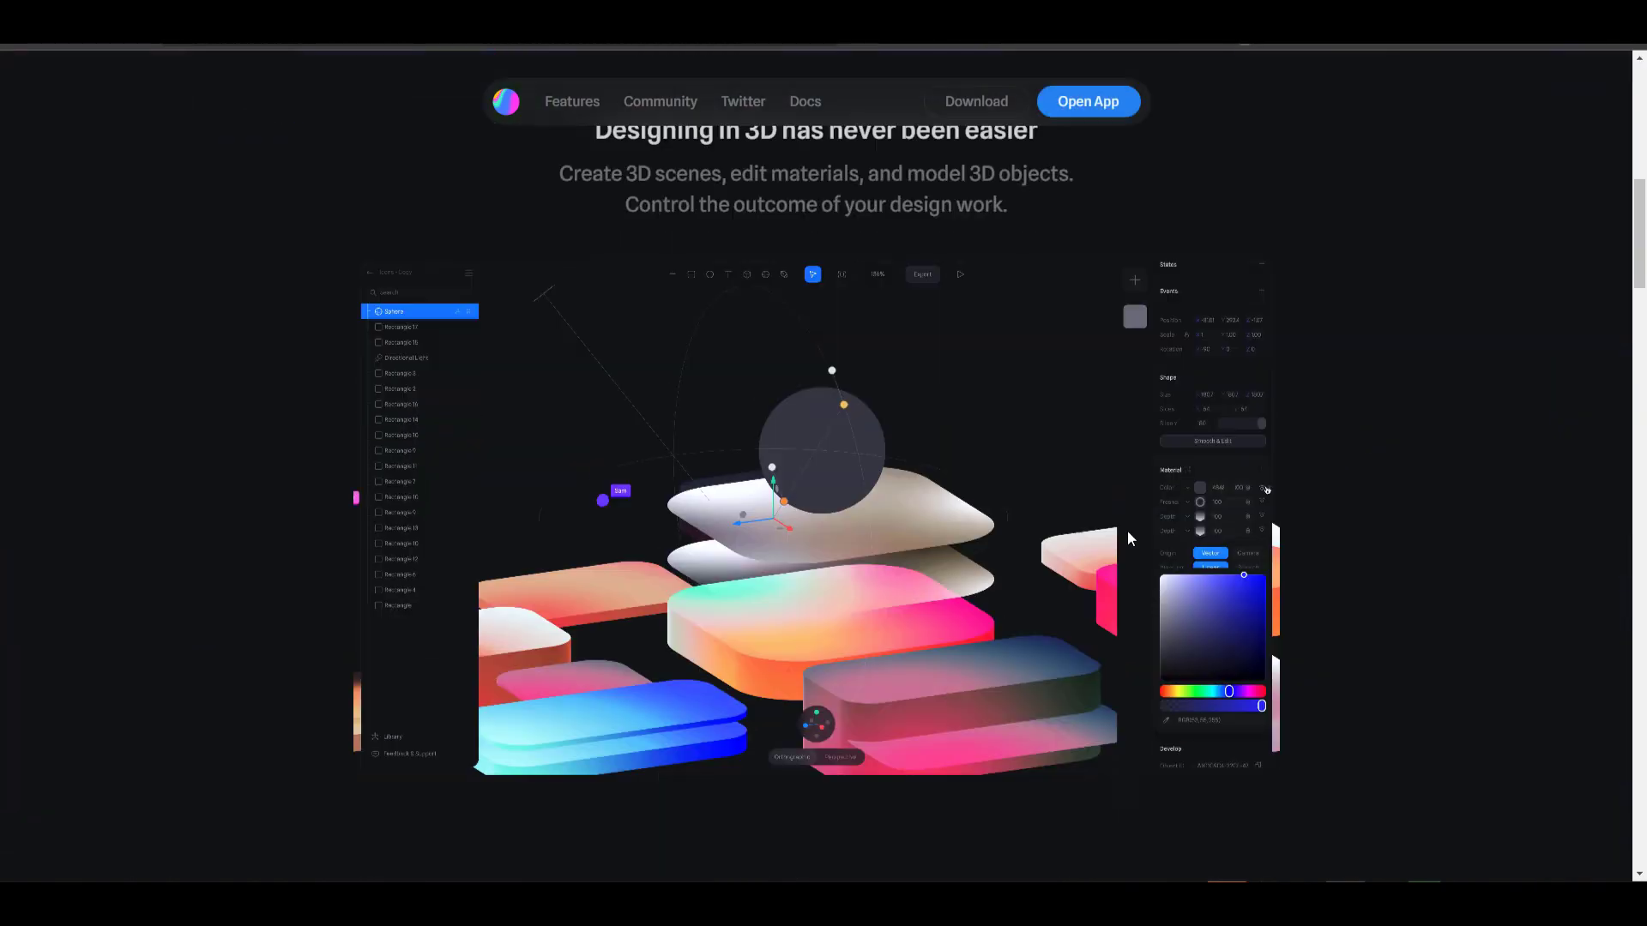
pyautogui.scroll(-5, 1127, 528)
pyautogui.scroll(5, 1127, 528)
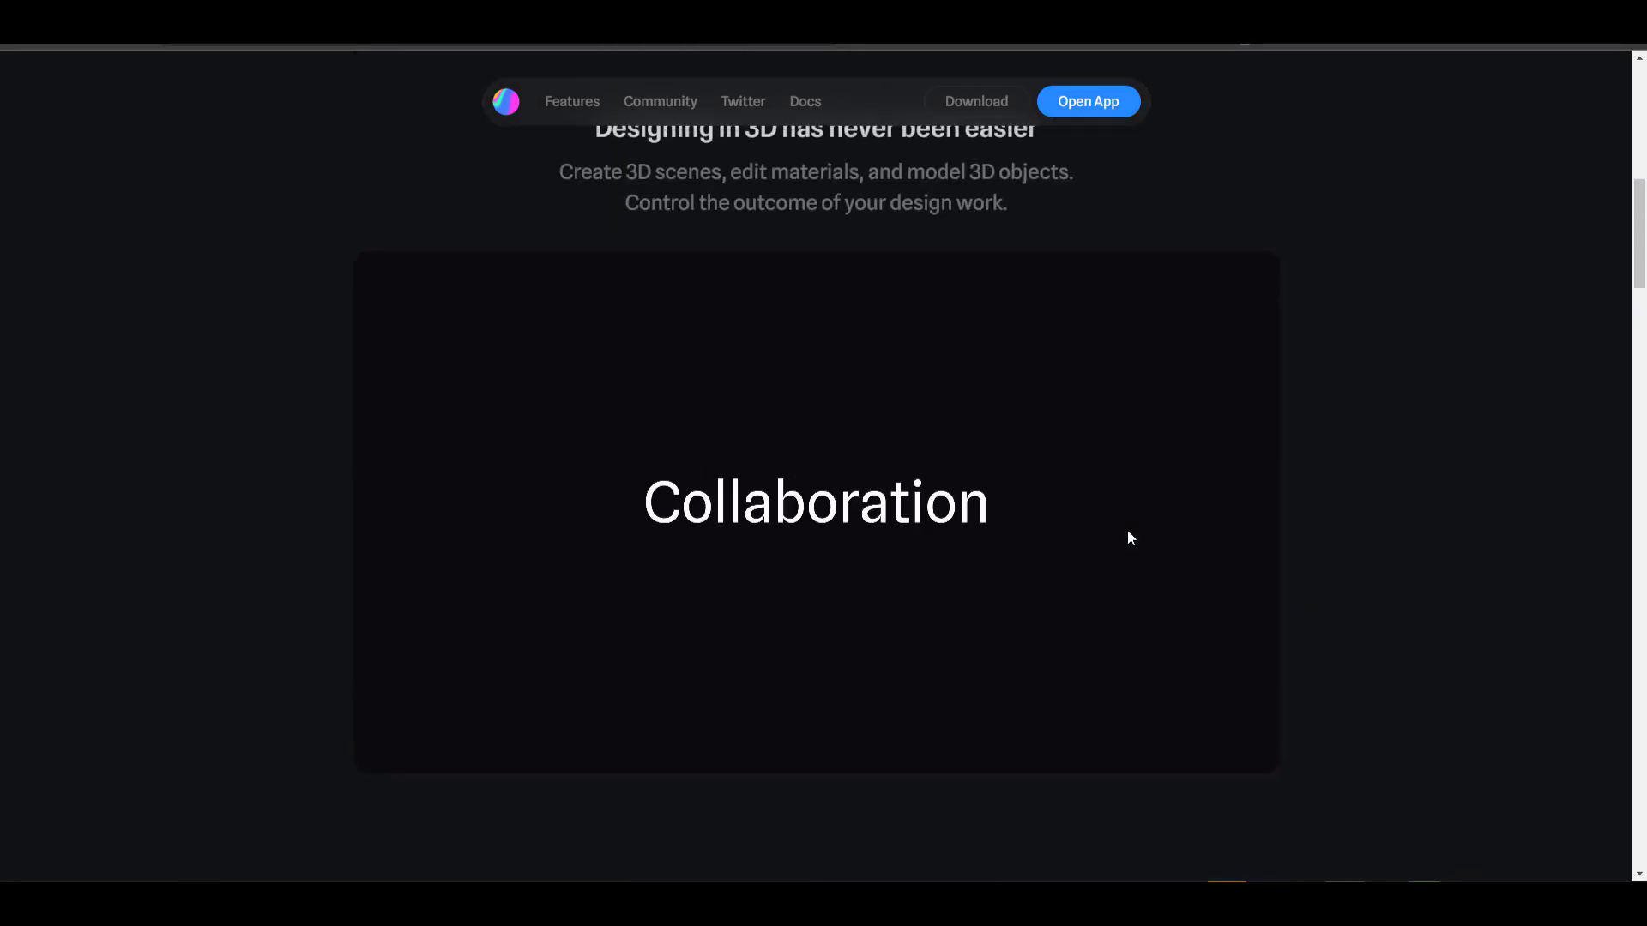